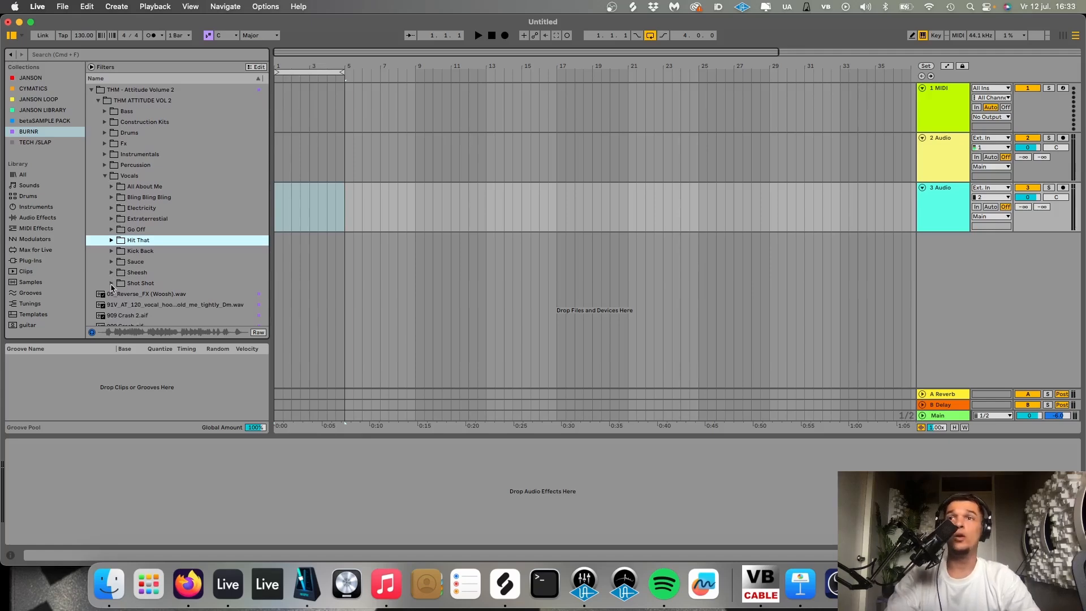
- Audition the wet vocal hooks in the Shot Shot and Sauce folders of THM ATTITUDE VOL 2
click(112, 283)
scroll(204, 396, down, 5)
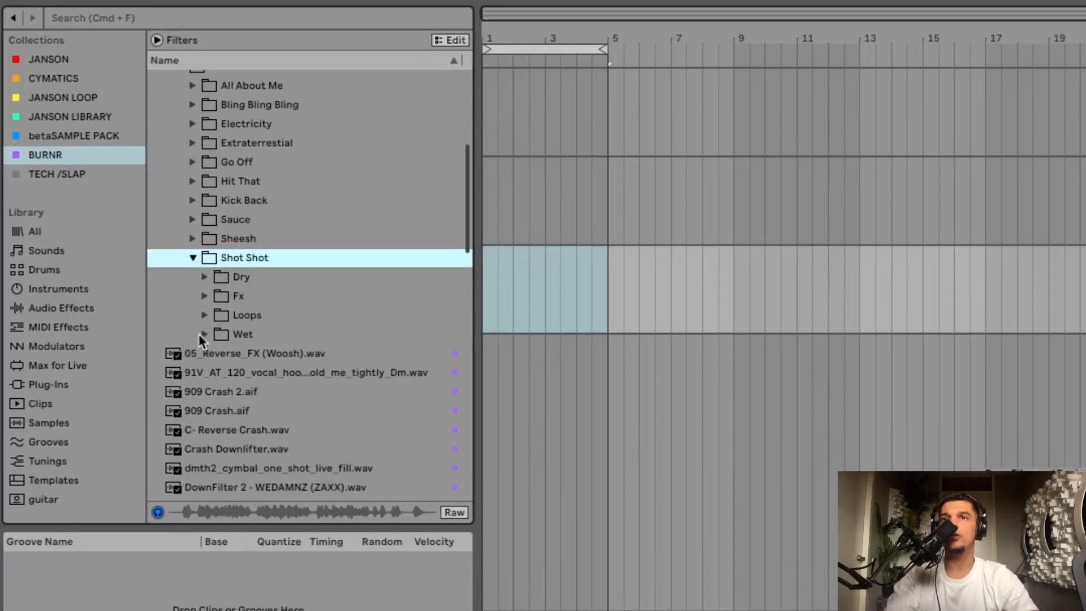
click(204, 333)
click(250, 353)
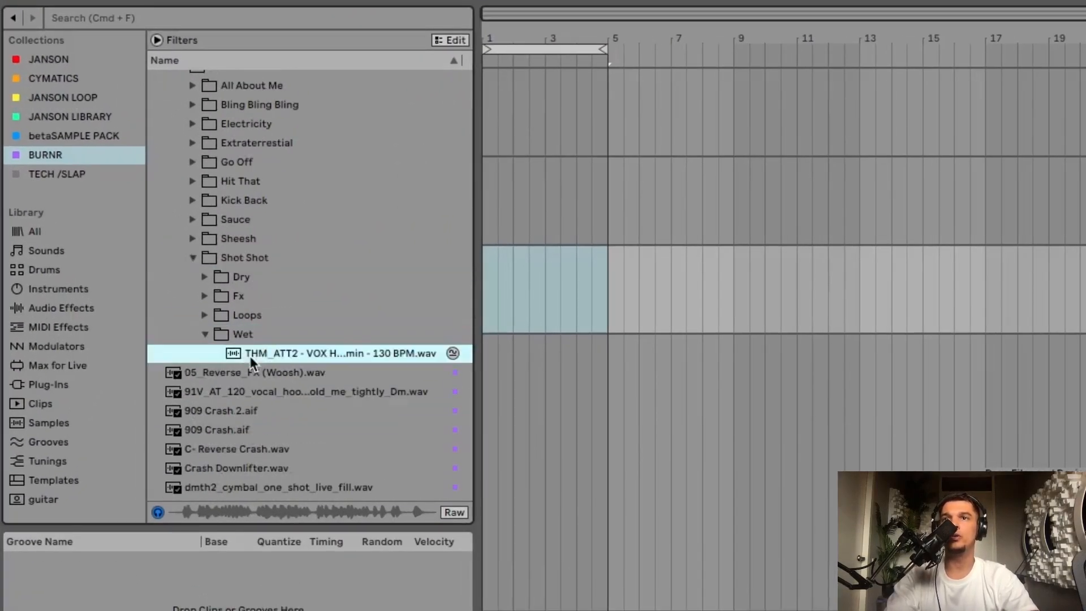
scroll(250, 356, up, 5)
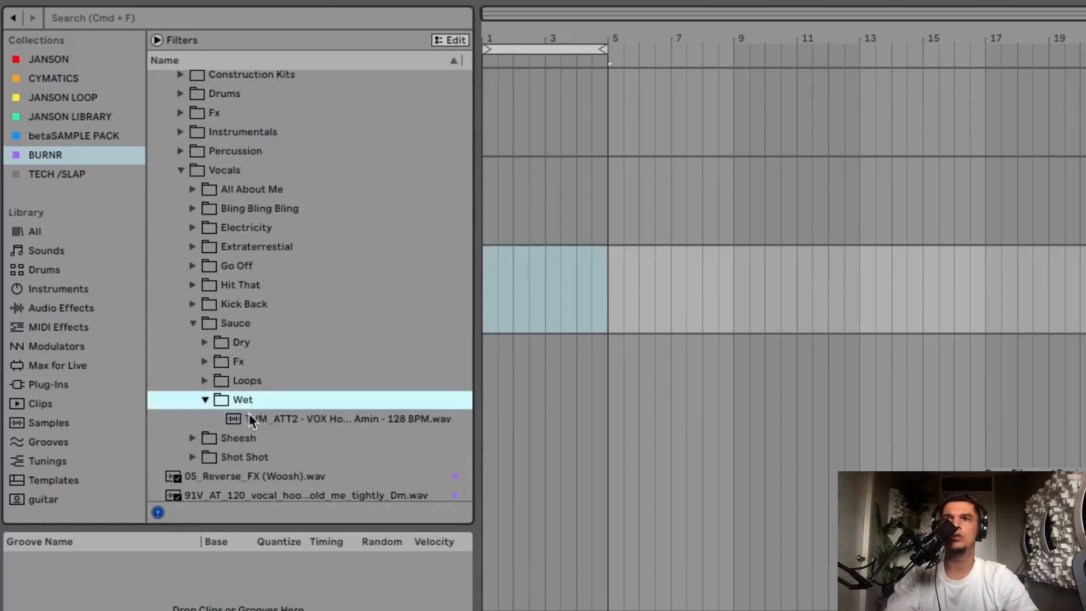
click(250, 415)
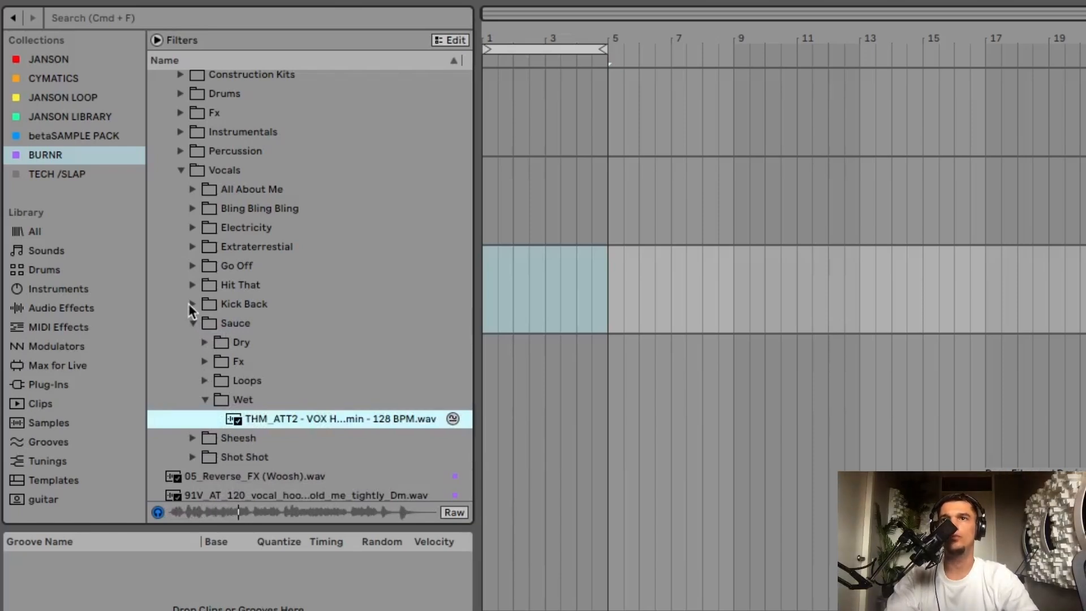
- Place the wet 125 BPM vocal hook from the Hit That folder on the third track, starting at bar 1
click(249, 381)
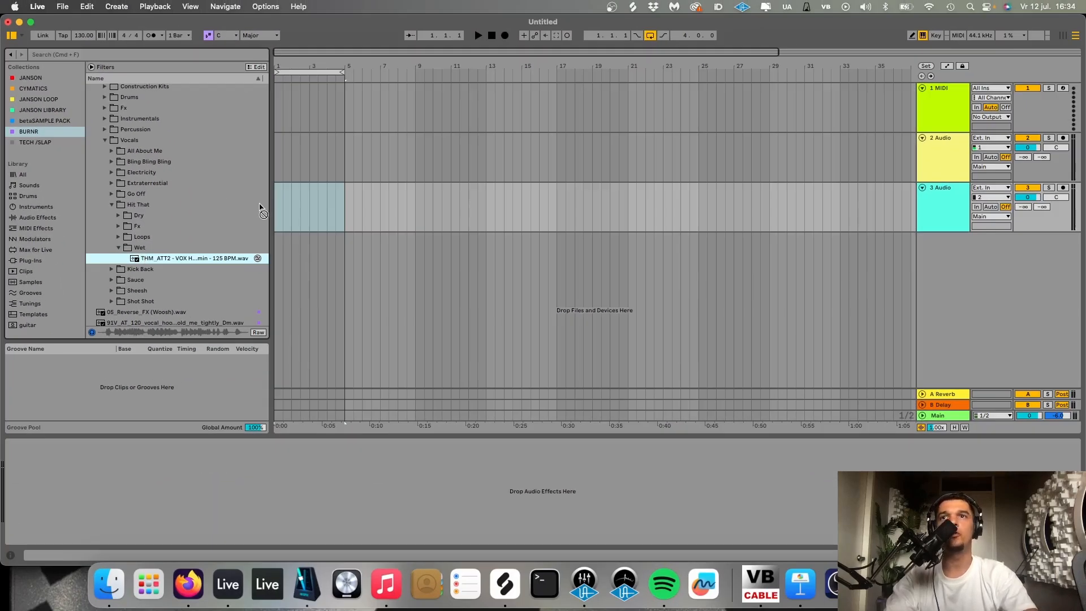
drag(260, 208, 279, 207)
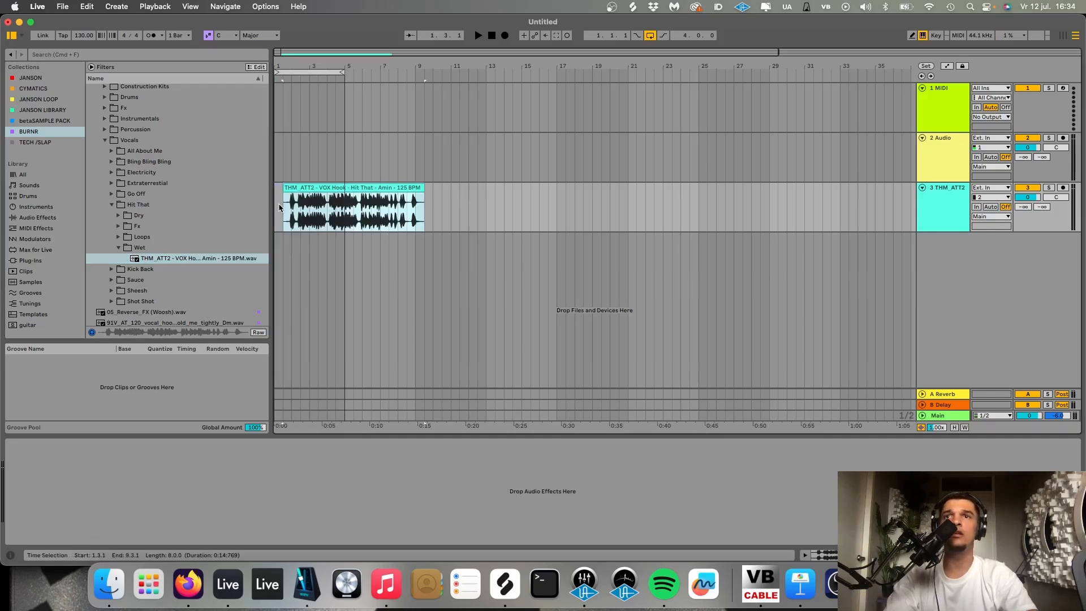
scroll(286, 189, up, 5)
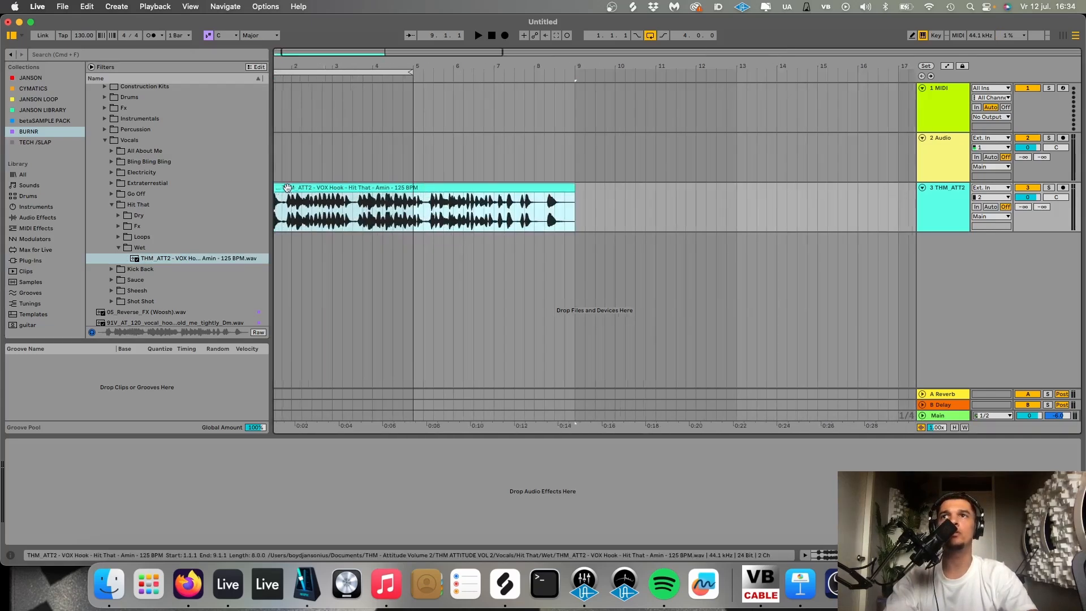
- Search the library for "bass guitar" and load the Guitar Bass.adv preset on the MIDI track
click(942, 115)
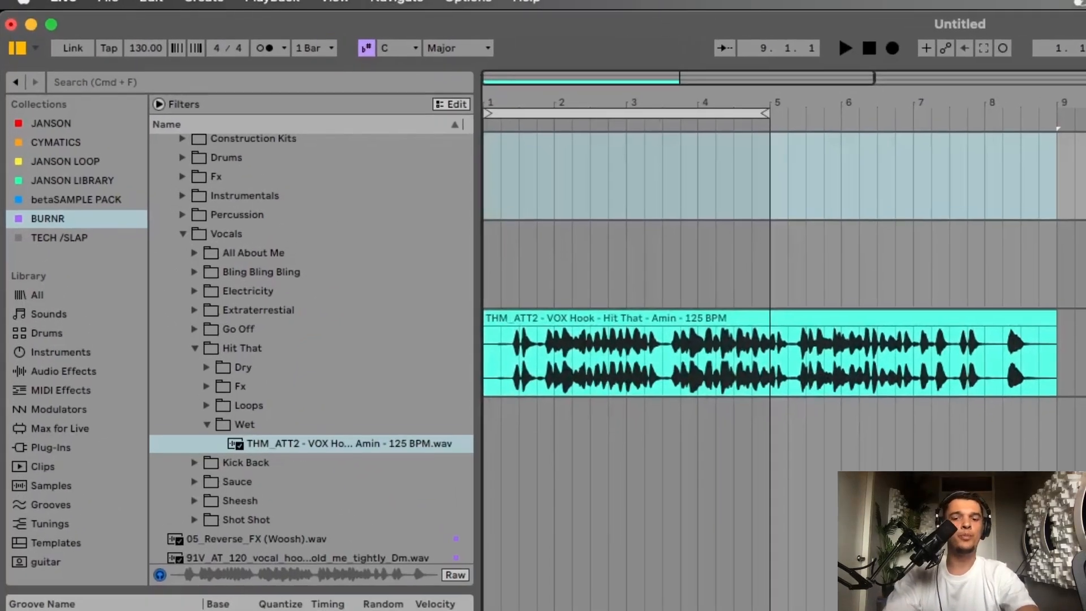
key(super+f)
text(bass guitar)
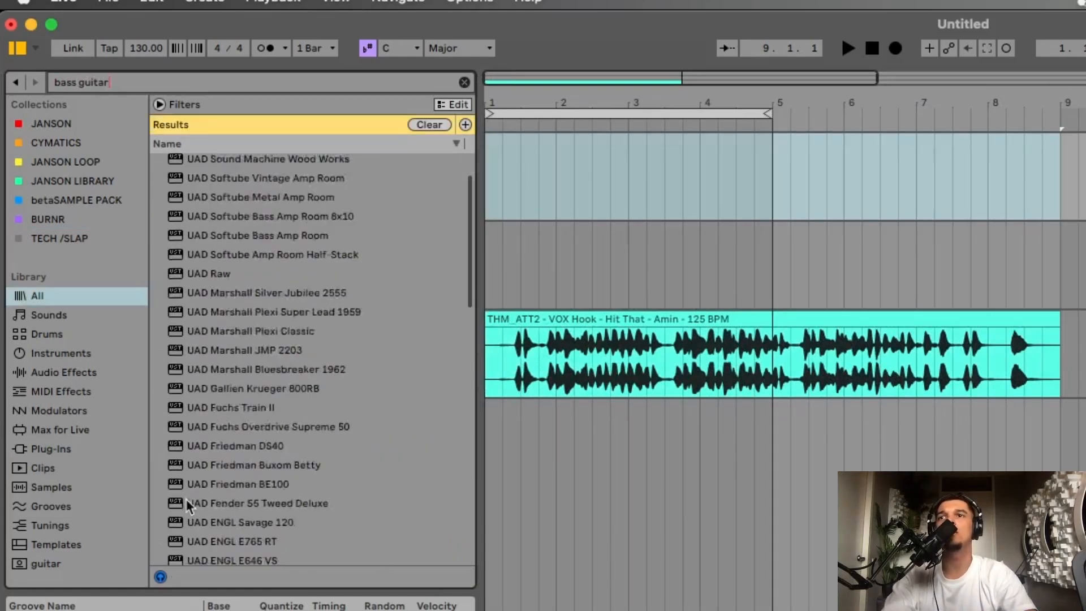
double_click(253, 260)
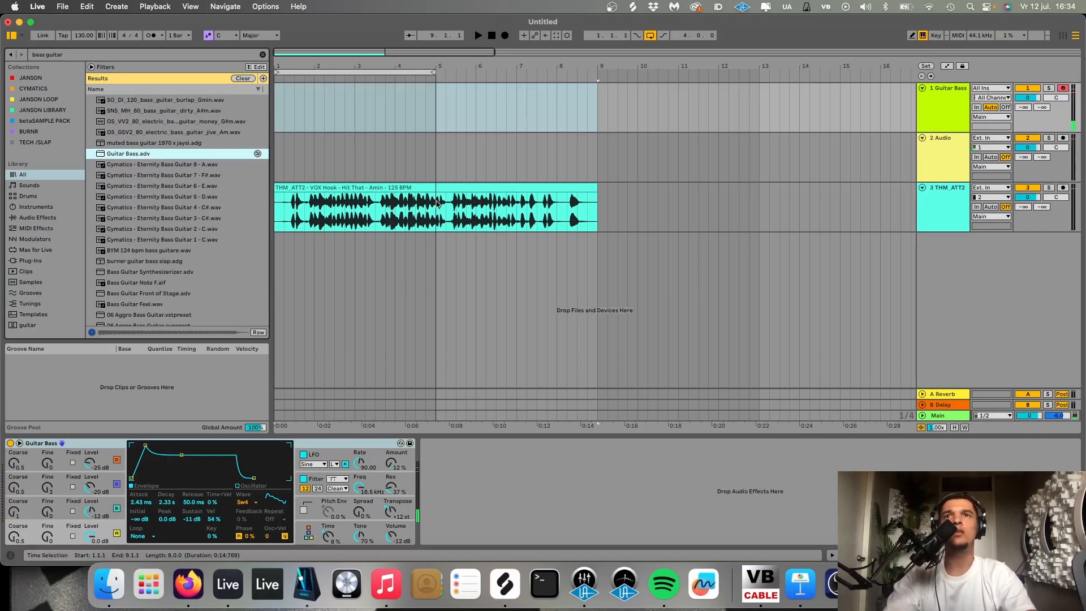
- Mute the vocal track and create an empty four-bar MIDI clip at bar 1 on the Guitar Bass track
click(1027, 188)
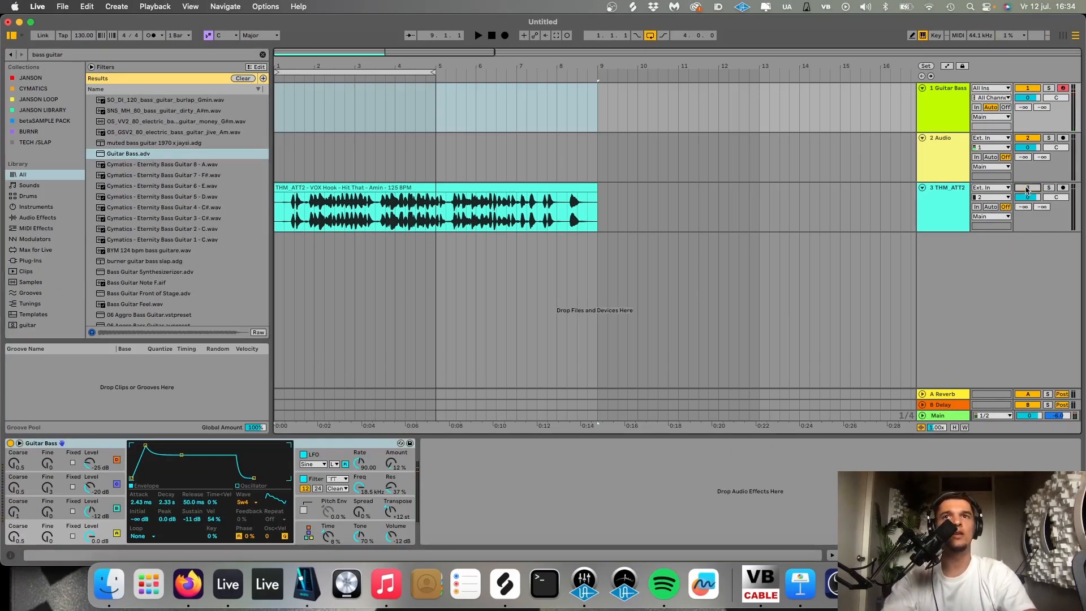
drag(435, 110, 223, 108)
key(super+shift+m)
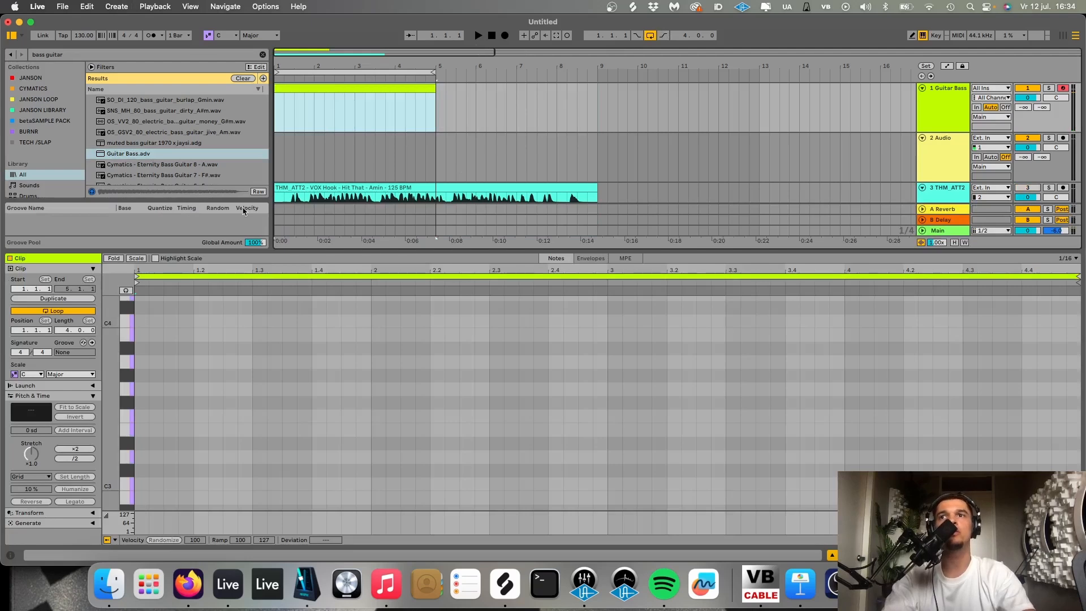
- Turn on note preview and place eighth notes D3 and F3 on the clip's first beat
click(125, 291)
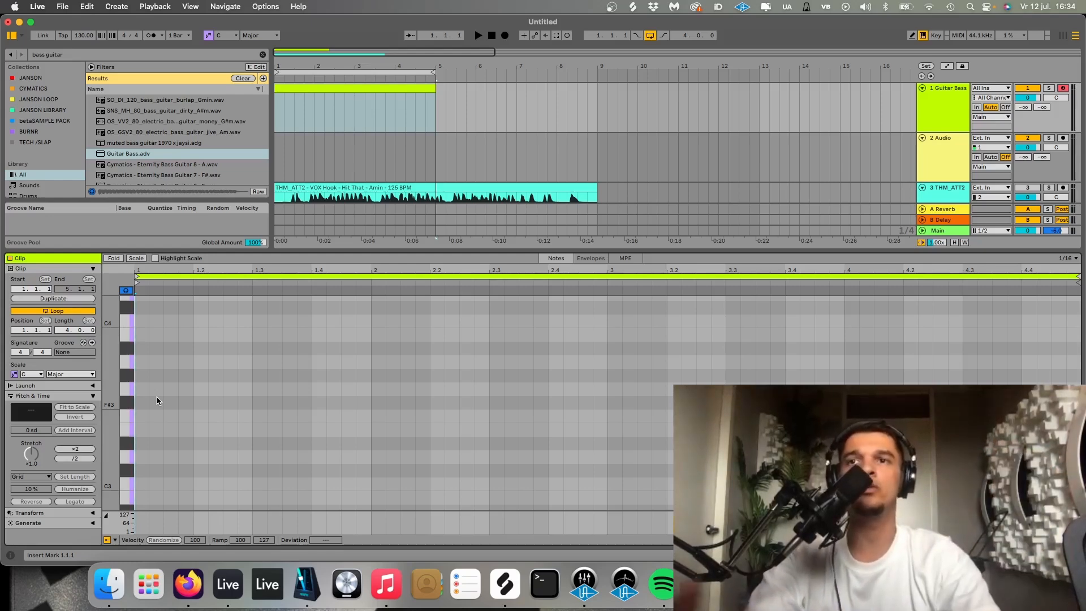
scroll(157, 400, up, 2)
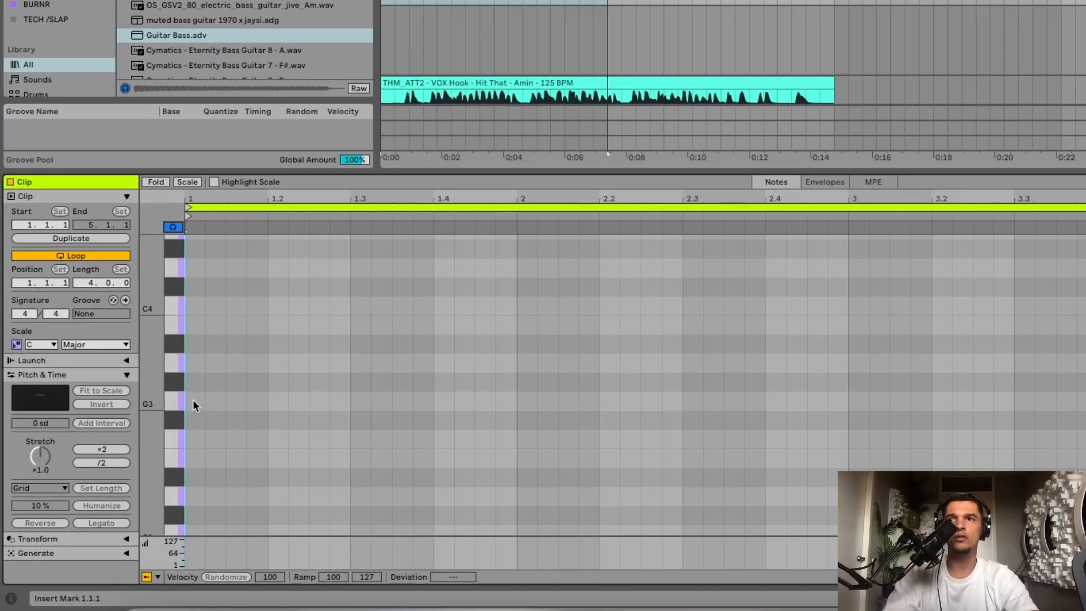
click(124, 414)
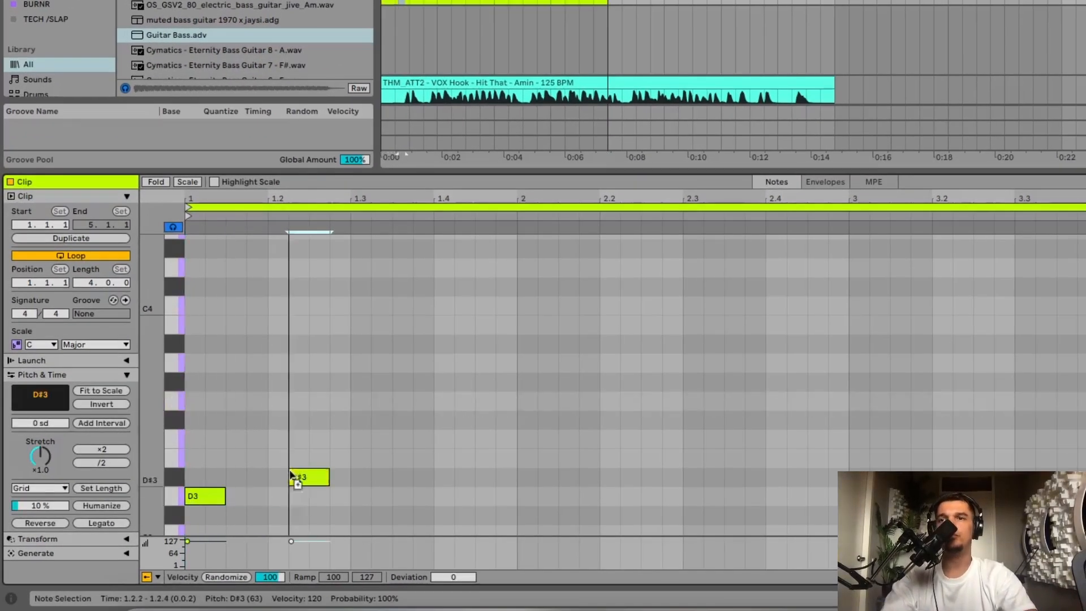
drag(317, 484, 253, 445)
scroll(253, 444, down, 3)
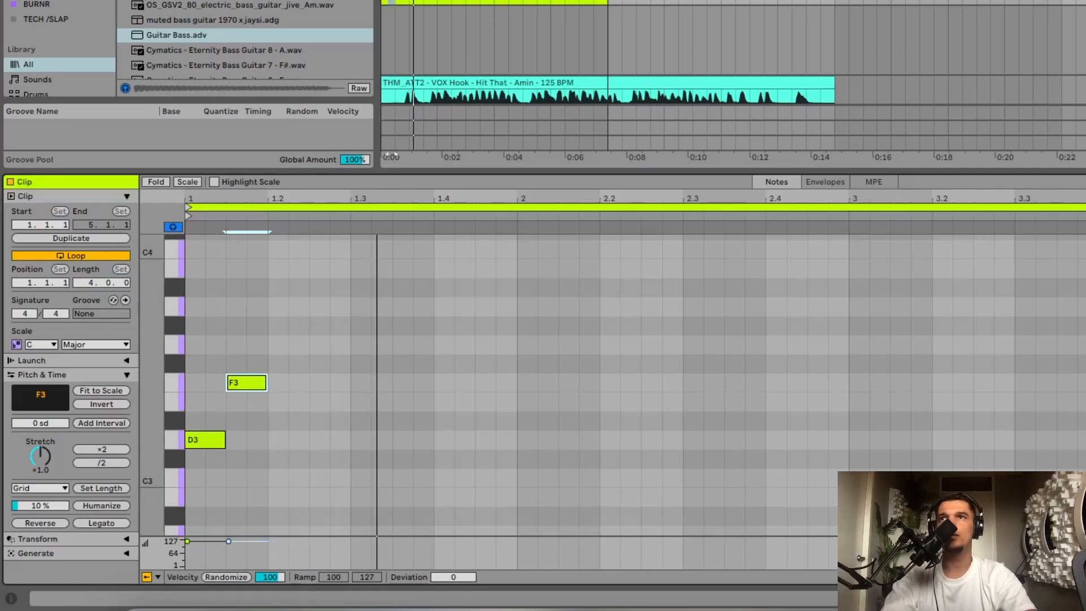
scroll(311, 357, down, 3)
- Transpose both notes down to A2 and C3
key(ctrl+a)
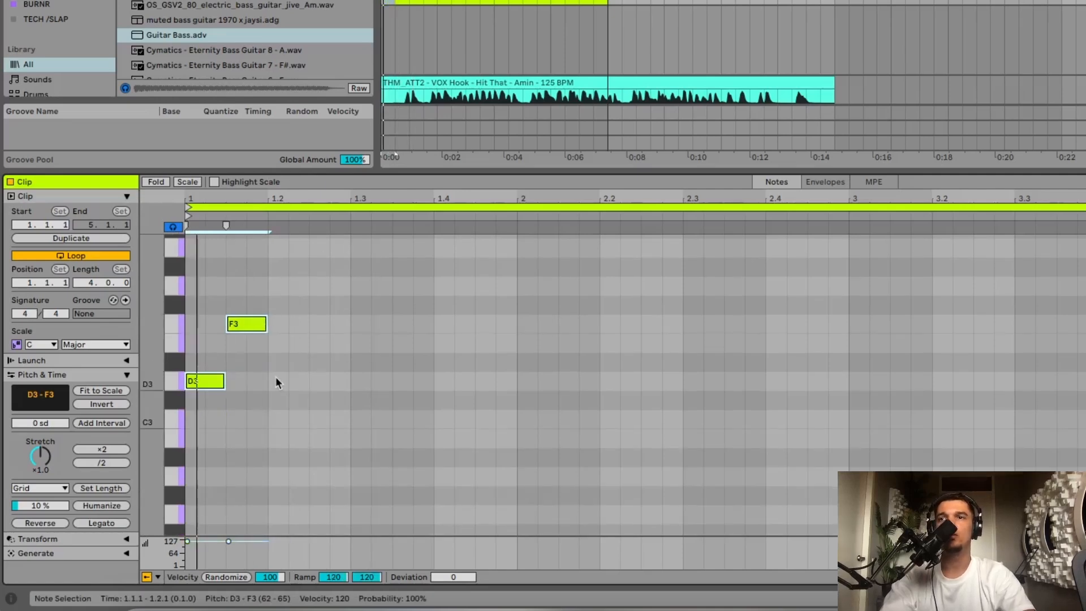
key(Down)
key(Down)
key(Down)
key(Down)
key(Down)
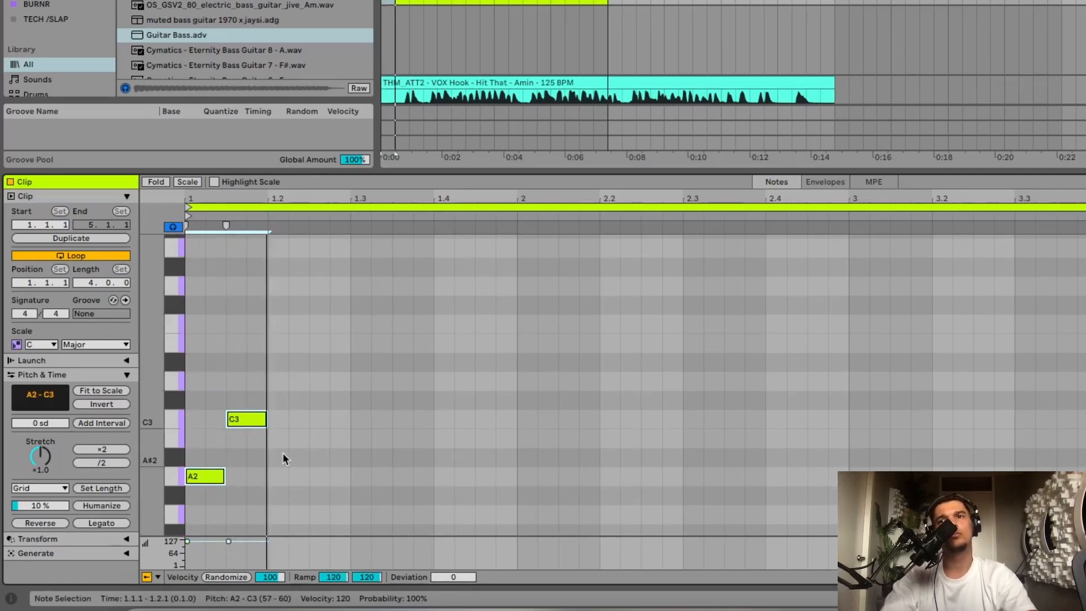
- Add an A2 note at beat 1.2, followed by two G3 notes at 1.2.3 and 1.3
double_click(283, 476)
key(ctrl+d)
key(Up)
key(Up)
key(Up)
key(Up)
key(Up)
key(Up)
key(Up)
key(Up)
key(Up)
key(Up)
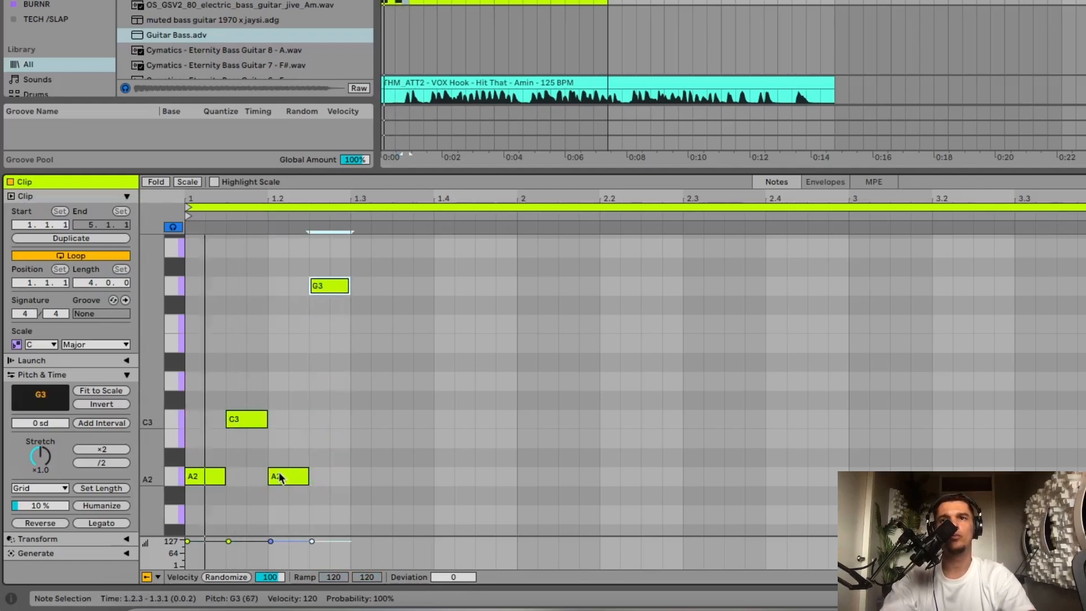
key(ctrl+d)
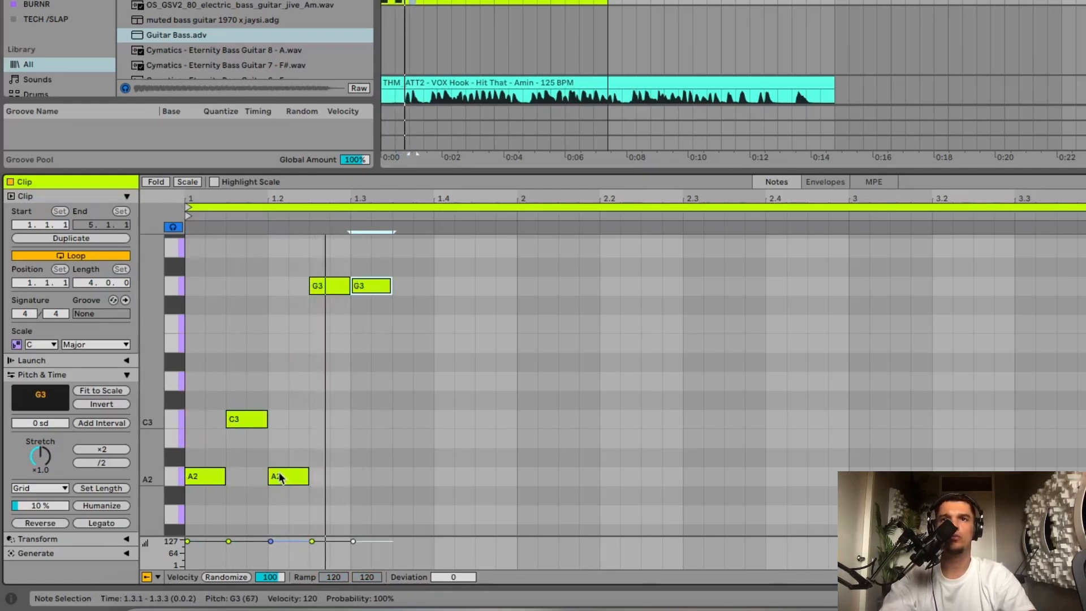
- Add an A3 note starting slightly after the second G3 note on beat 1.3
scroll(328, 396, up, 2)
drag(376, 326, 371, 290)
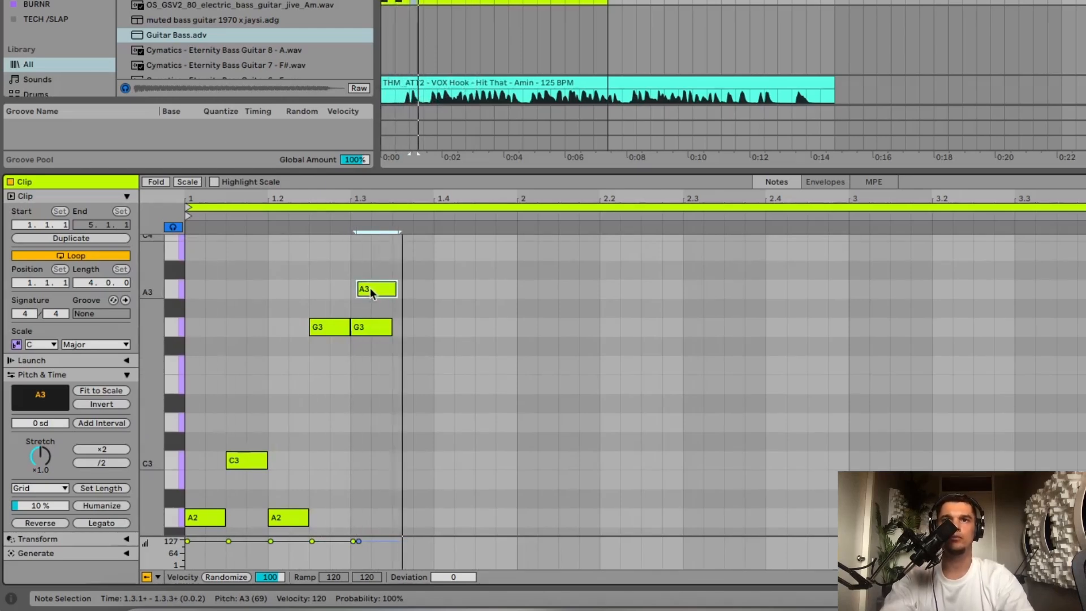
drag(371, 289, 373, 289)
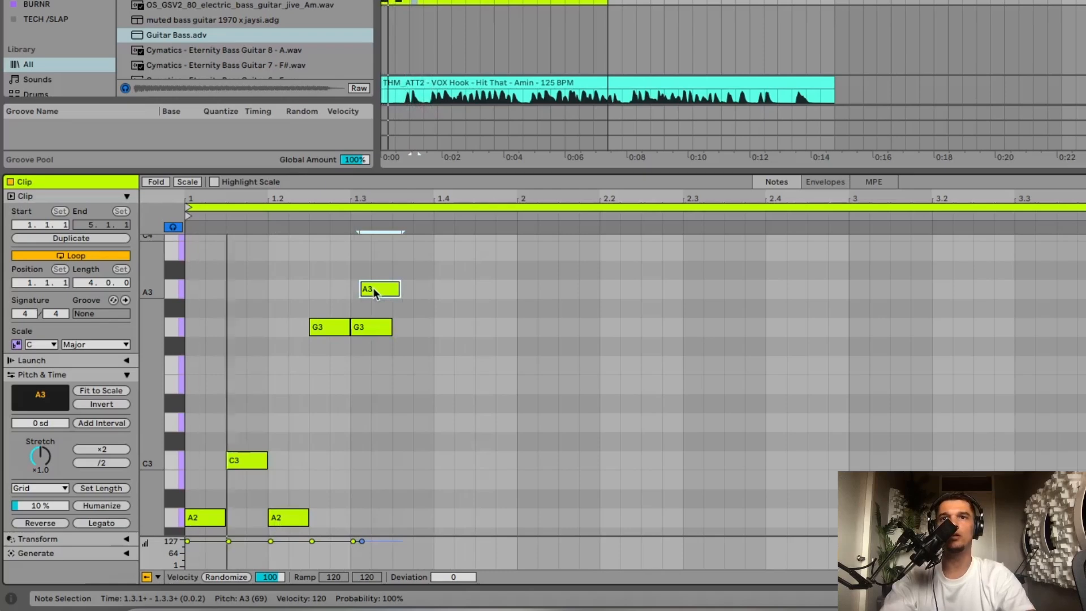
- Add a G3 note at 1.3.4 and shorten it to a sixteenth
double_click(421, 328)
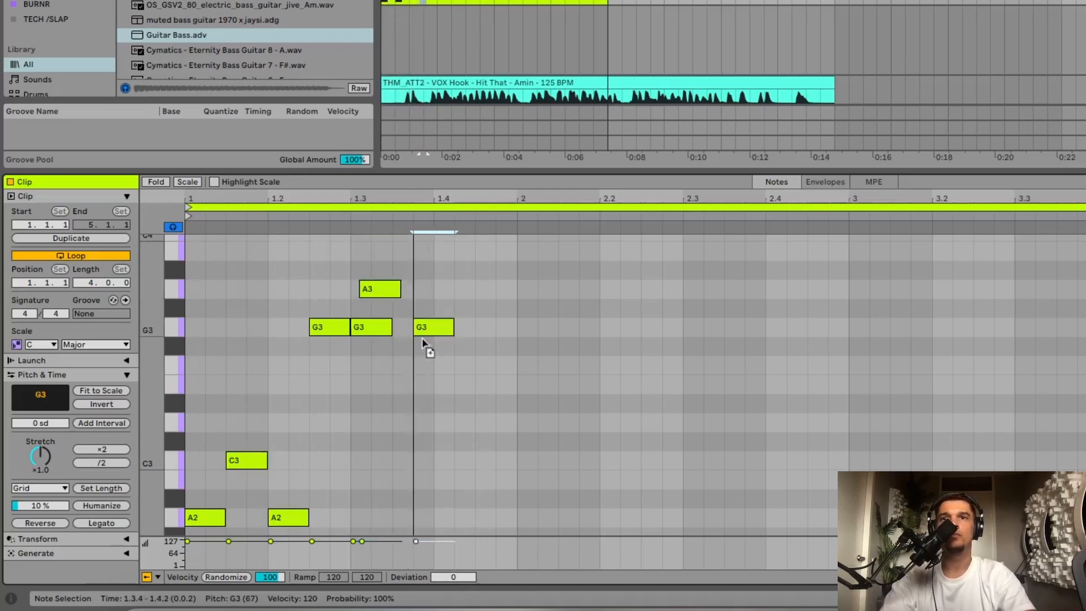
drag(422, 330, 405, 332)
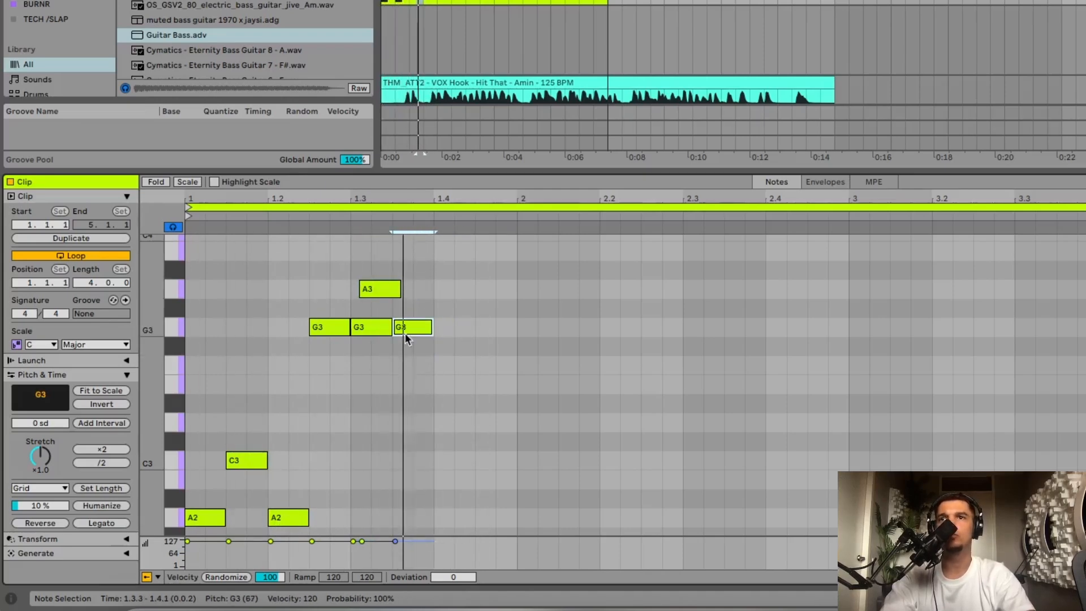
key(super+Right)
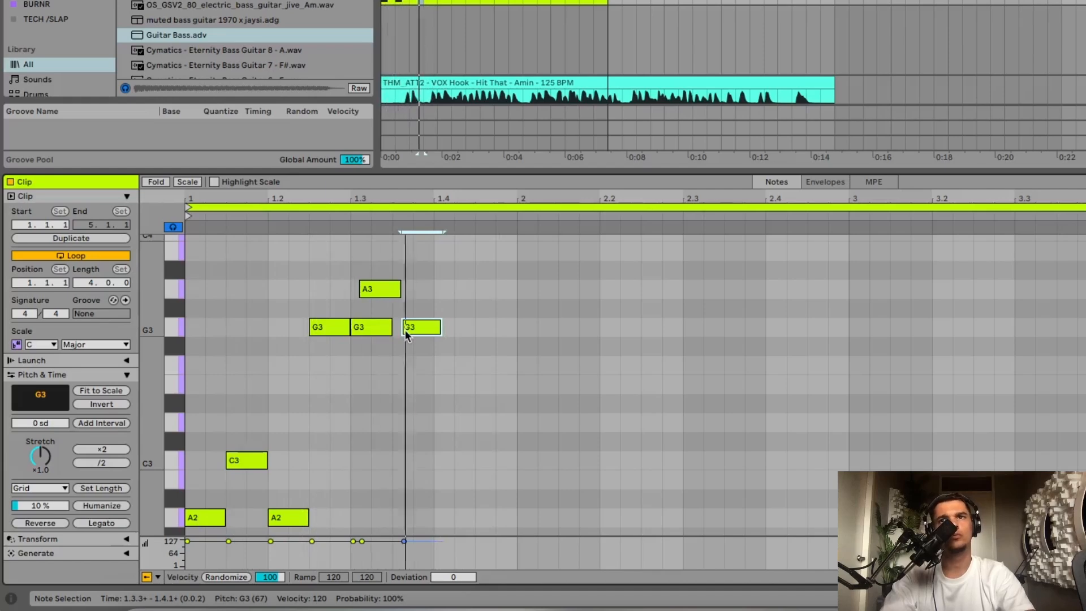
key(Right)
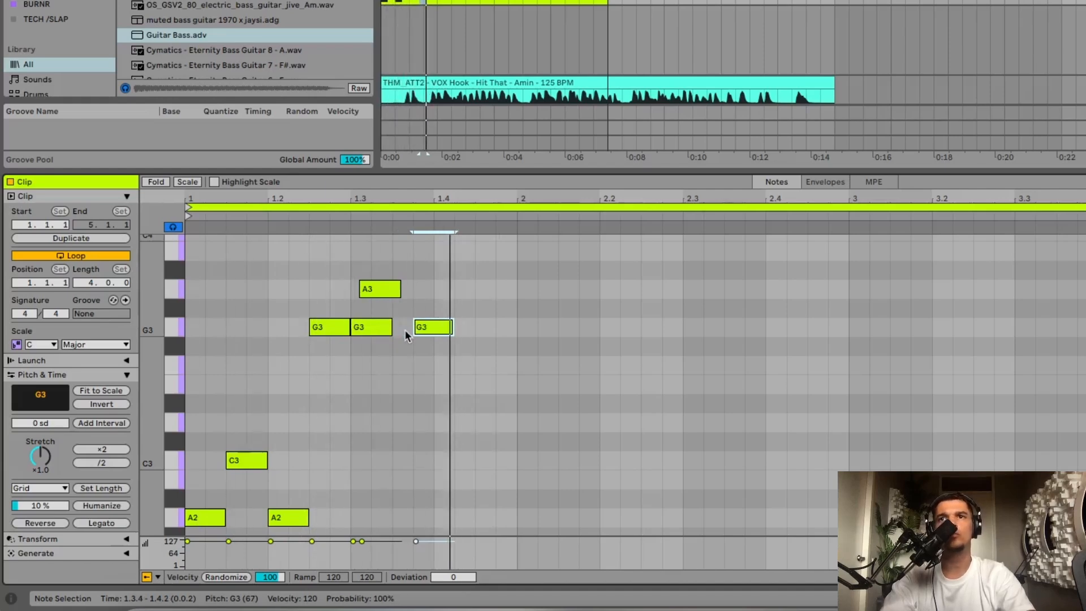
key(shift+Left)
- Continue the bassline with E3 at 1.4.2, a sixteenth G2 at 1.4.4 and A2 at the start of bar 2
double_click(463, 384)
key(shift+Right)
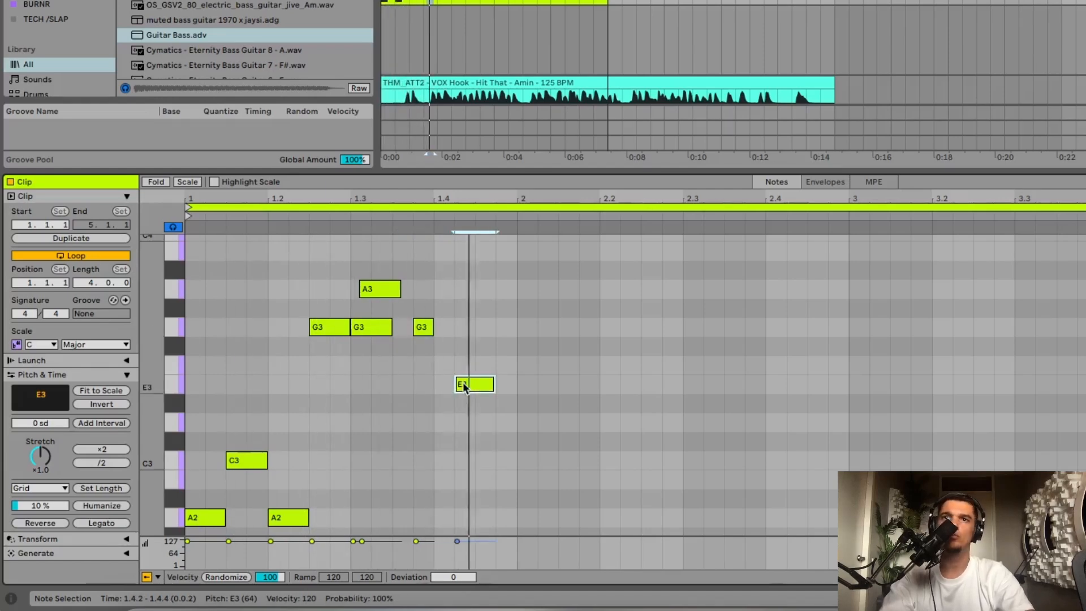
scroll(522, 445, down, 3)
double_click(509, 488)
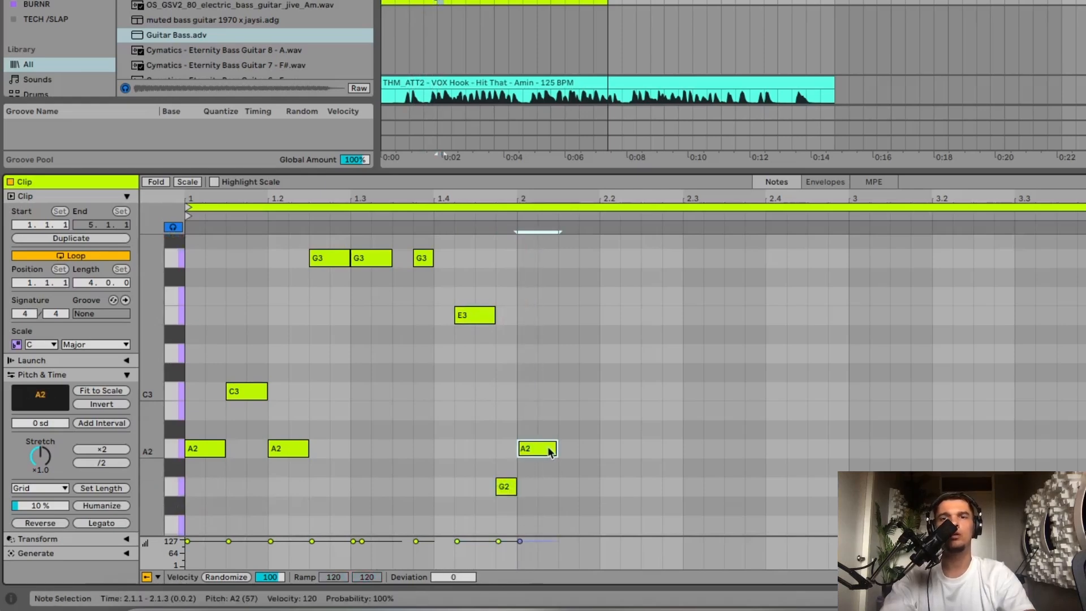
- Add further A2 notes at 2.1.3, 2.2.1 and 2.2.3, shortening the first two of them
key(ctrl+d)
key(ctrl+d)
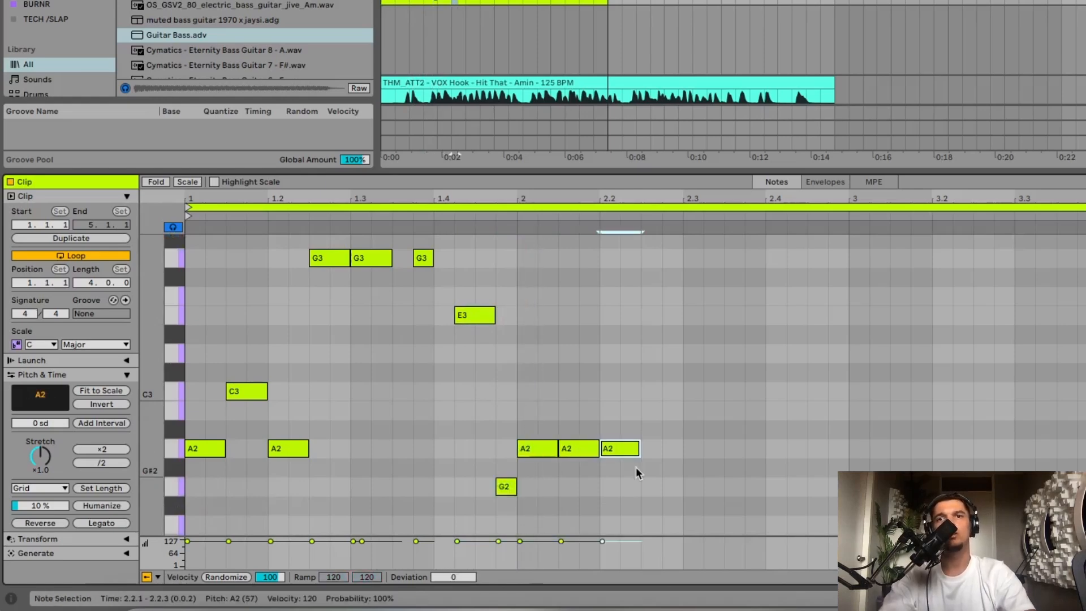
key(shift+Left)
click(653, 452)
double_click(653, 450)
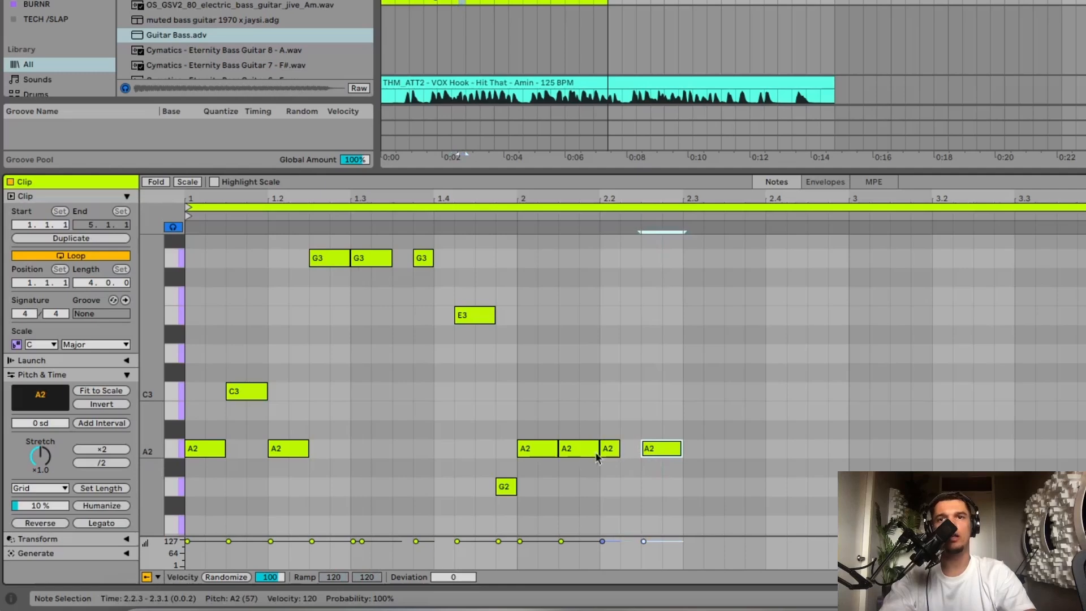
key(space)
drag(595, 451, 589, 451)
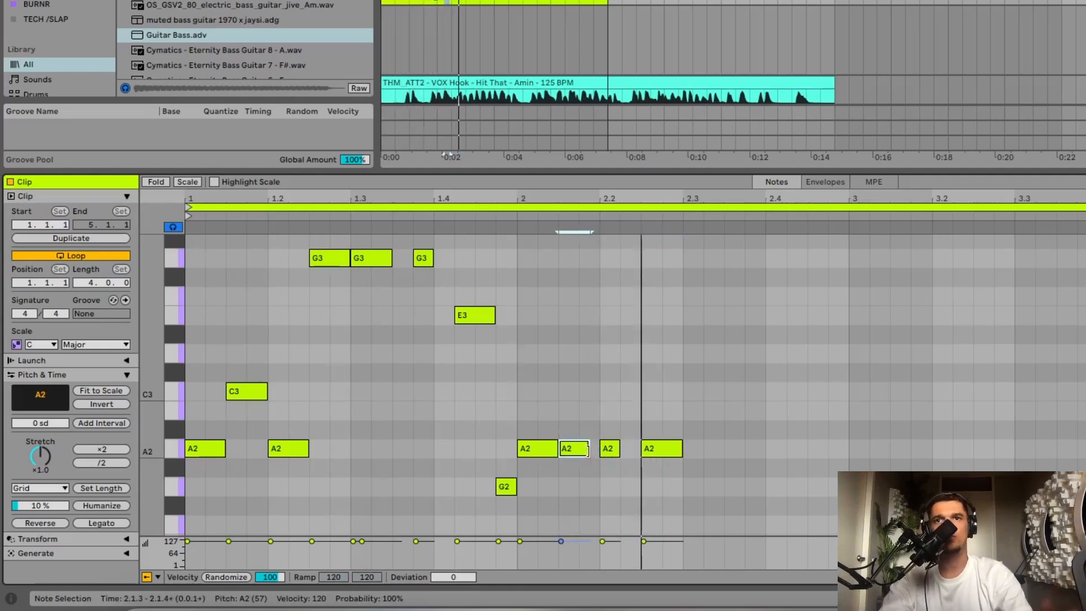
- Add two sixteenth A2 notes from beat 2.3 and an eighth A2 note at beat 2.4
double_click(691, 450)
key(space)
click(717, 452)
double_click(717, 452)
drag(717, 452, 776, 453)
key(space)
key(shift+Right)
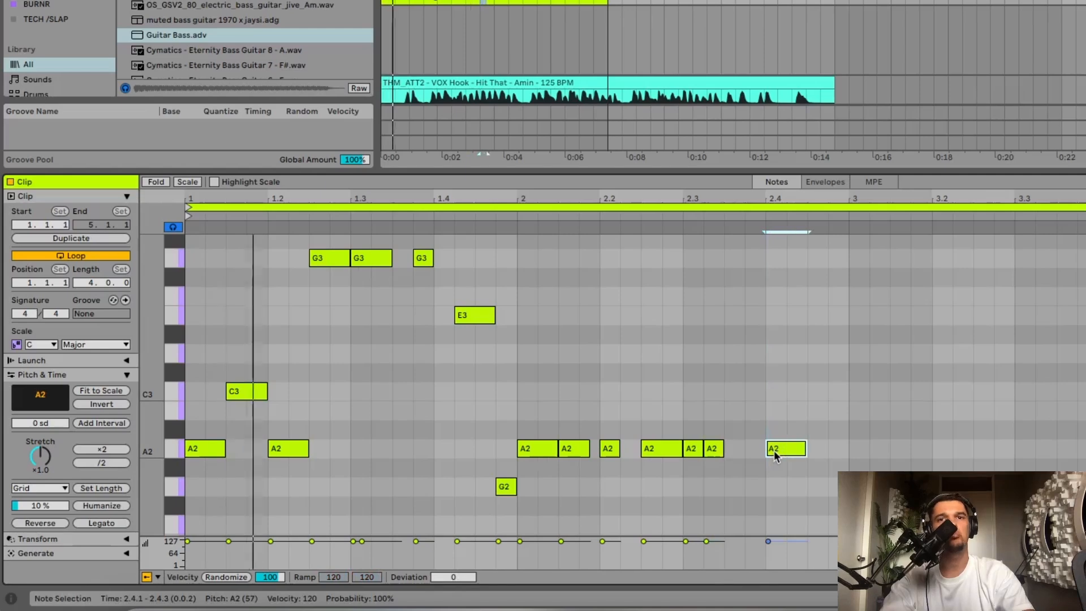
- Lengthen the A2 note at 2.3.2, then slightly shorten the three A2 notes from 2.2.3 to 2.3.2 together
key(space)
double_click(721, 454)
key(shift+Right)
key(space)
key(space)
drag(732, 482, 620, 416)
drag(742, 446, 738, 446)
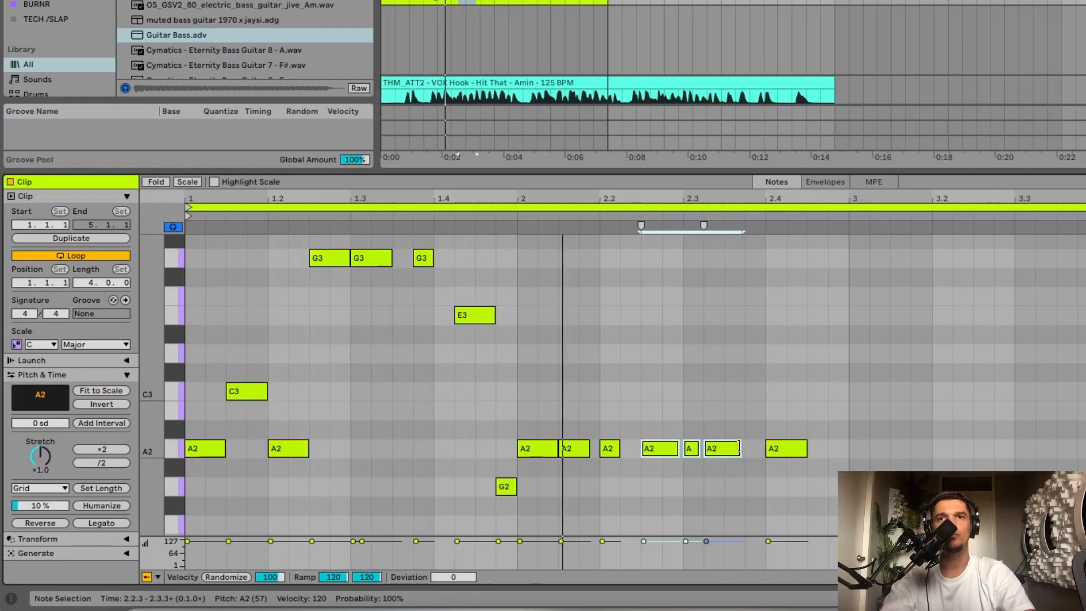
- Lengthen the A2 note at beat 2.4 to three sixteenths and add a sixteenth A1 note at 2.4.3
drag(805, 449, 826, 449)
double_click(814, 489)
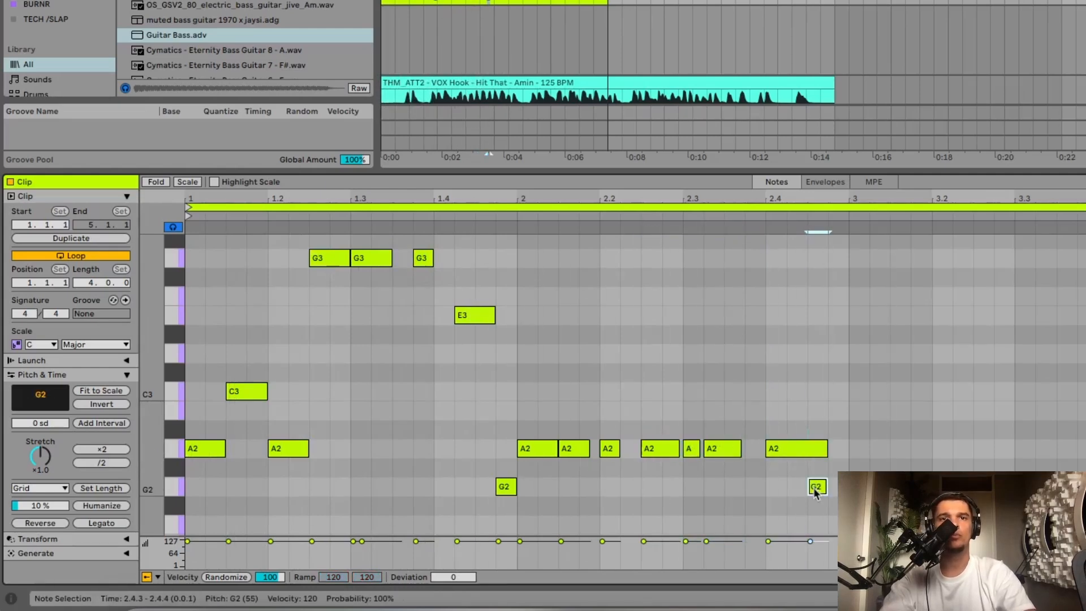
key(shift+Down)
key(space)
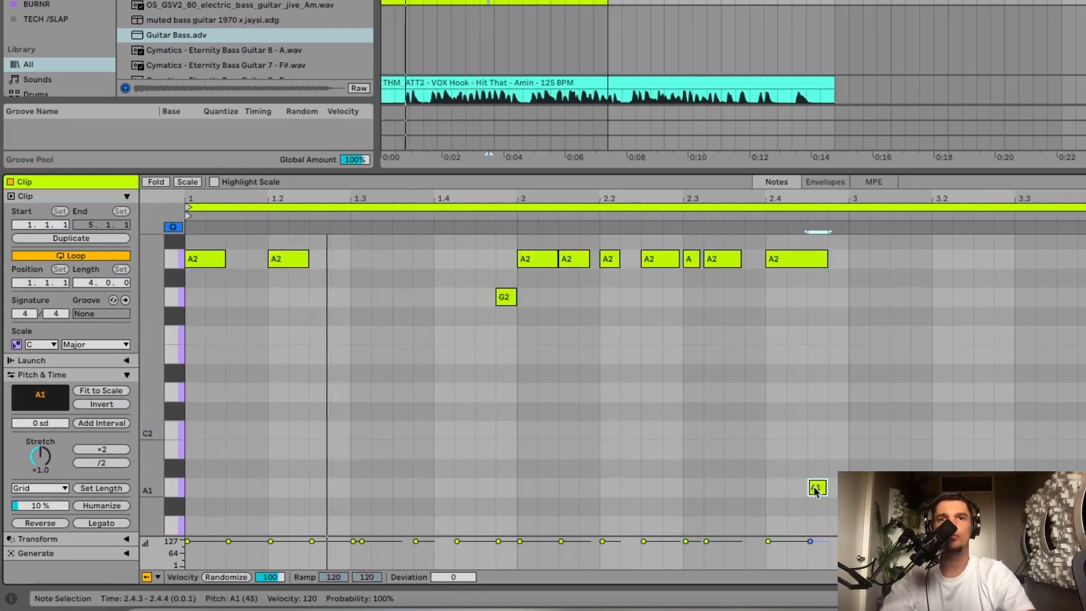
- Transpose all notes of the bassline down two octaves and then three semitones, putting the main note on F#0
click(813, 447)
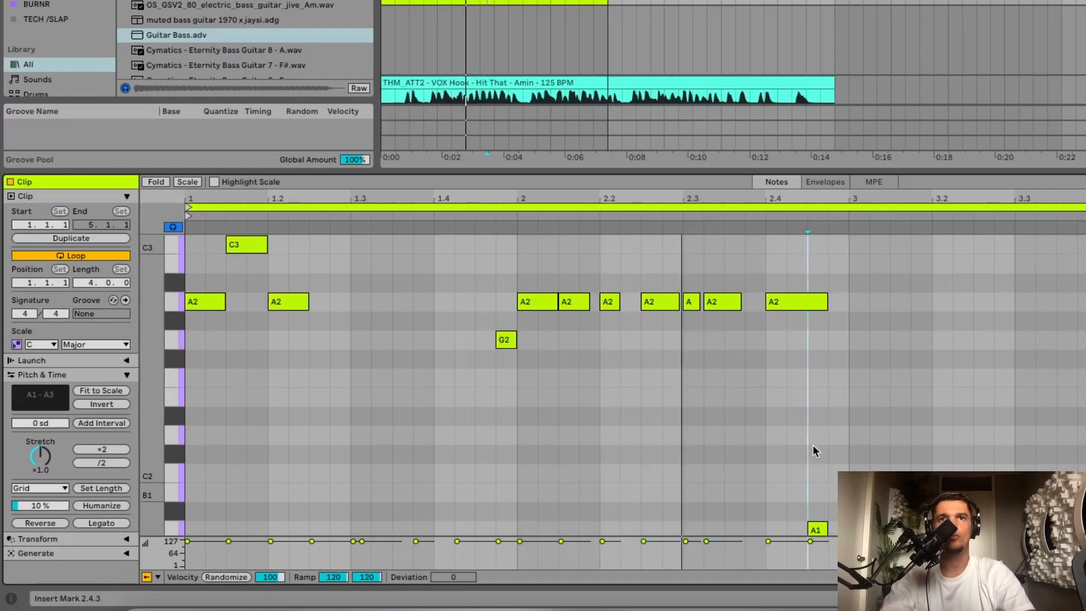
key(ctrl+a)
key(shift+Down)
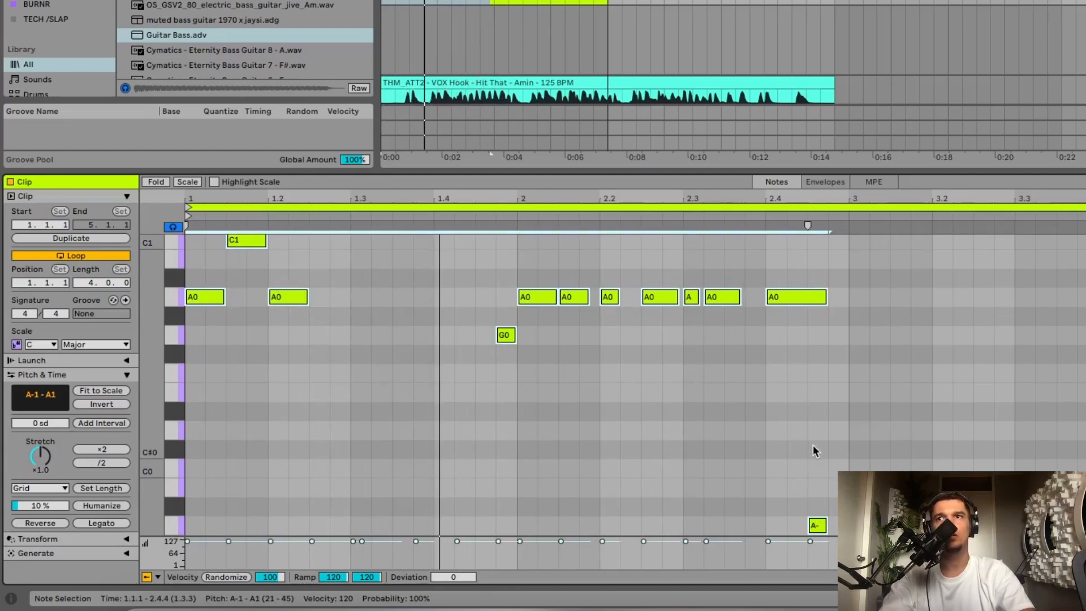
key(Down)
key(Down)
key(Down)
key(space)
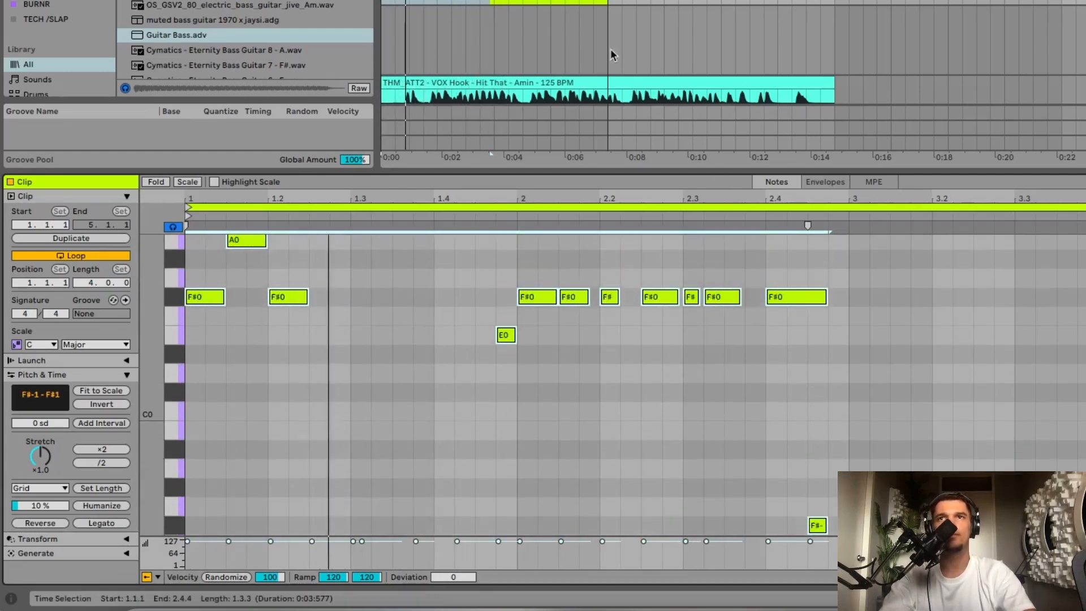
- Duplicate the two-bar bass clip to bars 3 and 4 and consolidate both into one four-bar clip
scroll(525, 395, up, 4)
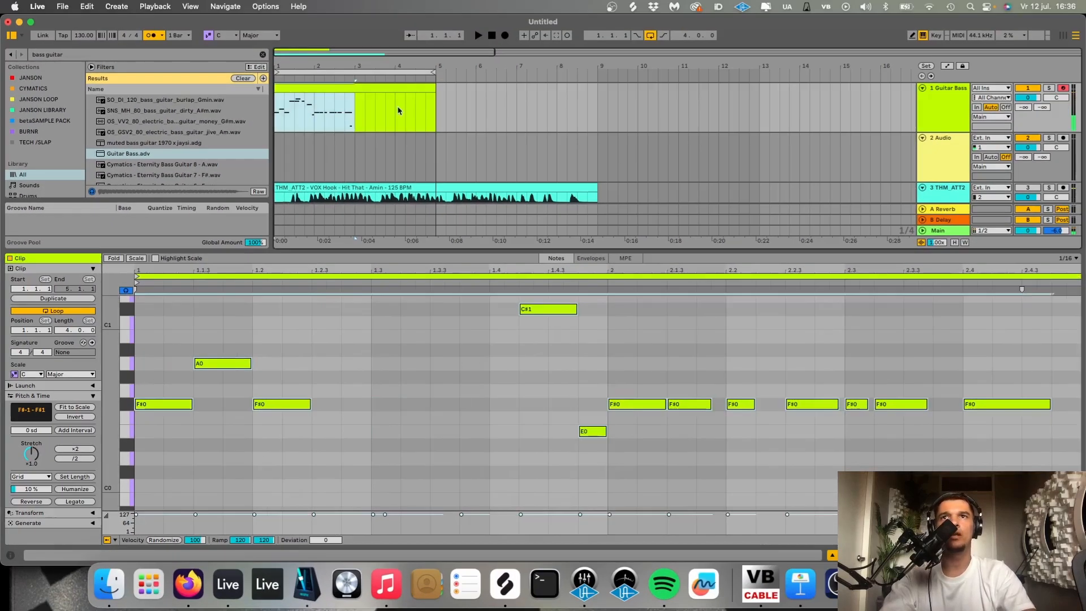
key(super+d)
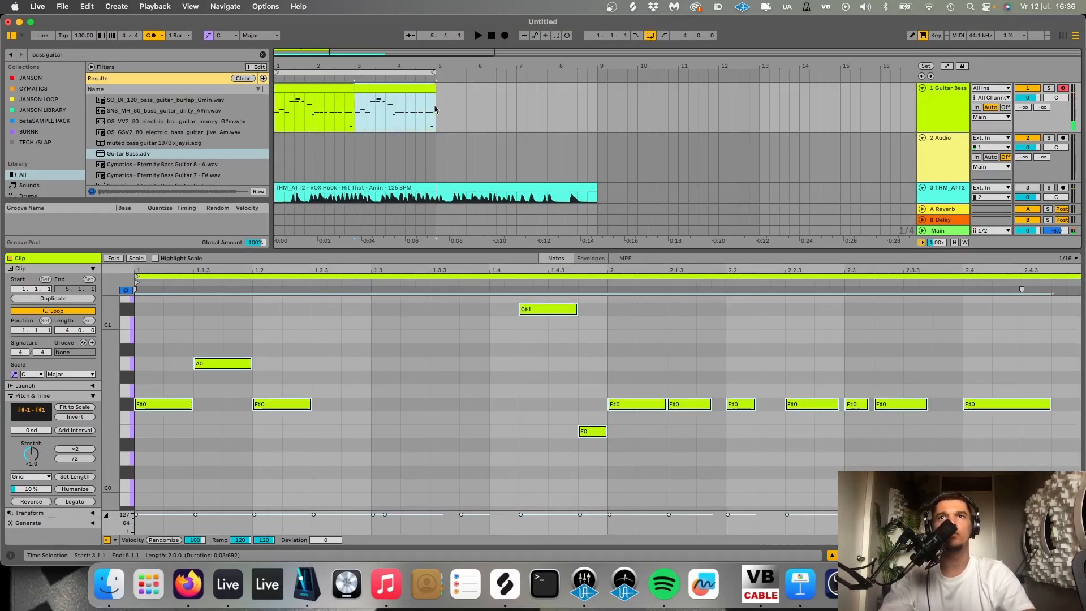
drag(435, 110, 172, 111)
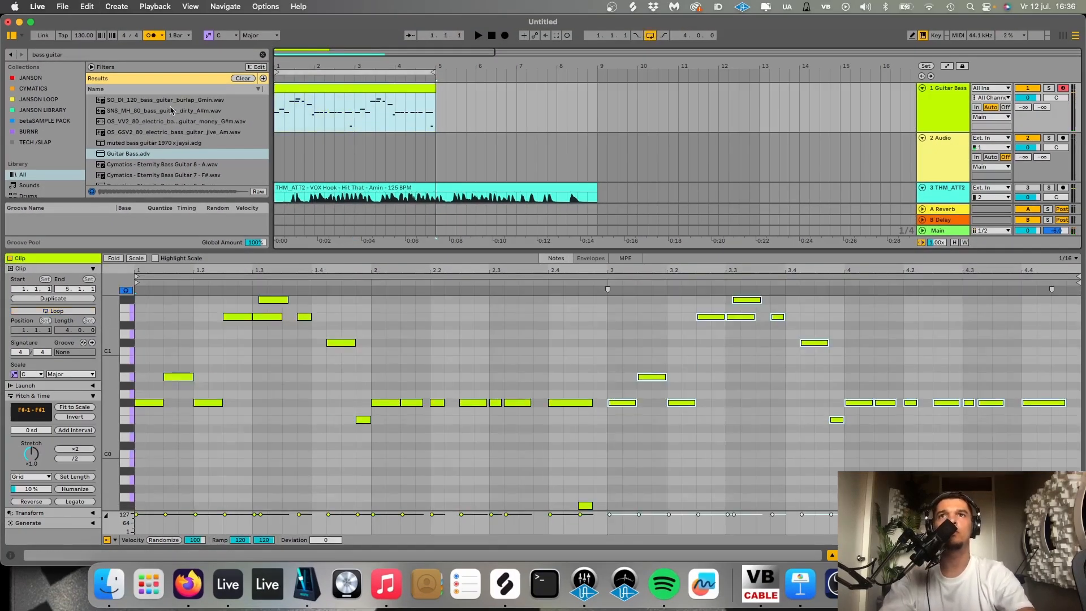
- Find the Drum Buss effect in the browser, add it to the Guitar Bass track and audition the result
key(shift+Tab)
key(super+f)
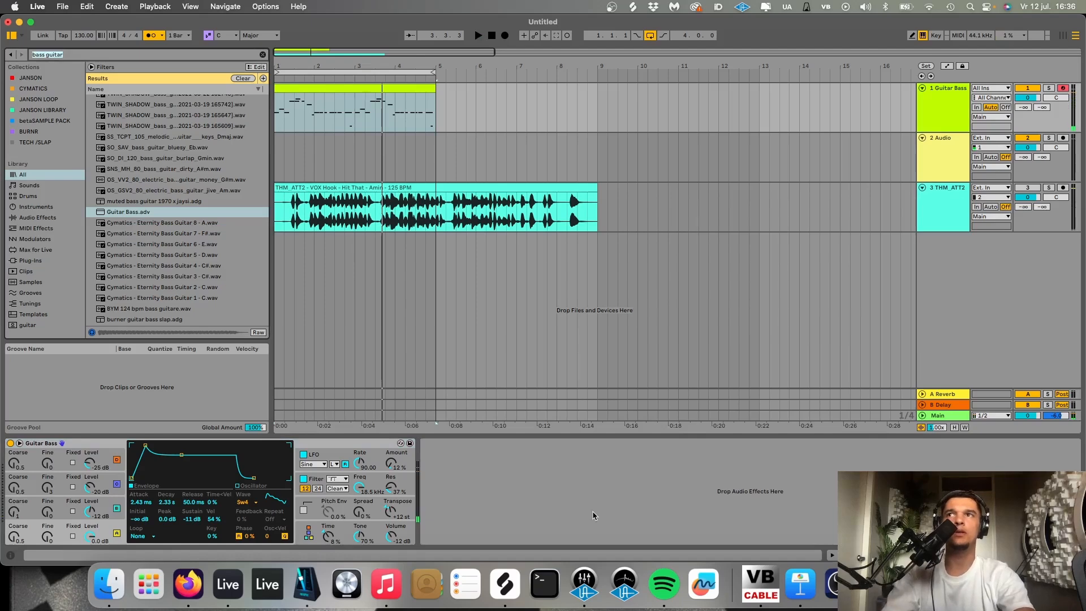
text(drum buss)
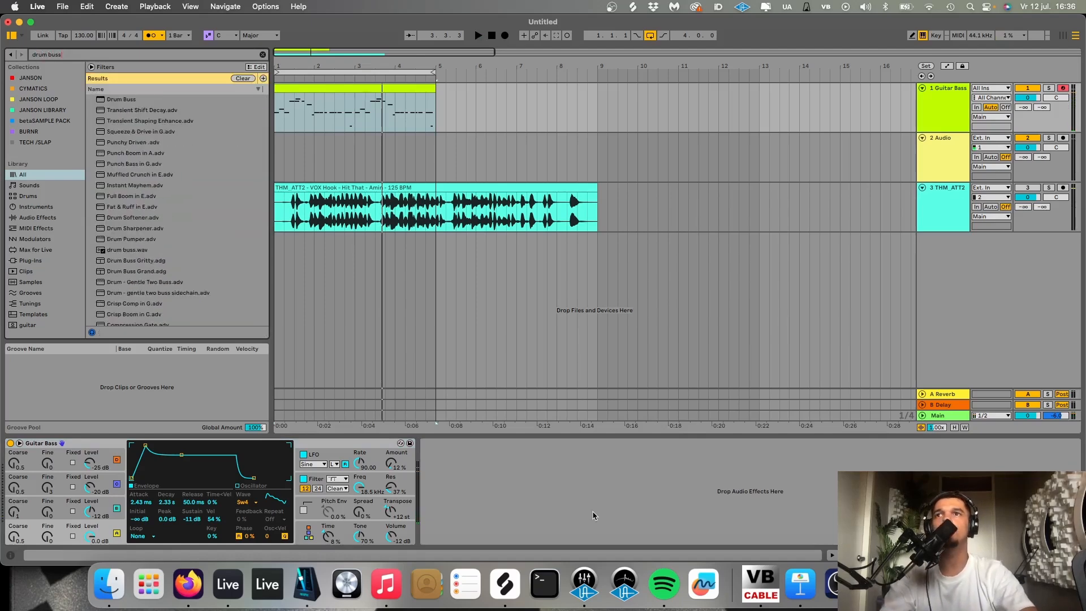
key(Down)
key(Return)
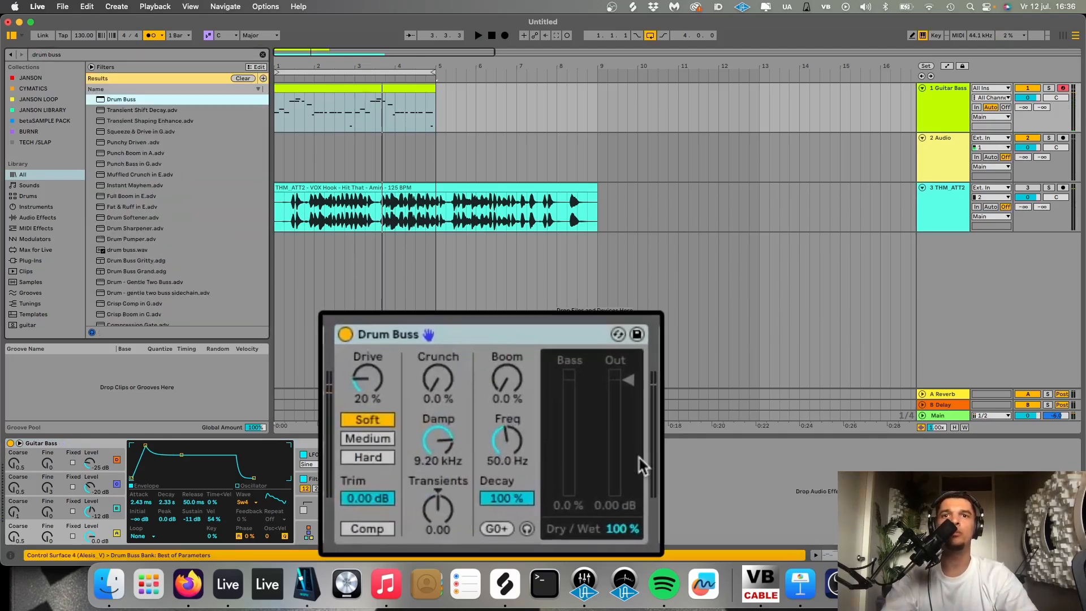
key(space)
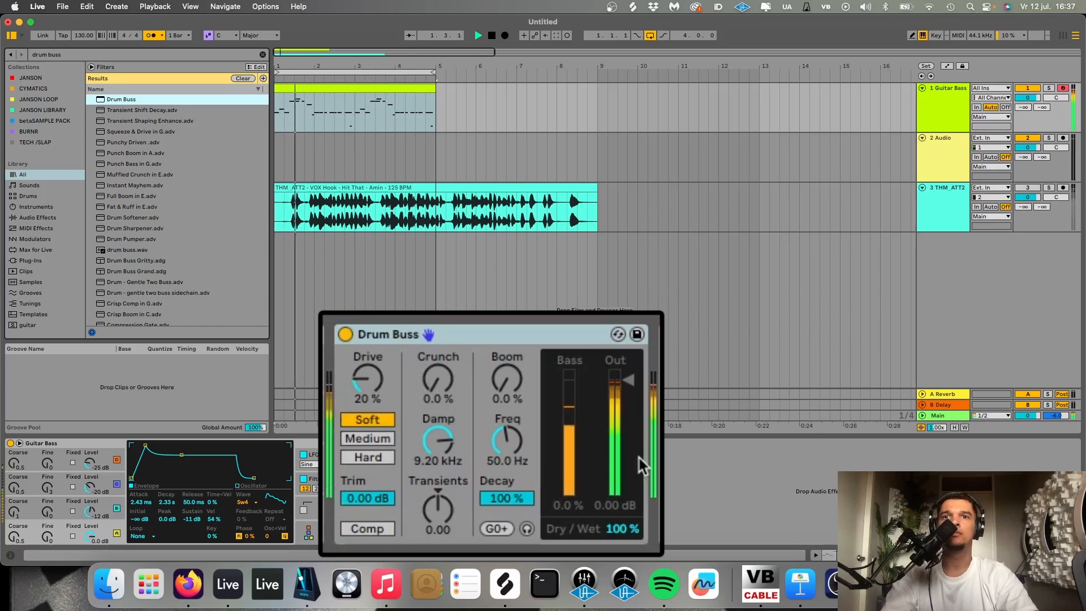
key(space)
- Add RBass Stereo to the Guitar Bass track, with its frequency at 60 and intensity at -6.6
key(super+f)
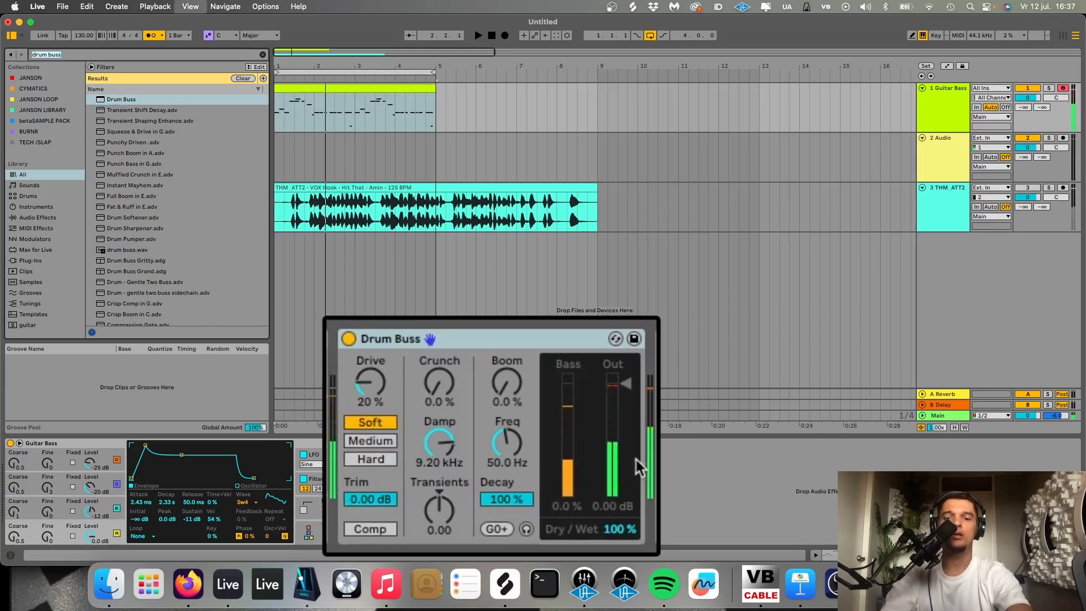
text(rbas)
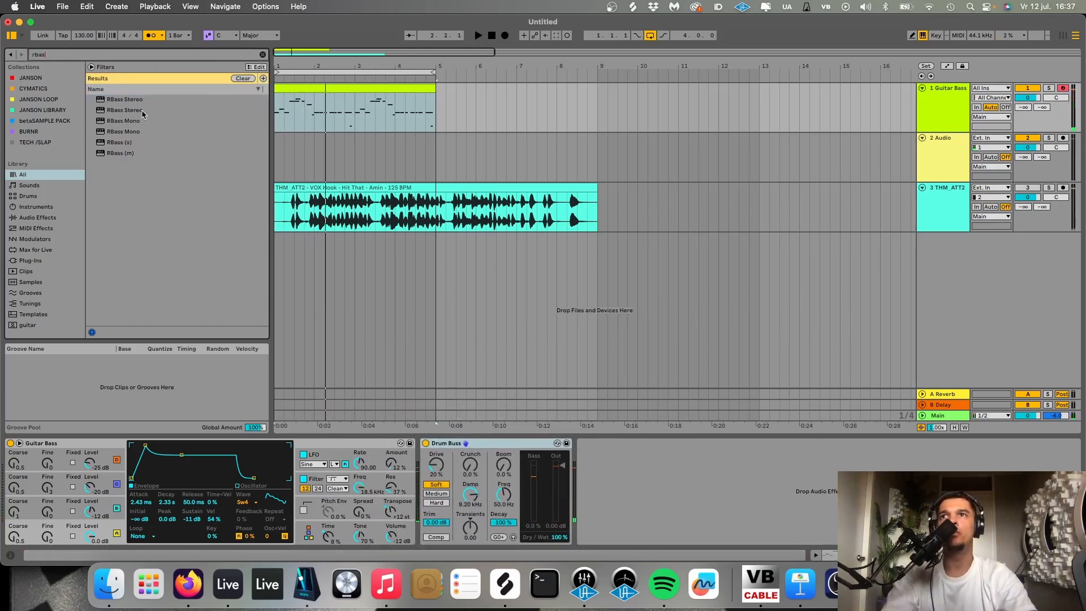
double_click(142, 112)
drag(230, 407, 221, 408)
drag(235, 263, 235, 283)
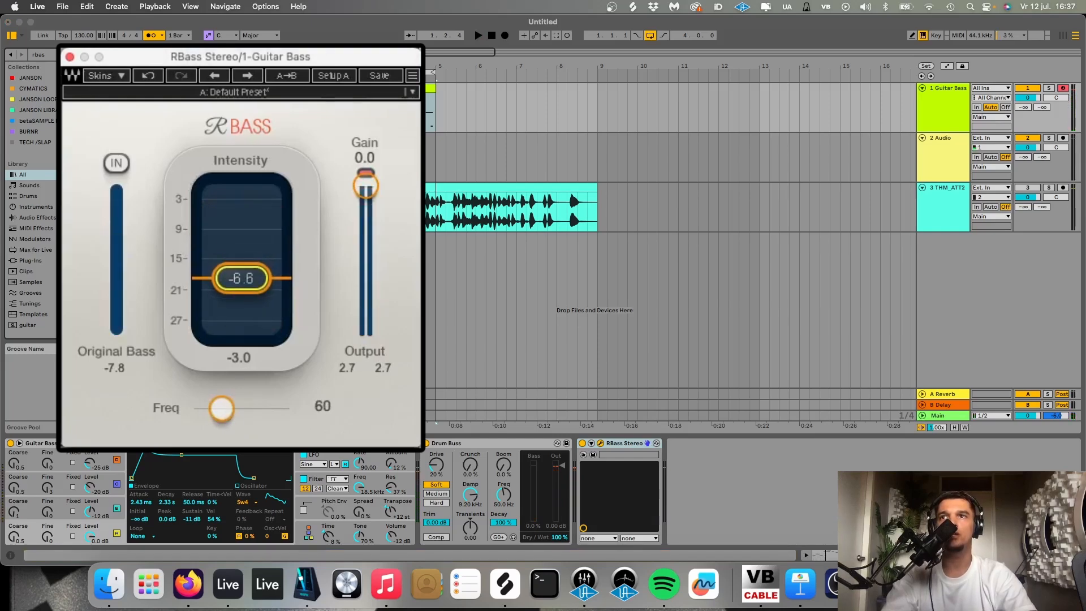
- Lower the RBass output gain to -1.5 during playback and close the plug-in window
key(space)
drag(366, 186, 365, 192)
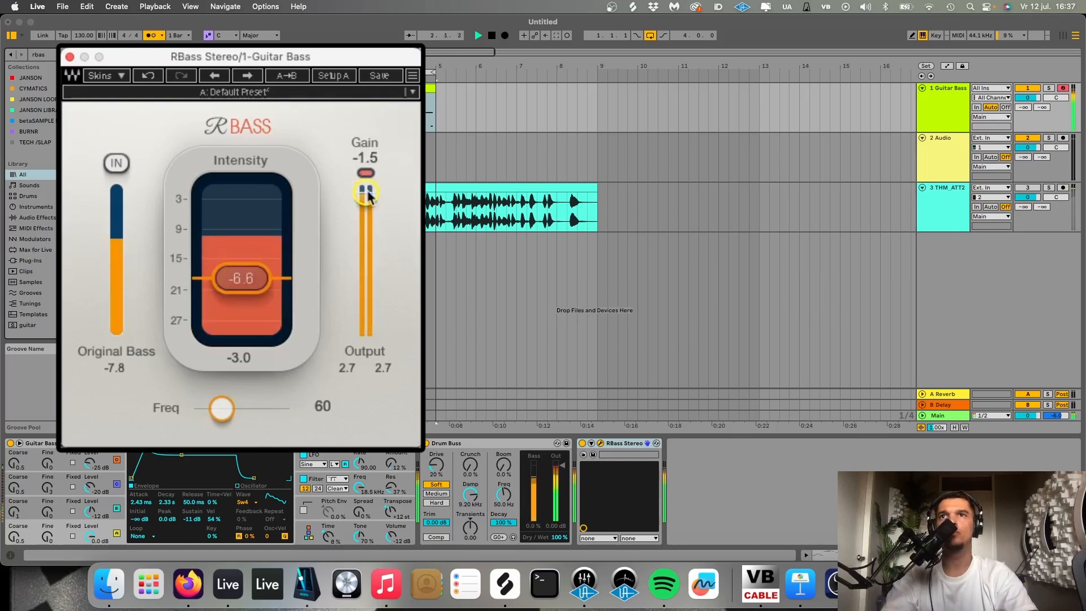
click(69, 57)
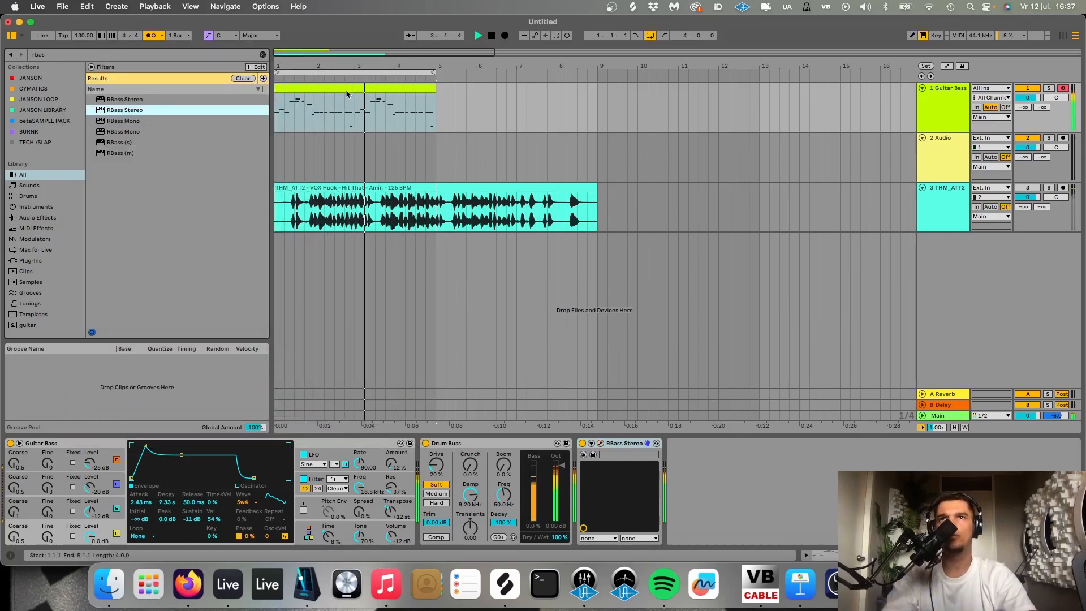
- Stop playback and insert a new MIDI track directly below the Guitar Bass track
click(947, 112)
key(space)
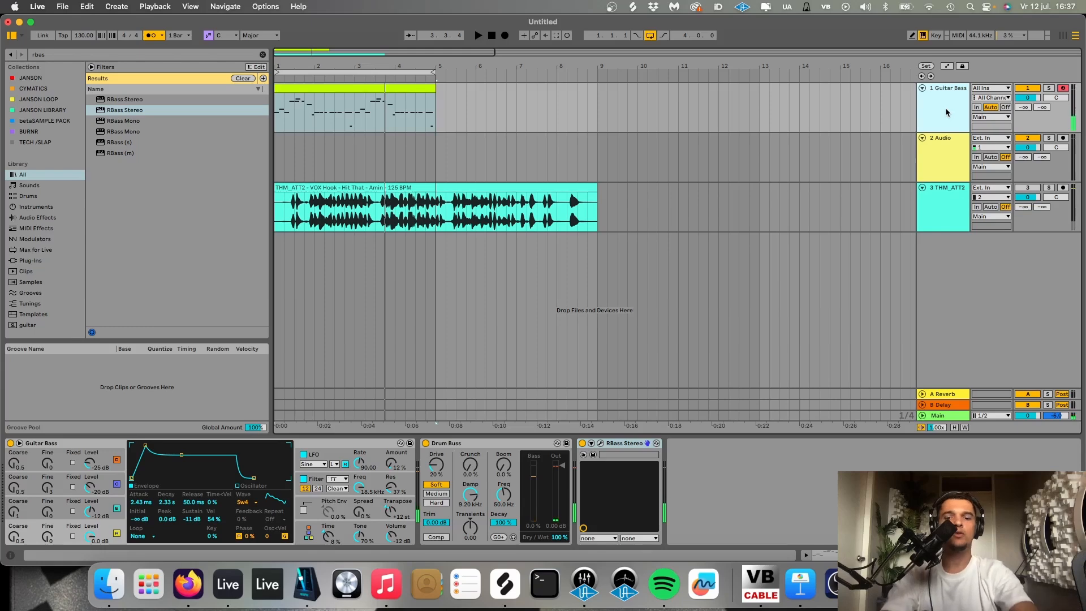
key(super+shift+t)
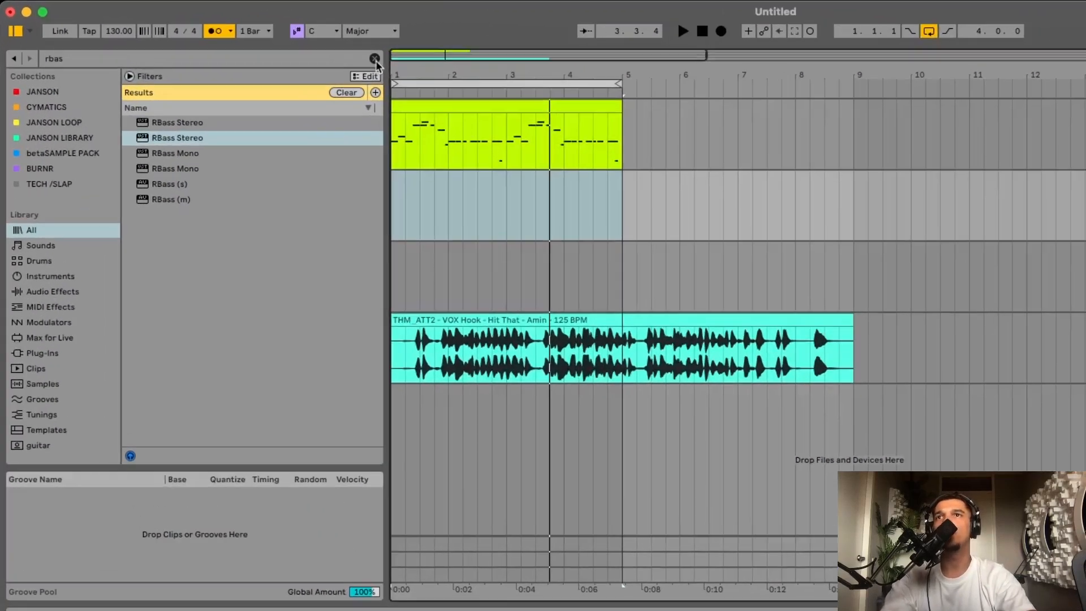
- Clear the browser search and open the Kicks folder under THM ATTITUDE VOL 2's Drum One Shots in the BURNR collection
click(263, 55)
click(33, 131)
scroll(147, 223, up, 1)
scroll(235, 331, up, 4)
click(164, 232)
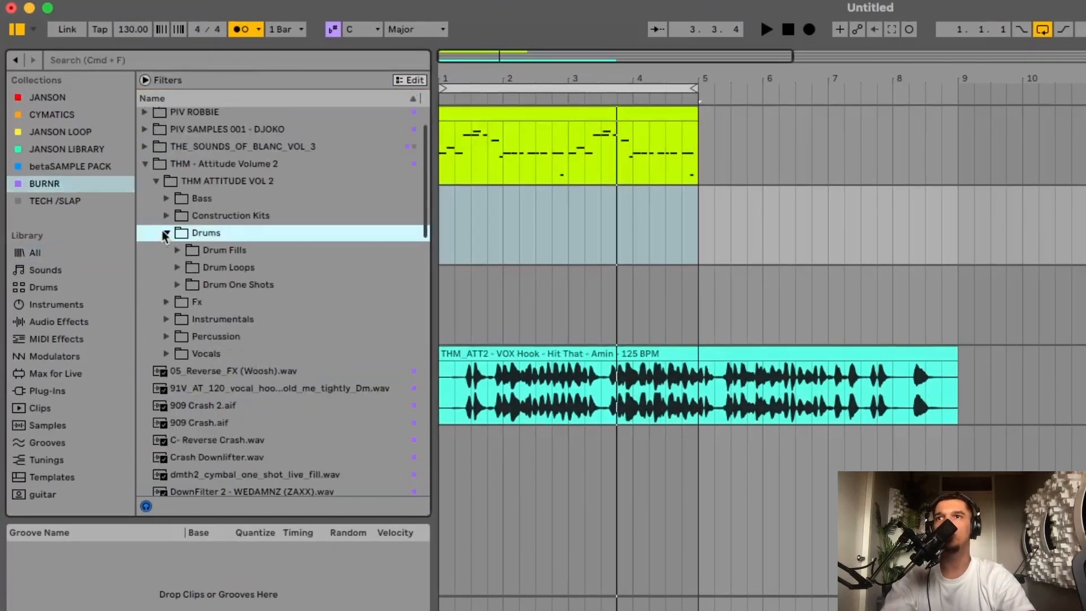
click(177, 284)
click(188, 336)
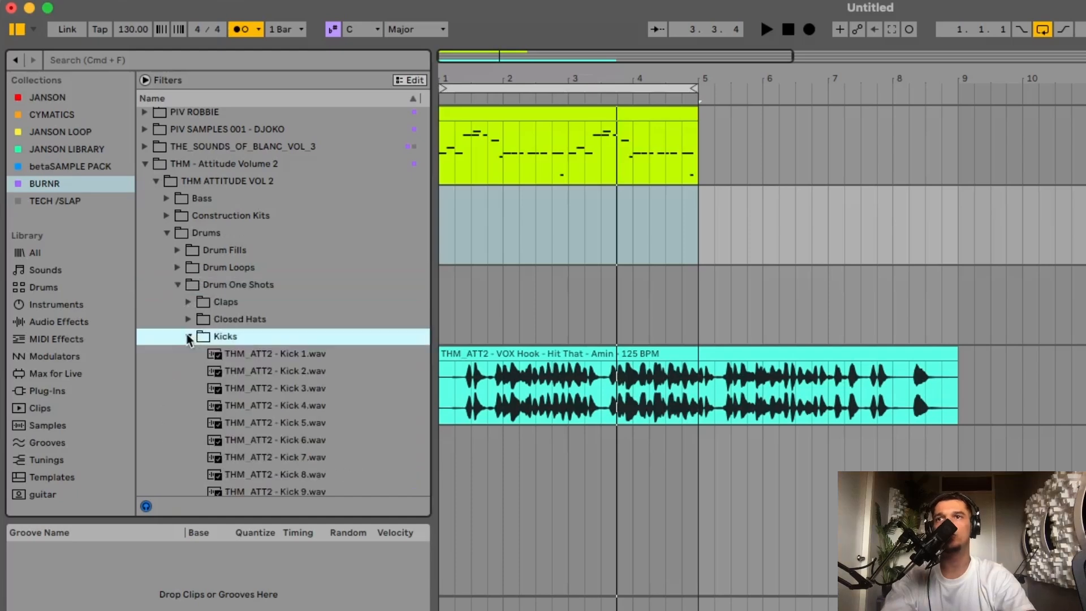
- Audition the kick samples from Kick 1 onward and load THM_ATT2 - Kick 12.wav onto the new MIDI track
click(230, 355)
key(Down)
key(Down)
key(Down)
key(Down)
key(Down)
key(Down)
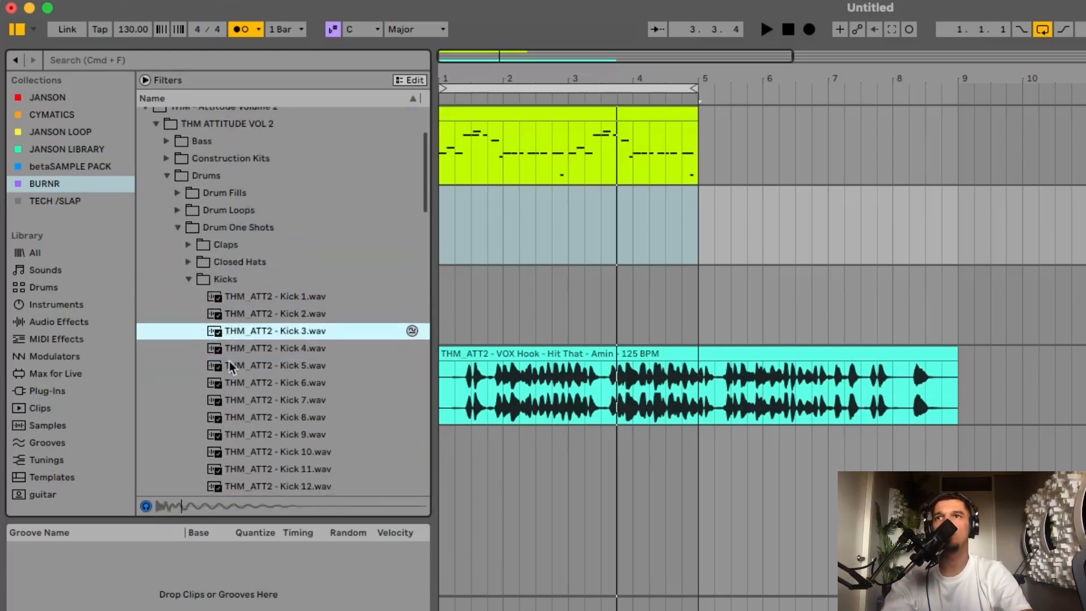
key(Down)
key(Down)
key(Down)
key(Down)
key(Down)
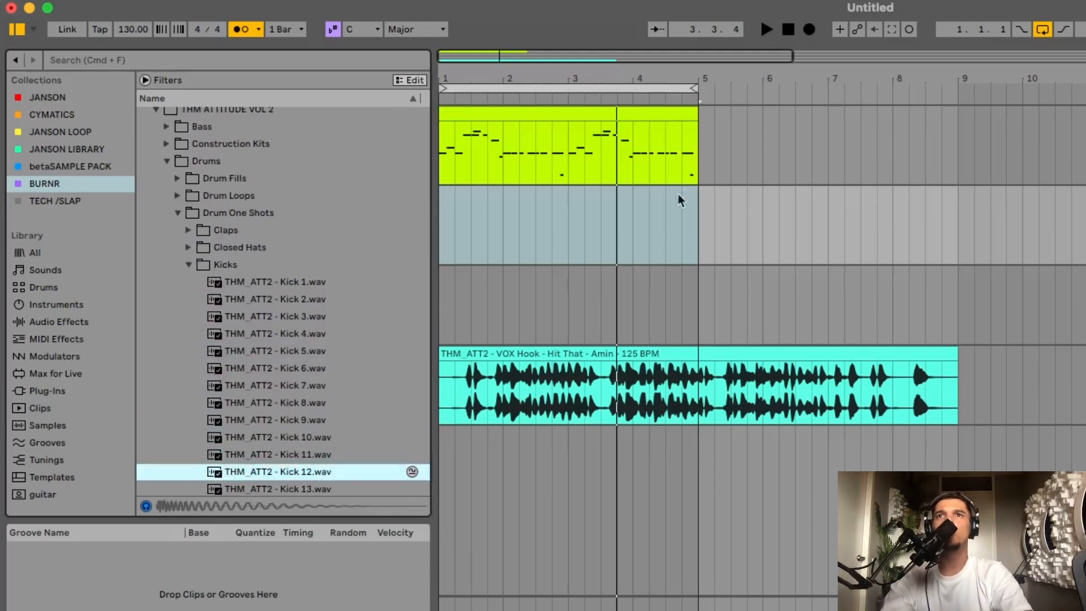
- Create a four-bar MIDI clip on the kick track and place C3 notes on all four beats of bar 1
drag(699, 203, 356, 203)
key(super+shift+m)
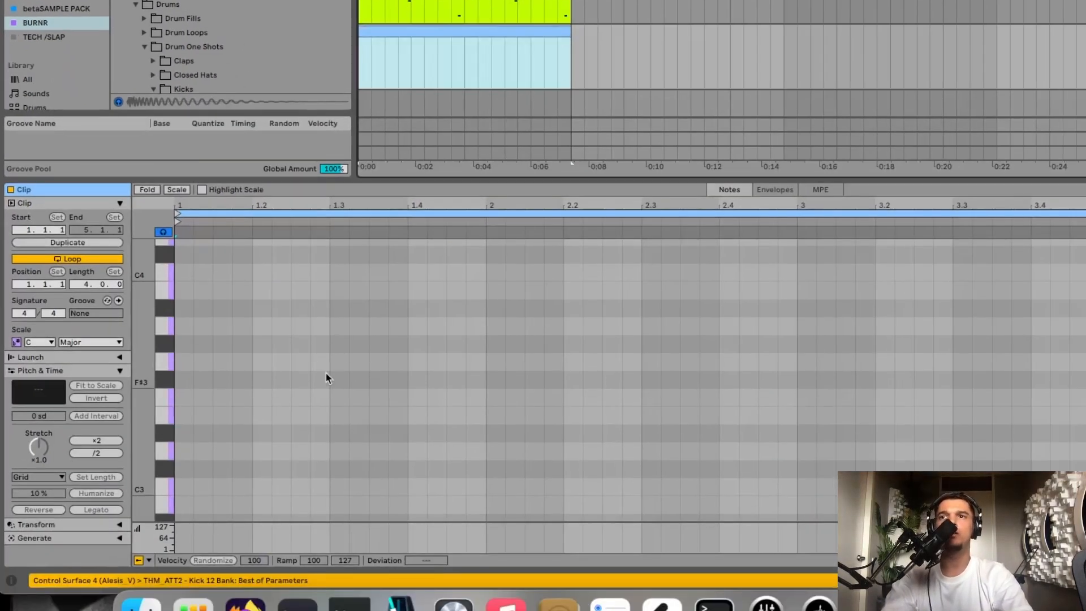
double_click(189, 487)
key(super+d)
- Continue the C3 kicks on every beat of bar 2 and repeat the two-bar pattern through bar 4
key(super+d)
key(super+d)
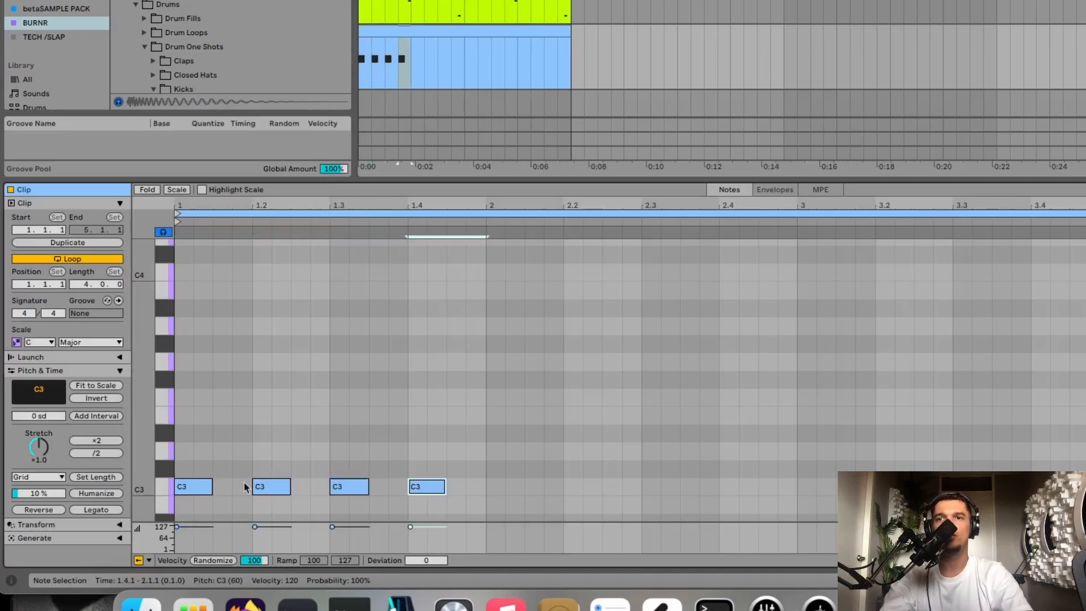
key(super+d)
key(super+d)
key(super+d)
key(super+d)
key(super+d)
drag(177, 452, 796, 506)
key(super+d)
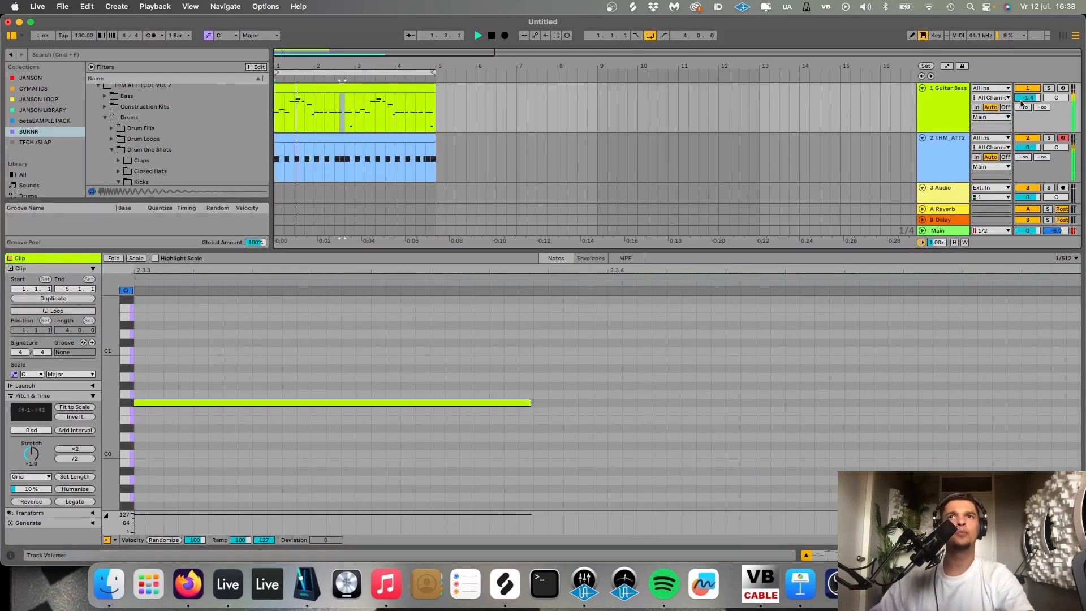
- Add Kickstart 2 to the Guitar Bass track and set its sidechain input to the THM ATT2 - Kick 12 track
click(943, 119)
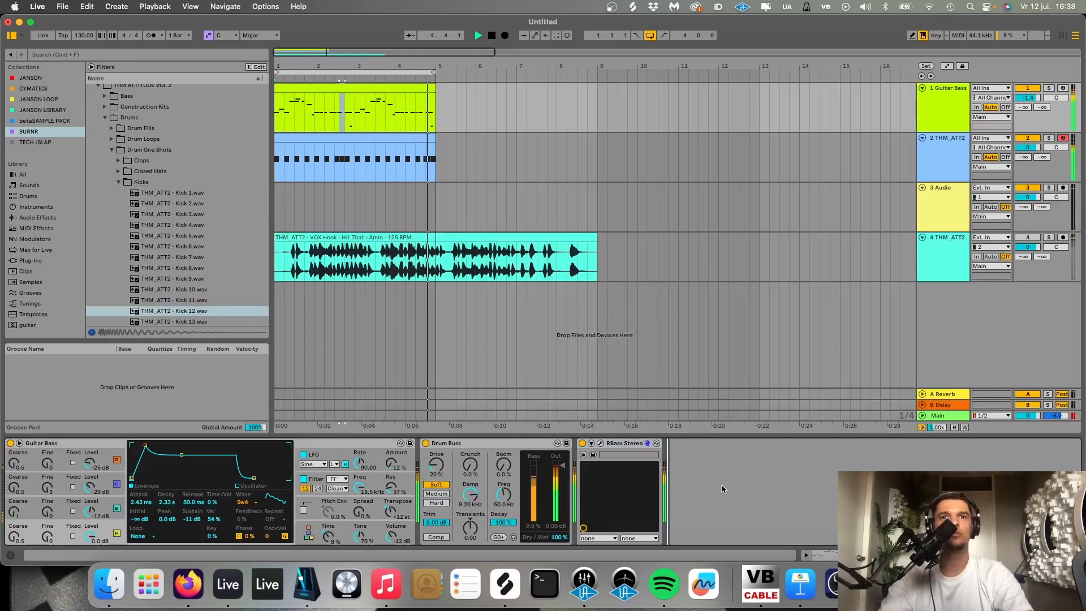
key(super+f)
text(j)
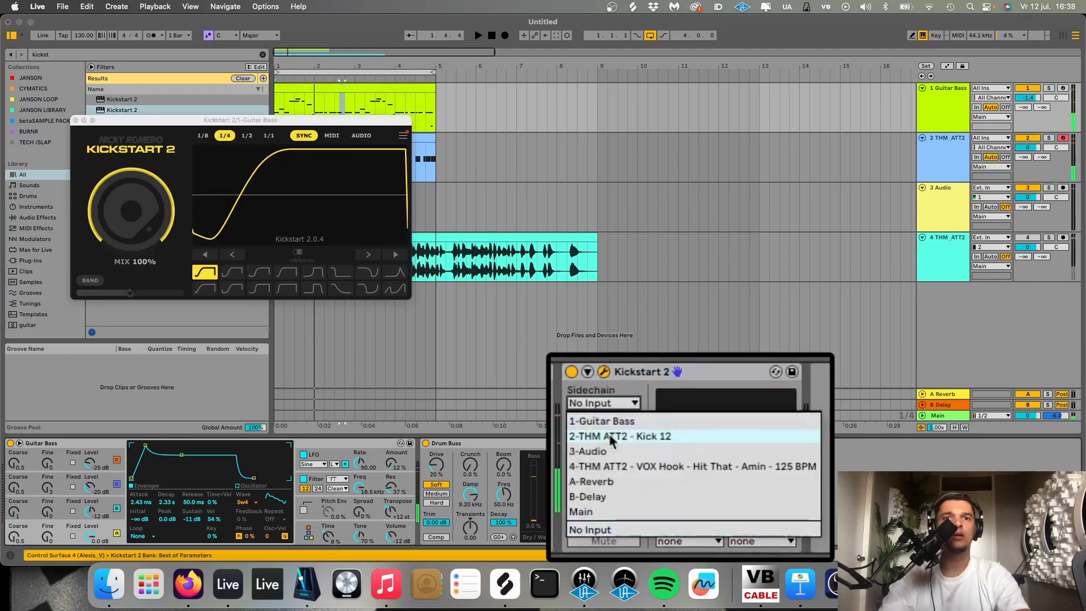
click(610, 436)
- Enable Kickstart's Band option, adjust its cutoff so only the low end ducks, audition it and close the plug-in window
click(90, 280)
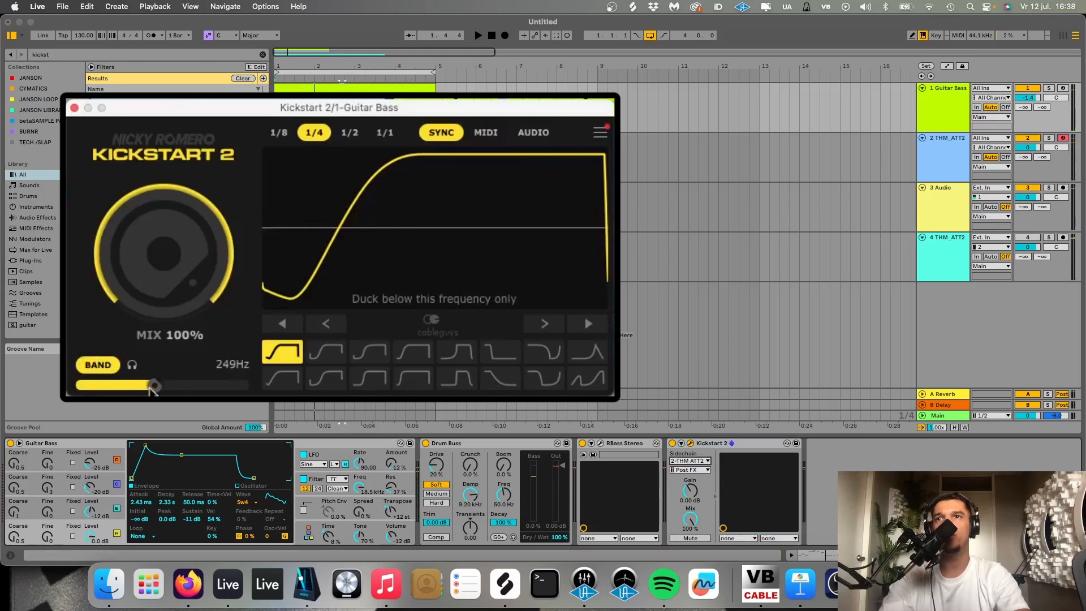
drag(160, 385, 161, 385)
key(space)
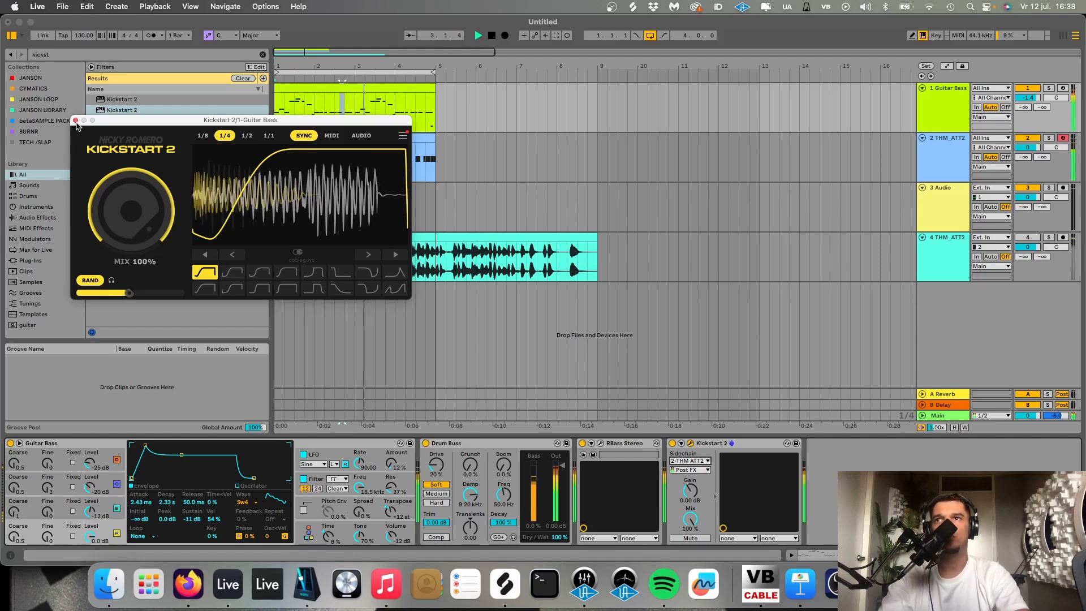
click(75, 119)
- Try different semitone transpositions of all notes in the four-bar bass clip while auditioning, settling on the range G-1 to G1
double_click(398, 89)
key(space)
key(super+a)
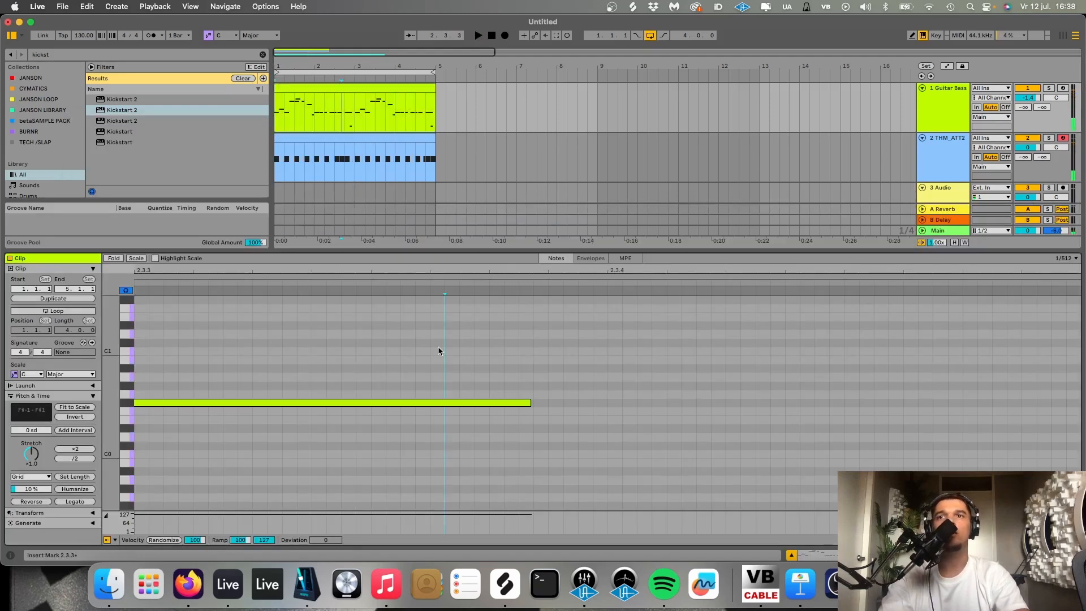
key(z)
key(Down)
key(Down)
key(Down)
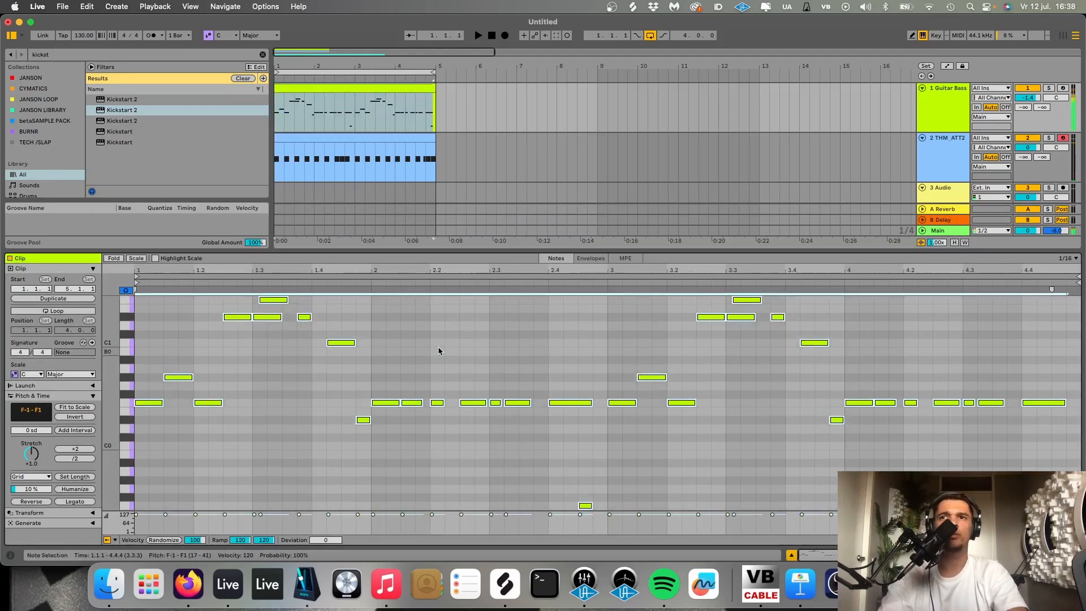
key(space)
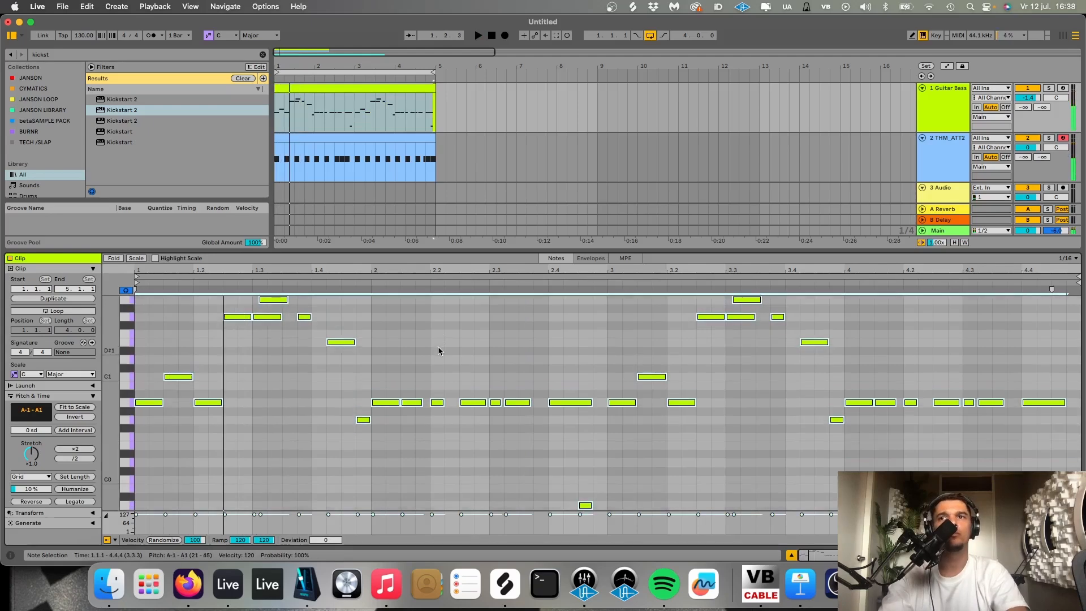
key(Up)
key(Up)
key(Up)
key(Up)
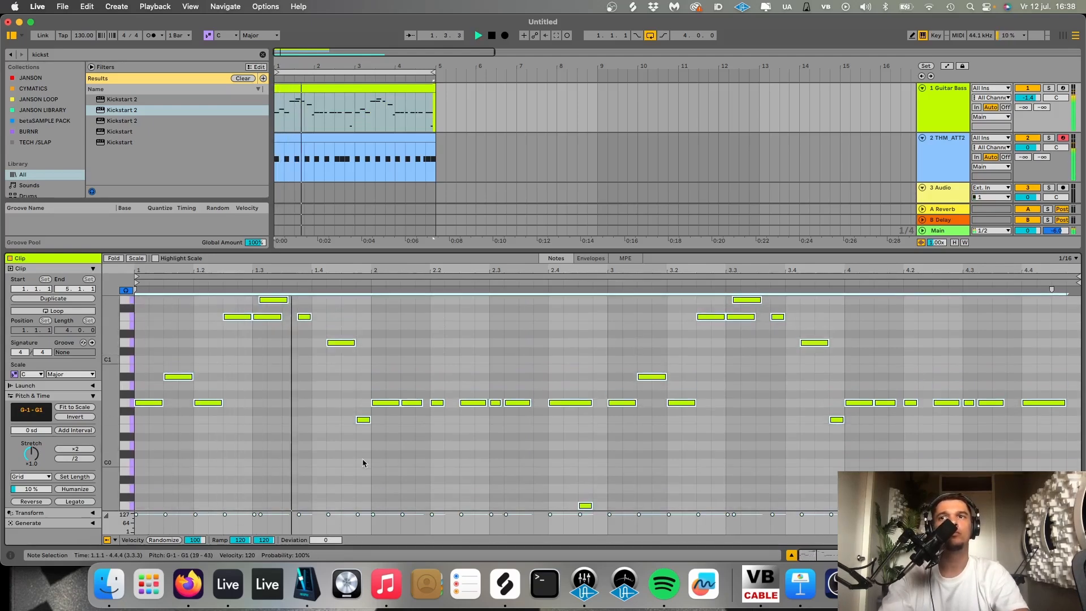
- Lower the velocity of all bass notes to 84, then return to the Guitar Bass track's device chain
drag(373, 514, 373, 520)
key(space)
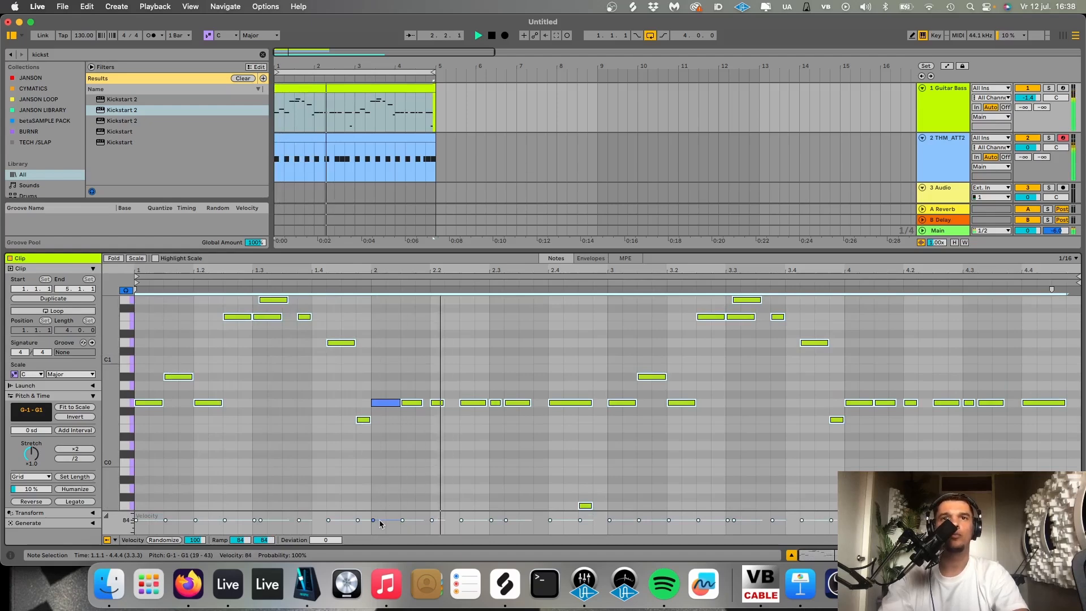
key(shift+Tab)
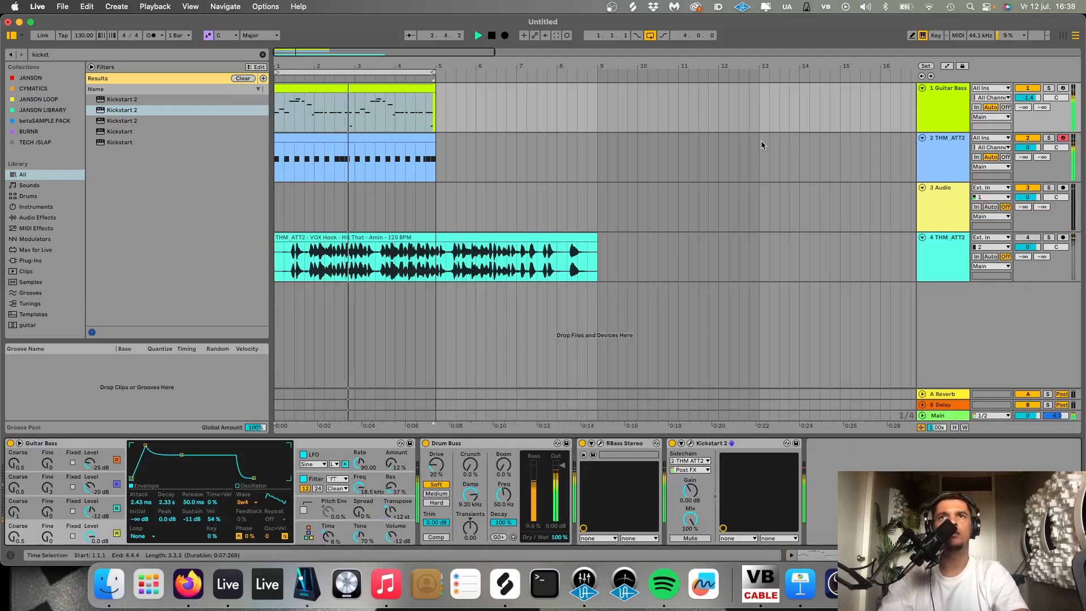
click(944, 115)
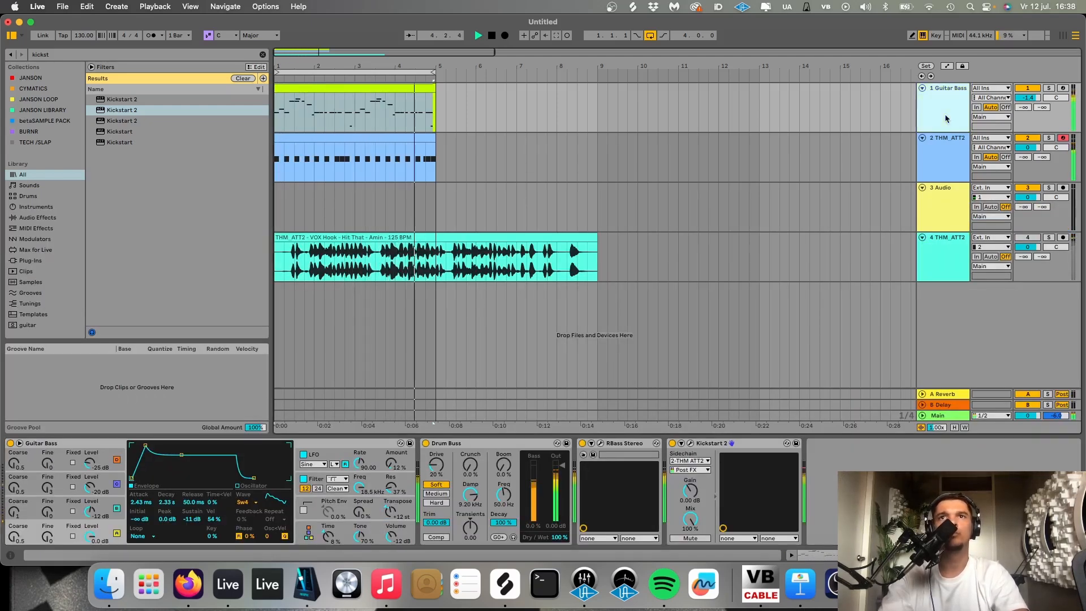
- Raise the Simpler volume of the THM_ATT2 - Kick 12 track to -8.57 dB and audition it with the bass
click(945, 157)
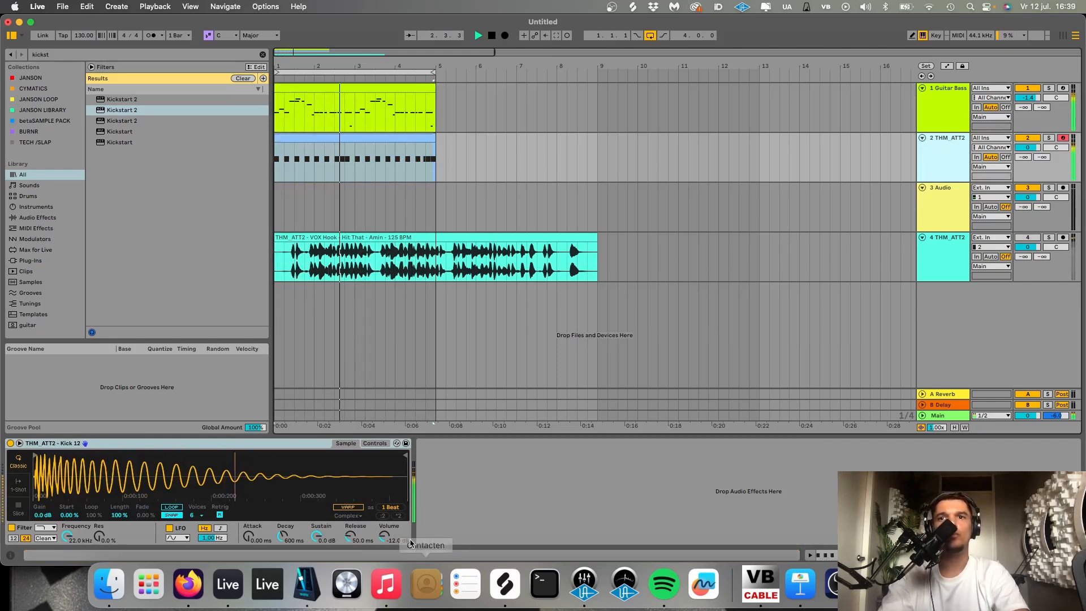
key(space)
drag(385, 536, 386, 542)
key(space)
click(952, 157)
key(space)
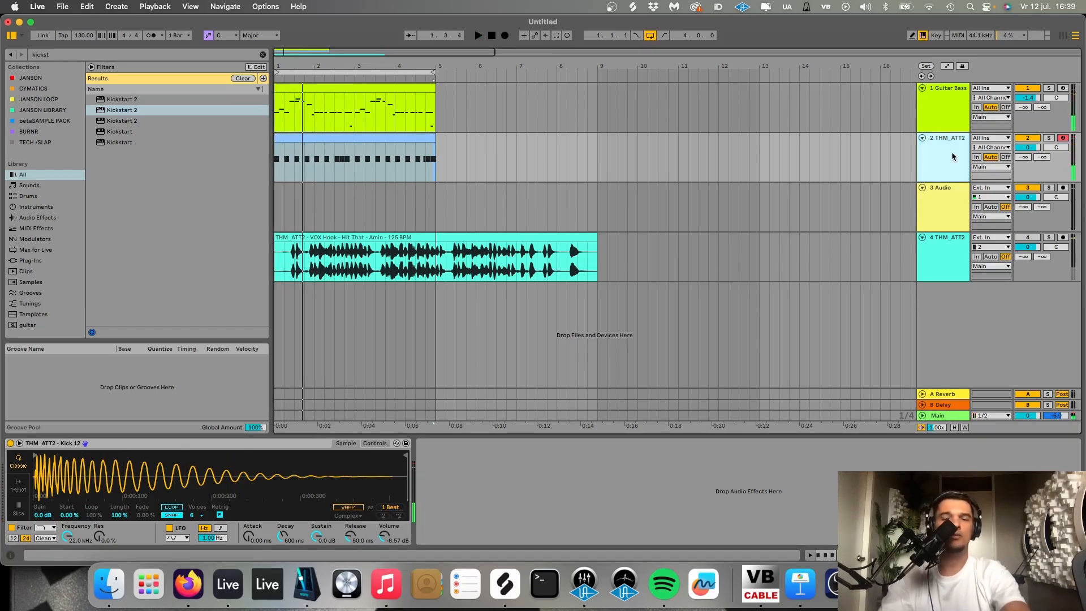
- Place THM_ATT2 - Top Loop 8 from the BURNR collection on a new track below the kick at bar 1 and audition it
key(super+shift+t)
click(28, 132)
click(262, 55)
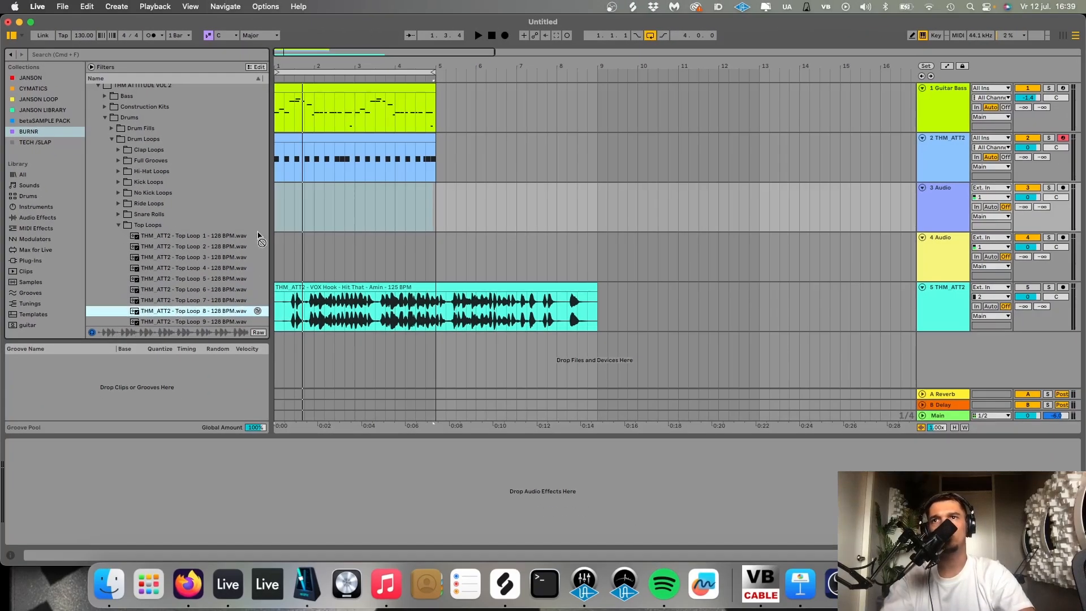
drag(258, 236, 277, 218)
key(space)
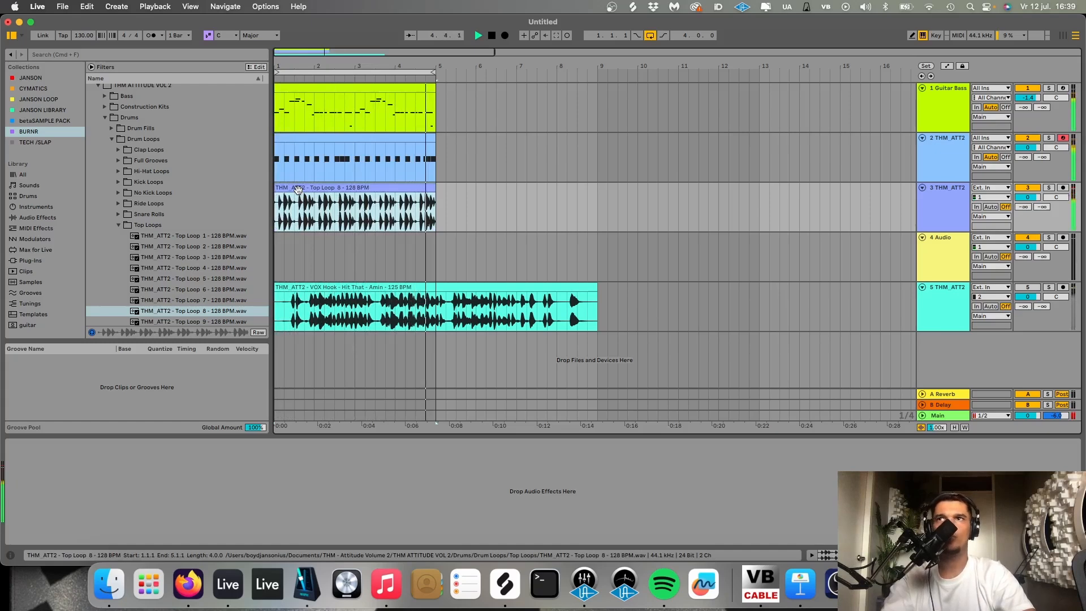
key(space)
- Set the Top Loop 8 clip's warp mode to Beats, preserving Transients with transient looping off, and play it back
double_click(298, 189)
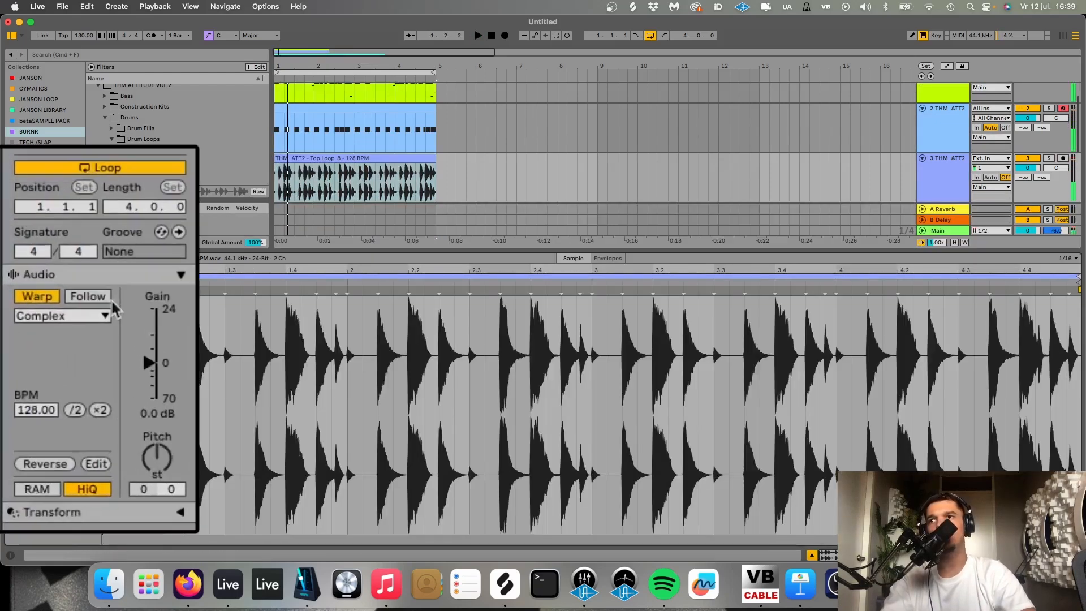
click(89, 317)
click(28, 332)
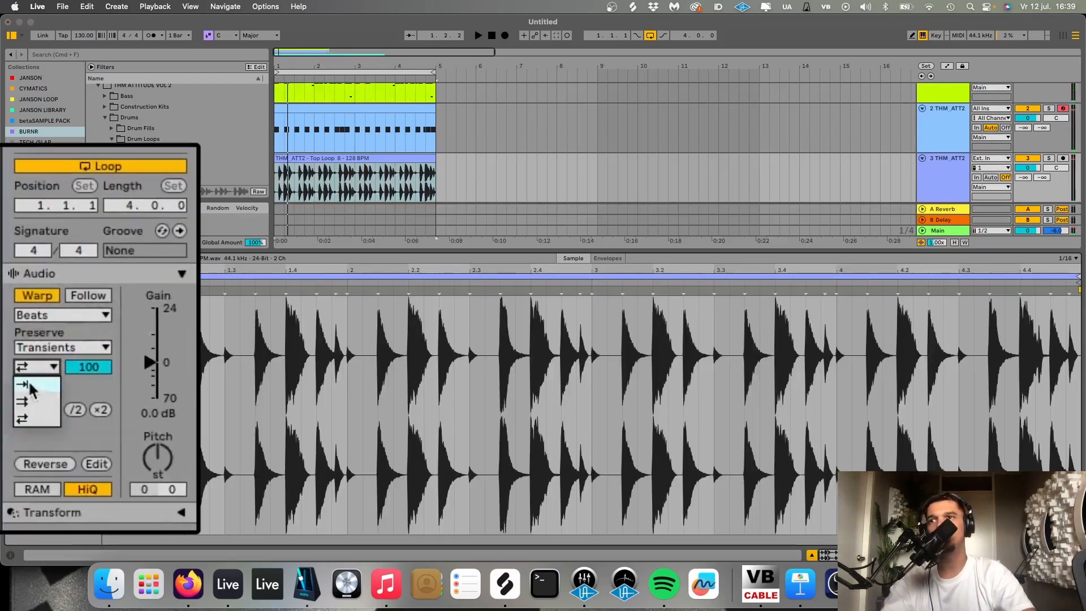
key(space)
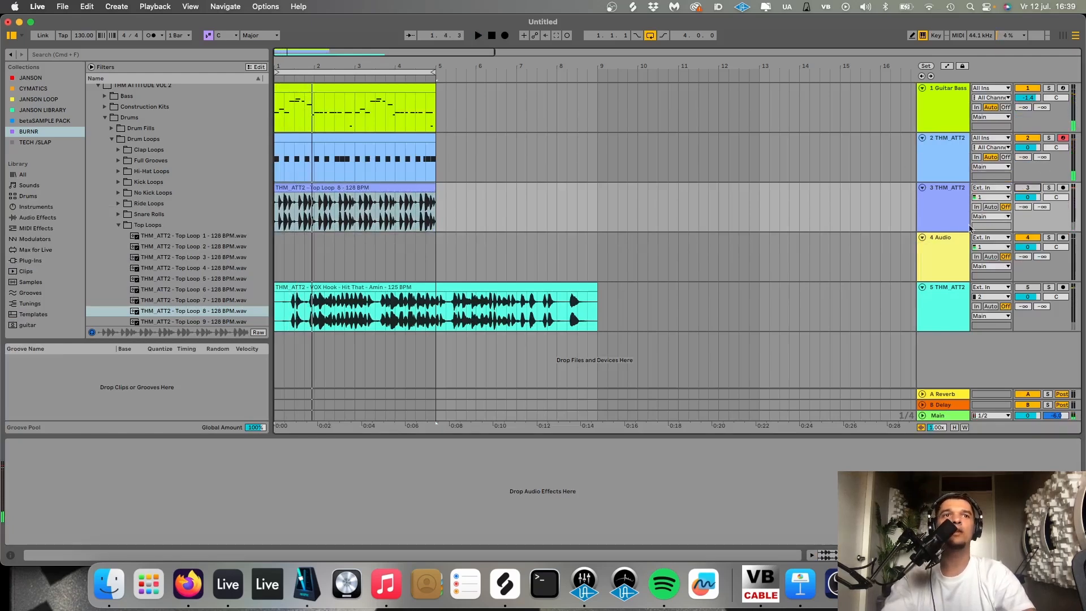
- Close the Top Loops folder and insert a new MIDI track directly below the top loop track
click(944, 243)
click(113, 225)
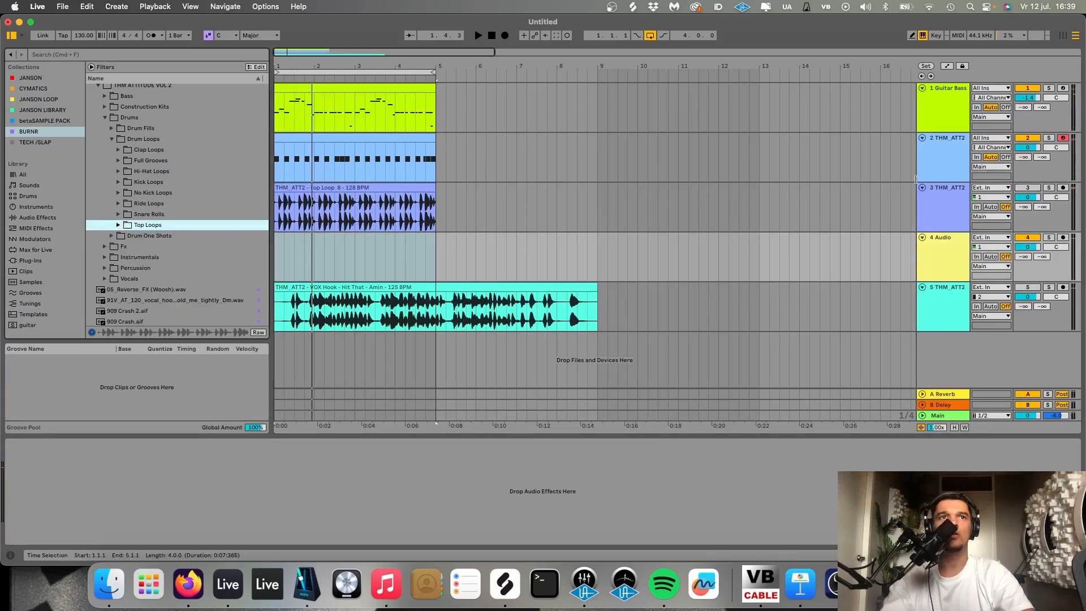
click(949, 210)
key(super+shift+t)
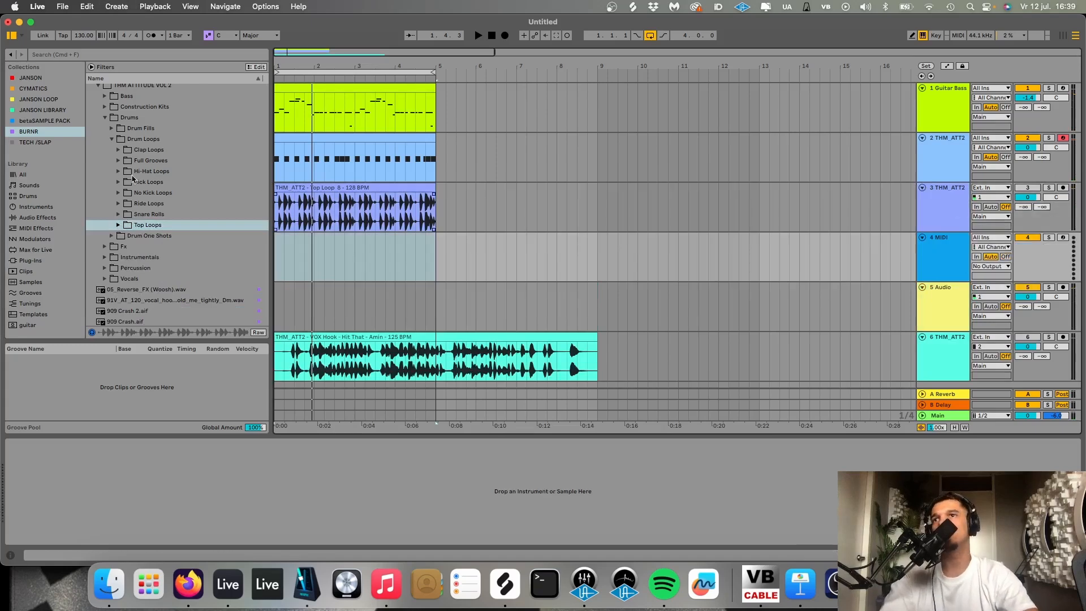
- Preview the samples in Clap Loops and place THM_ATT2 - Clap Loop 6 at bar 1 of the empty audio track
click(118, 150)
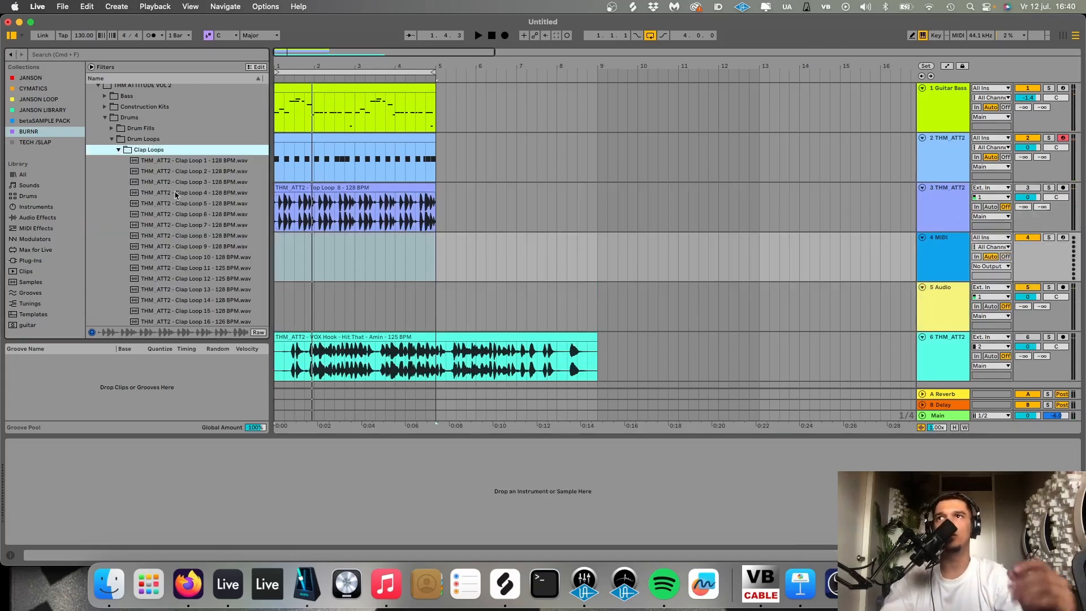
key(Down)
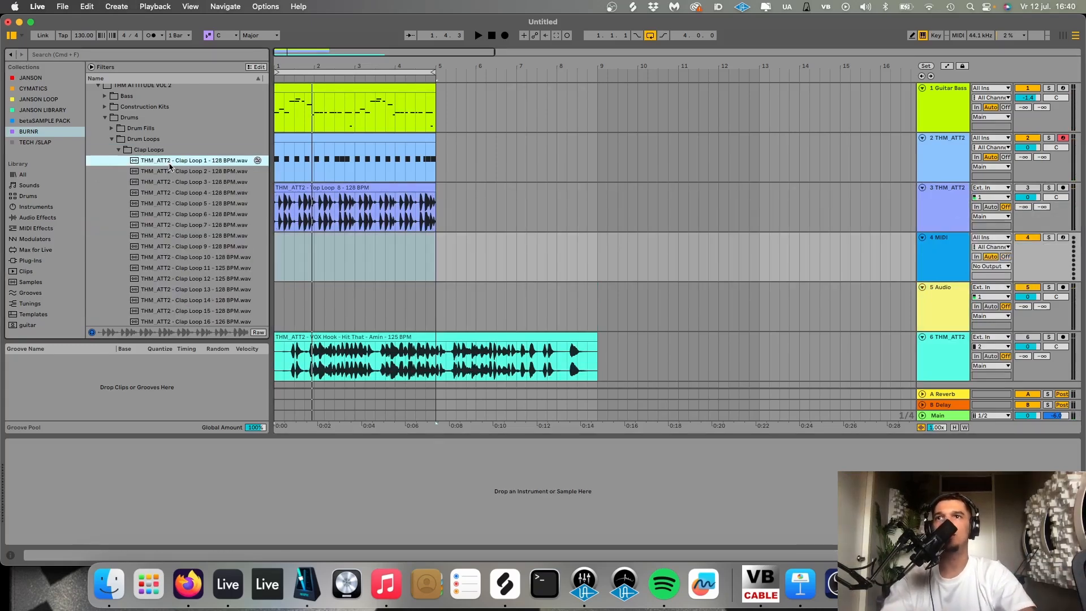
key(Down)
key(Down)
key(Down)
key(Down)
key(Down)
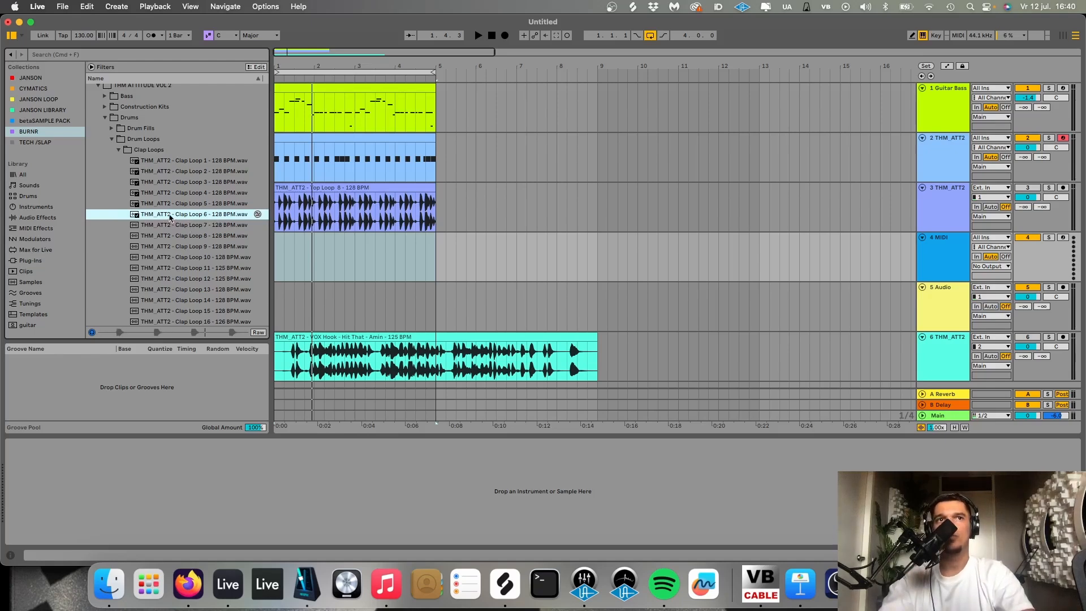
drag(170, 216, 314, 284)
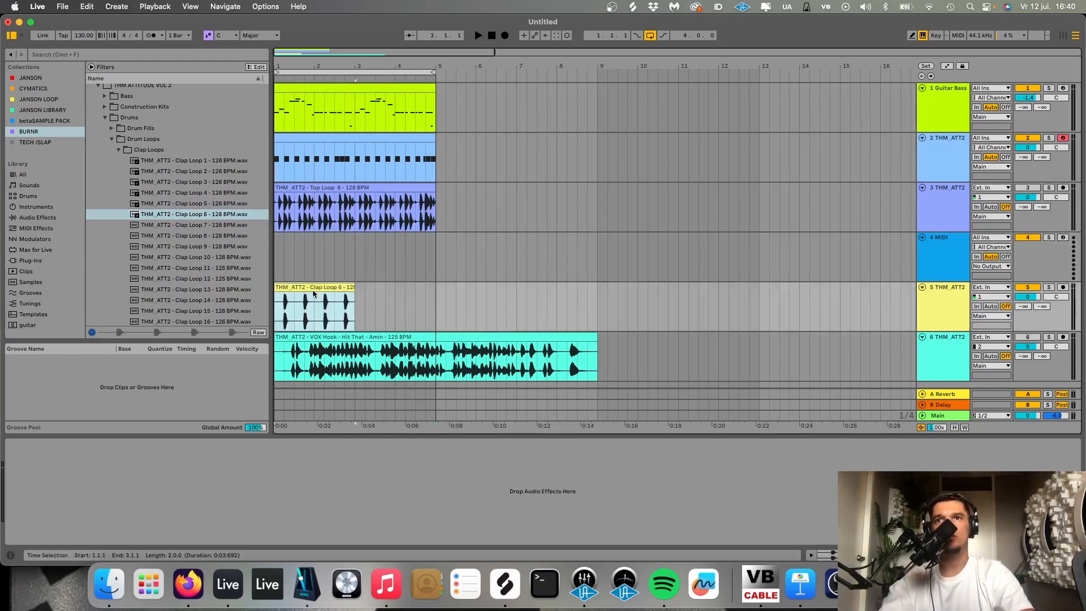
- Duplicate the clap loop clip to fill four bars and lower the clap track's volume to -3.4 dB during playback
key(super+d)
double_click(317, 286)
key(space)
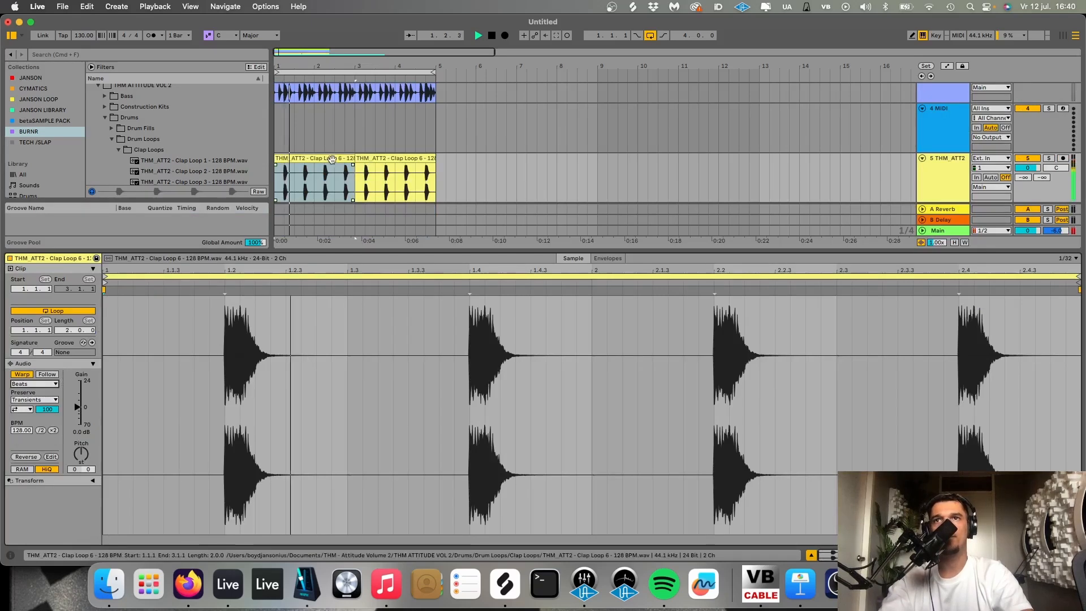
key(super+d)
key(shift+Tab)
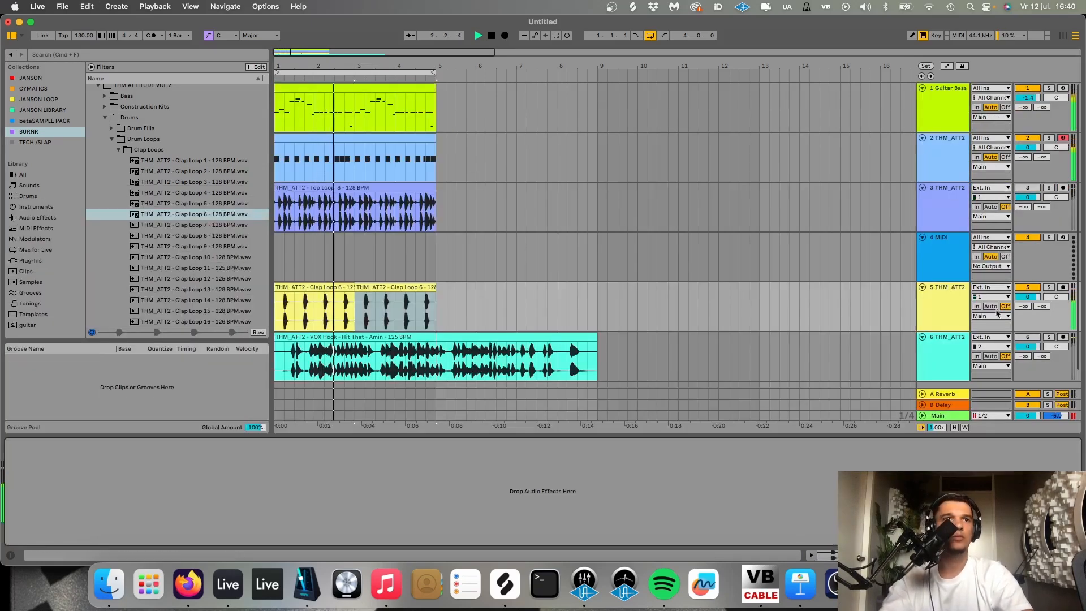
drag(1029, 298, 1029, 308)
- Load THM_ATT2 - Closed Hat 3 from the Closed Hats one-shots onto the empty MIDI track
click(941, 266)
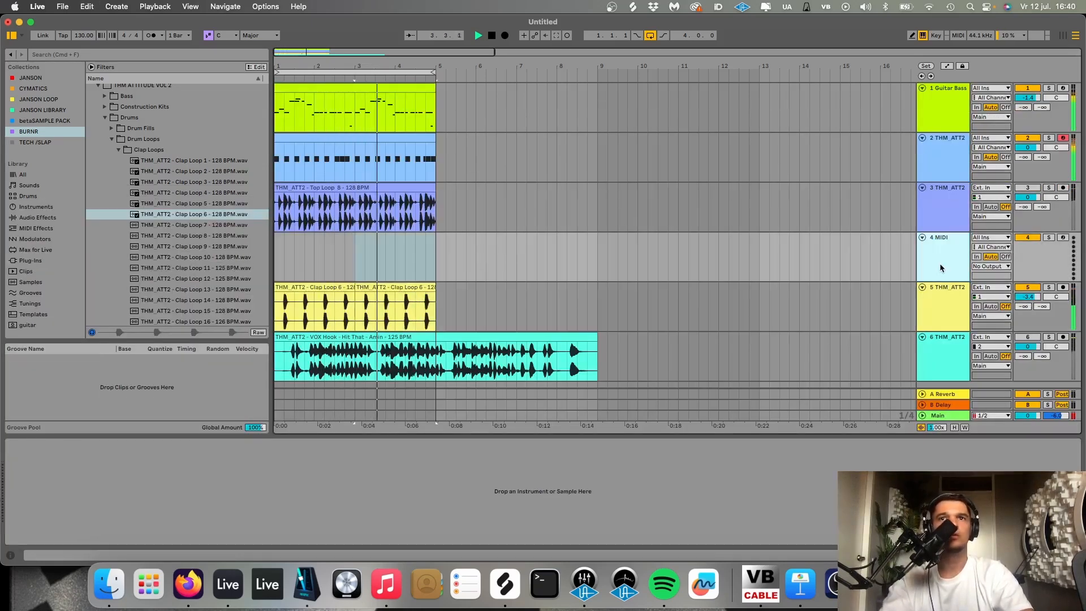
click(118, 150)
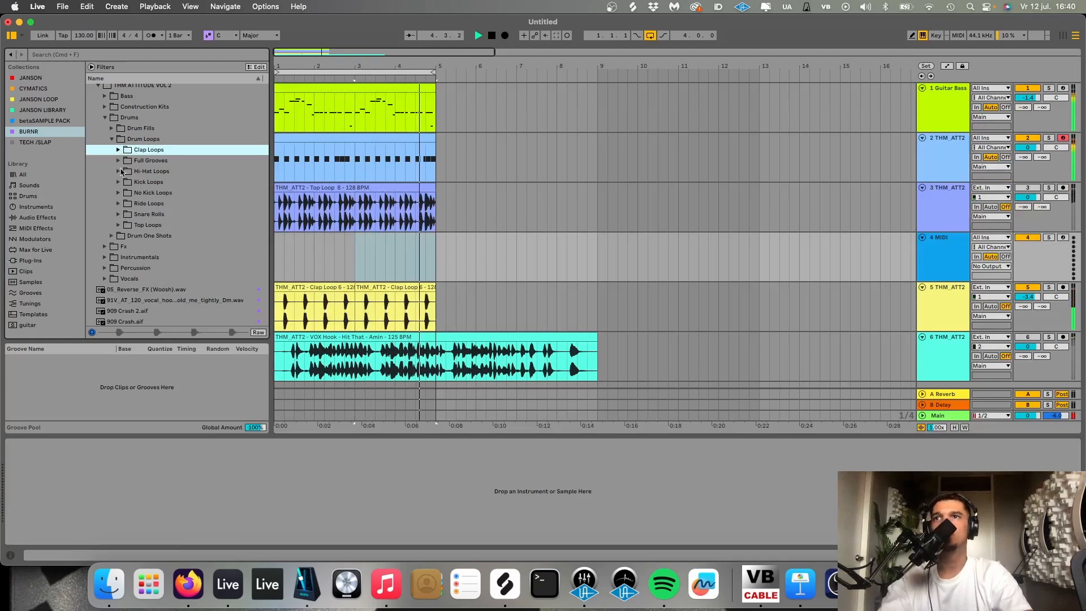
click(111, 139)
key(space)
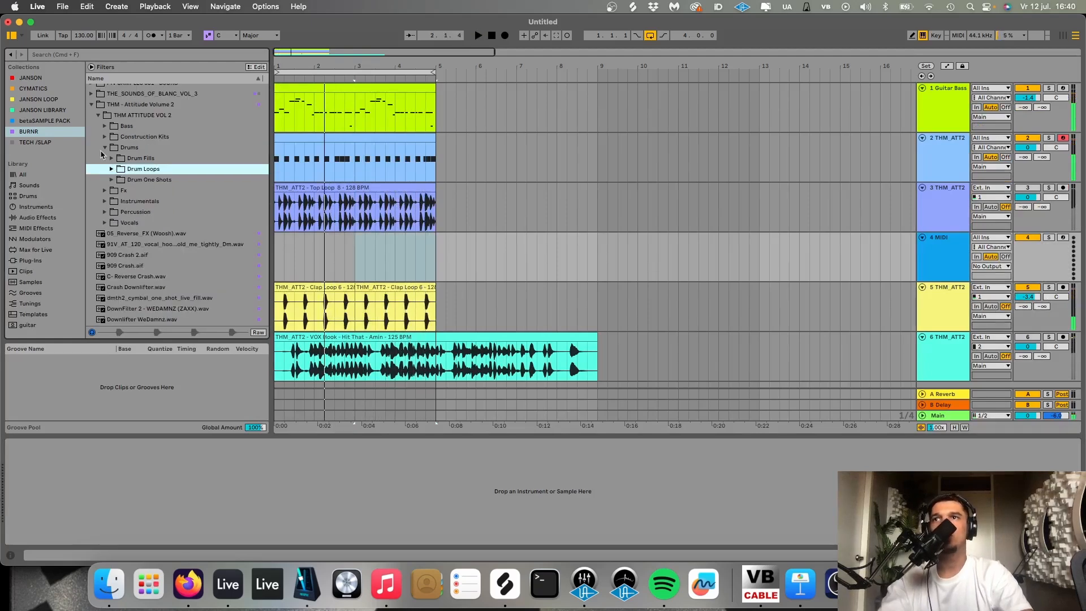
click(103, 148)
click(112, 179)
click(118, 202)
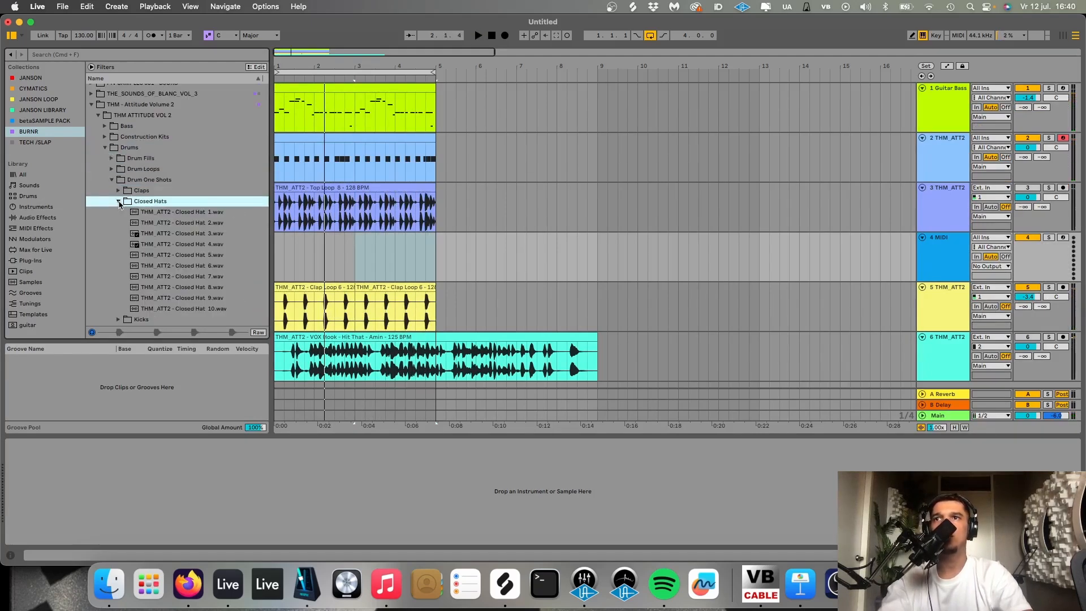
click(164, 234)
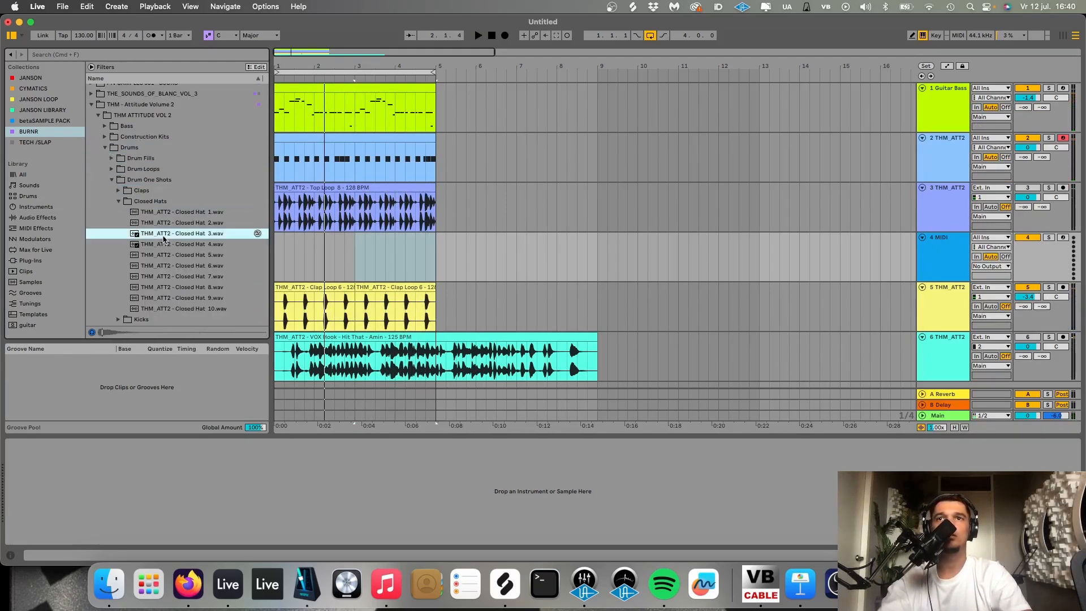
- Create a two-bar MIDI clip at bar 1 of the hat track and fill it with C3 eighth notes on every offbeat
drag(354, 256, 95, 255)
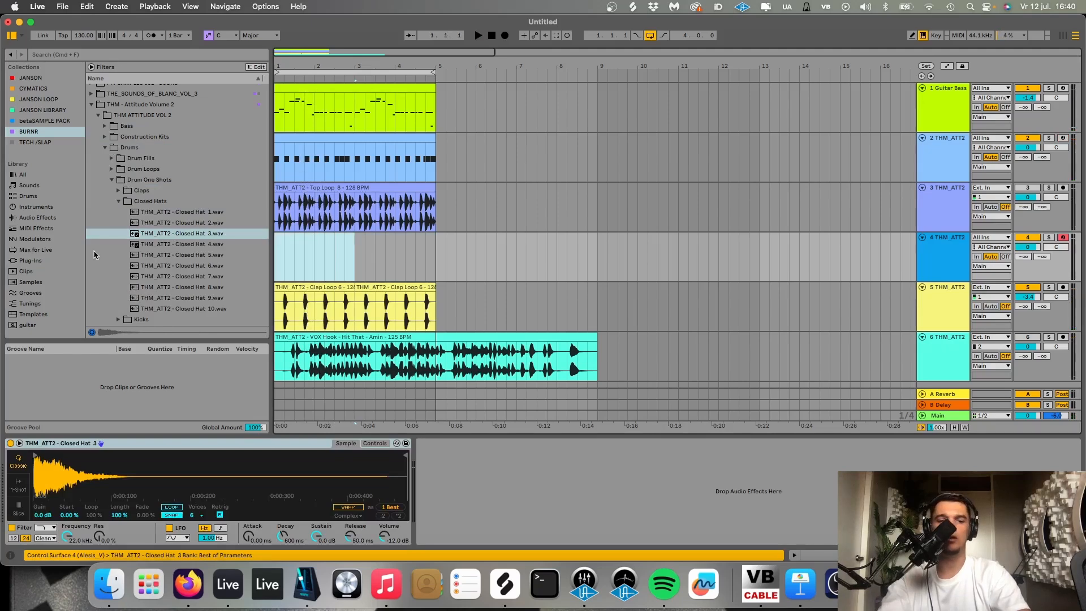
key(super+shift+m)
key(Right)
key(Right)
key(a)
key(Right)
key(Right)
key(super+d)
key(super+d)
key(super+d)
key(super+d)
key(super+d)
key(super+d)
key(super+d)
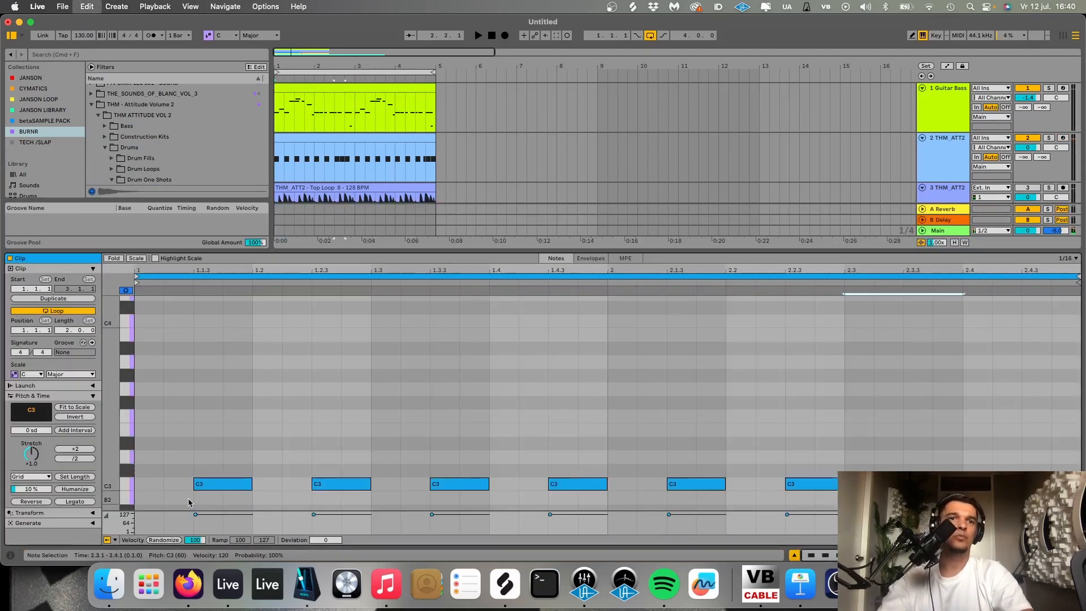
- Duplicate the two-bar hat clip so the offbeat pattern fills four bars
key(shift+Tab)
click(313, 238)
key(super+d)
- Switch the Closed Hat 3 Simpler to 1-Shot mode and raise its volume to -10.3 dB during playback
key(space)
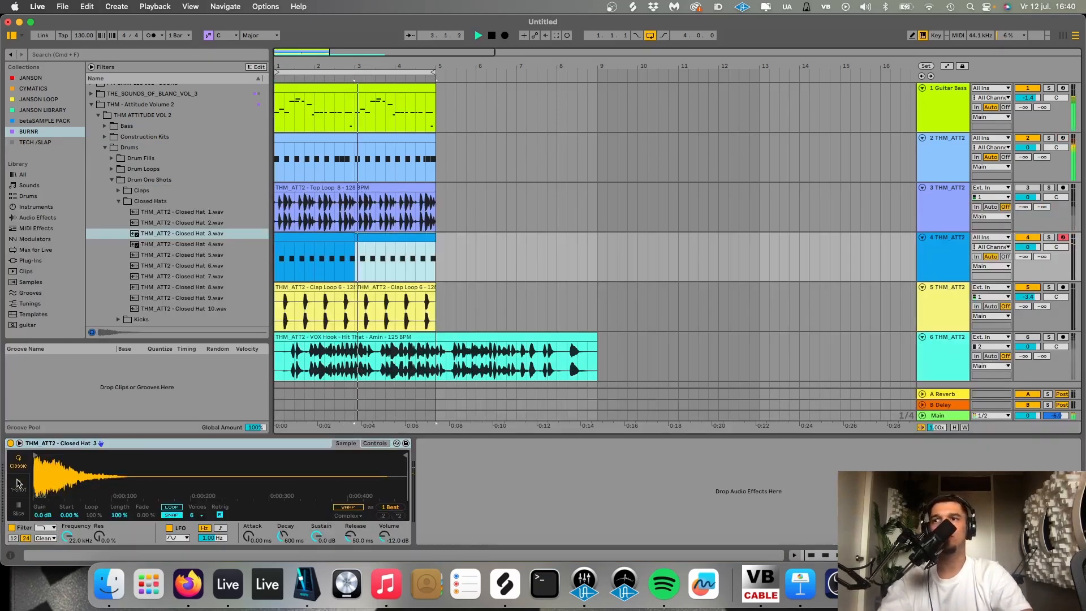
click(19, 485)
drag(384, 536, 384, 532)
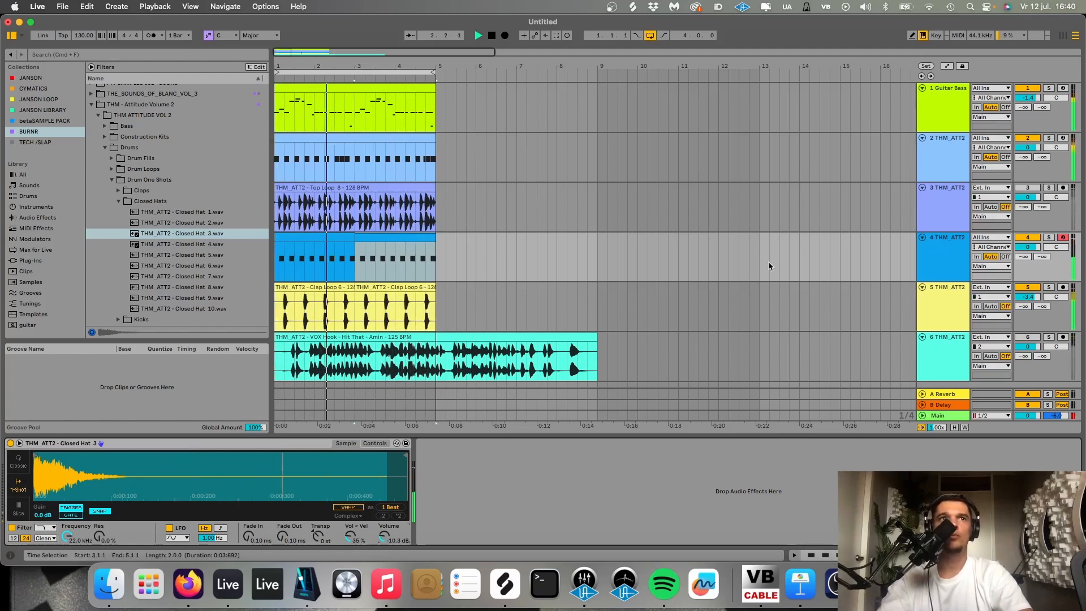
- Search for KickTweak and add it after the Simpler on the THM_ATT2 - Kick 12 track
click(945, 162)
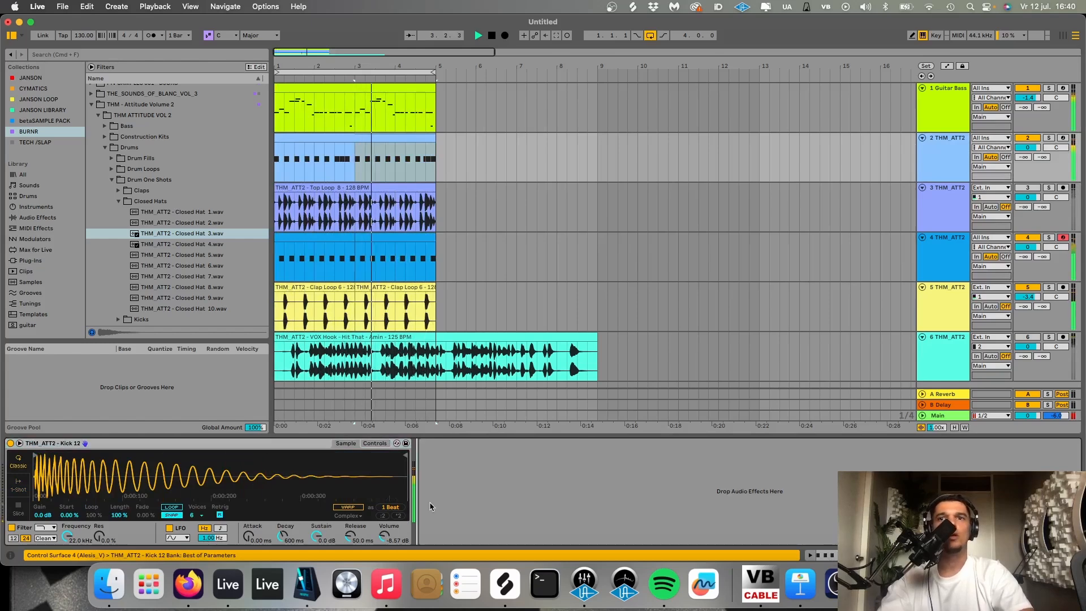
key(space)
key(super+f)
text(kickt)
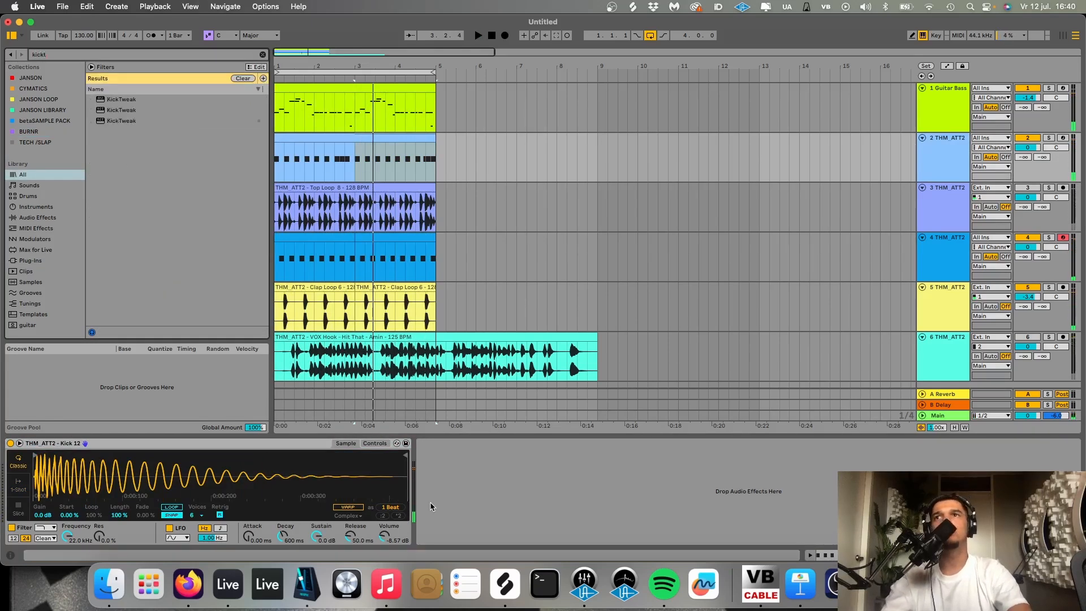
key(Down)
key(Down)
key(Down)
key(Return)
- Audition the kick through KickTweak, set the kick Simpler's volume to -11.4 dB and close the plug-in window
key(space)
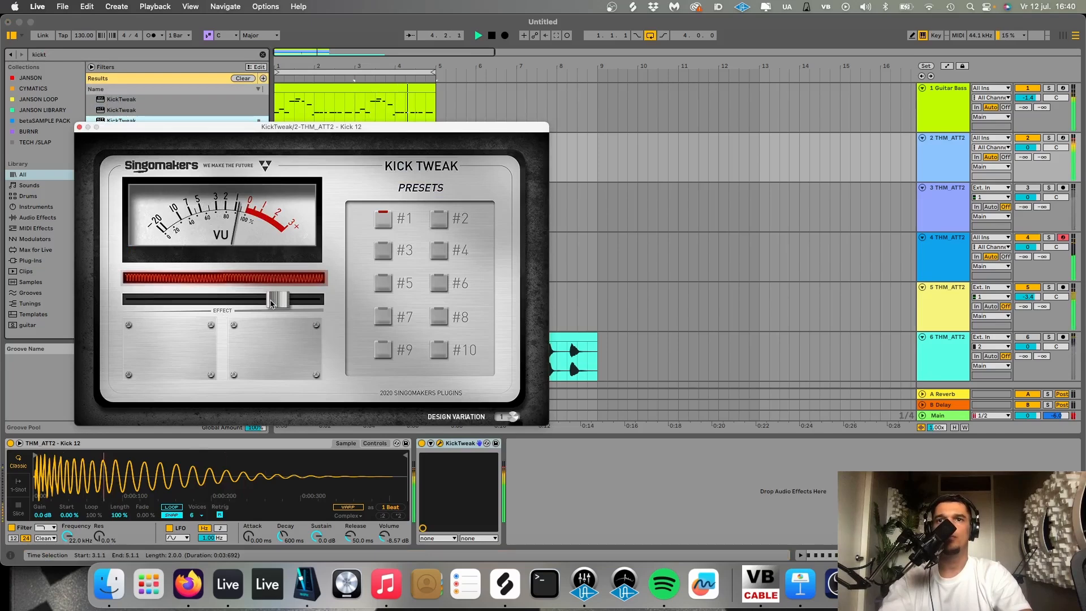
key(space)
click(385, 534)
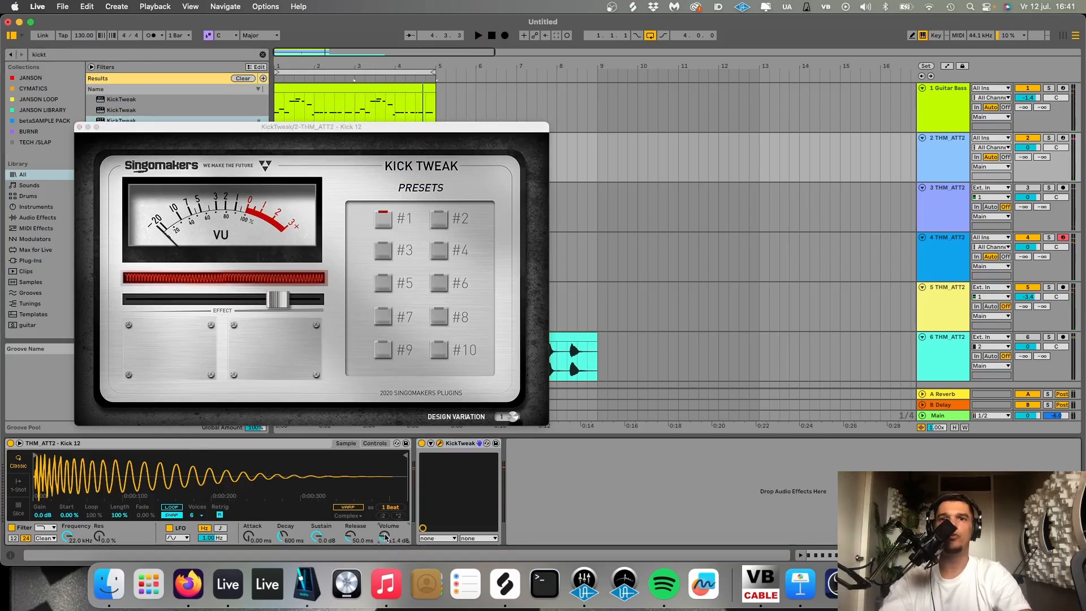
click(80, 128)
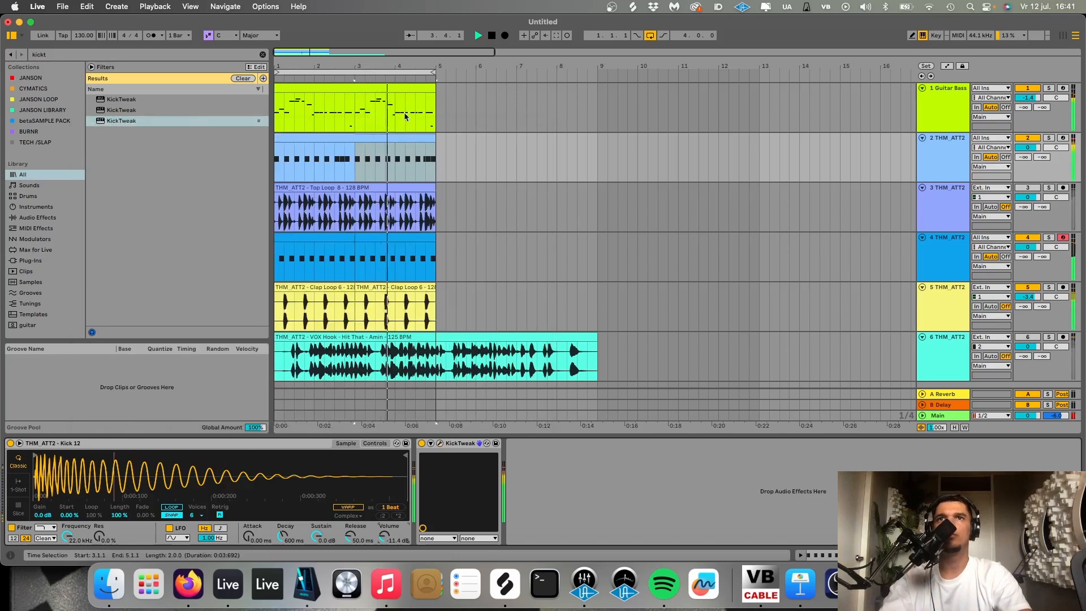
- Replace the hat track's sample with THM_ATT2 - Closed Hat 4, played in 1-Shot mode at a Simpler volume of -8.57 dB
click(943, 243)
key(space)
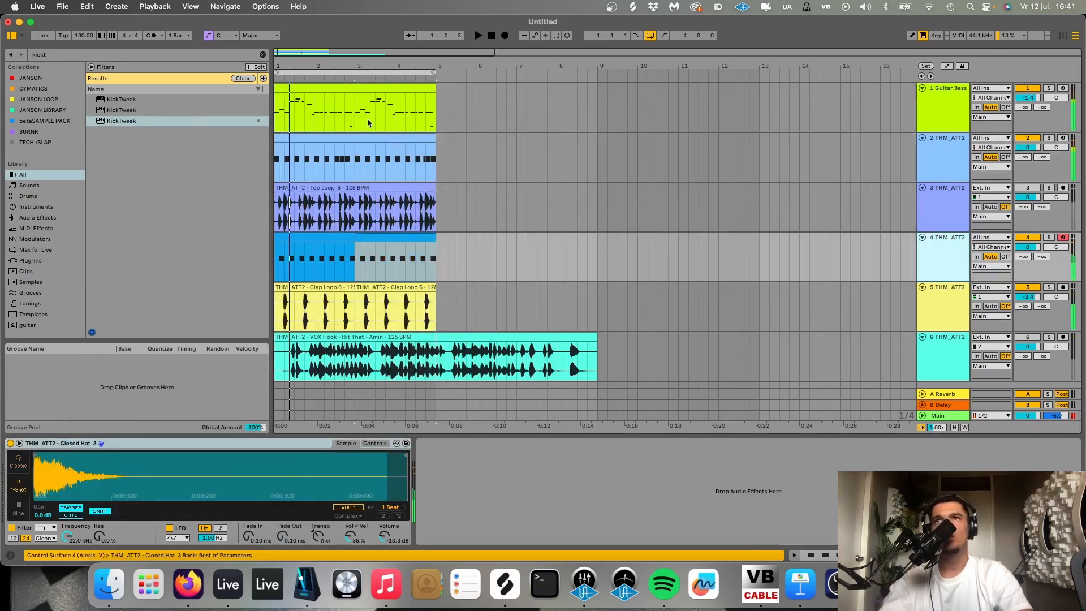
click(262, 58)
click(263, 57)
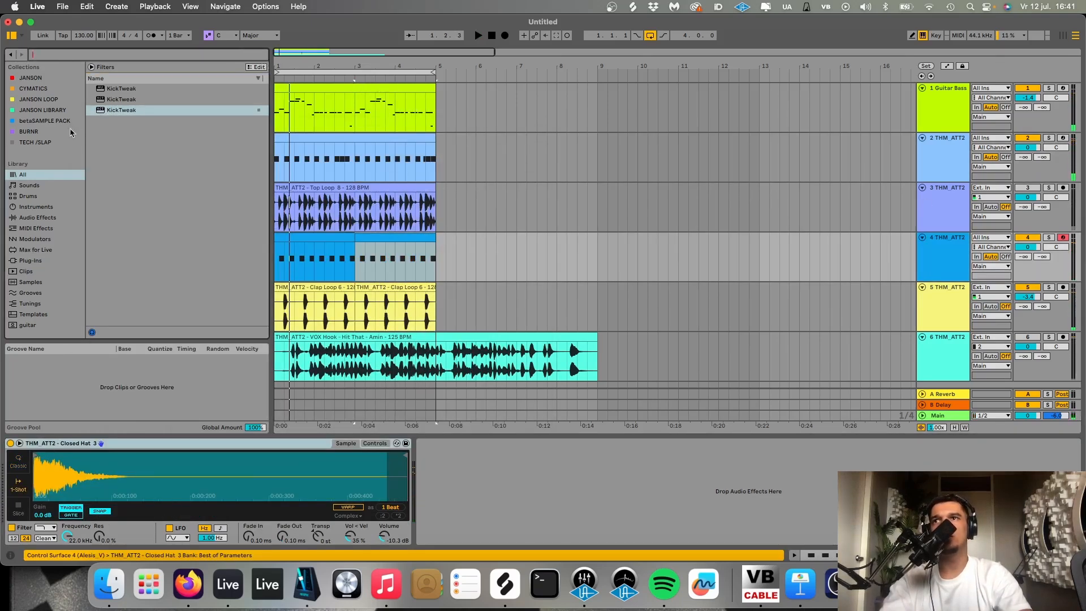
click(45, 132)
click(165, 246)
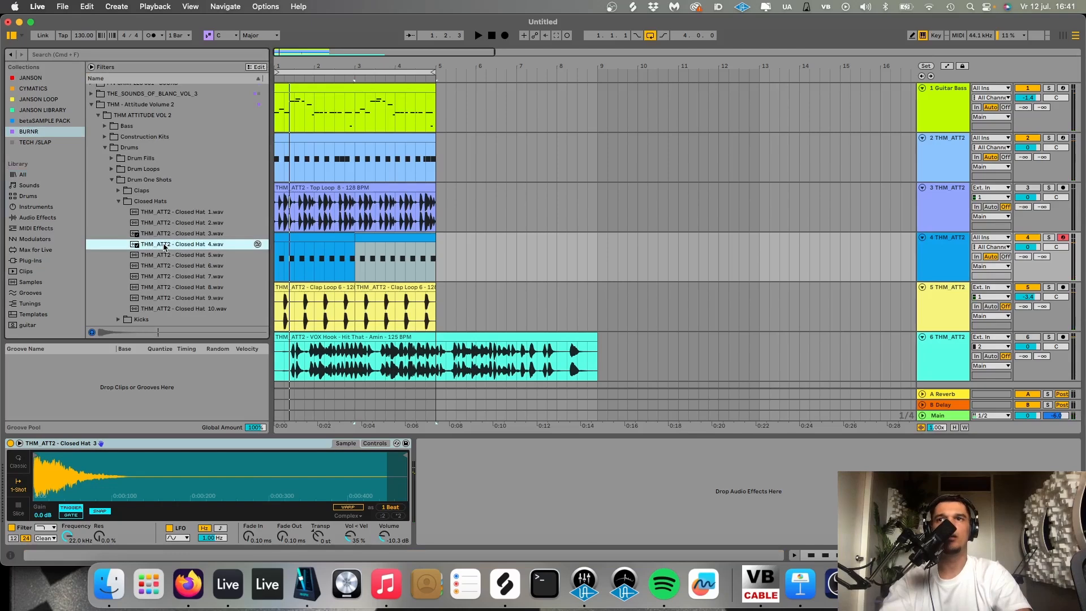
key(Return)
key(space)
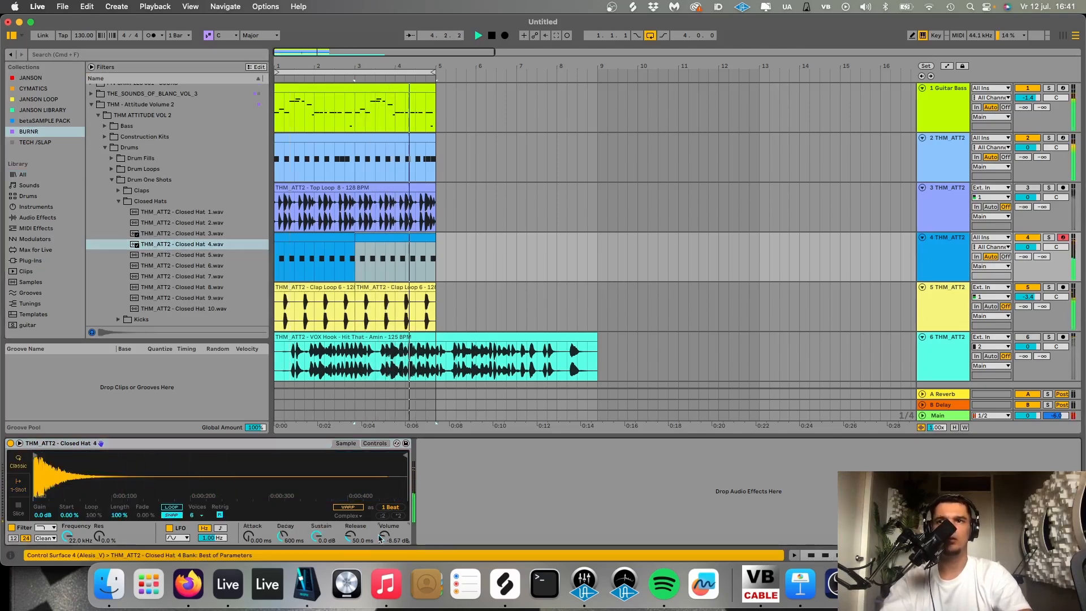
click(21, 490)
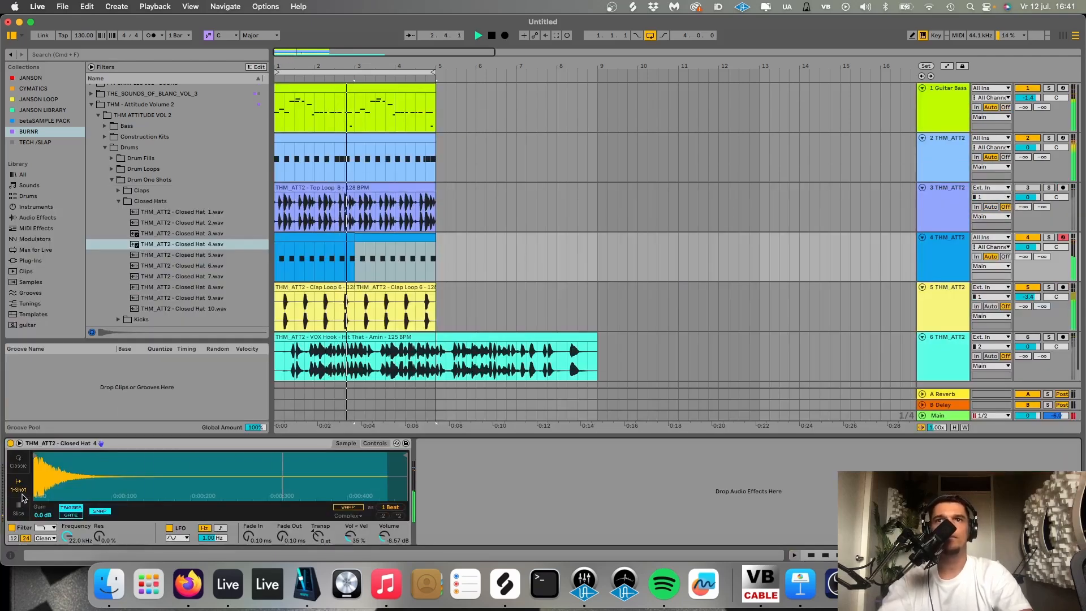
- Add an audio track below the claps, audition the FX loops and place THM_ATT2 - Fx Loop 10 on it from bar 1
click(941, 313)
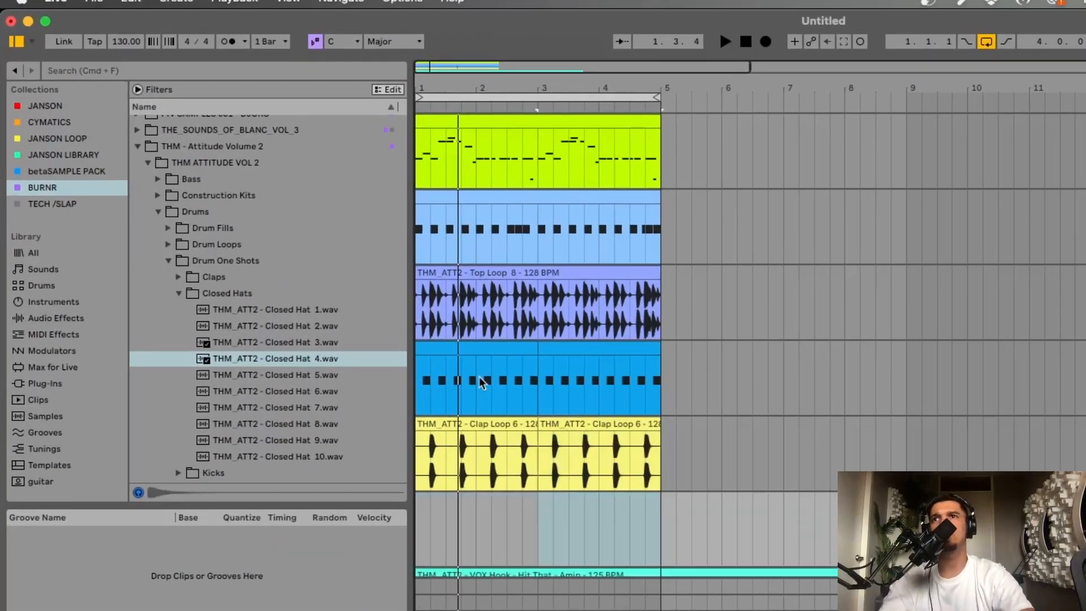
click(112, 180)
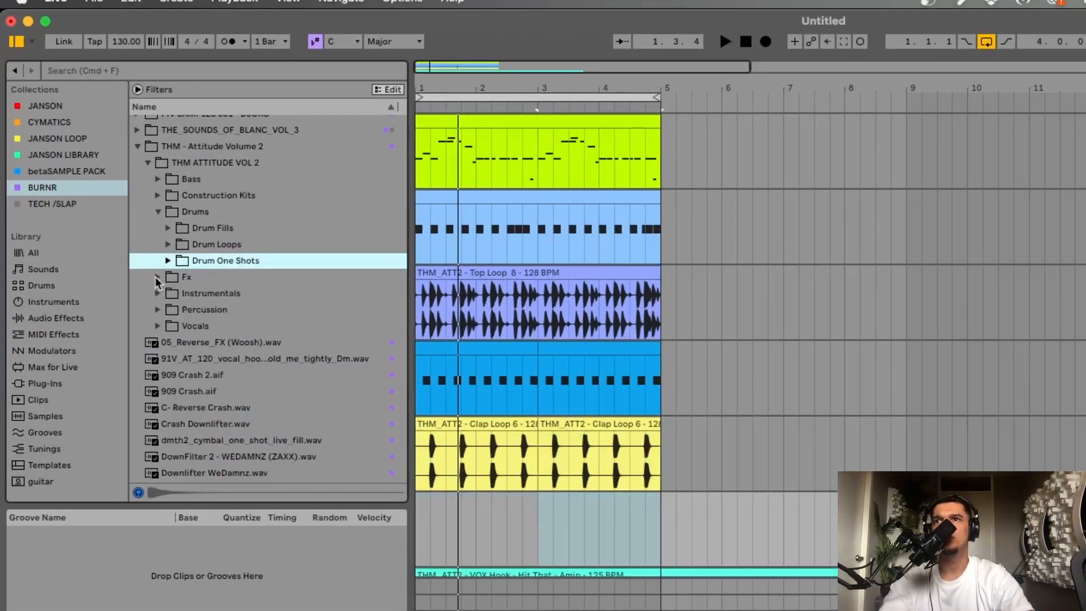
click(157, 278)
click(168, 260)
click(285, 407)
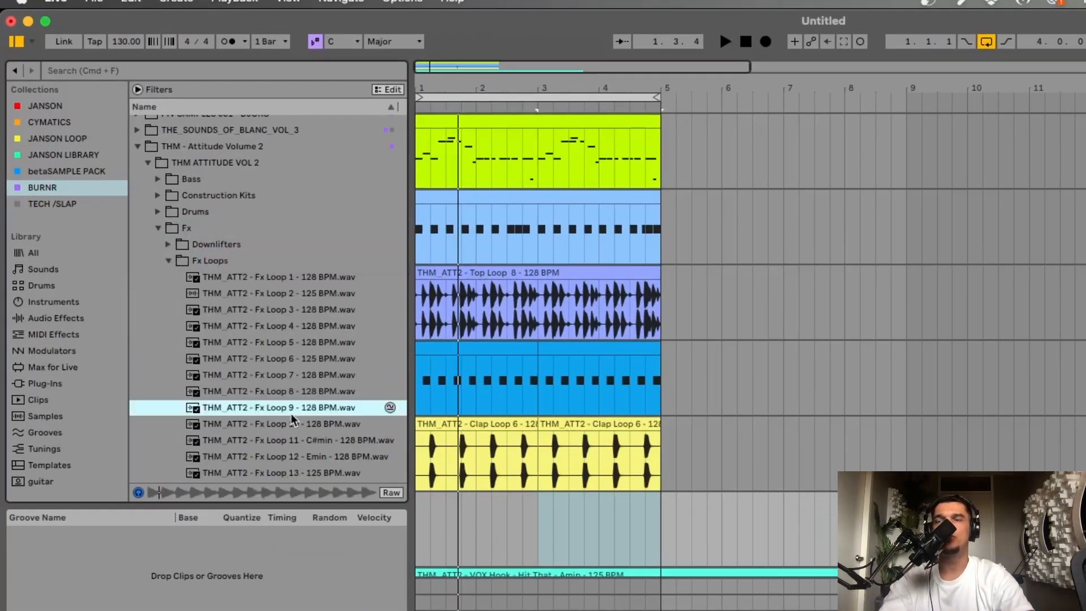
click(288, 392)
scroll(271, 379, down, 3)
click(252, 363)
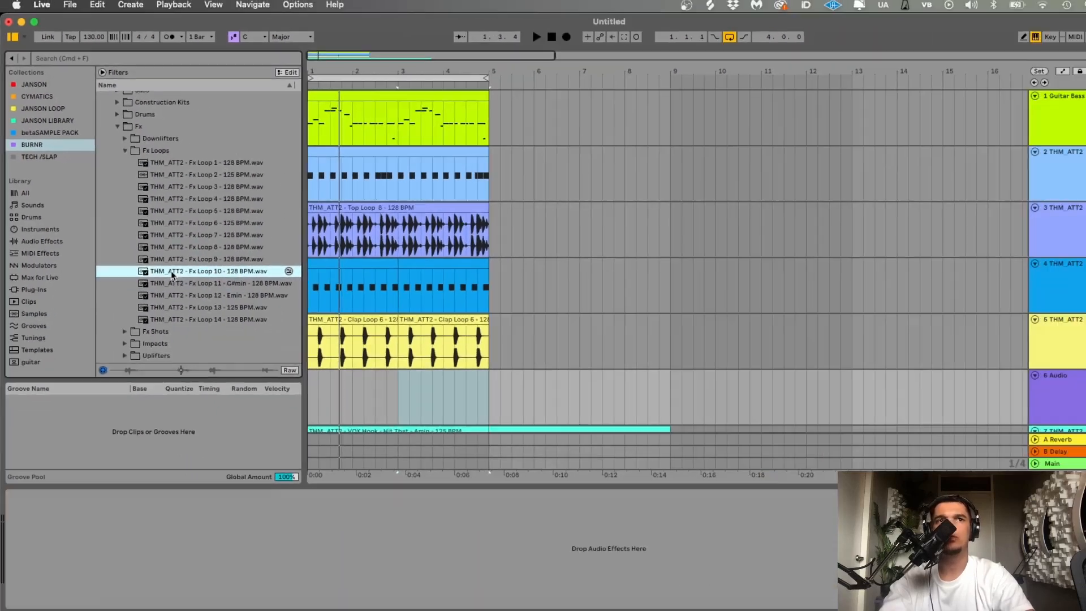
drag(253, 362, 420, 512)
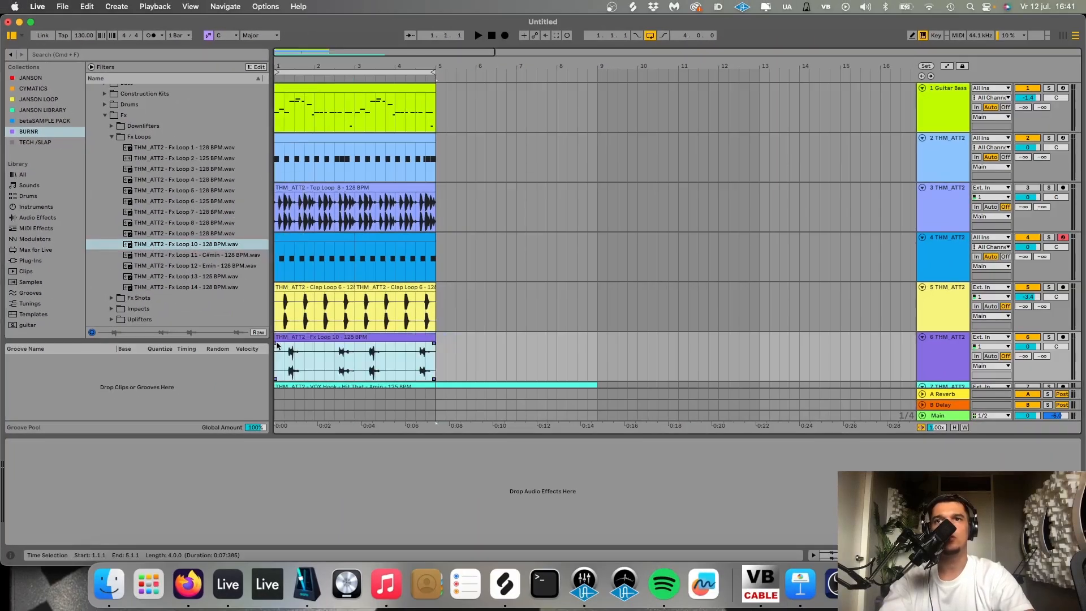
- Lower the Fx Loop 10 clip's gain to -5.8 dB during playback
key(space)
double_click(289, 337)
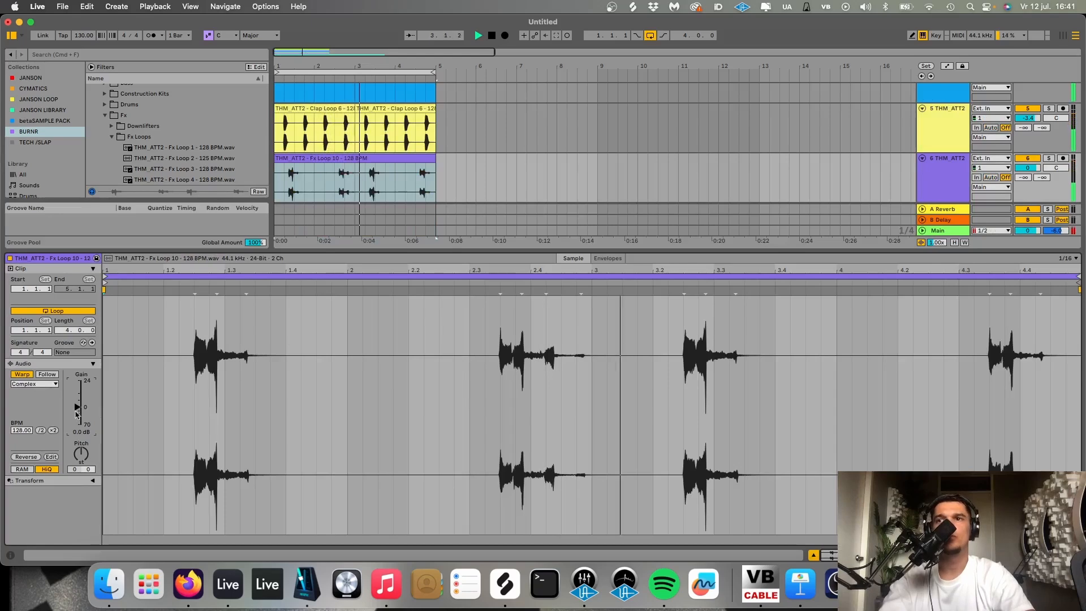
drag(77, 412, 76, 423)
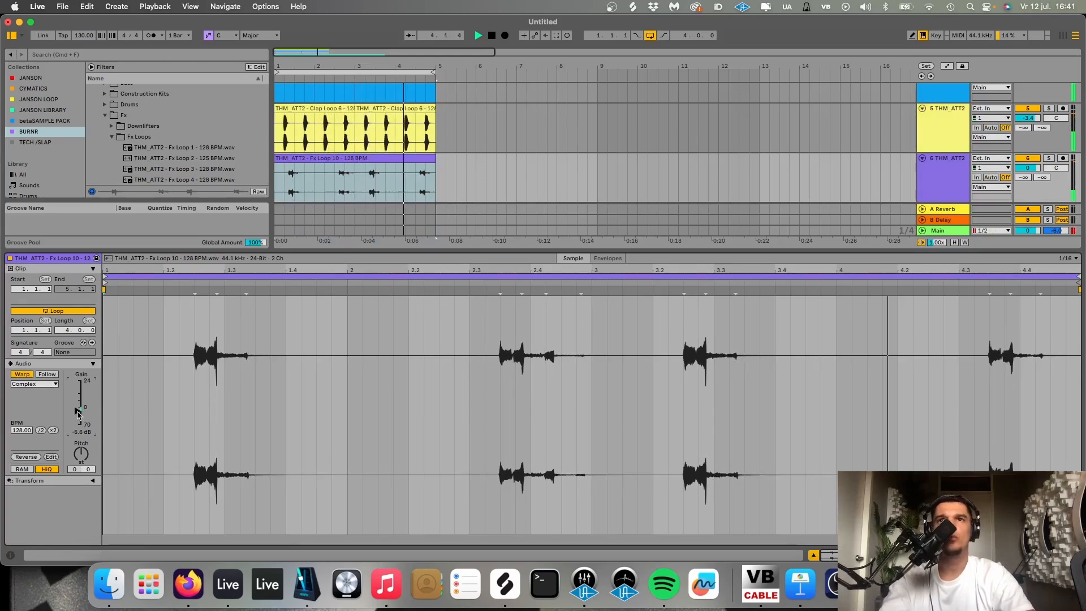
- Remove the Fx Loop 10 audio from bar 1 to 2.3.1, and cut out the section covering bar 3
key(shift+Tab)
drag(334, 358, 197, 356)
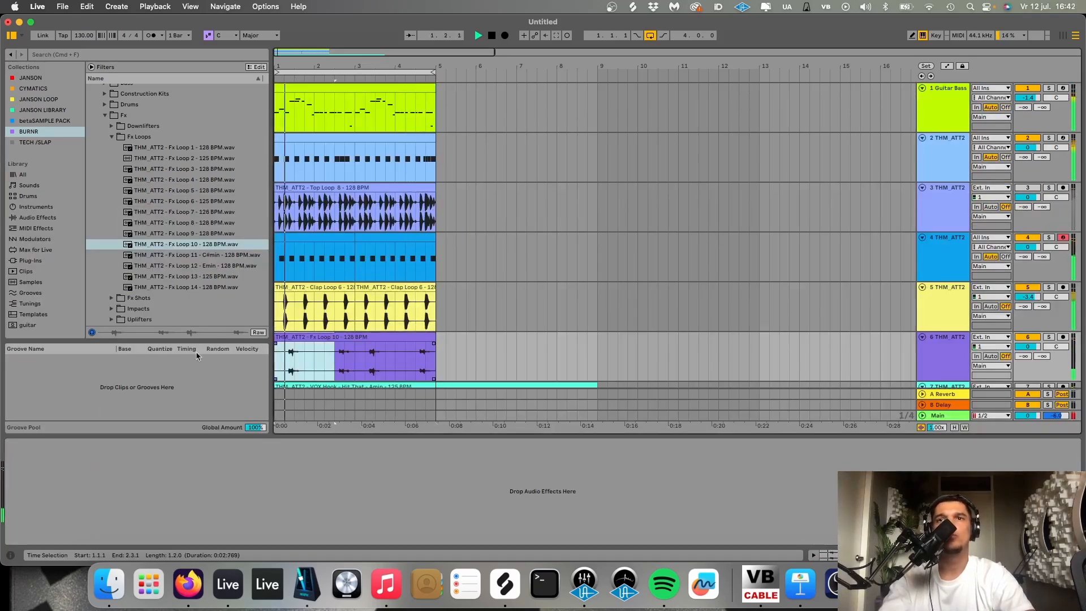
key(Delete)
drag(354, 360, 395, 360)
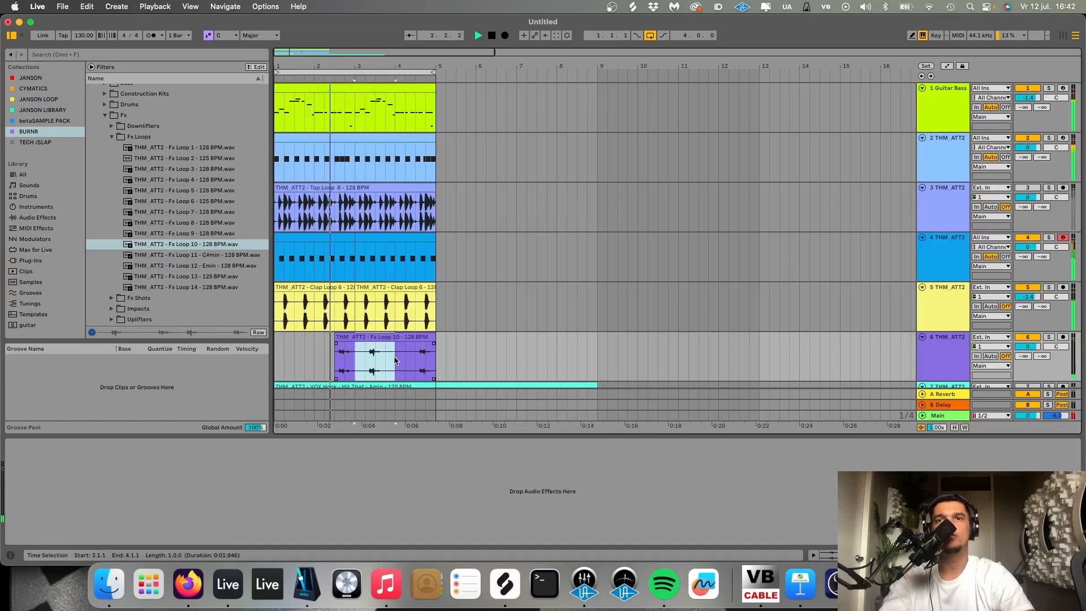
key(super+e)
- Insert another audio track below Fx Loop 10, audition Fx Loops 13 and 14 and place THM_ATT2 - Fx Loop 14 at bar 1
scroll(900, 277, down, 3)
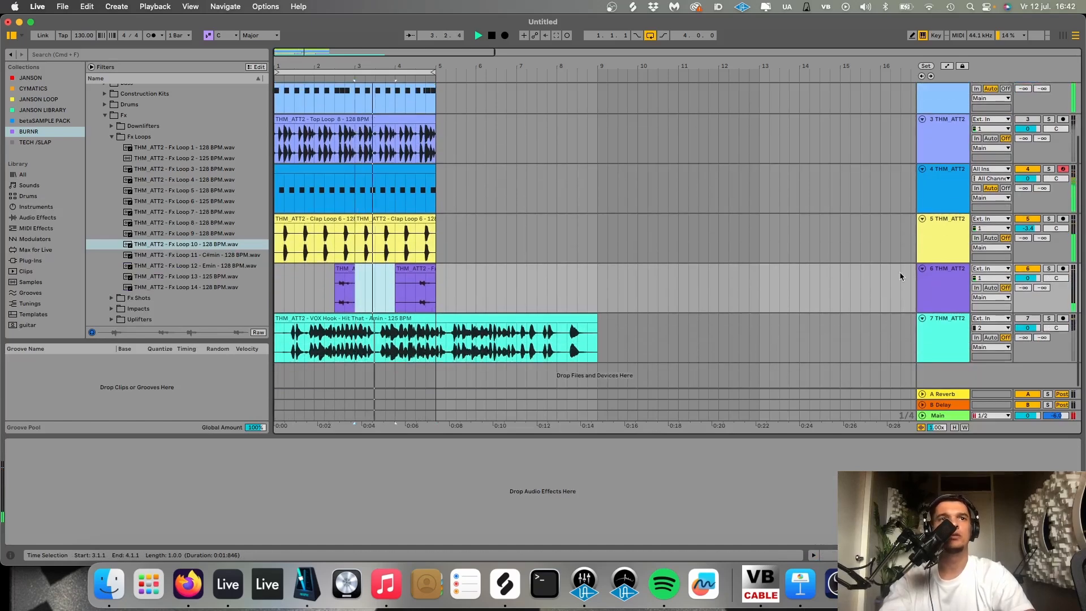
click(952, 291)
key(super+t)
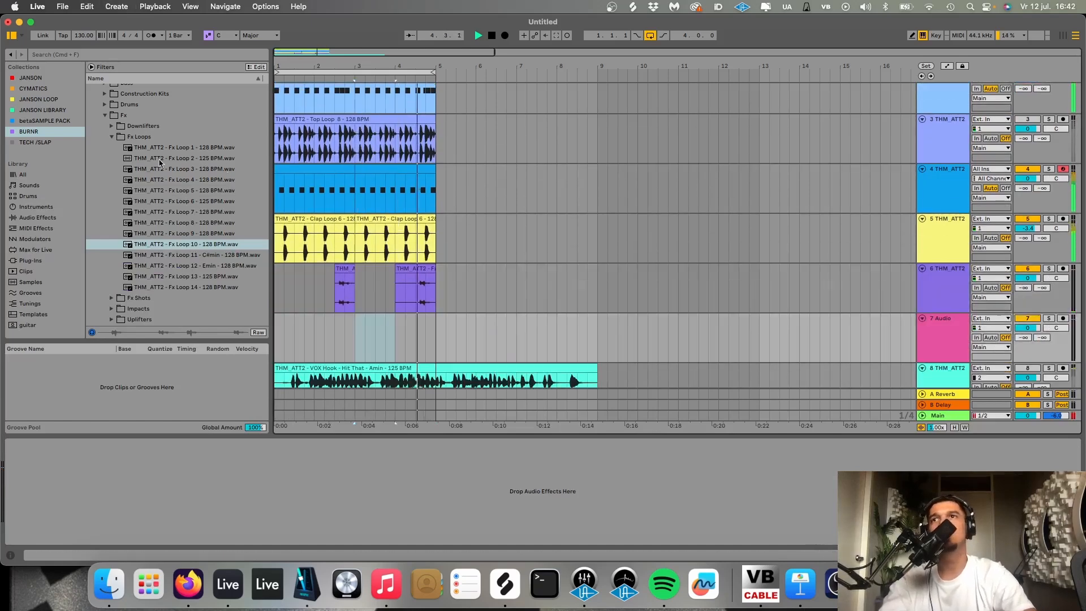
click(191, 277)
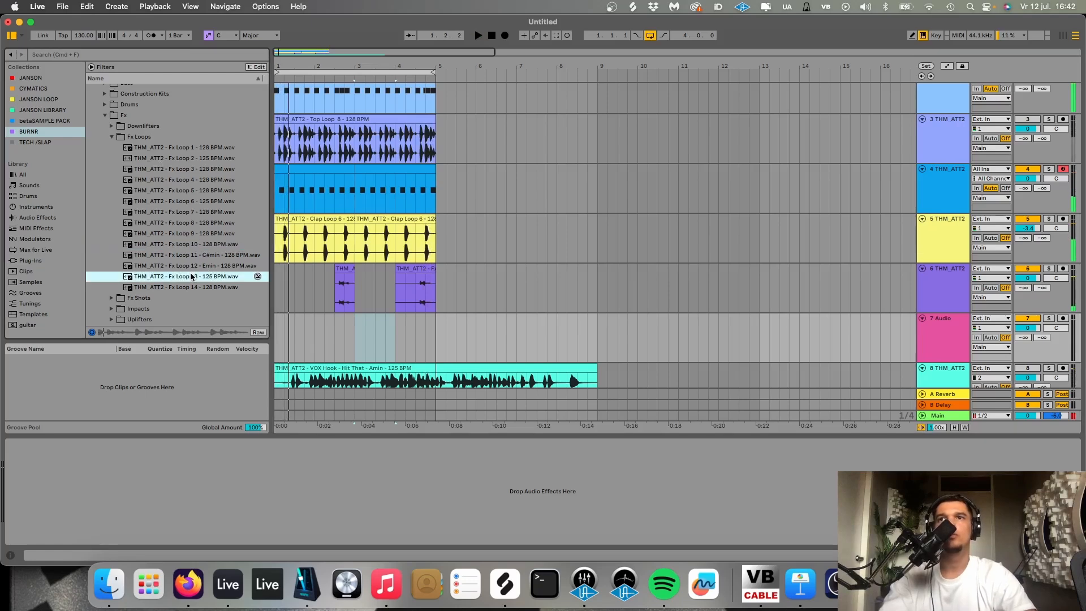
key(Down)
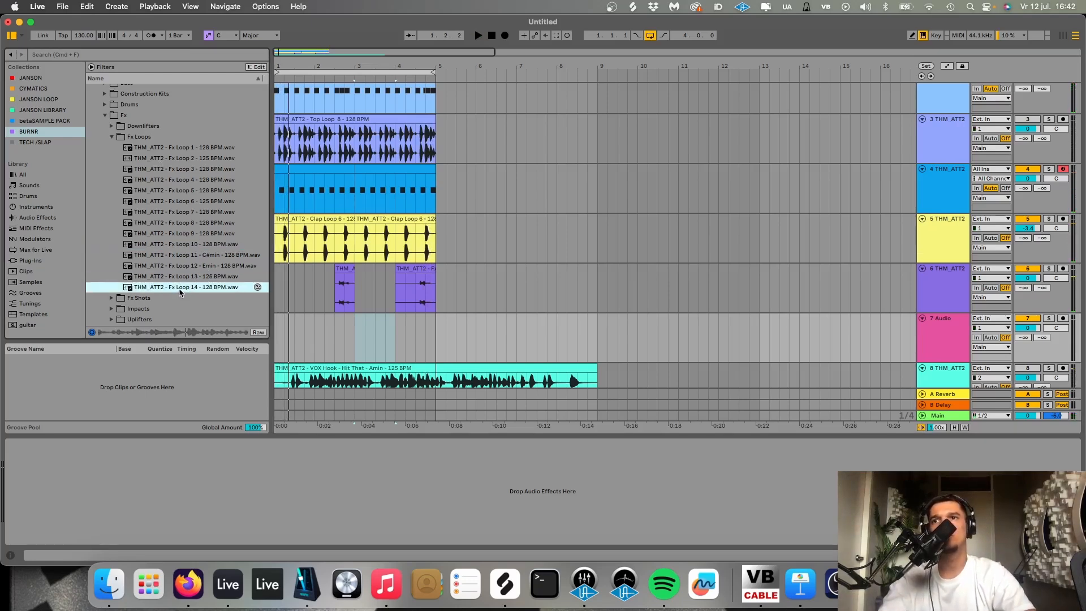
drag(179, 291, 283, 339)
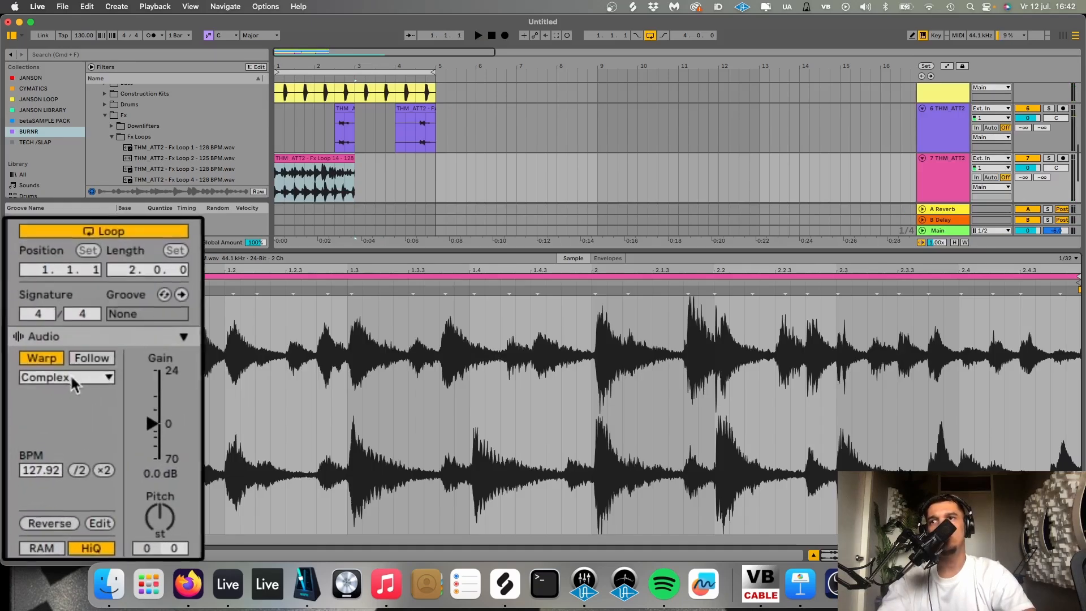
- Set the Fx Loop 14 clip to Beats warp mode, preserving 1/16 with a transient envelope of 18
click(70, 375)
click(59, 394)
click(58, 410)
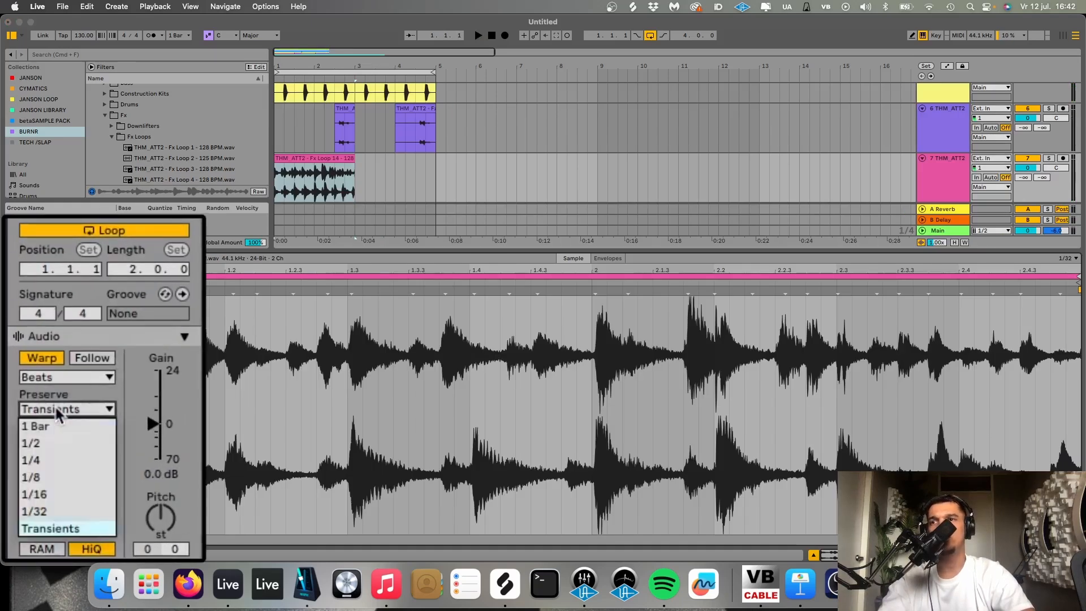
click(57, 494)
drag(93, 430, 94, 479)
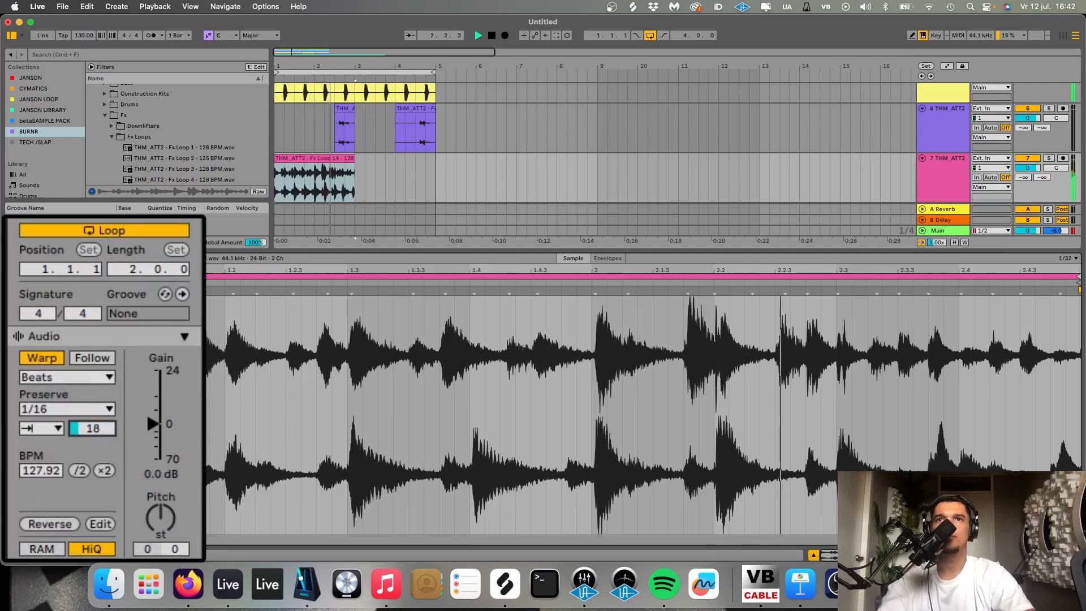
- Duplicate the Fx Loop 14 clip to fill bars 3 and 4, and lower its track volume to -16.3 dB
click(314, 159)
key(cmd+d)
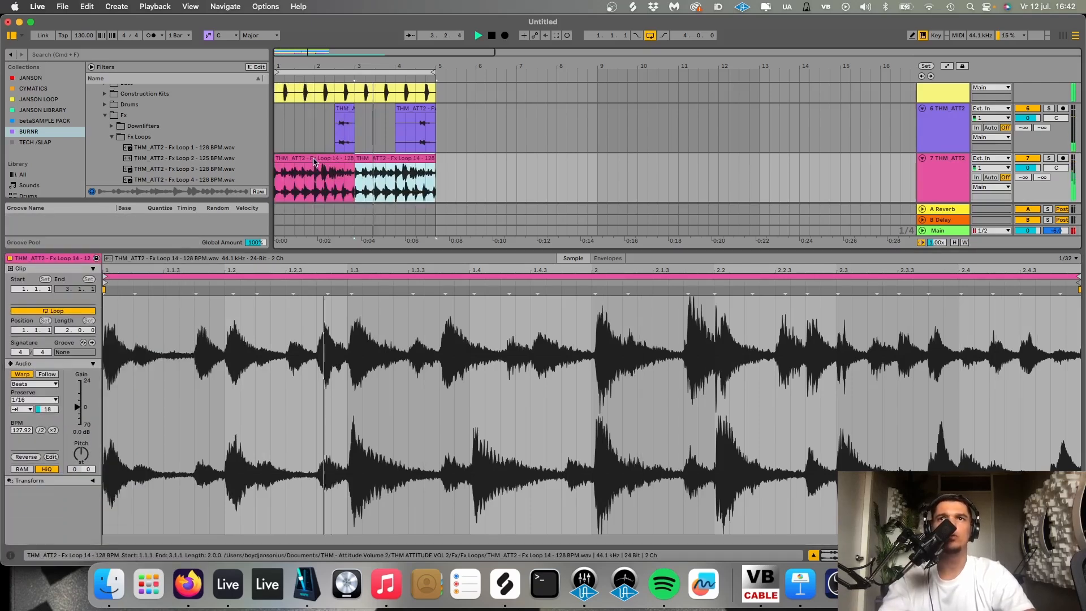
drag(1027, 167, 1027, 175)
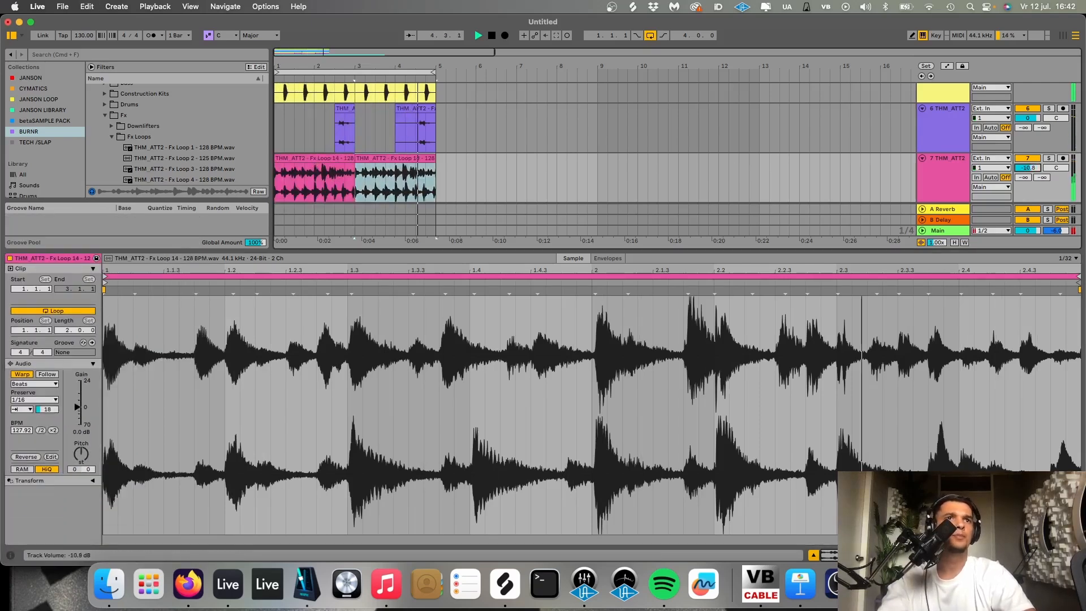
key(shift+Tab)
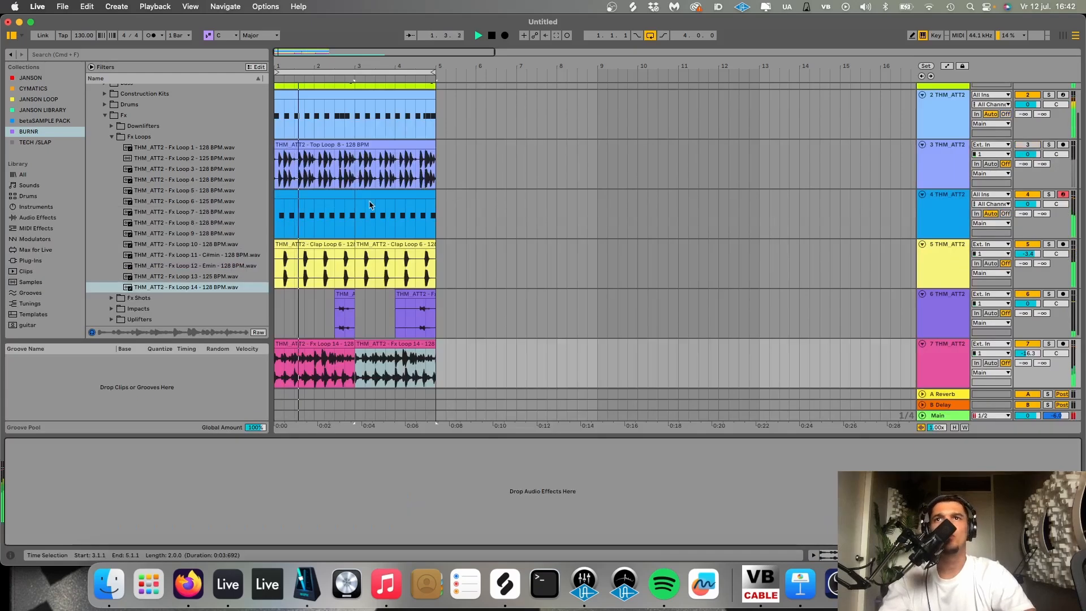
- Open the Guitar Bass clip, search the library for logic swing and add the Swing Logic 16ths 60 groove
scroll(370, 203, up, 2)
key(space)
double_click(346, 100)
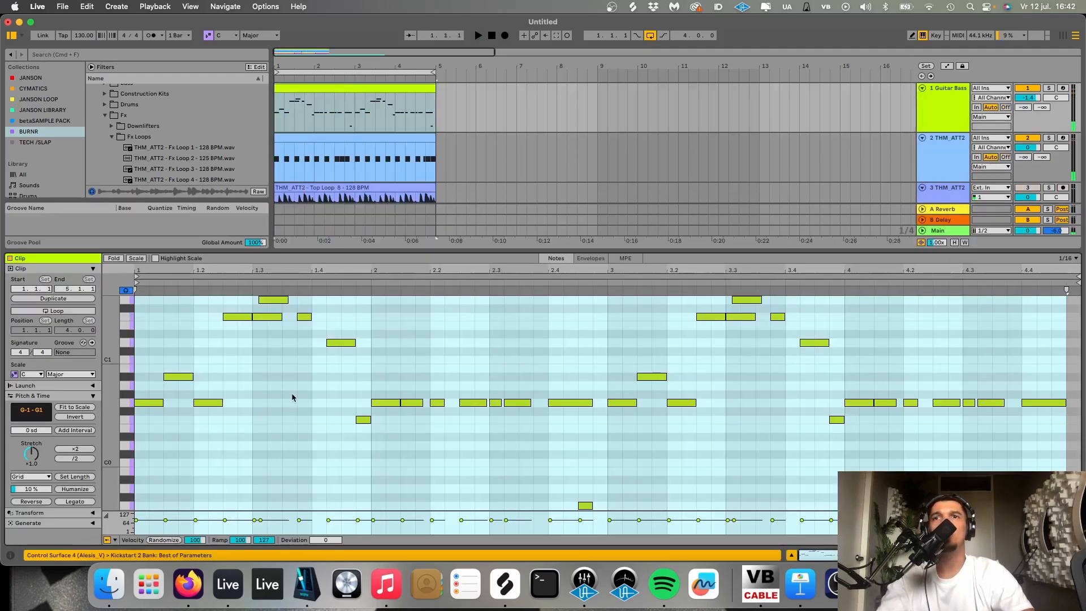
text(logic swing)
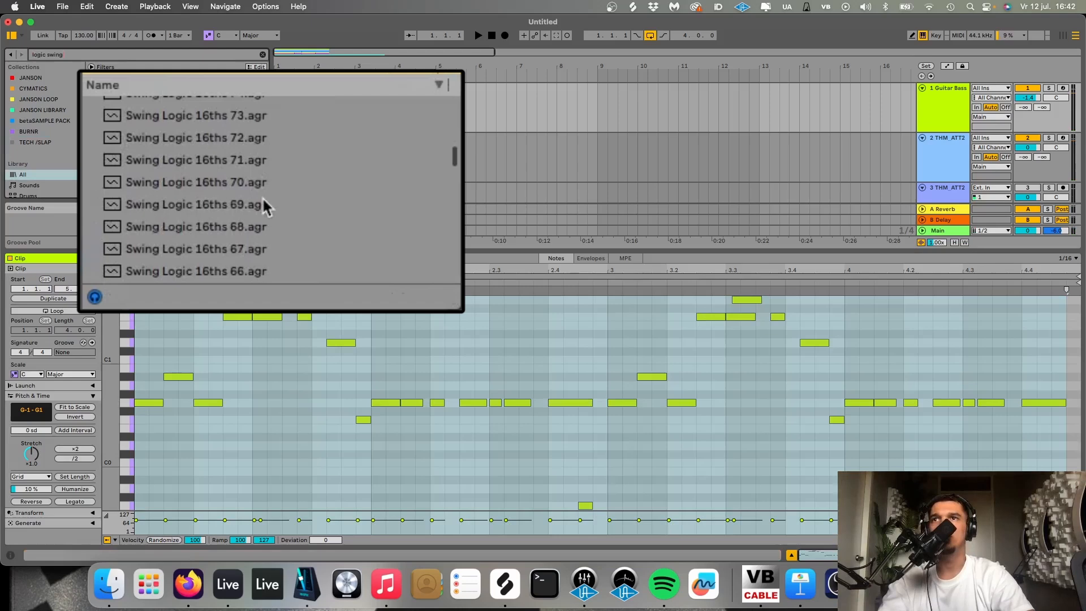
scroll(173, 145, down, 3)
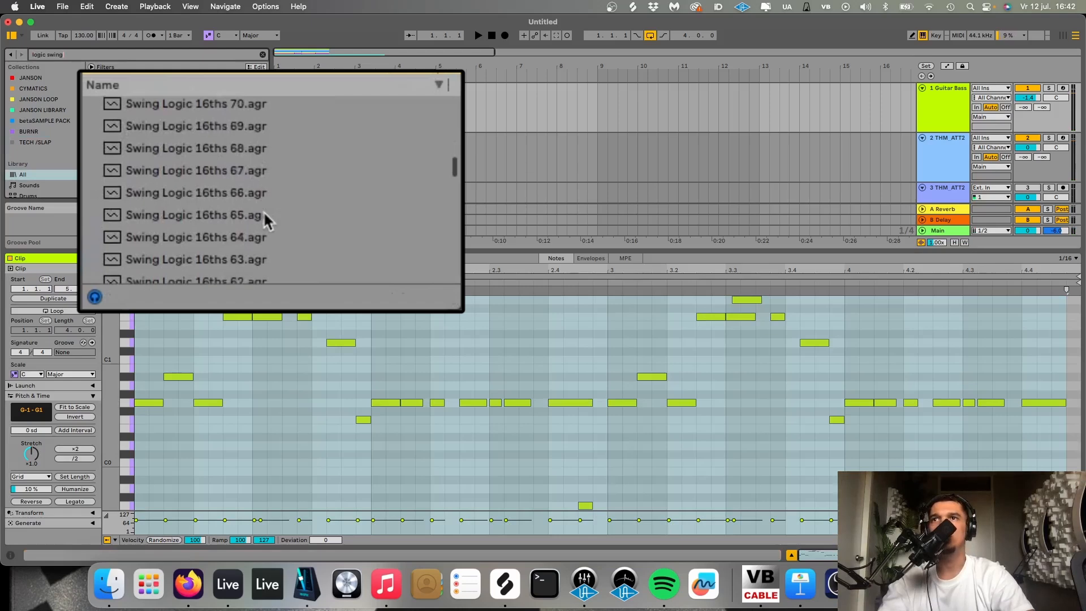
scroll(264, 249, down, 3)
click(234, 267)
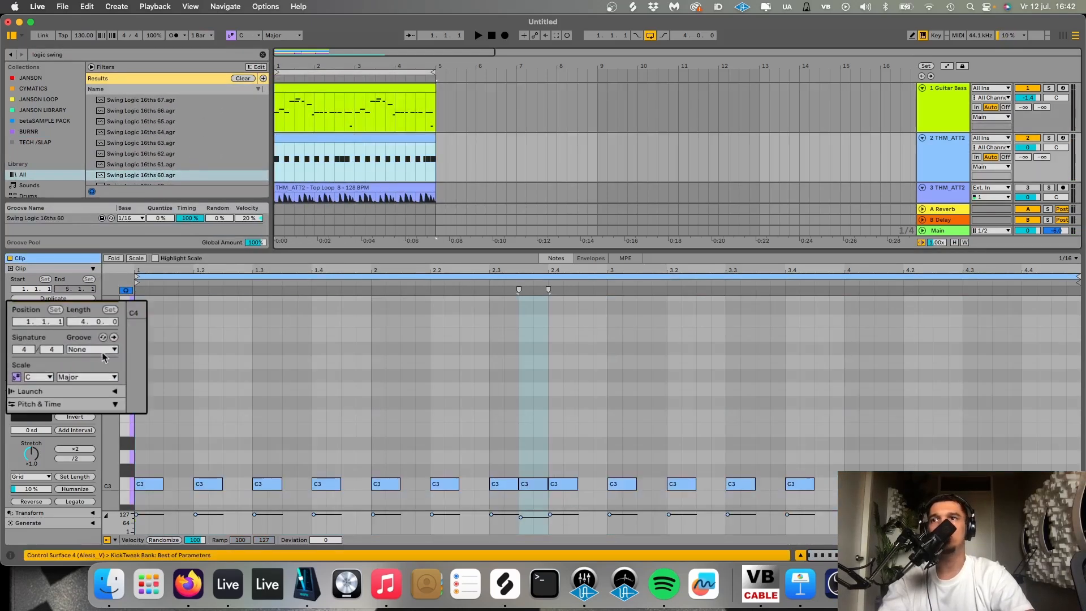
- Assign the Swing Logic 16ths 60 groove to the kick clip
click(103, 350)
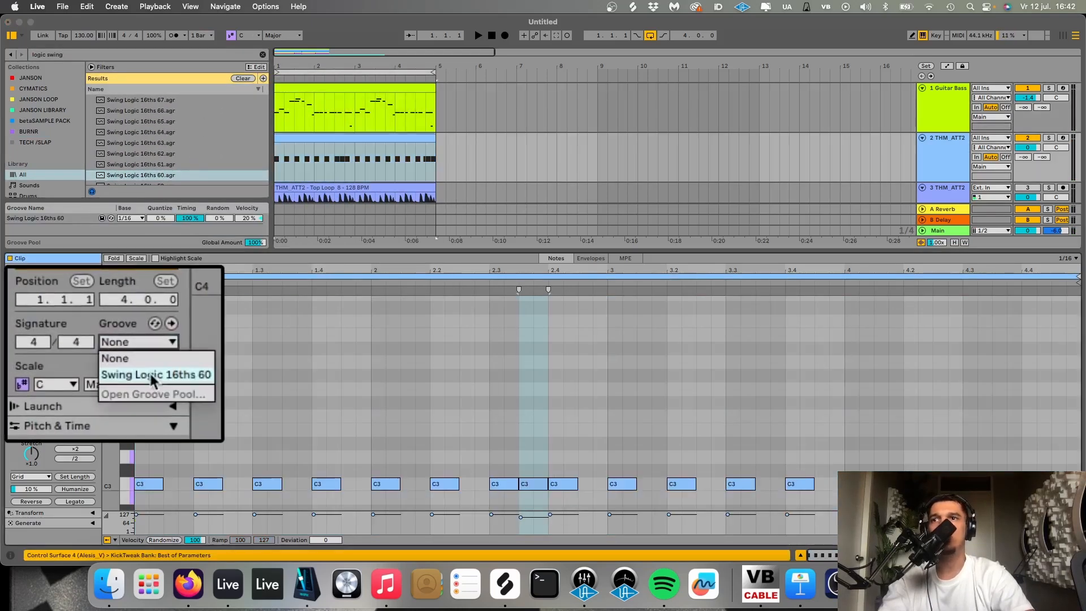
click(136, 373)
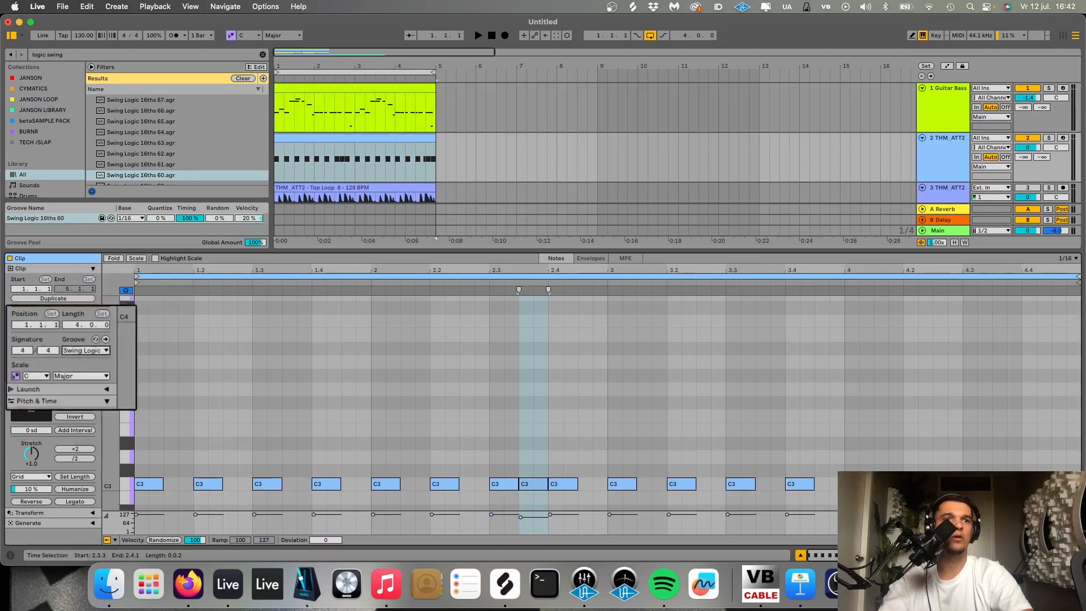
key(shift+Tab)
- Assign the Swing Logic 16ths 60 groove to the Fx Loop 14 clips on track 7
scroll(446, 229, down, 5)
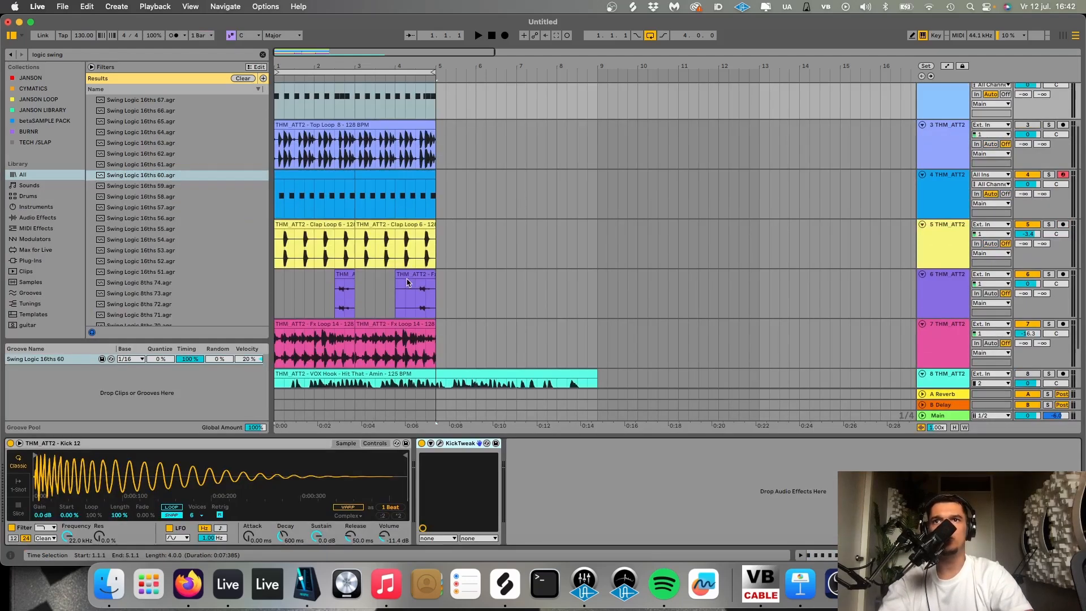
double_click(324, 268)
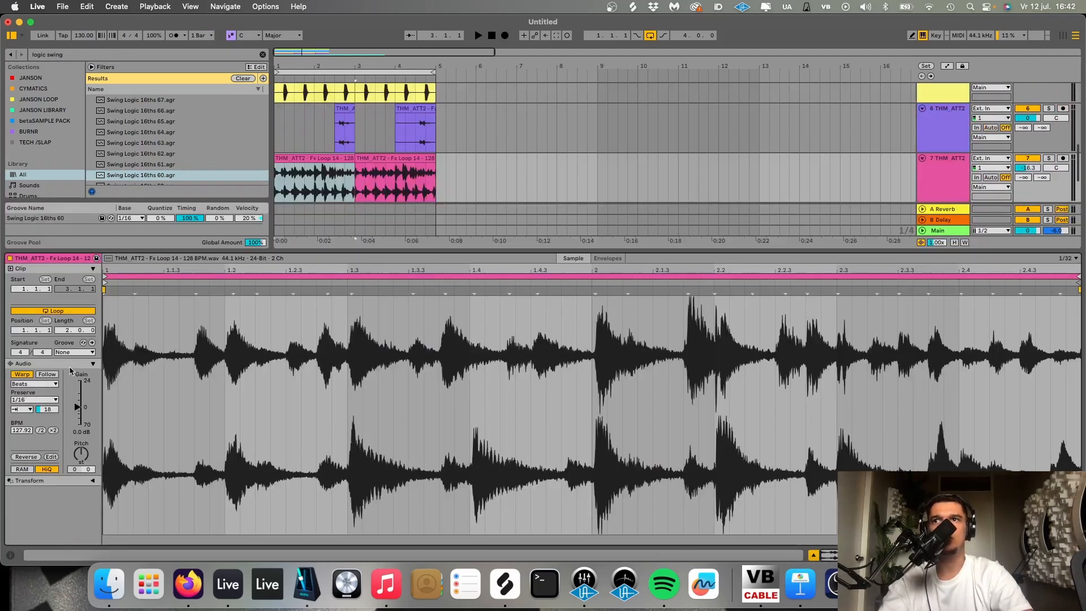
click(74, 352)
click(72, 370)
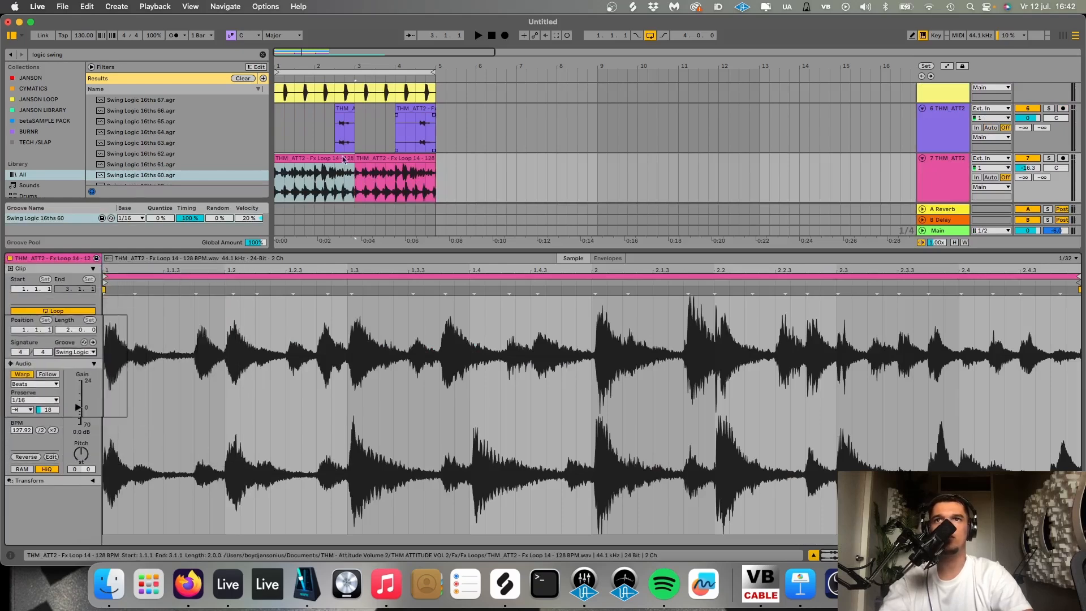
click(359, 161)
key(shift+Tab)
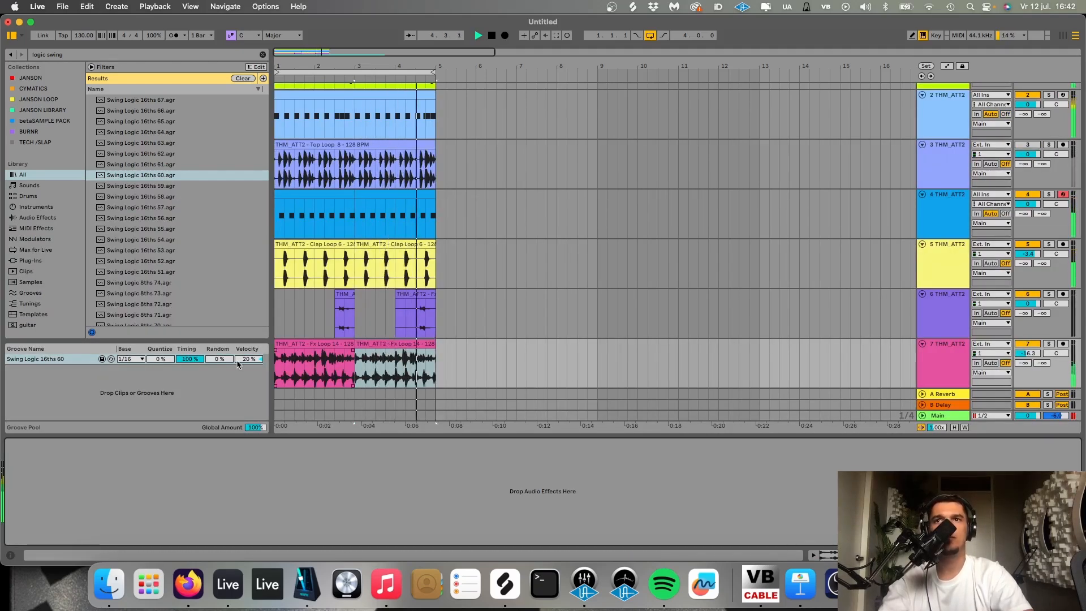
- Set the velocity amount of the Swing Logic 16ths 60 groove to 0% and restart playback
key(space)
drag(245, 359, 245, 371)
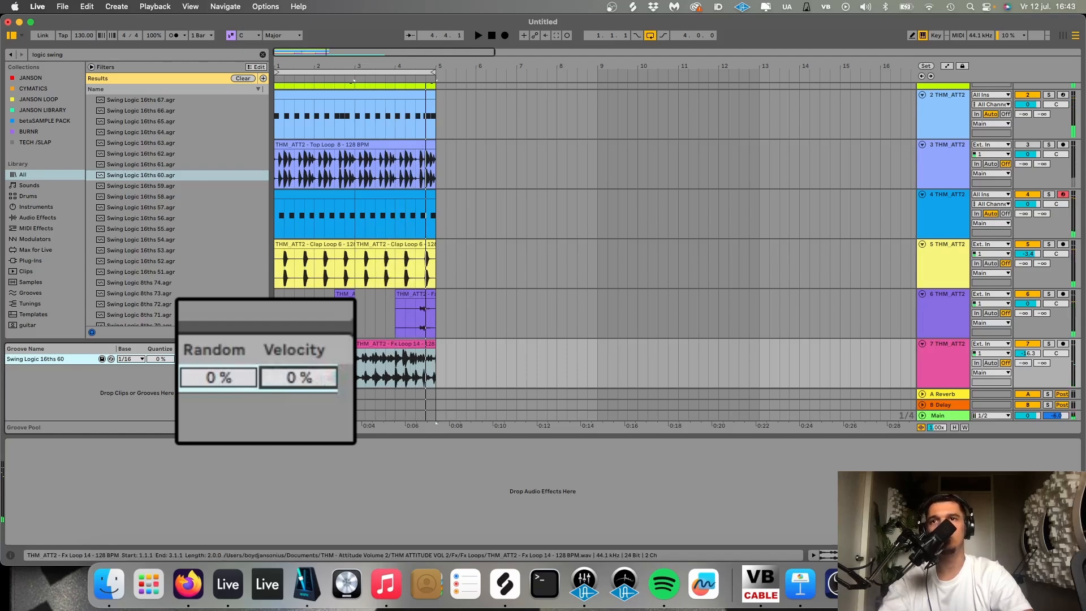
key(space)
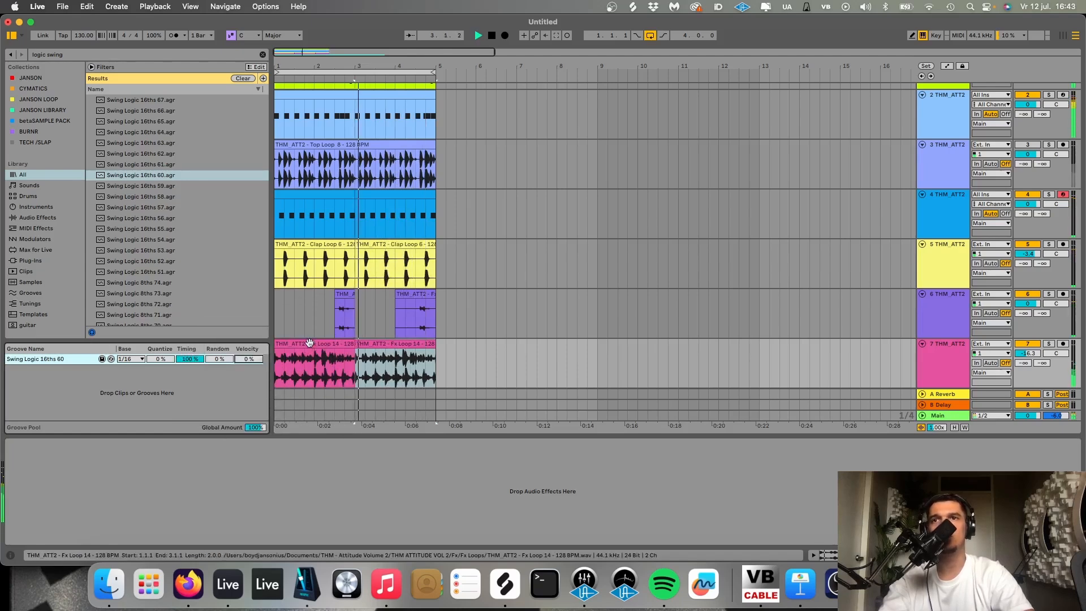
- Audition the Fx Loop 14 track in solo, end the solo and mute the track
click(1048, 345)
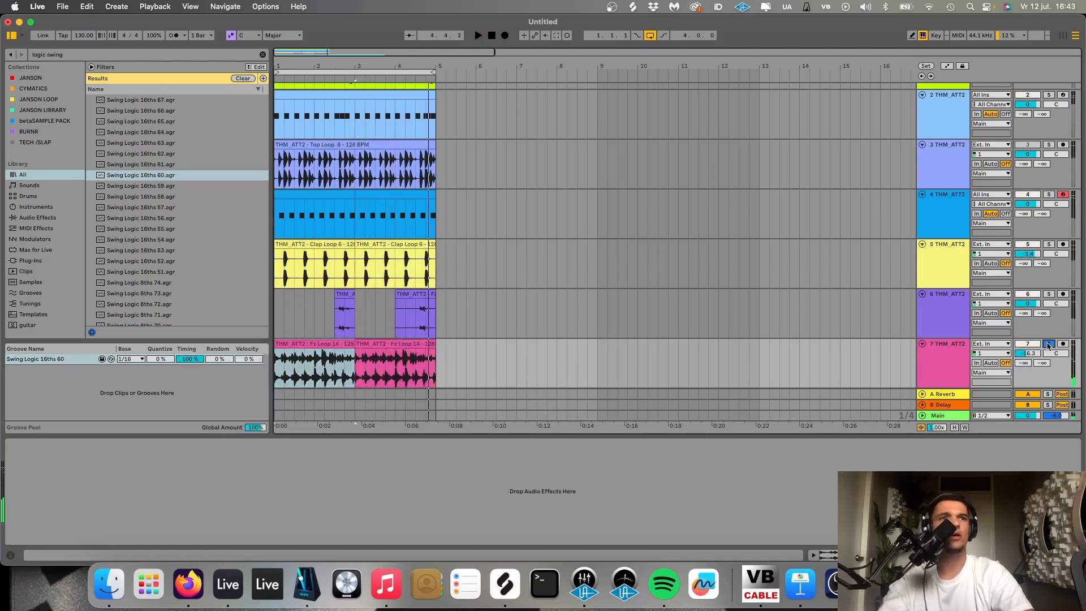
click(1048, 344)
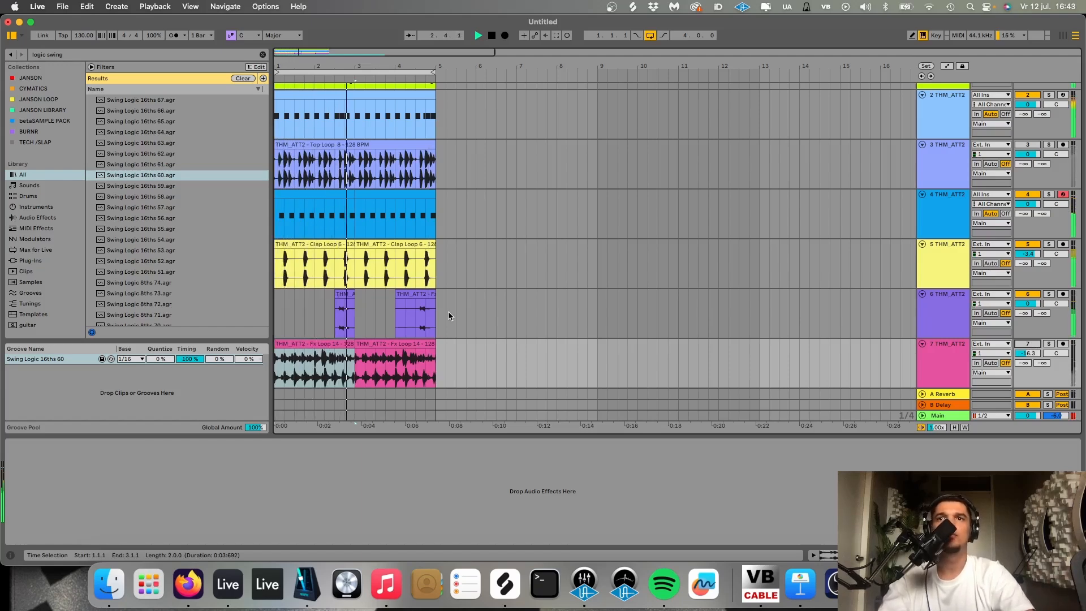
- Duplicate the Guitar Bass track together with its clips and device chain
scroll(450, 308, down, 3)
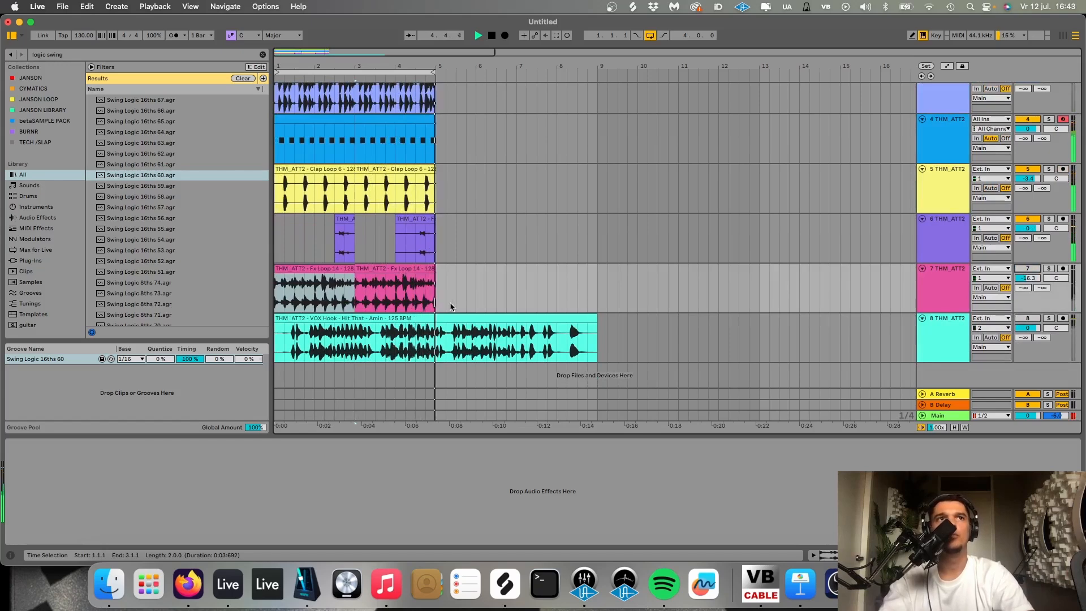
scroll(449, 307, up, 6)
click(944, 121)
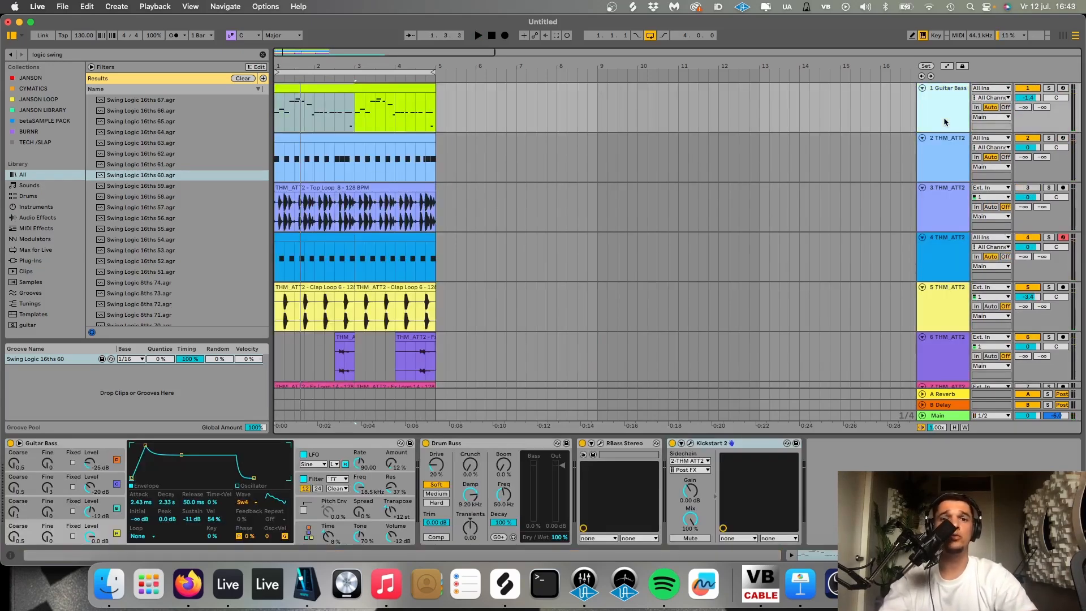
click(948, 161)
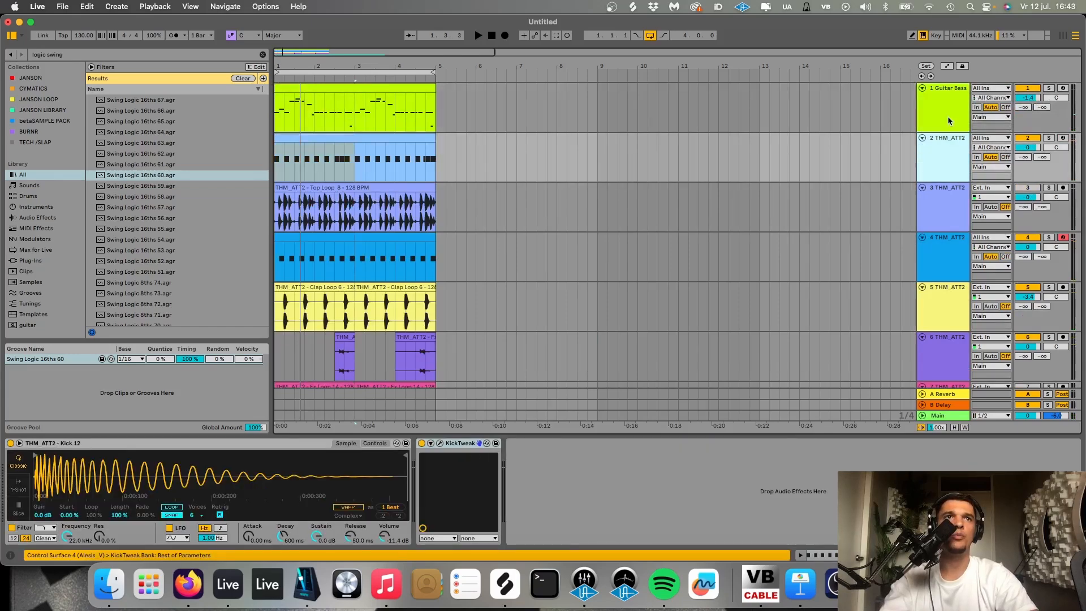
click(948, 121)
key(super+d)
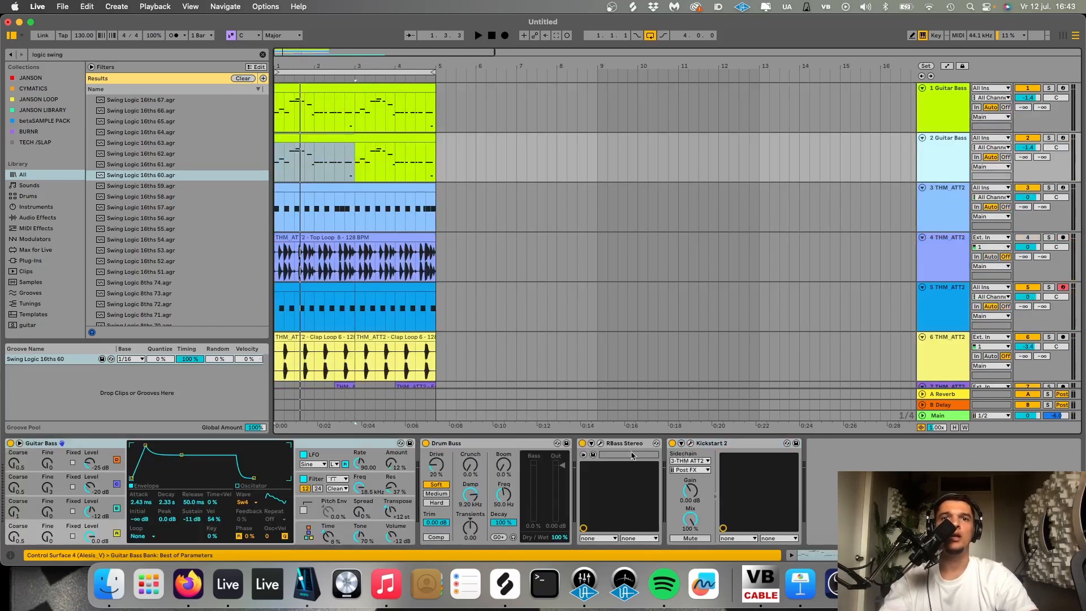
- Remove RBass Stereo and Kickstart 2 from the duplicated Guitar Bass track
click(628, 444)
key(Delete)
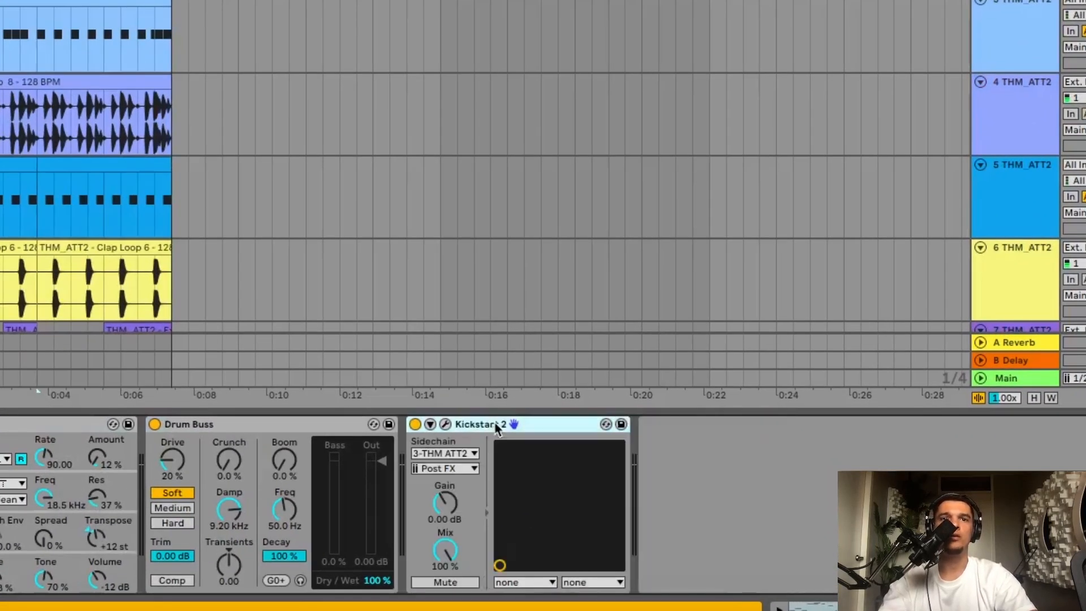
key(Delete)
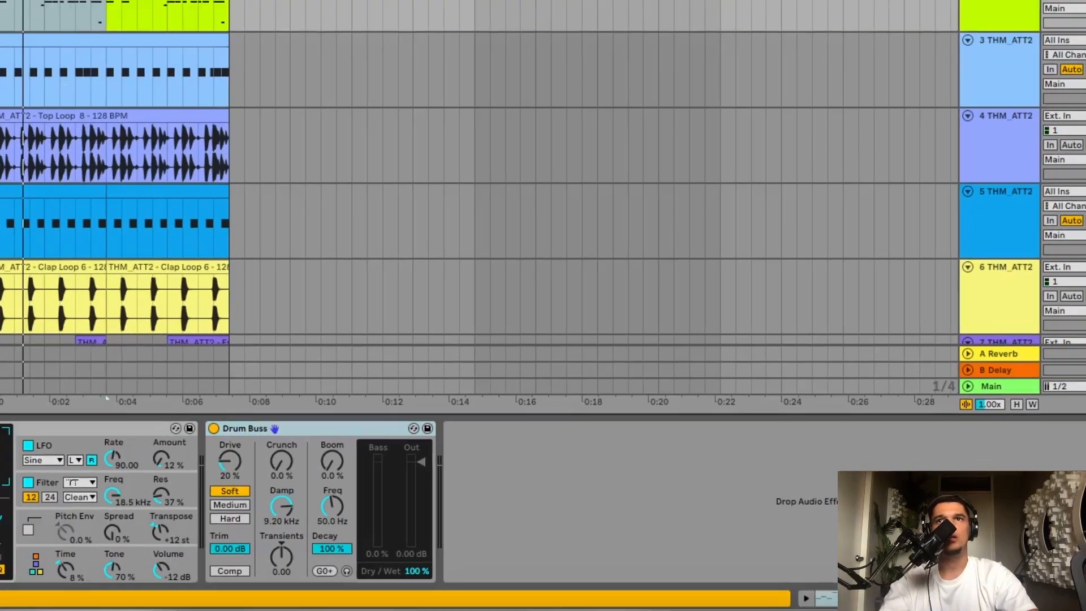
- Trim the duplicated bass clips to the opening two beats of bars 1 and 3 and set the oscillator waveform to Square D
scroll(286, 189, up, 5)
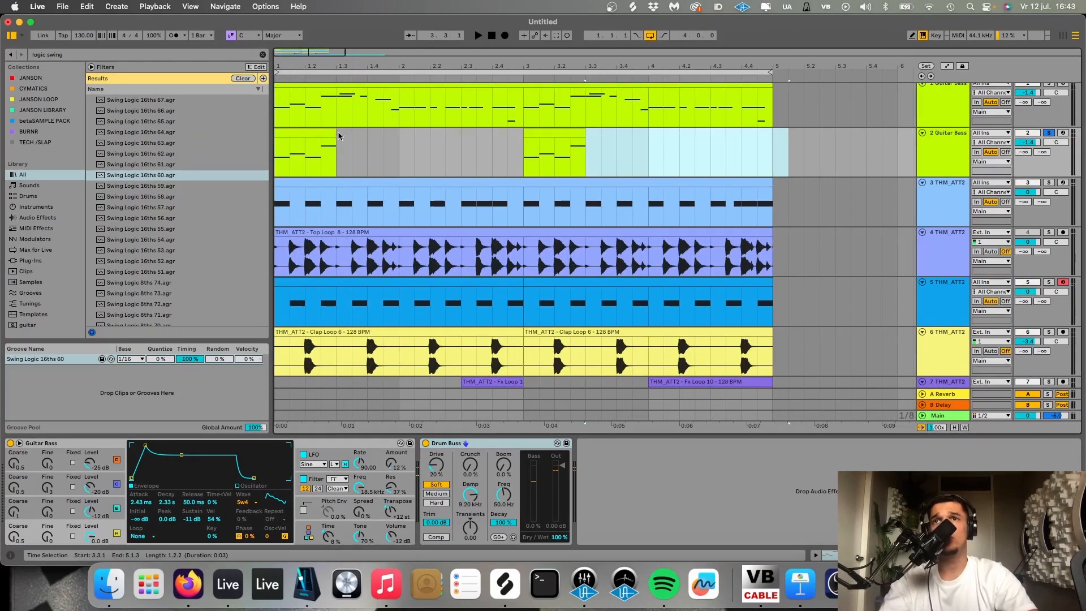
click(316, 136)
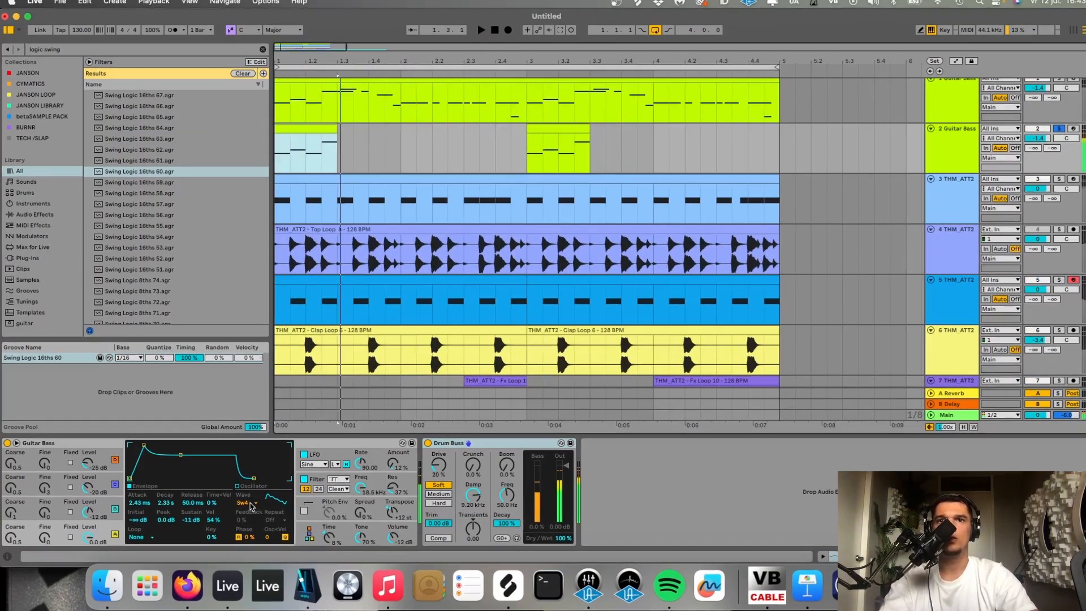
click(249, 503)
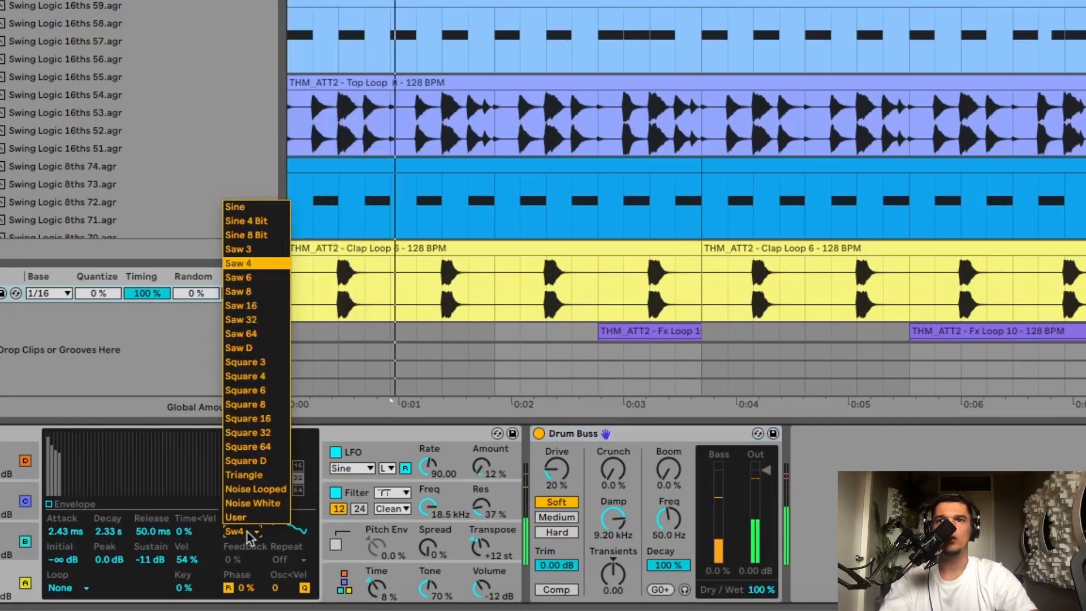
click(250, 464)
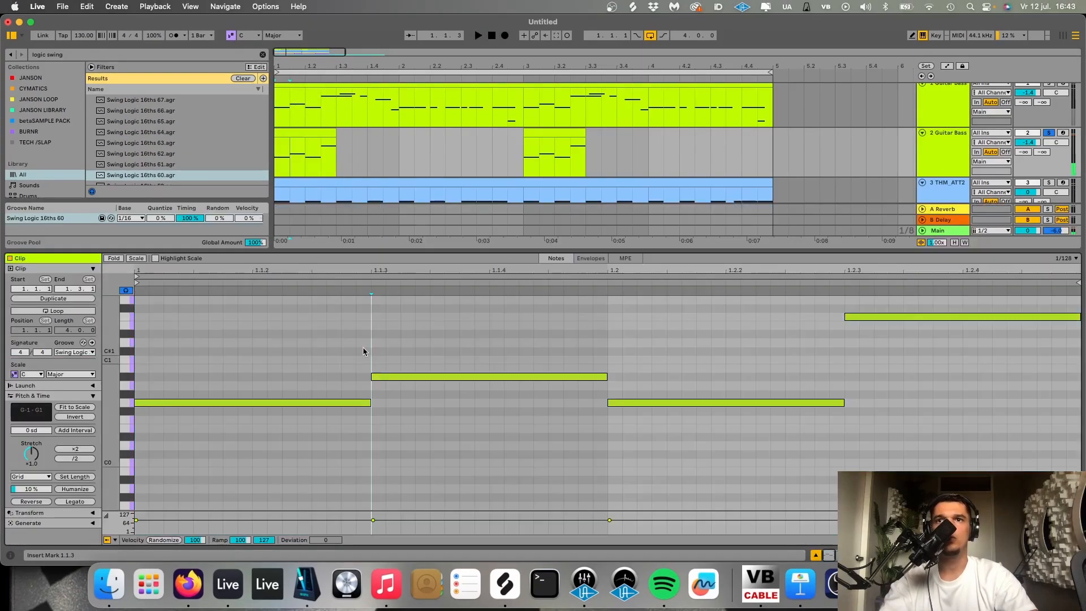
- Transpose all notes in both short clips on the second Guitar Bass track up an octave
key(super+a)
key(shift+Up)
key(space)
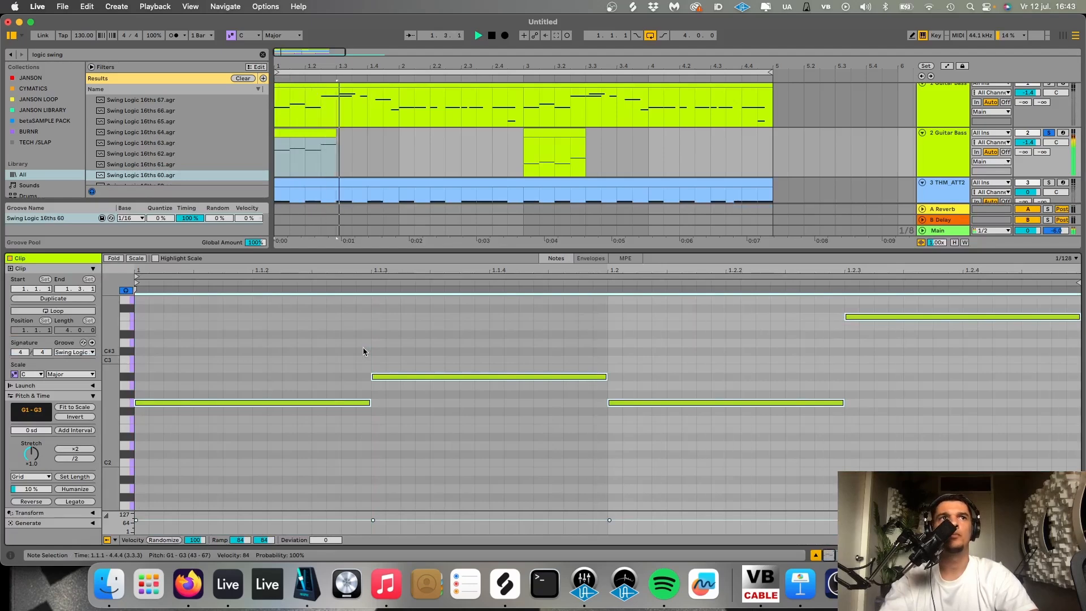
key(space)
key(super+a)
key(space)
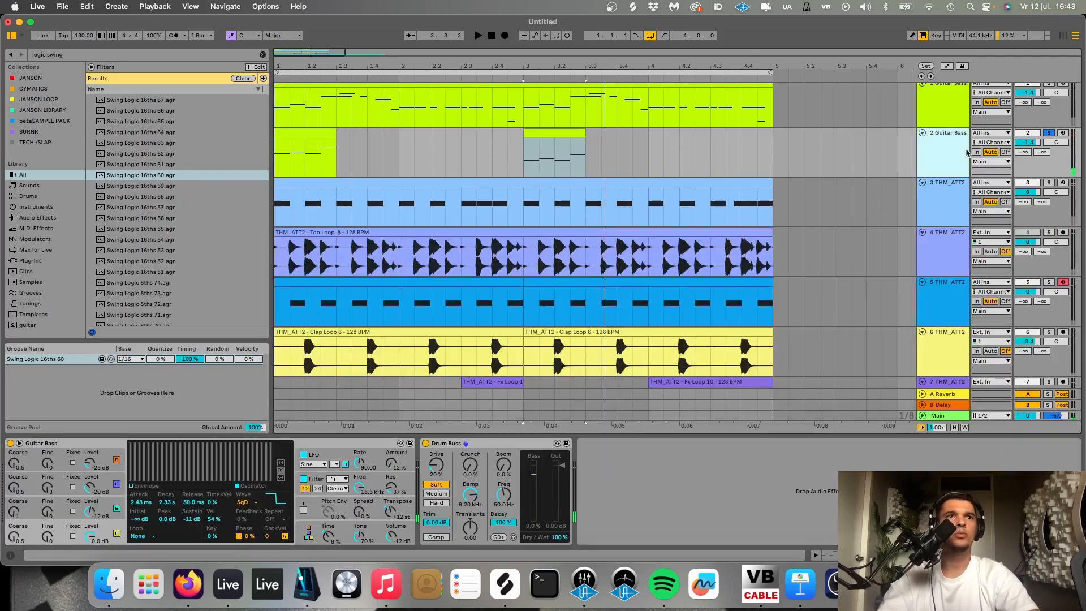
- Find EQ Eight, add it after Drum Buss on the second Guitar Bass track, and make band 1 a low cut at 177 Hz
key(Down)
key(Down)
key(Down)
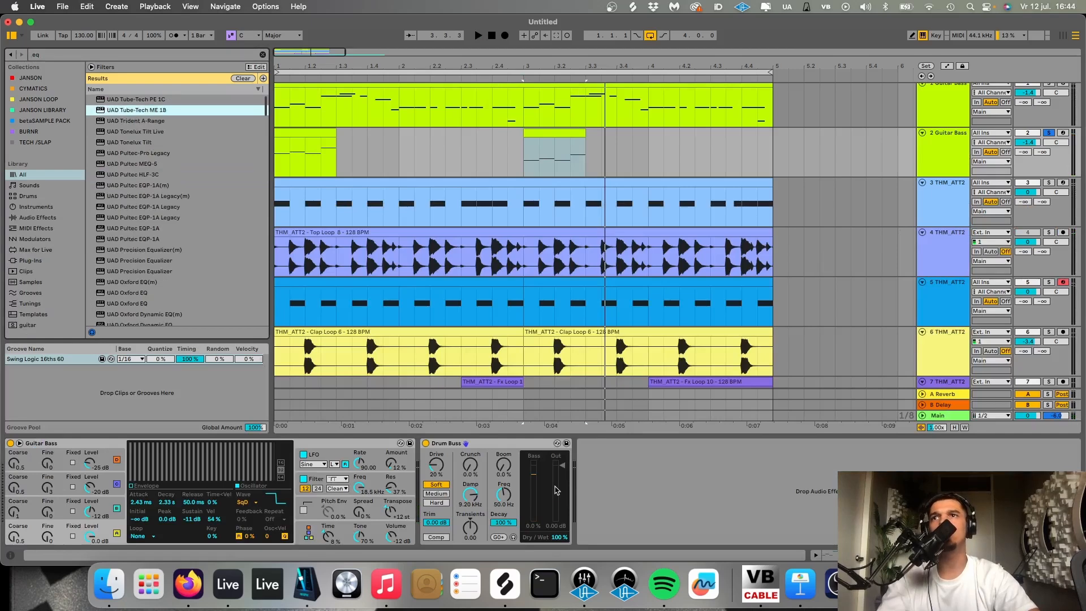
scroll(231, 177, down, 20)
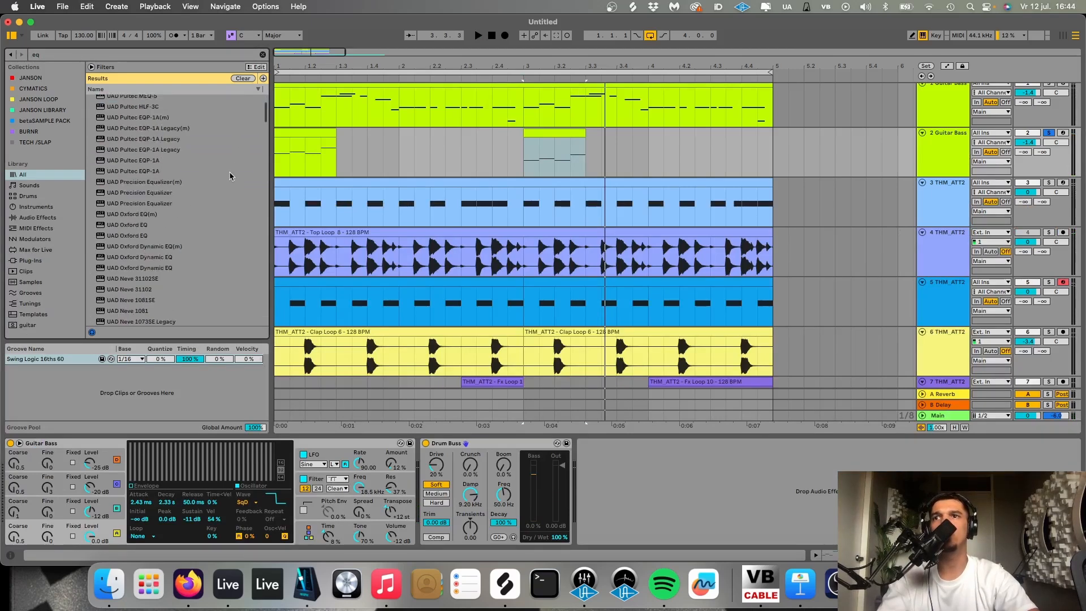
drag(193, 264, 612, 533)
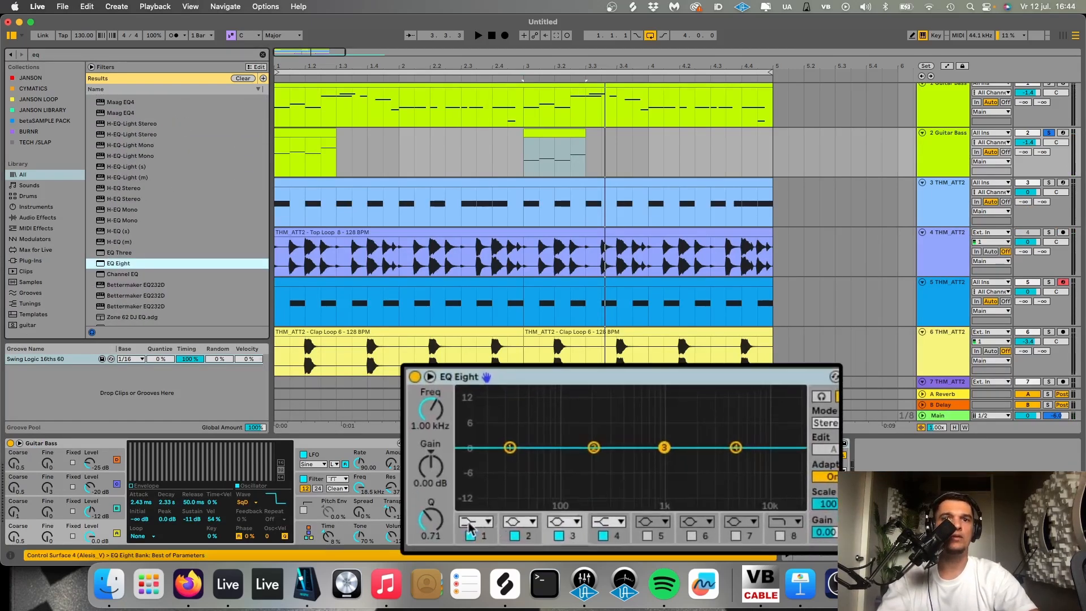
click(606, 530)
click(597, 456)
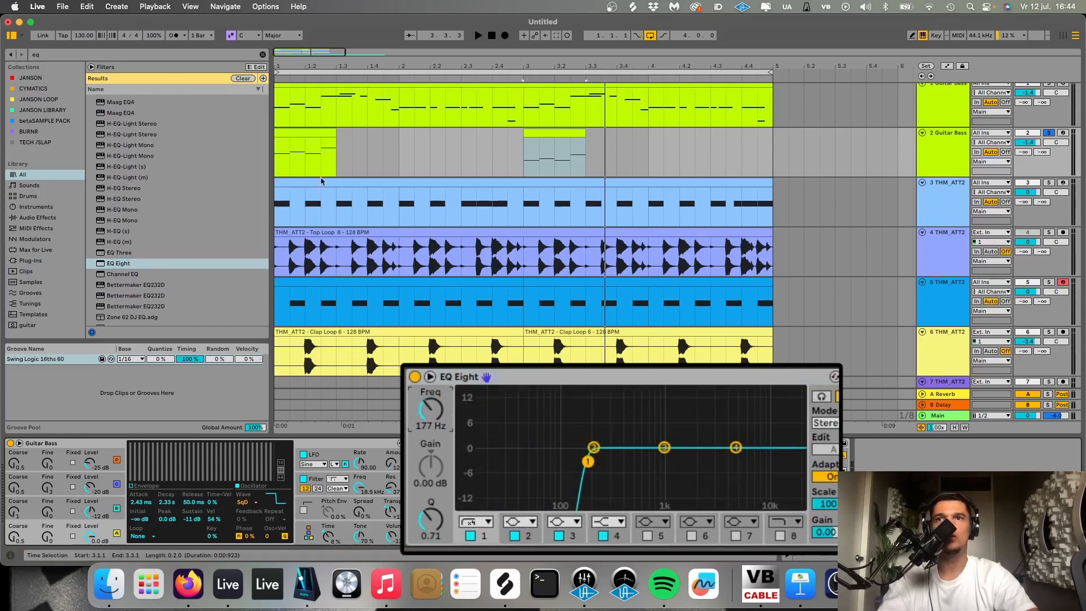
- Try the Square 32 waveform on the second Guitar Bass oscillator and switch back to Square D
click(243, 500)
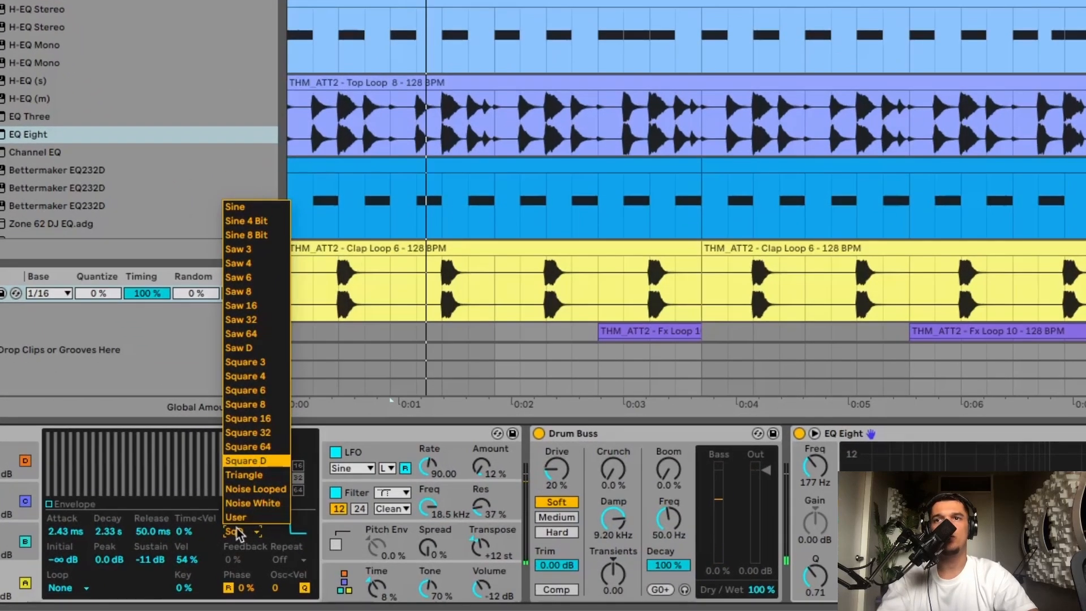
click(248, 446)
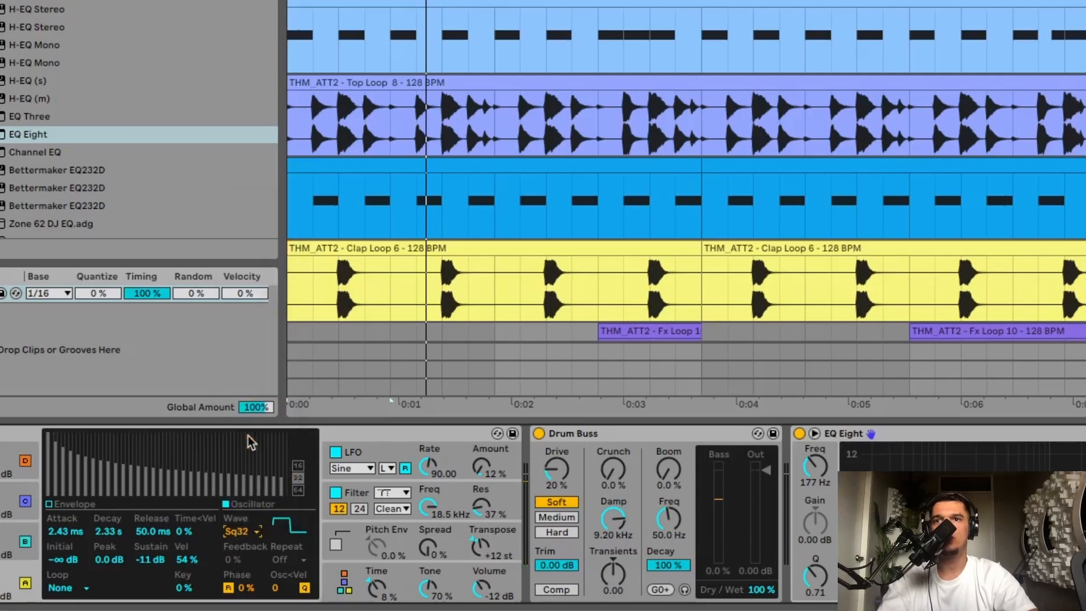
click(244, 533)
key(Down)
key(Return)
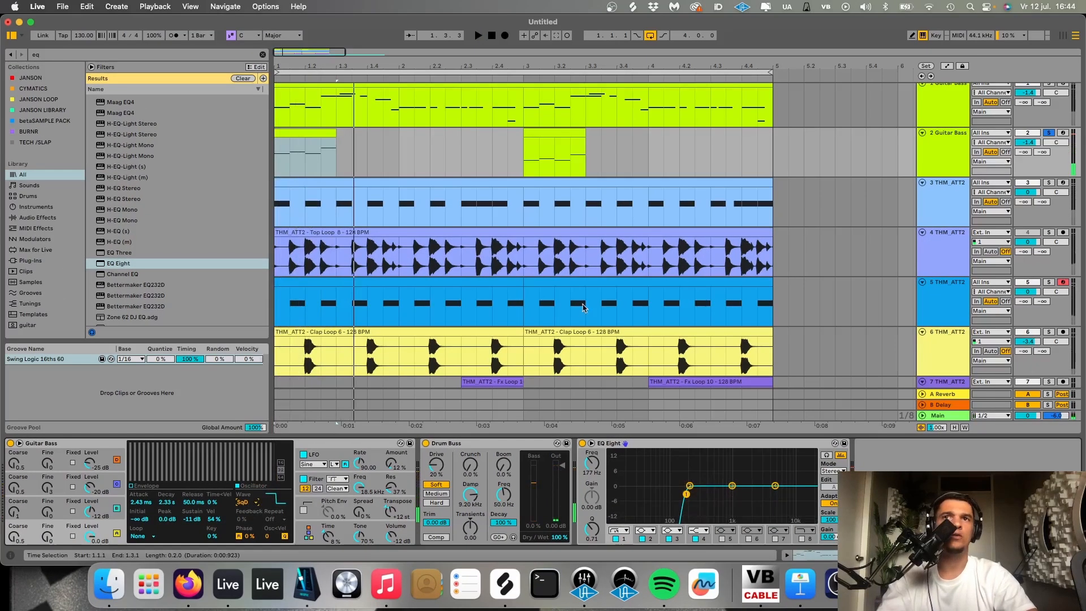
- End the solo on the second Guitar Bass track and lower its volume to -7.0 dB during full playback
click(1049, 133)
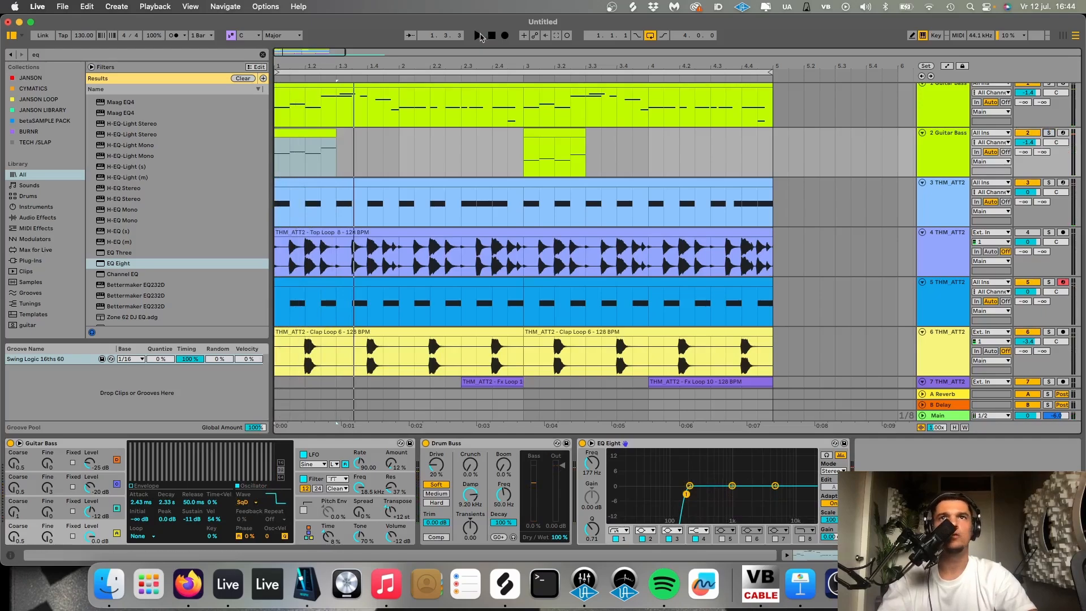
click(493, 36)
key(space)
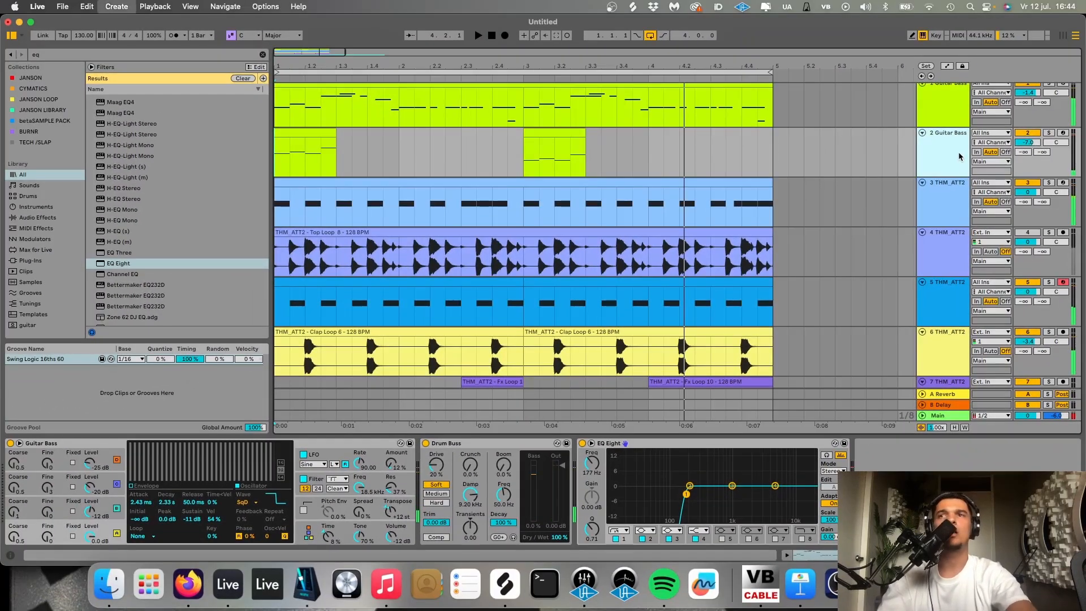
- Insert an audio track below the second Guitar Bass and open the Instrumental Loops folder of THM ATTITUDE VOL 2
key(super+t)
click(264, 55)
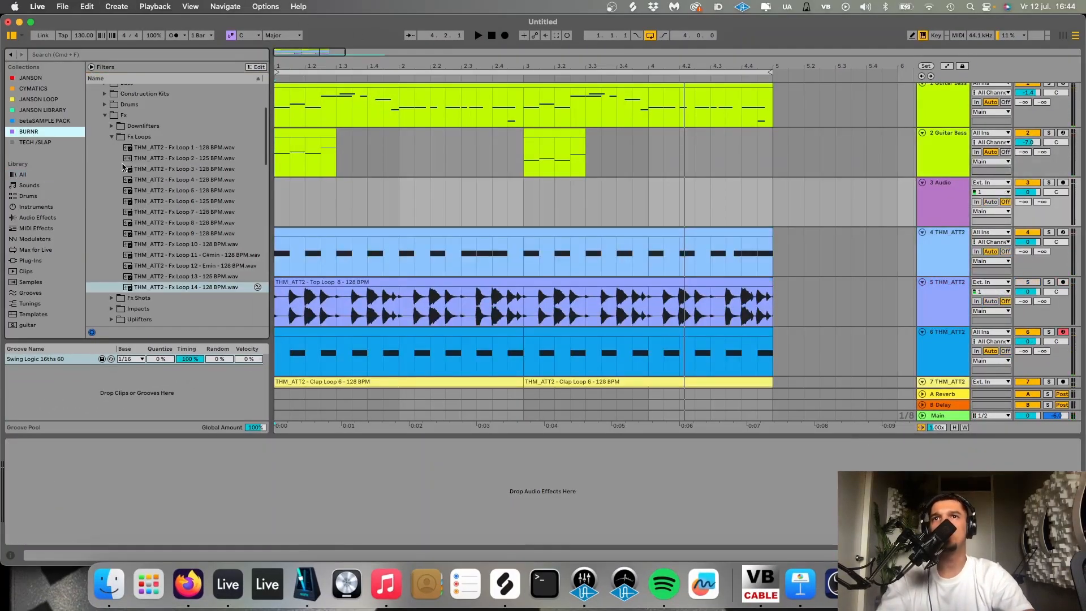
click(112, 137)
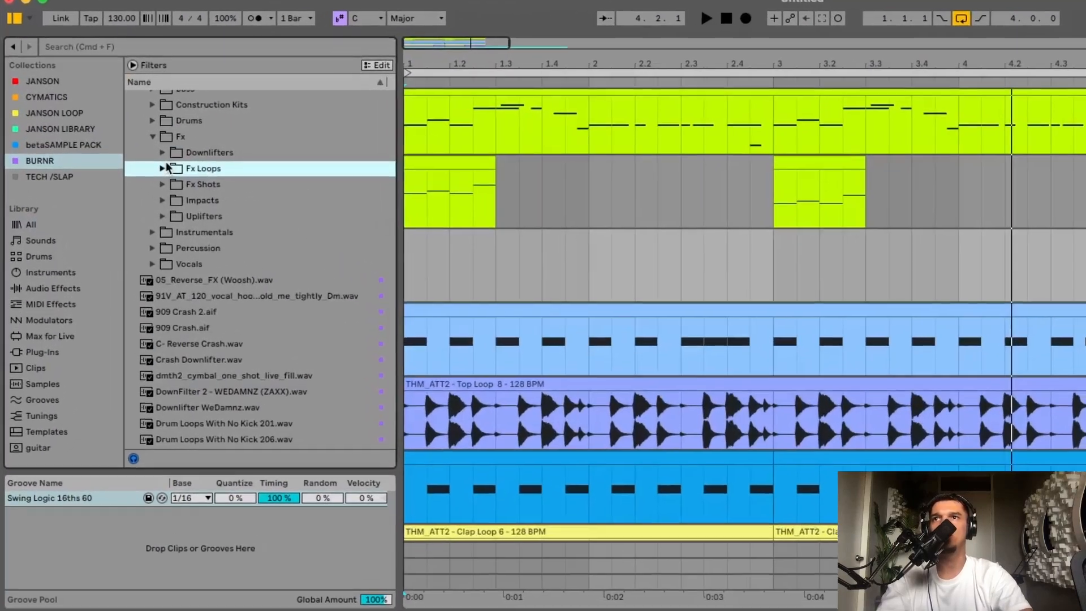
click(104, 179)
click(163, 168)
- Preview the instrumental loops and place Instrumental 8 - Cmin - 128 BPM at the start of the new audio track
click(246, 293)
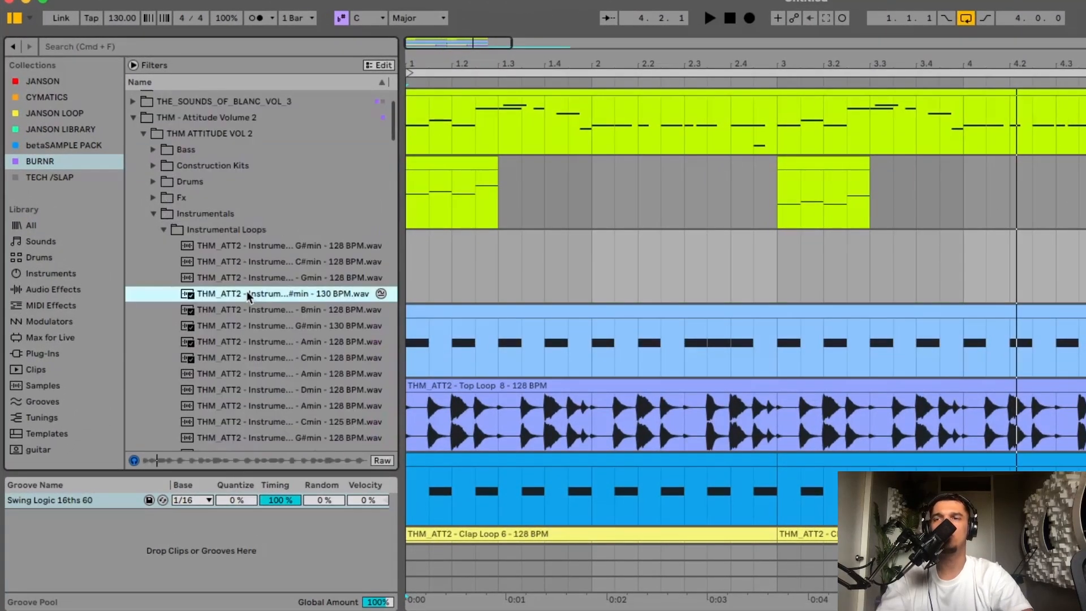
key(Down)
key(Down)
key(Down)
key(Down)
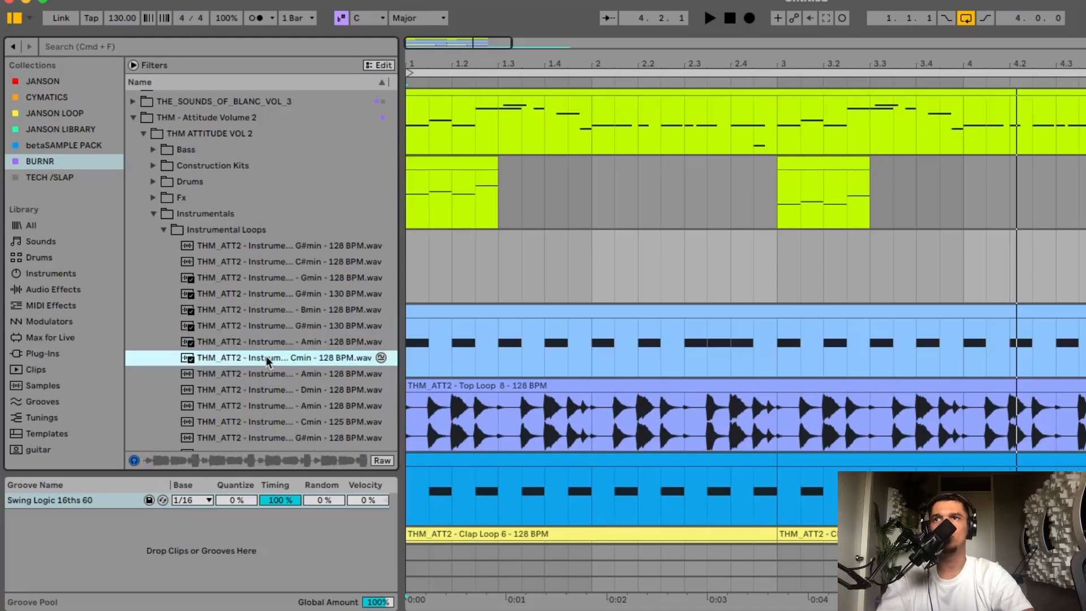
drag(266, 357, 410, 265)
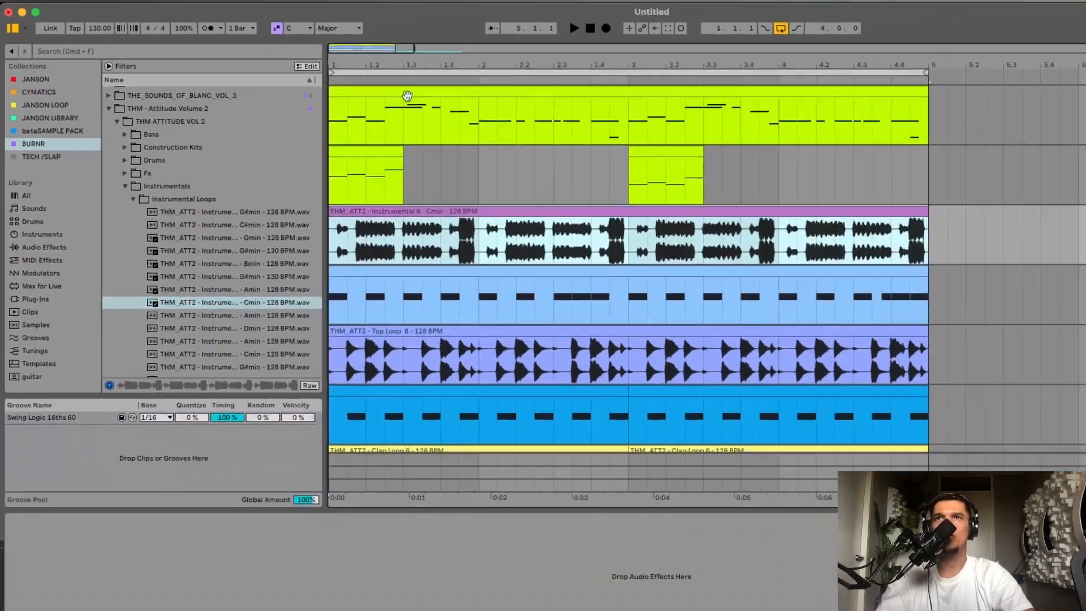
- Transpose all notes in both clips on the second Guitar Bass track down three semitones
double_click(499, 92)
key(shift+Tab)
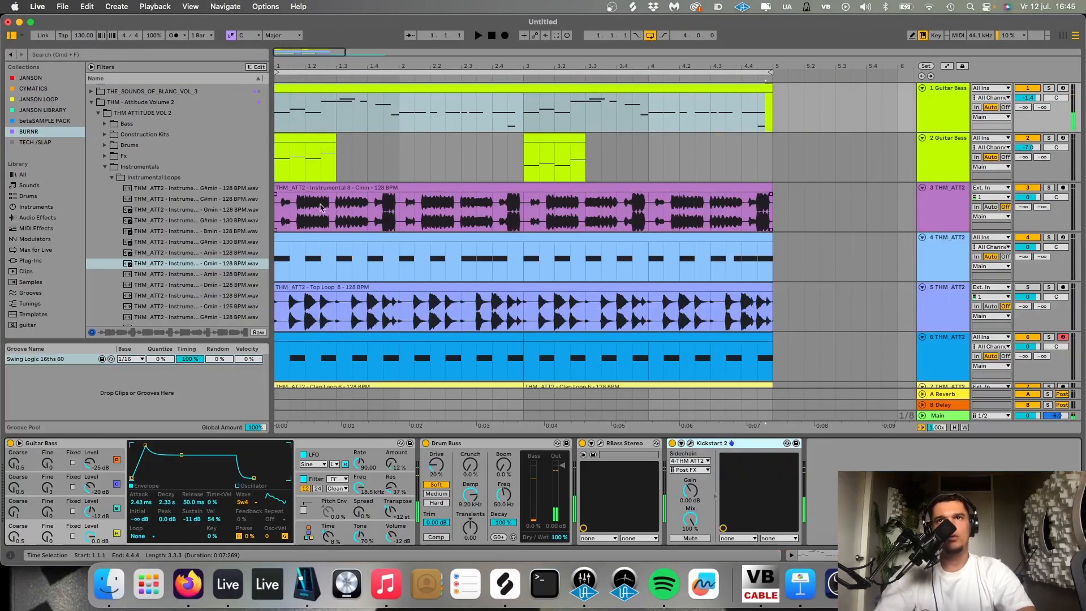
drag(647, 149, 215, 148)
double_click(321, 137)
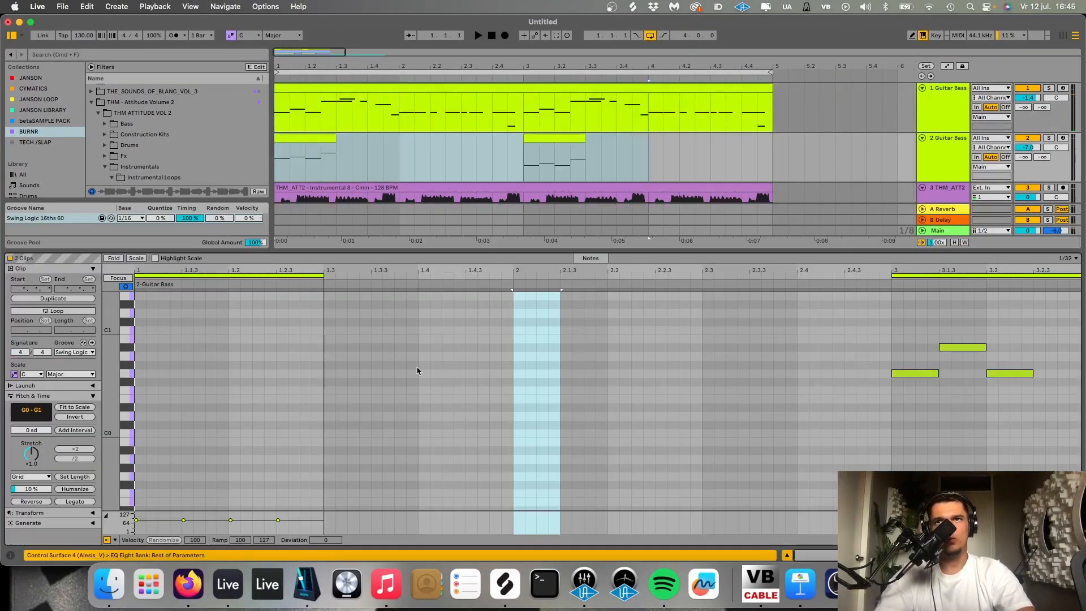
click(412, 394)
key(super+a)
key(Down)
key(Down)
key(Down)
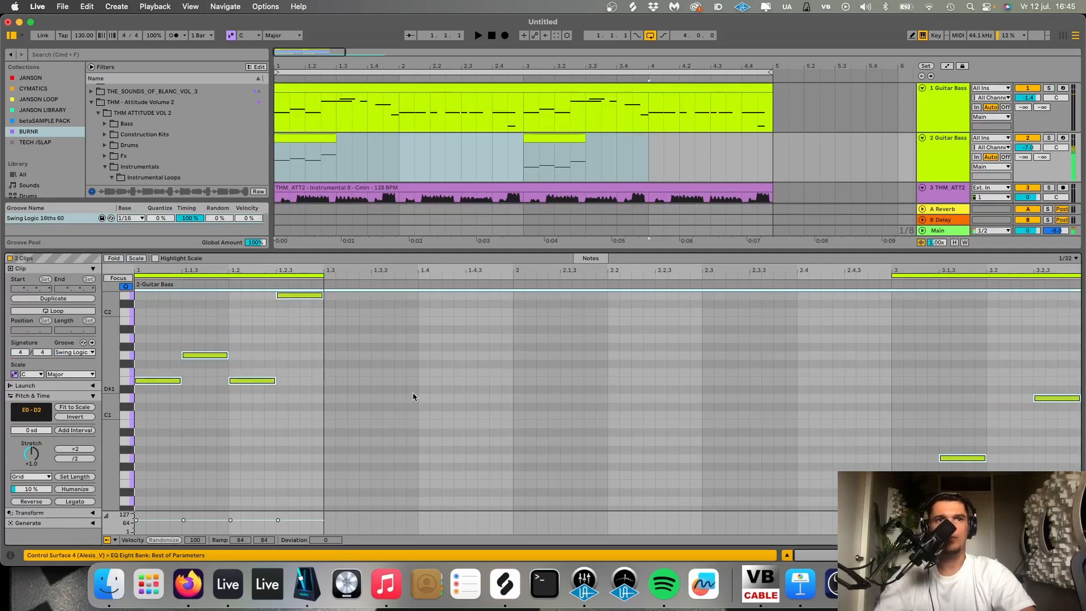
key(shift+Tab)
- Play the arrangement from the start with the Instrumental 8 track muted
scroll(485, 243, down, 3)
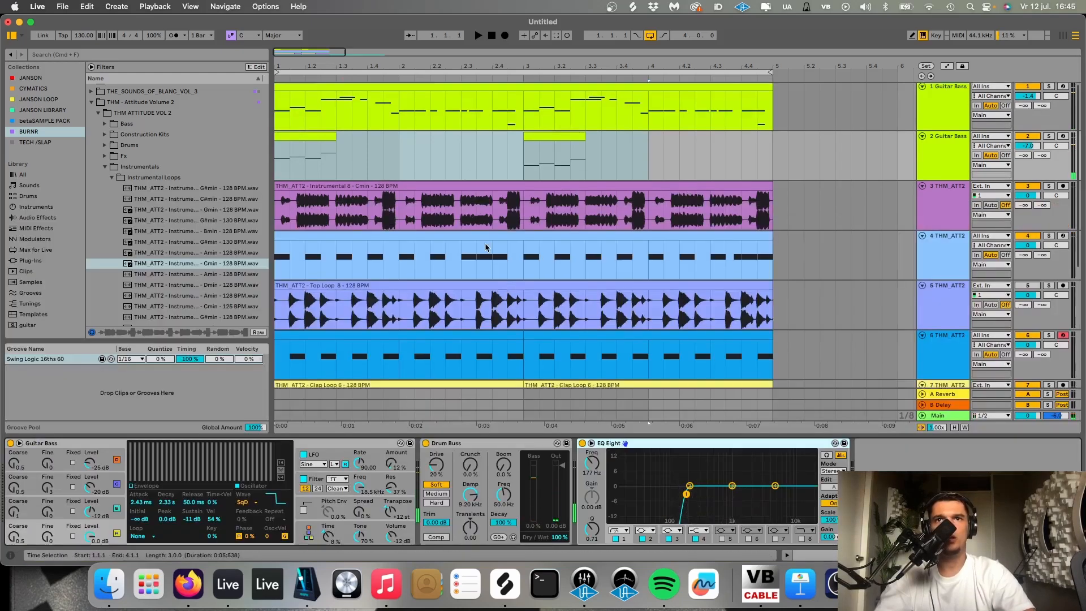
scroll(486, 243, down, 3)
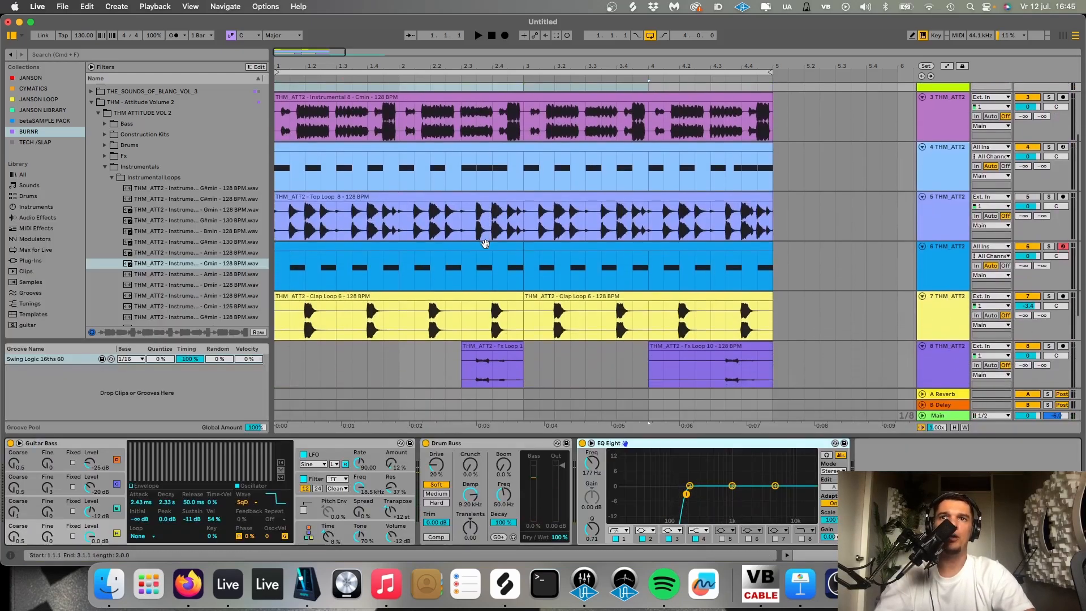
scroll(485, 243, up, 6)
key(space)
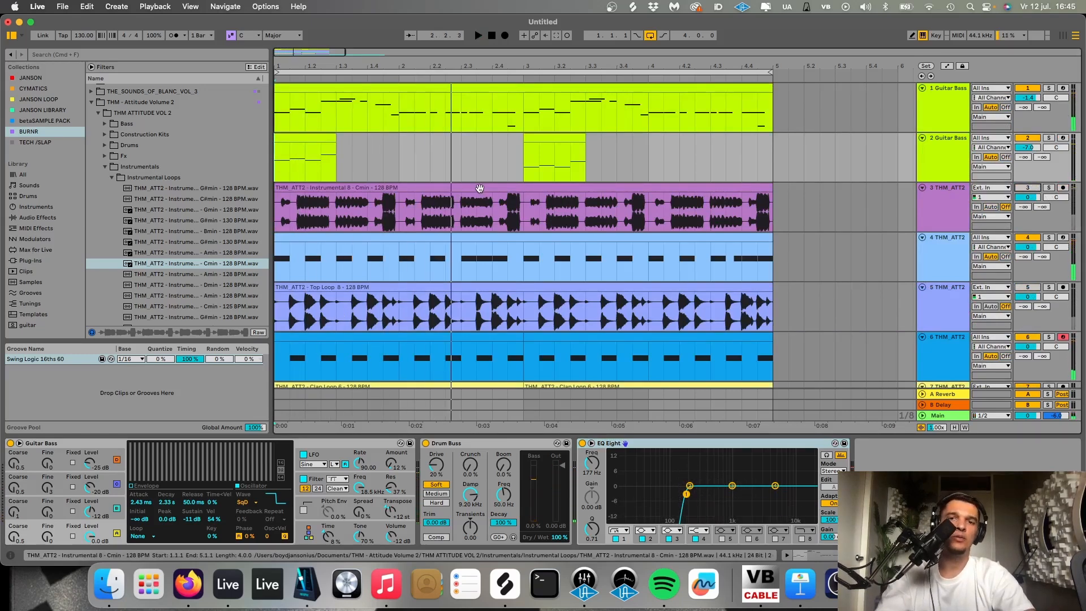
- Pitch the Instrumental 8 clip up 4 semitones, reactivate its track, lower the track volume and audition it
double_click(479, 188)
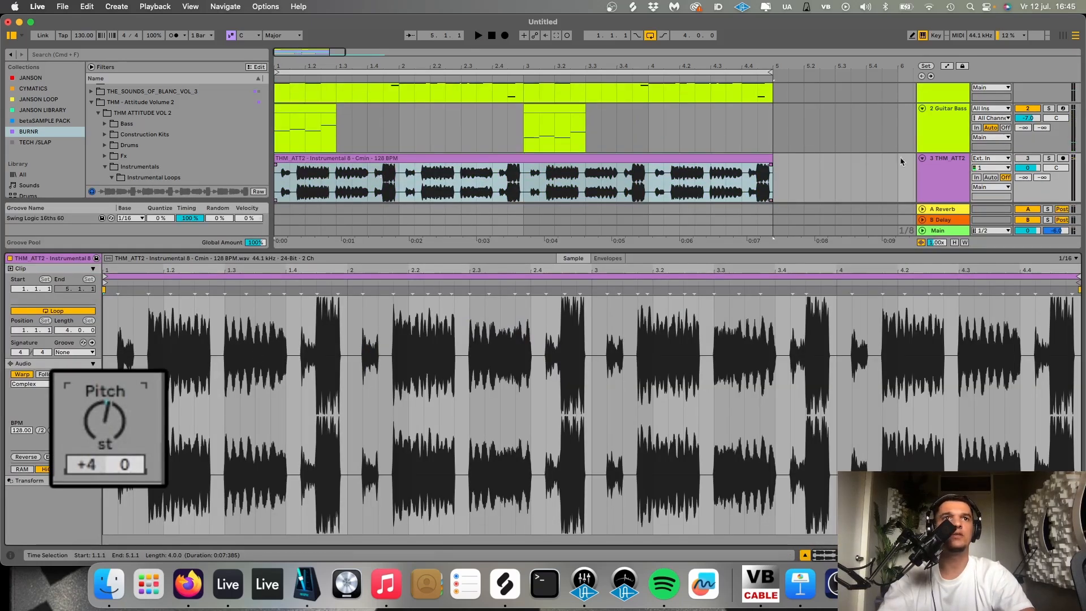
click(1027, 158)
drag(1027, 168, 1027, 171)
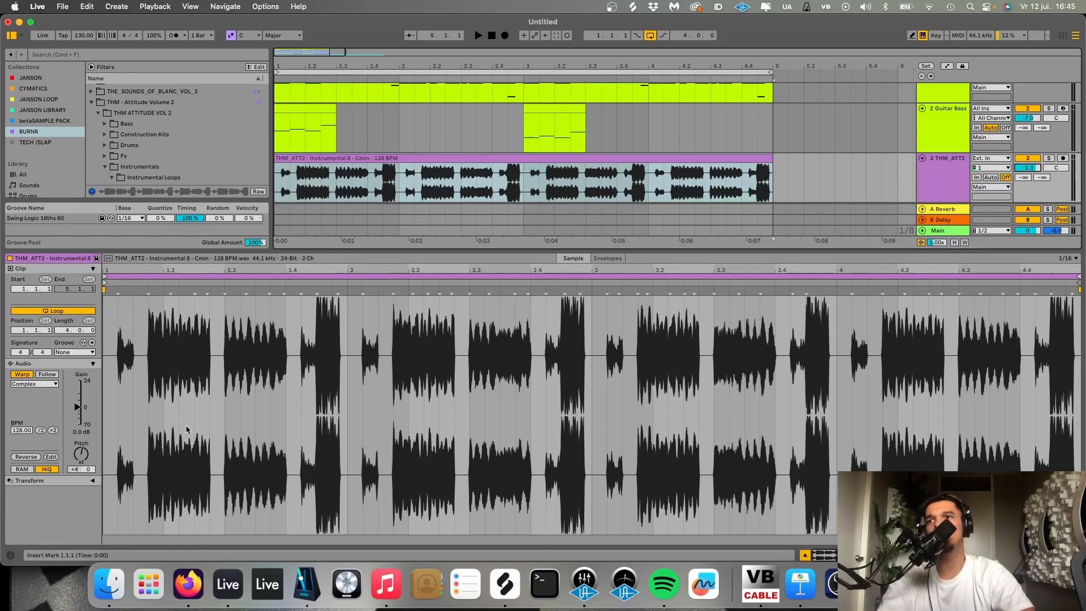
key(space)
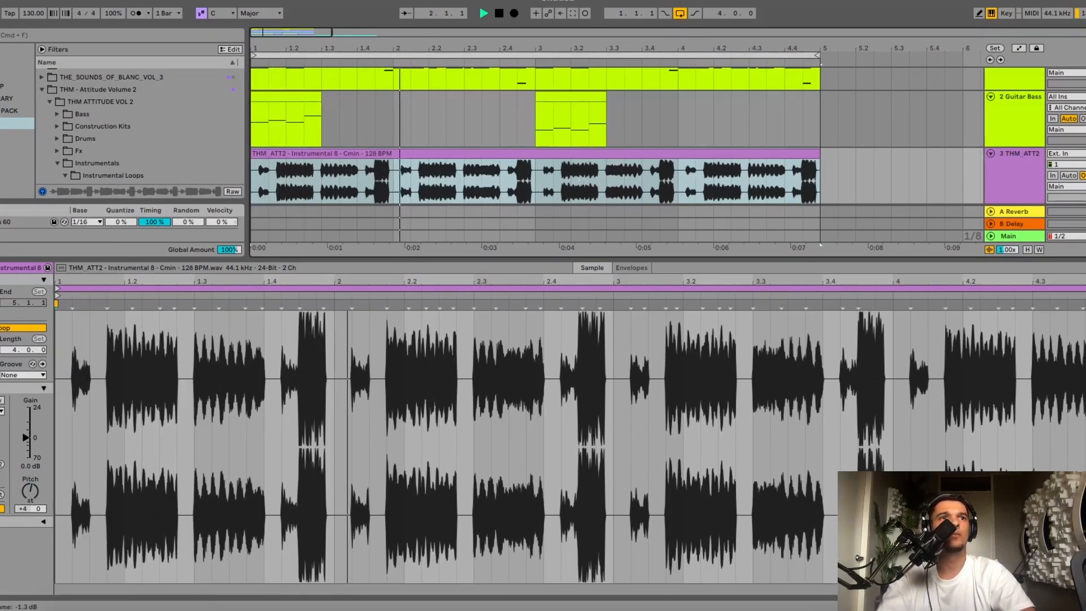
key(space)
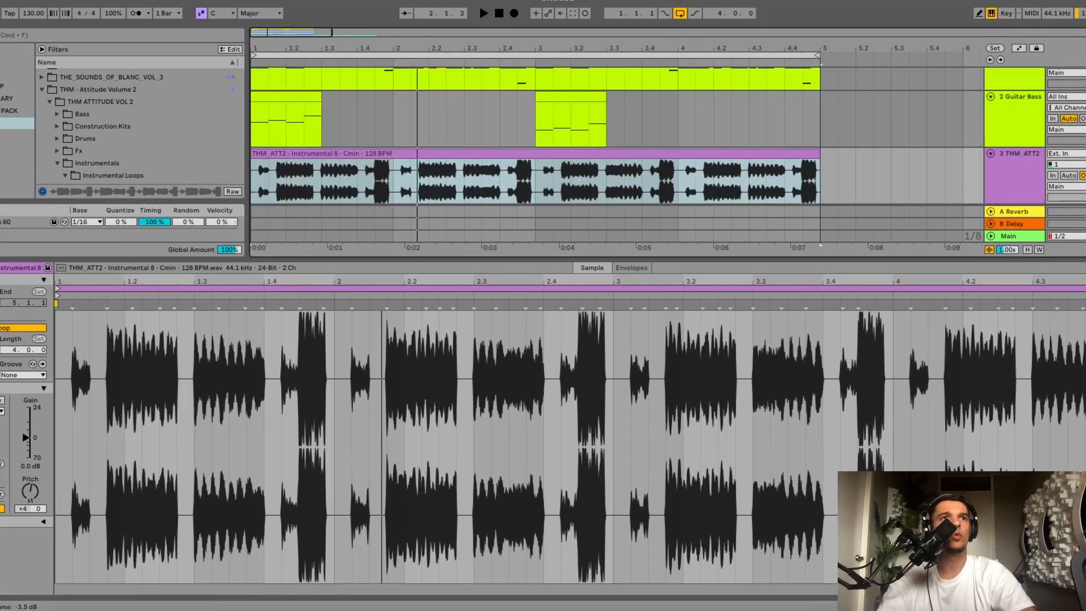
- Cut the Instrumental 8 clip down to short slices at 1.3–2.1 and 2.3–2.4, deleting the rest of it
key(space)
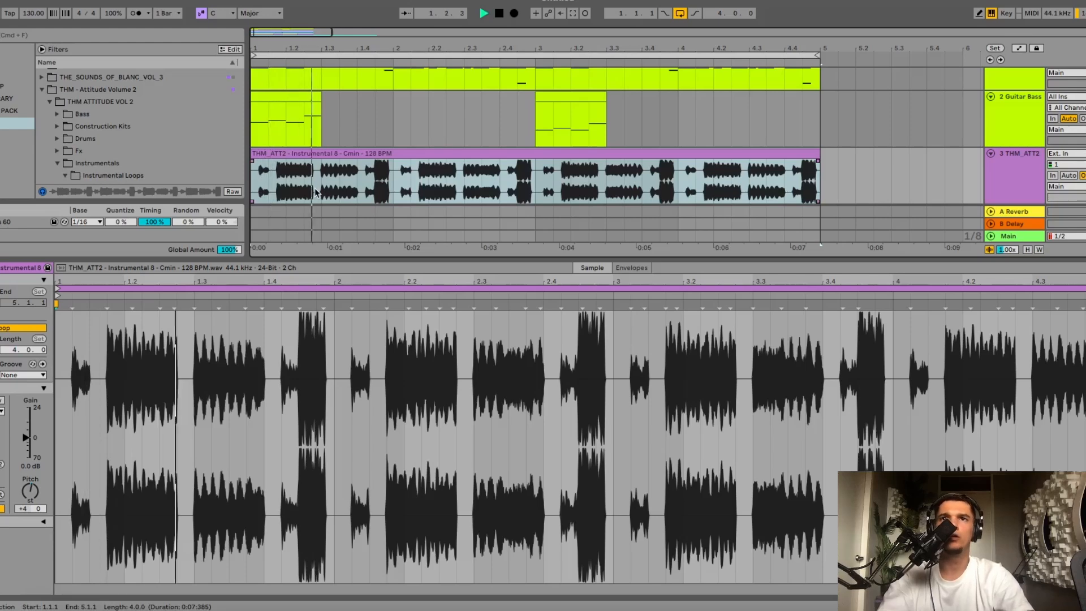
drag(323, 188, 255, 177)
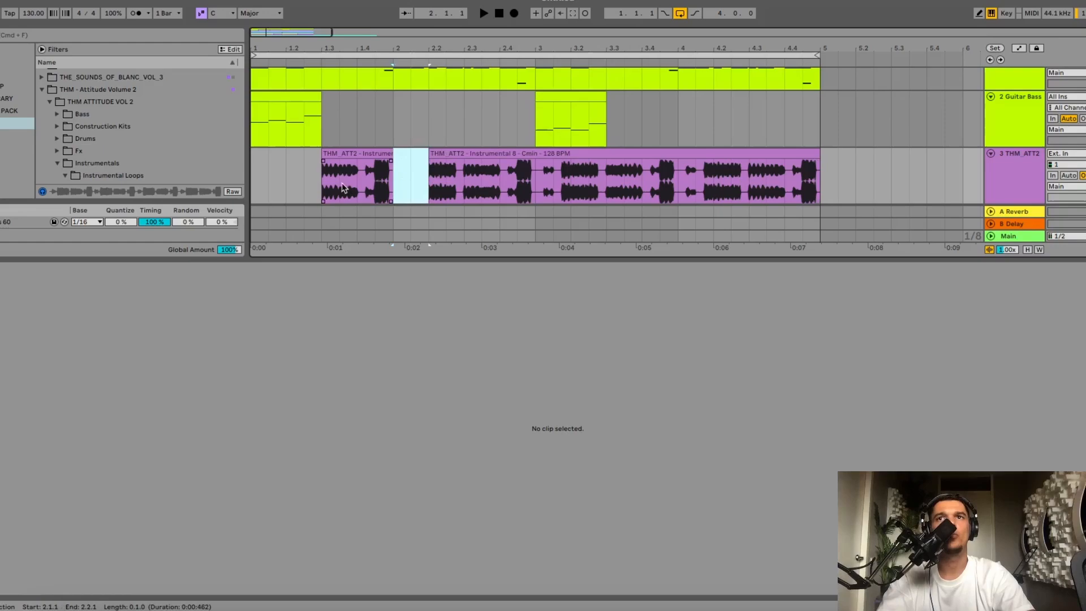
click(320, 182)
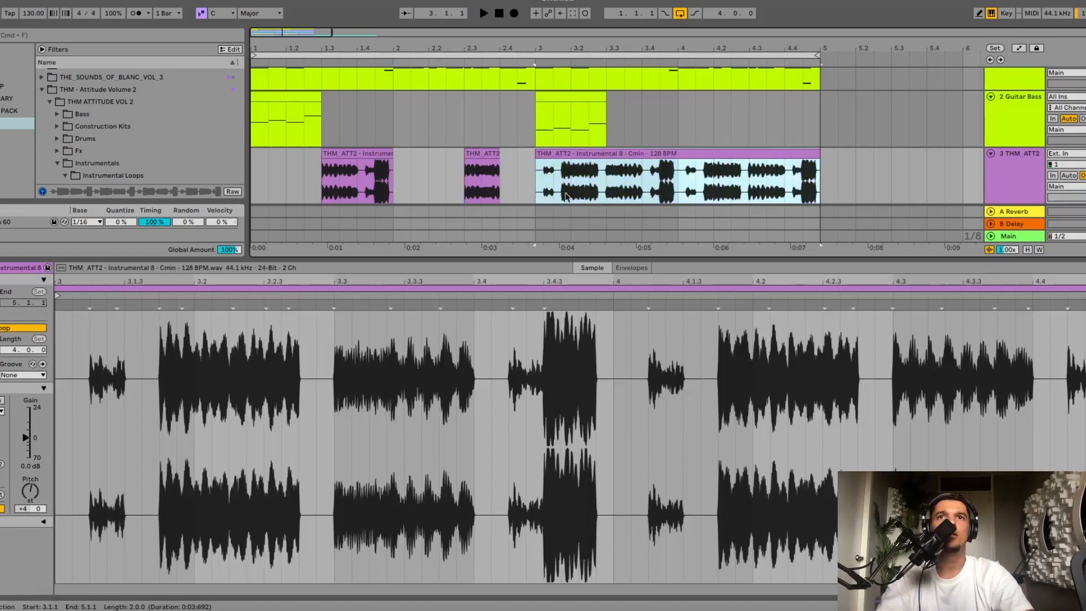
key(Delete)
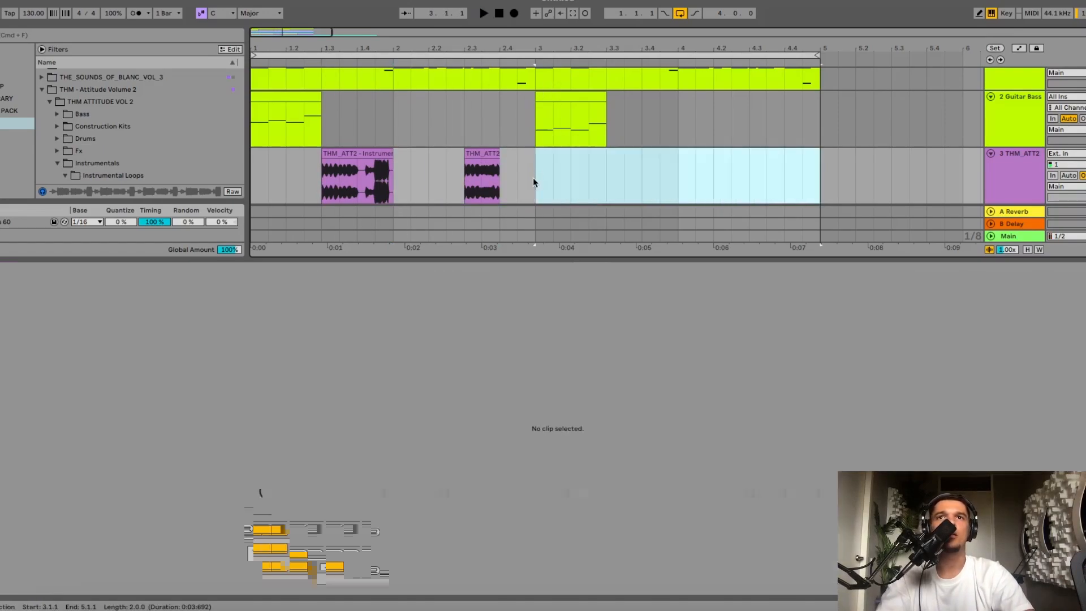
- Duplicate the first two bars of the Instrumental 8 track to bar 3 and play the result
drag(535, 182, 187, 183)
key(super+d)
key(space)
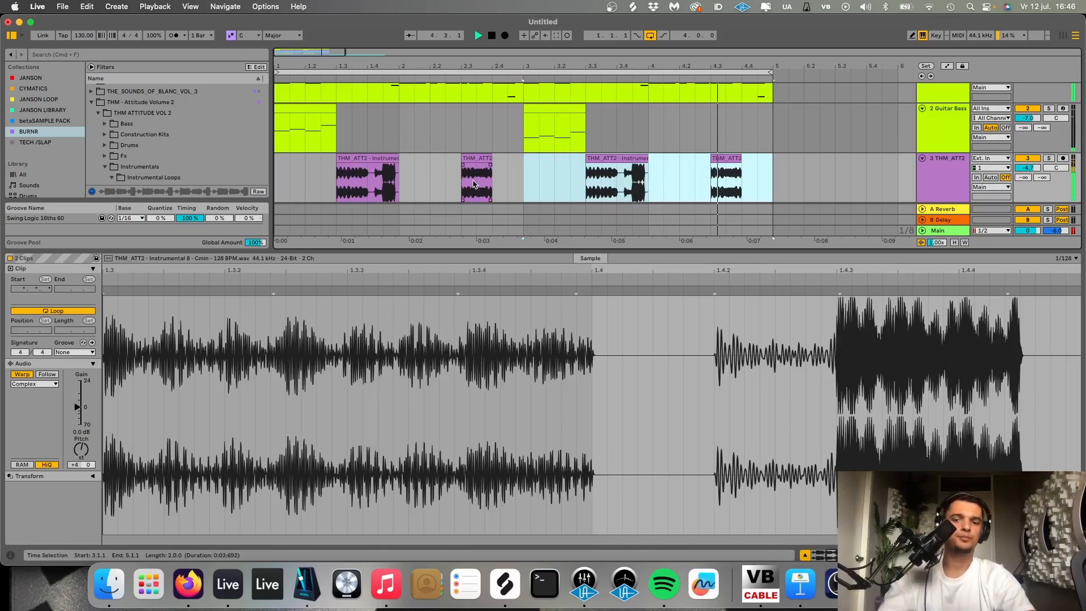
- Lower the volume of the Instrumental 8 track and slightly lower the Clap Loop 6 track during playback
key(shift+Tab)
drag(1033, 168, 1032, 178)
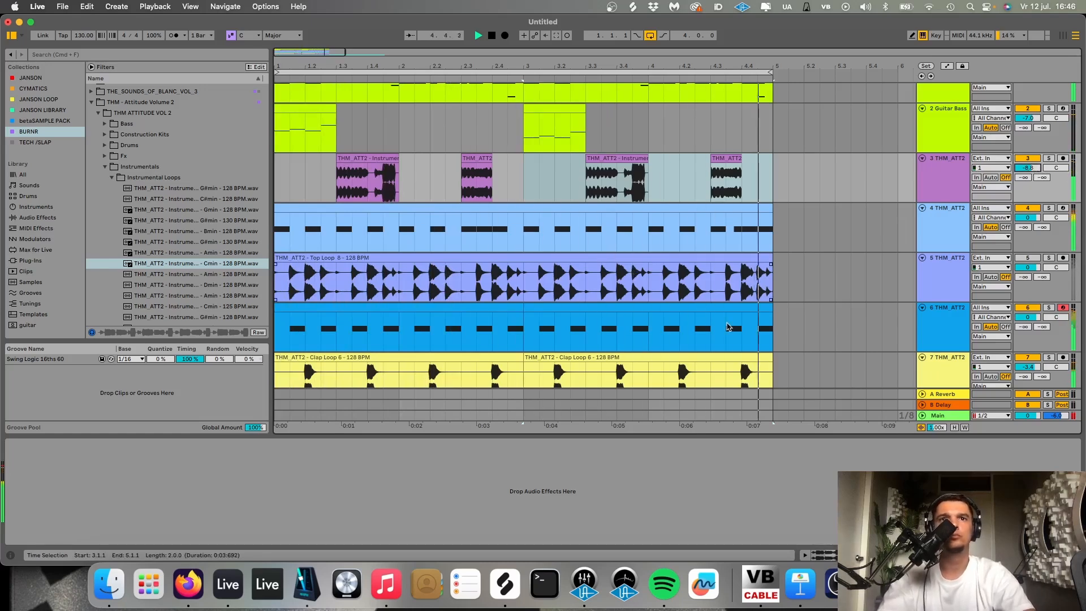
scroll(727, 327, down, 3)
drag(1028, 293, 1028, 293)
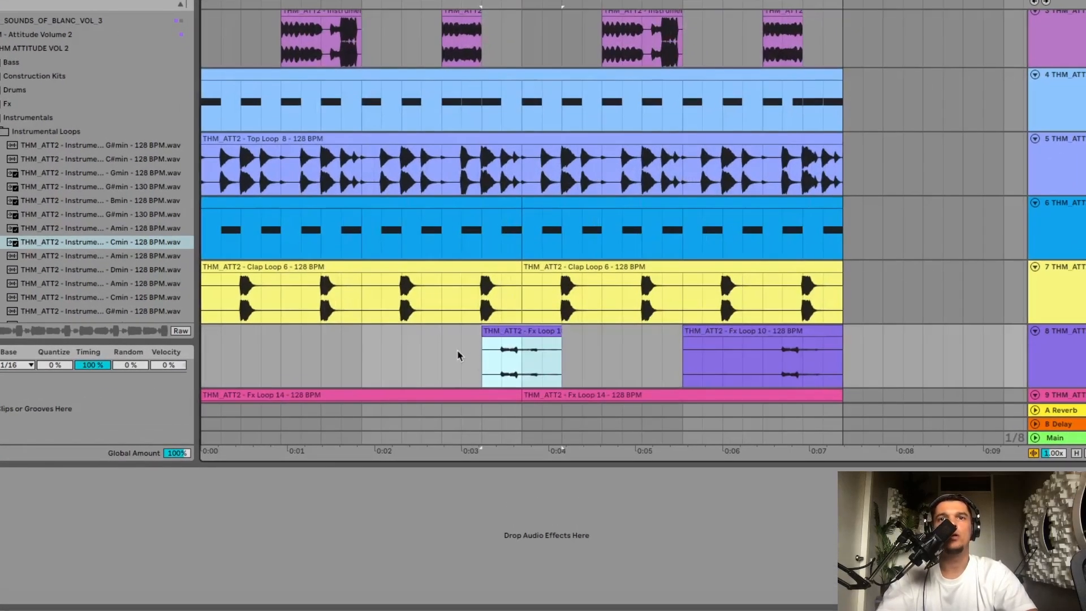
- Move the first Fx Loop 10 clip one beat forward to 2.4 and delete the part extending past bar 3
click(458, 354)
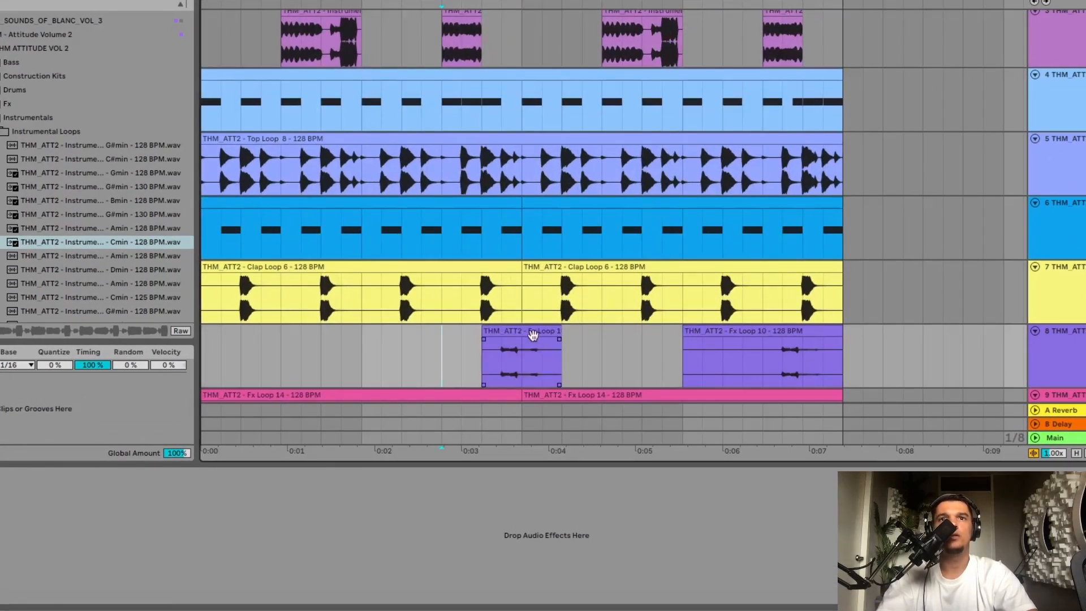
key(space)
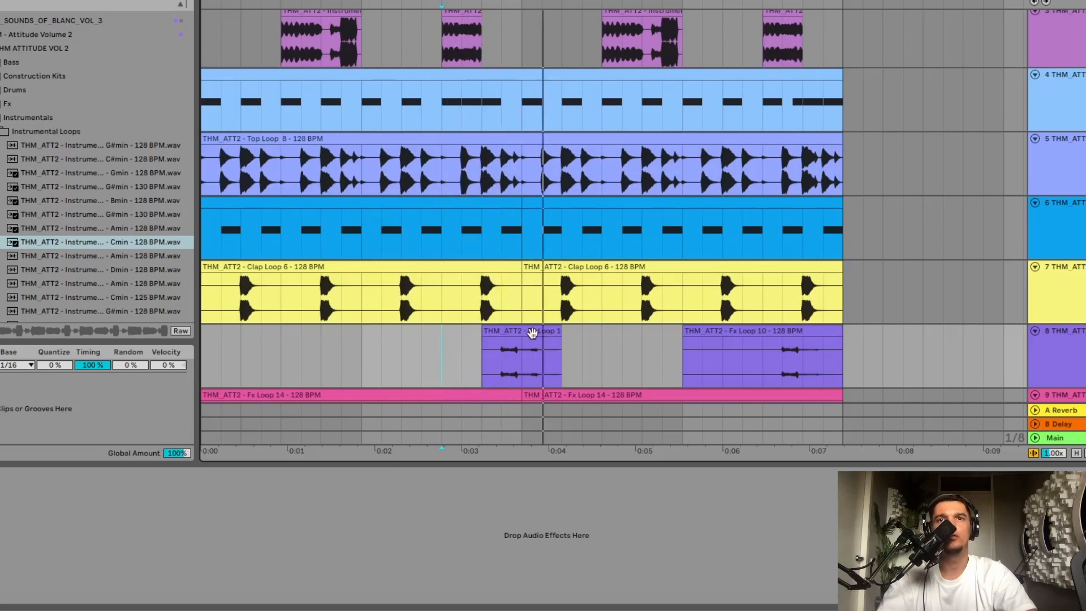
key(space)
drag(527, 354, 597, 354)
key(Delete)
click(447, 354)
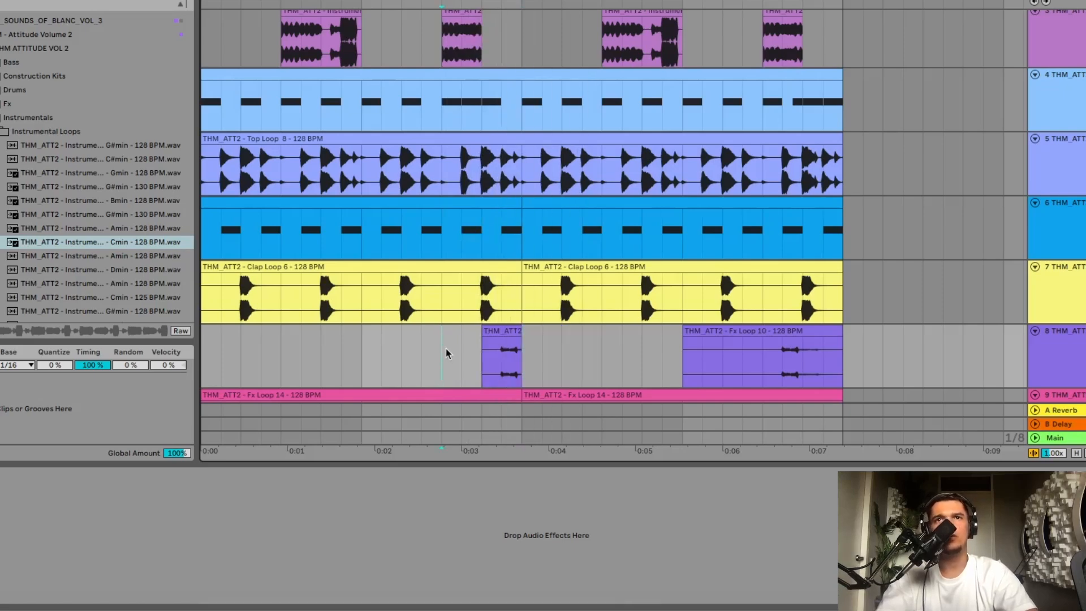
- Delete the short Instrumental 8 slices at 4.3 and 2.3, auditioning the arrangement in between
scroll(806, 261, up, 3)
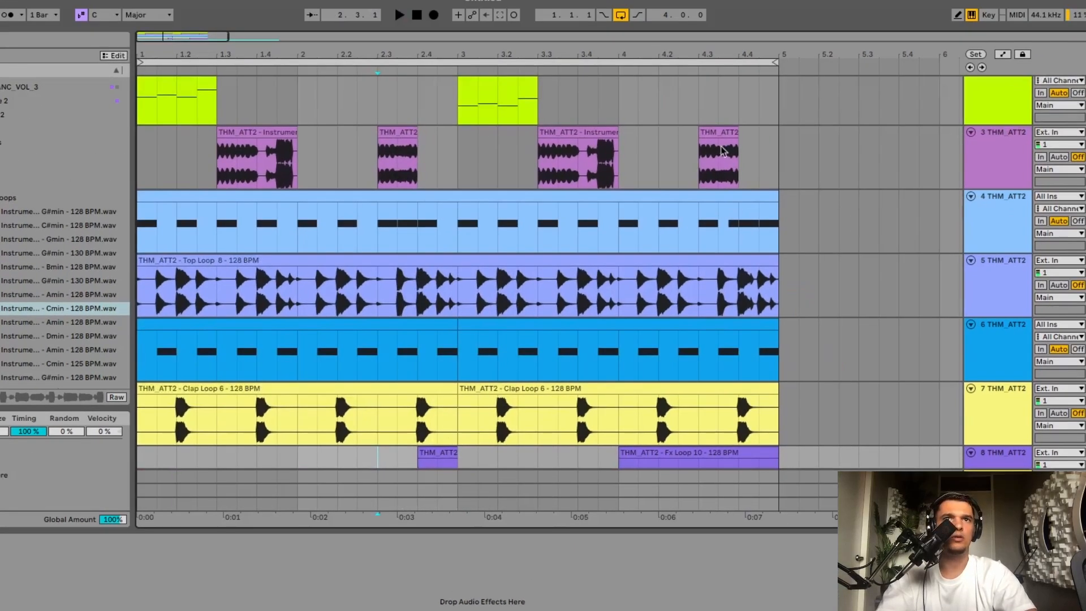
click(783, 11)
key(Delete)
key(space)
scroll(550, 167, down, 5)
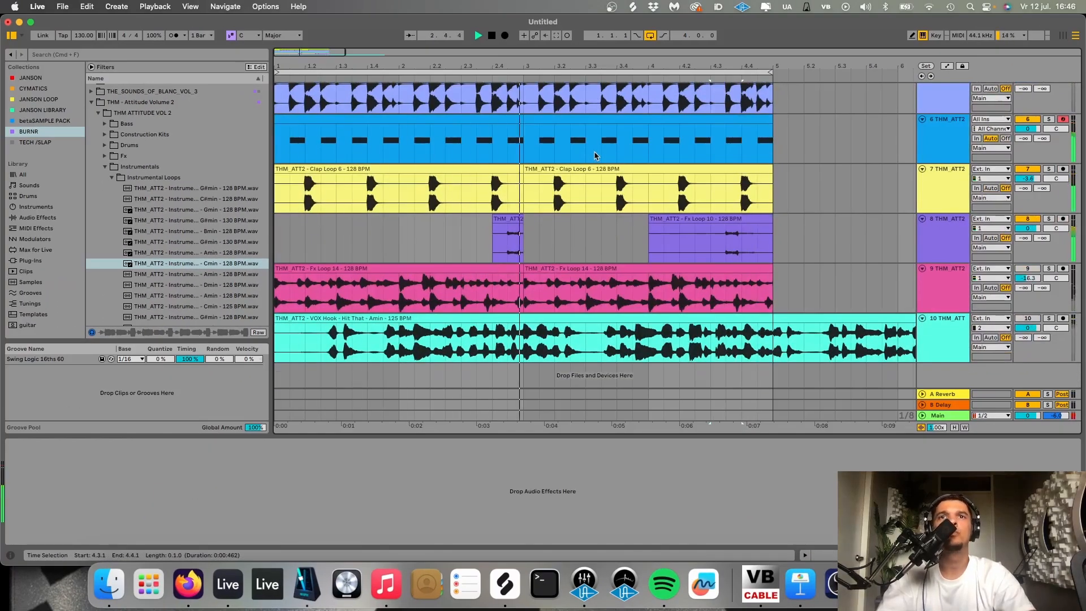
scroll(593, 154, up, 5)
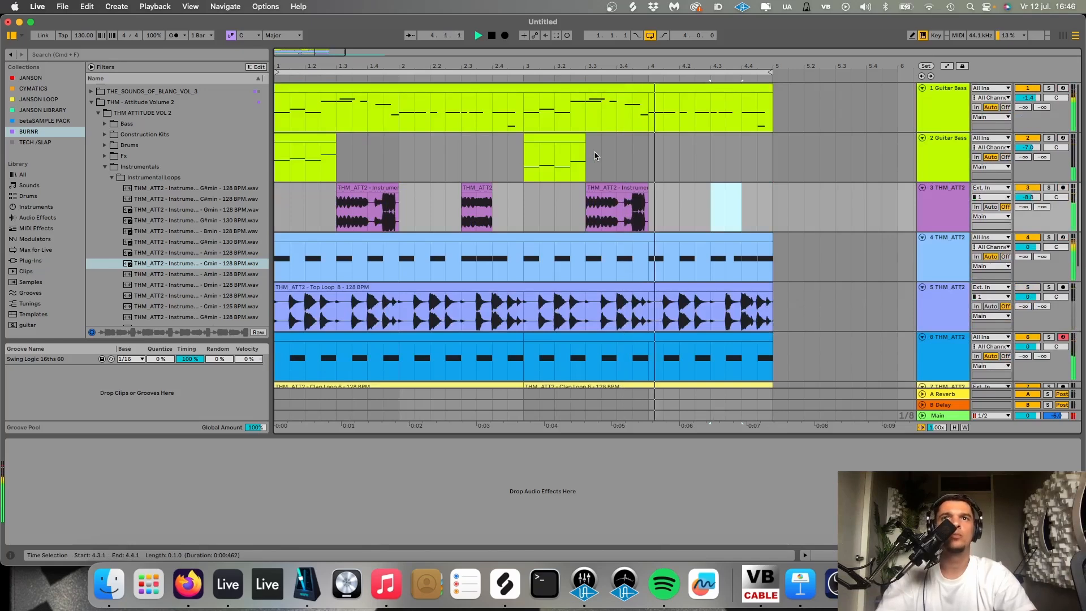
click(482, 185)
key(space)
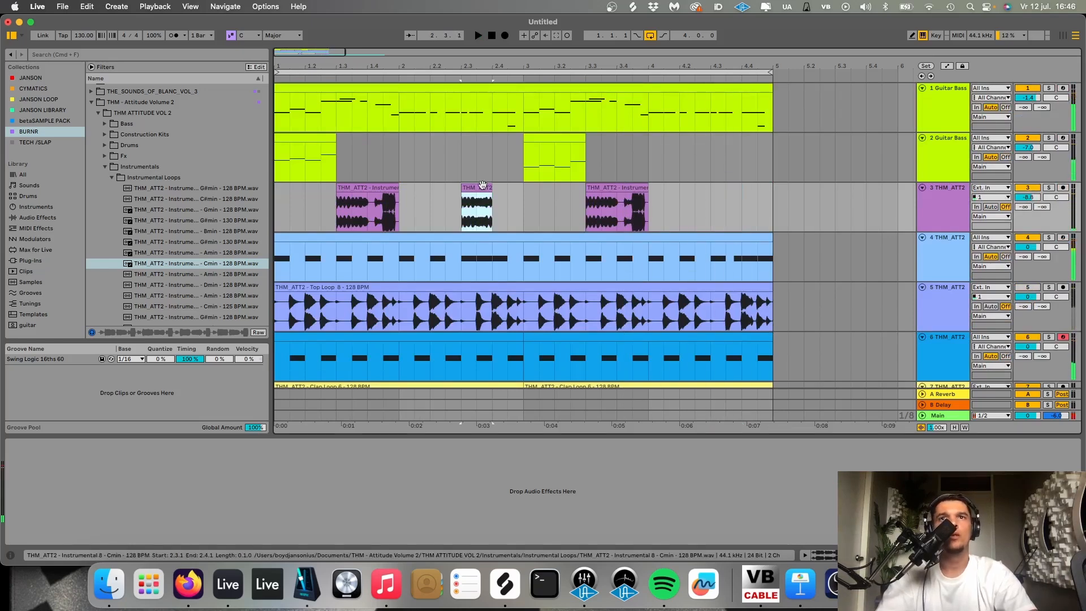
- Insert a new audio track directly below the Instrumental 8 track
scroll(481, 185, down, 5)
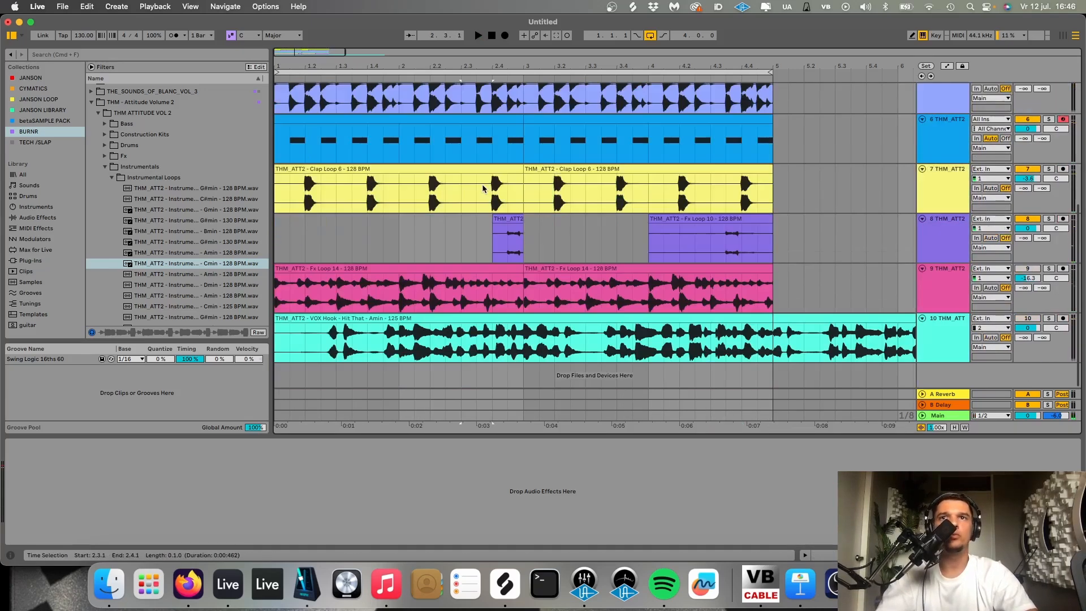
click(276, 229)
scroll(277, 229, up, 5)
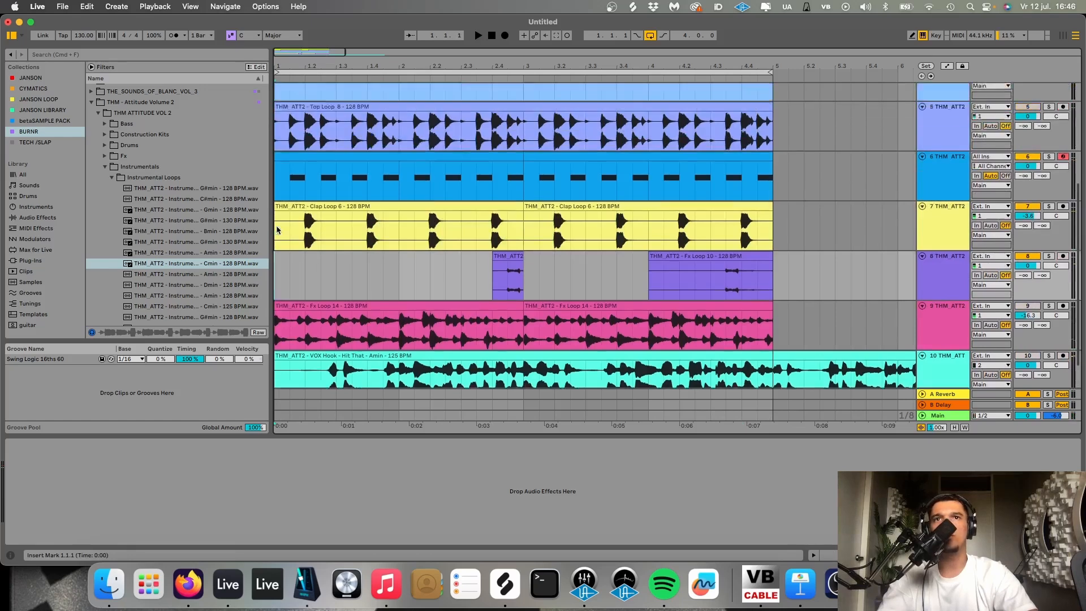
click(954, 219)
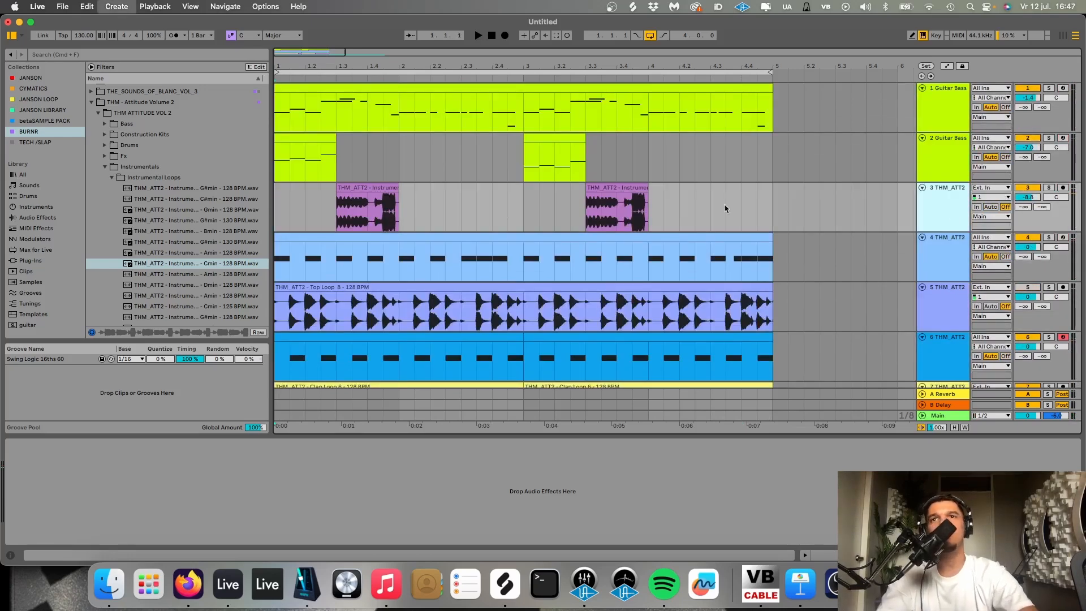
key(super+t)
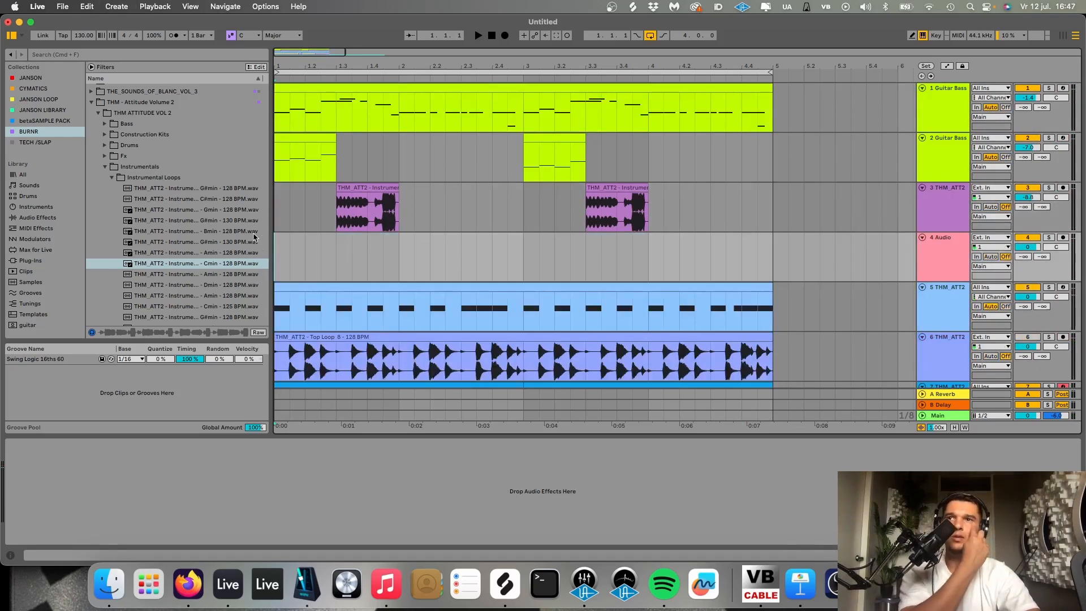
- Move the Hit That vocal hook clip out of the loop so that it starts at bar 9
scroll(450, 313, down, 5)
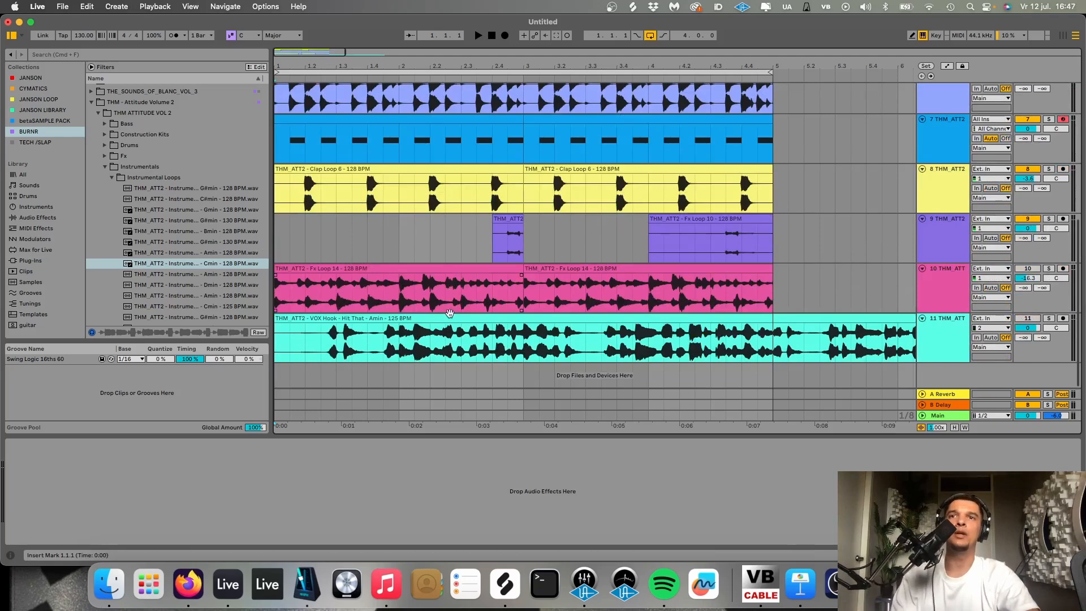
click(447, 317)
key(minus)
key(minus)
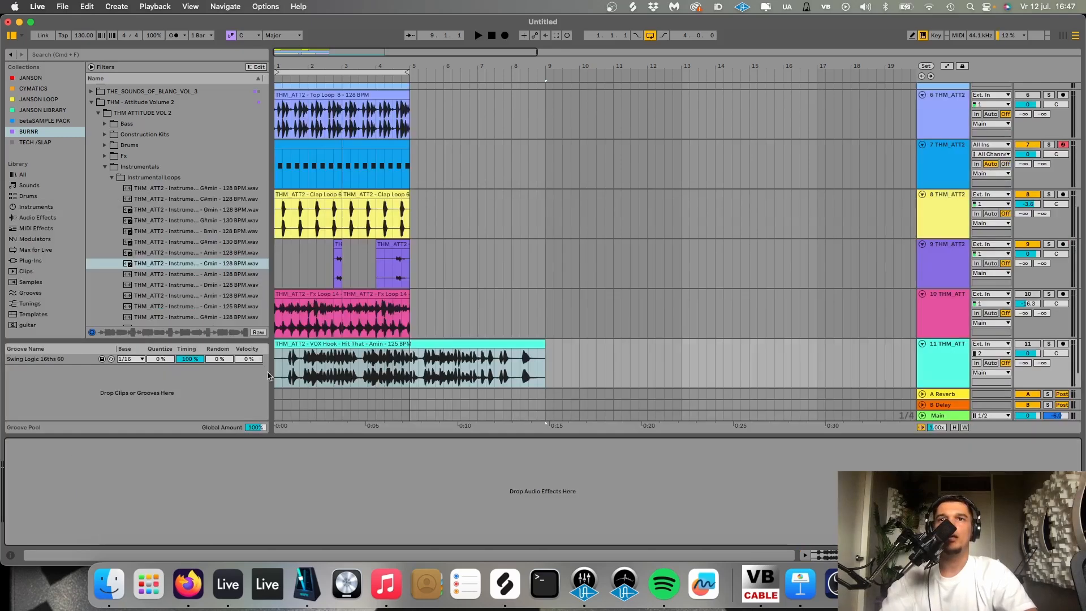
double_click(349, 355)
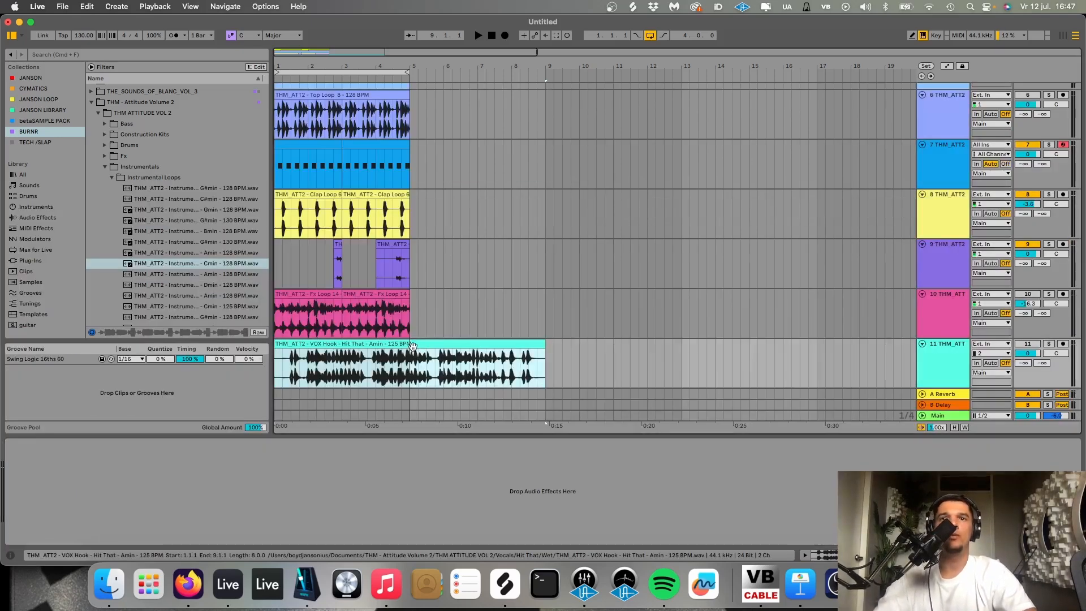
drag(415, 346, 687, 357)
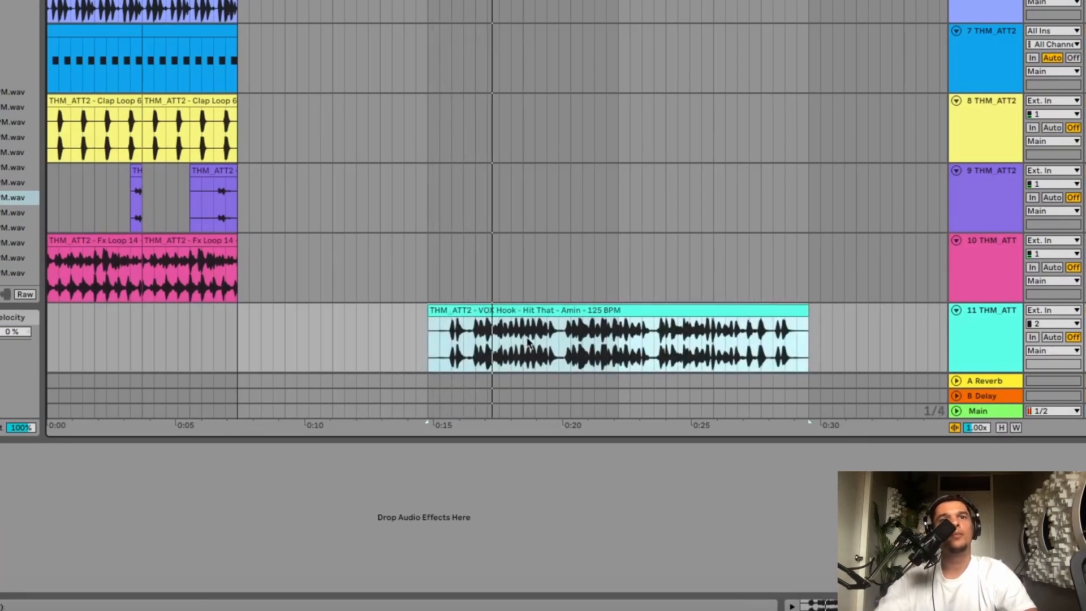
- Audition short phrases of the vocal hook, place a slice of its opening phrase at 2.3 and play it
scroll(509, 339, up, 3)
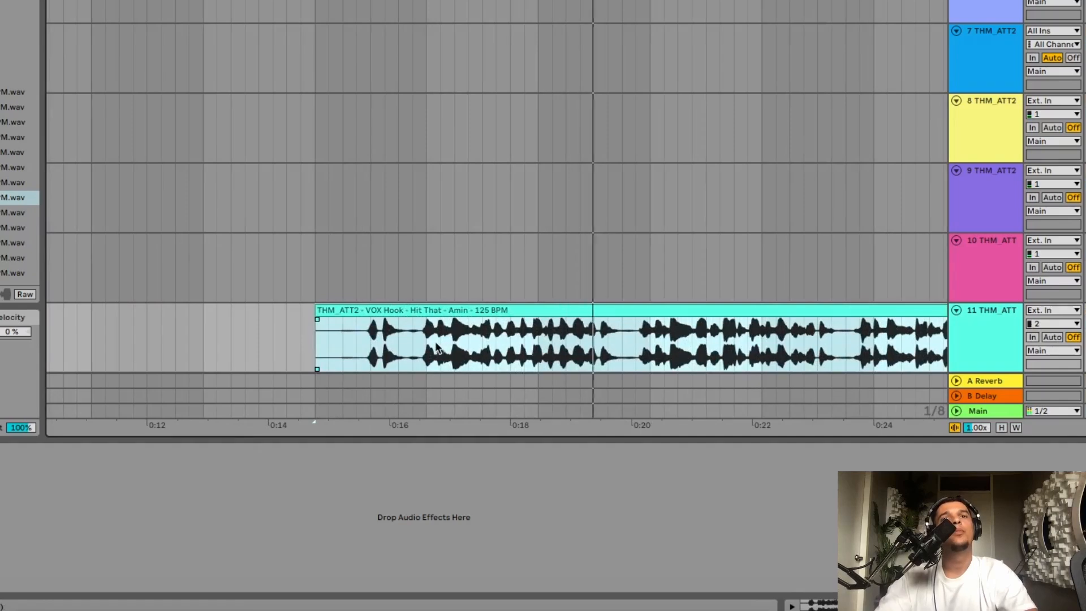
drag(427, 347, 464, 350)
key(space)
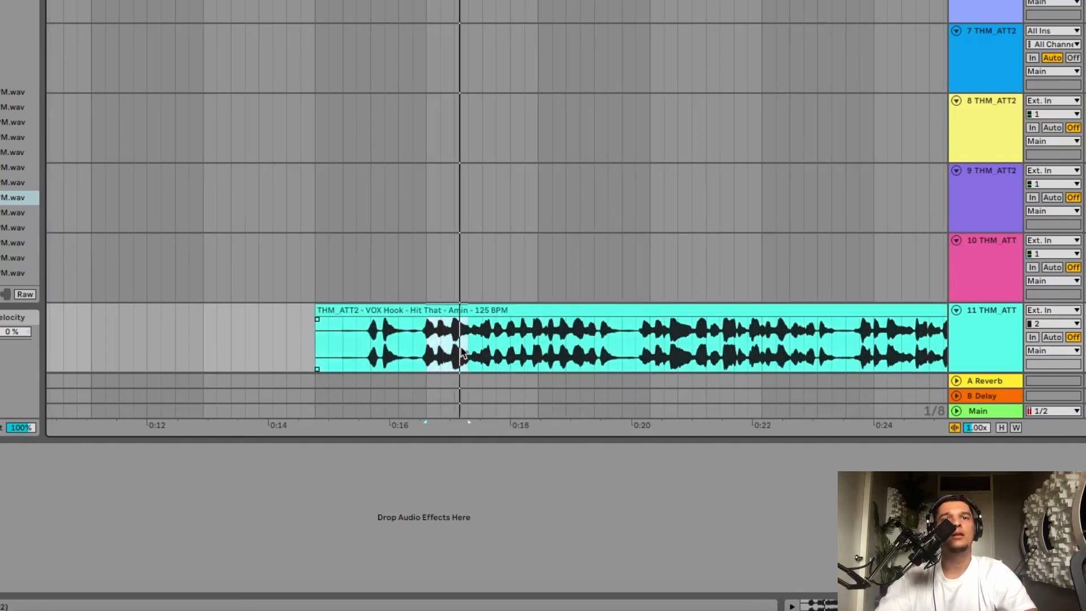
key(space)
key(space)
drag(368, 349, 417, 340)
key(space)
scroll(416, 340, left, 10)
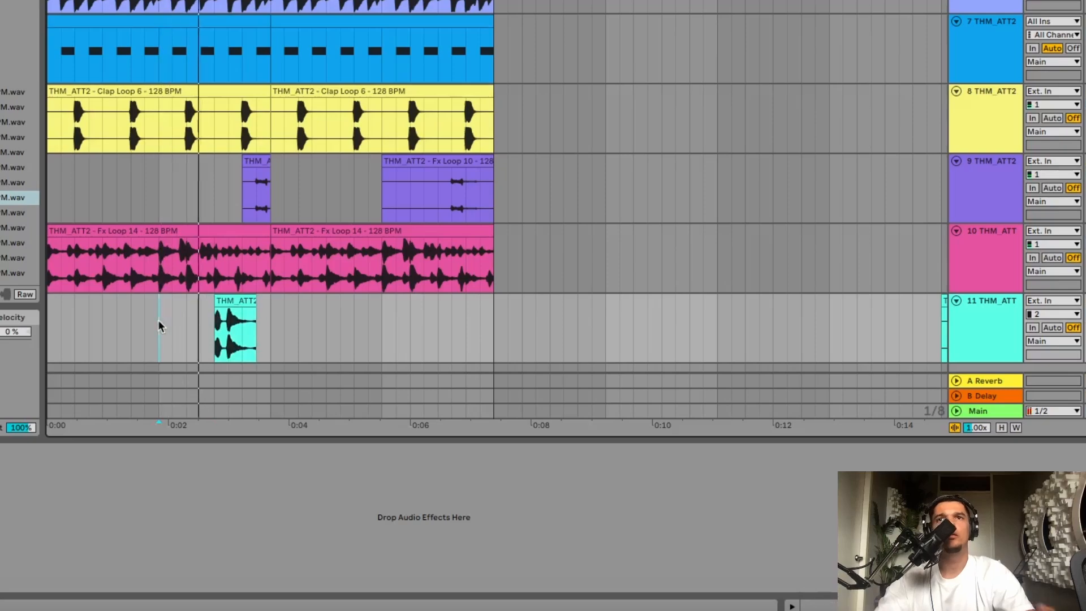
click(220, 324)
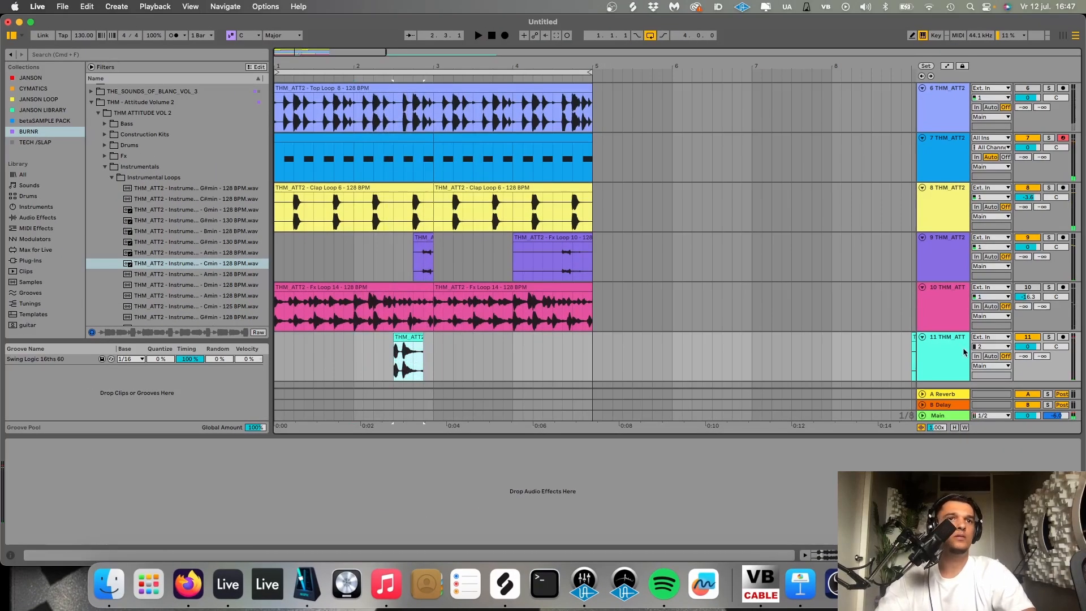
- Find the Delay effect, add it to the vocal hook track and set its Dry/Wet to 36 %
click(963, 352)
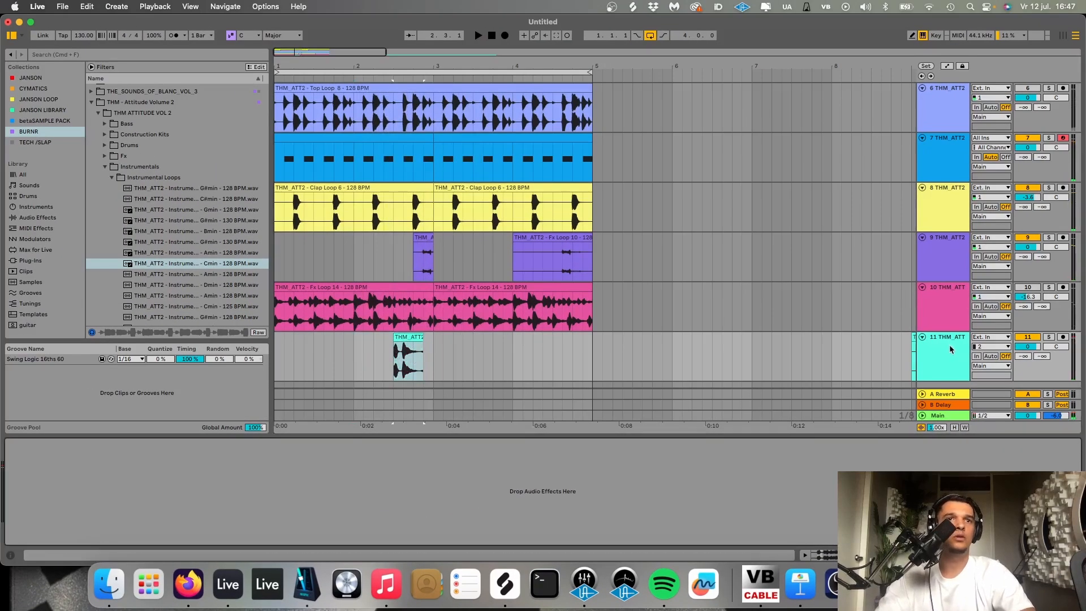
key(super+f)
text(dela)
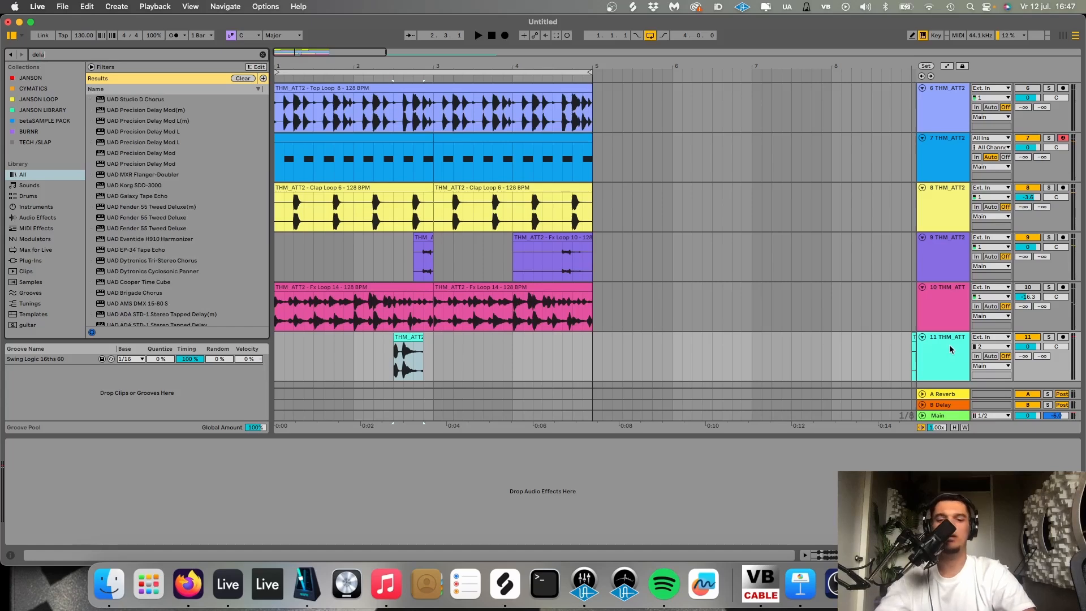
text(y)
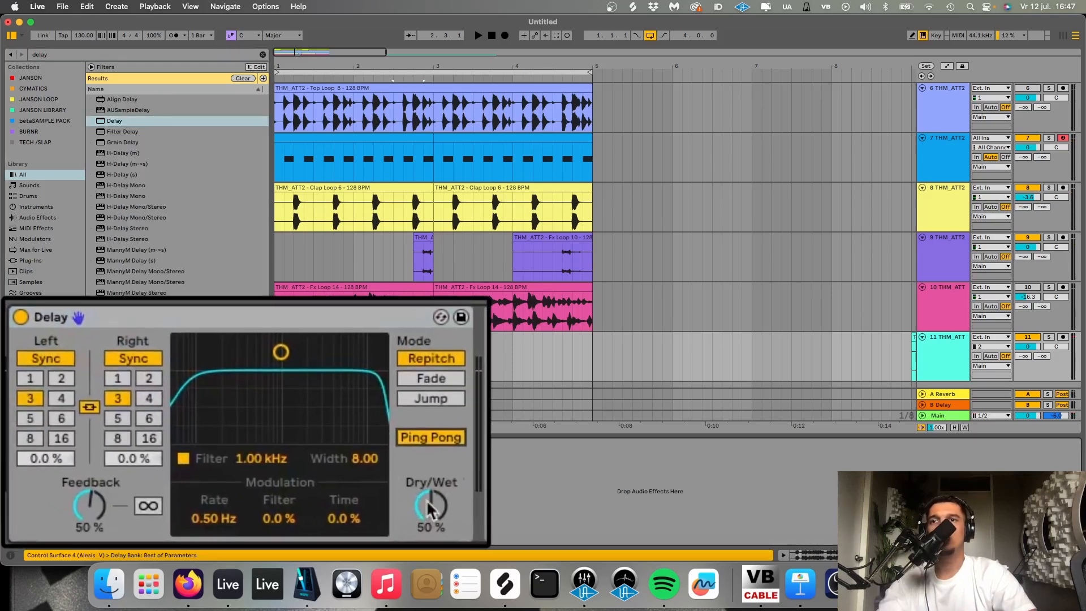
drag(199, 526, 199, 541)
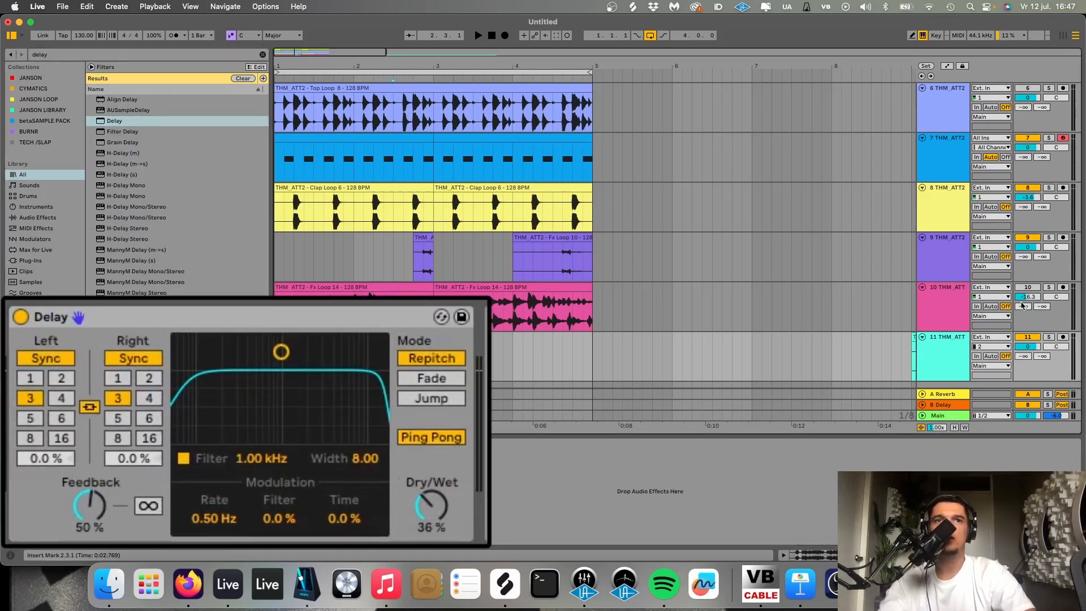
- Play the loop and lower the vocal hook track's volume to -10.9 dB
key(space)
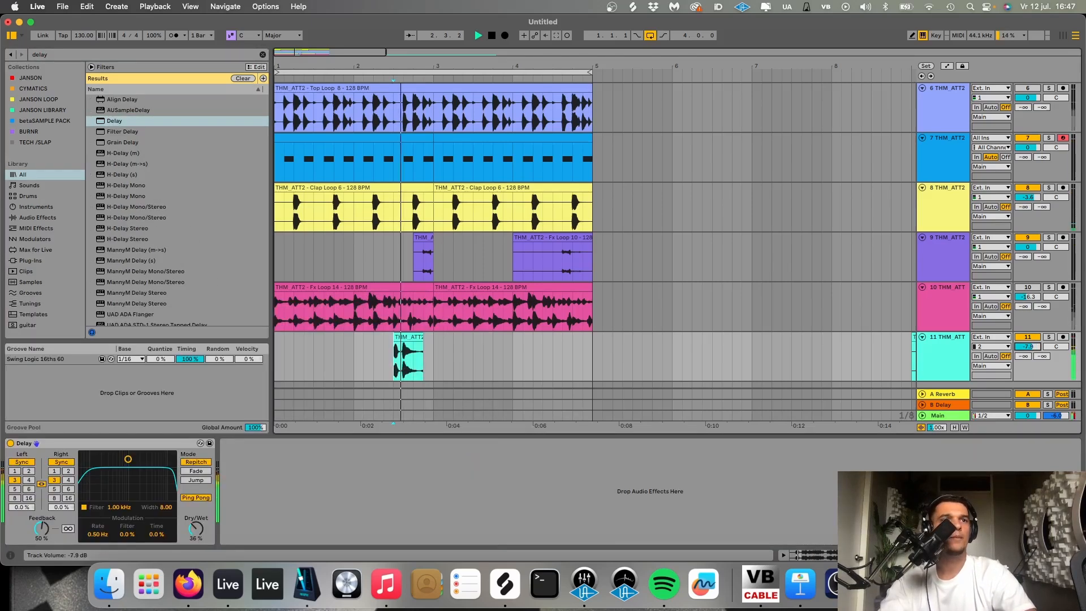
drag(1027, 346, 1027, 368)
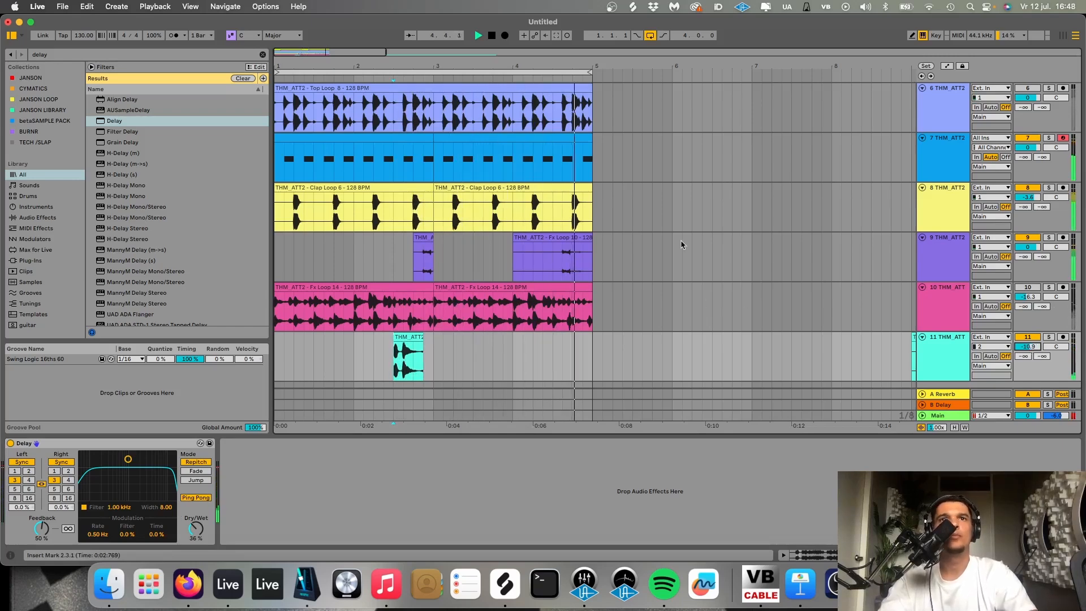
key(space)
- Copy the Clap Loop 6 hit at 4.4 to 4.3.3 and lower the gain of the copied slice
scroll(592, 221, up, 5)
drag(530, 209, 558, 209)
key(super+c)
click(504, 197)
key(super+v)
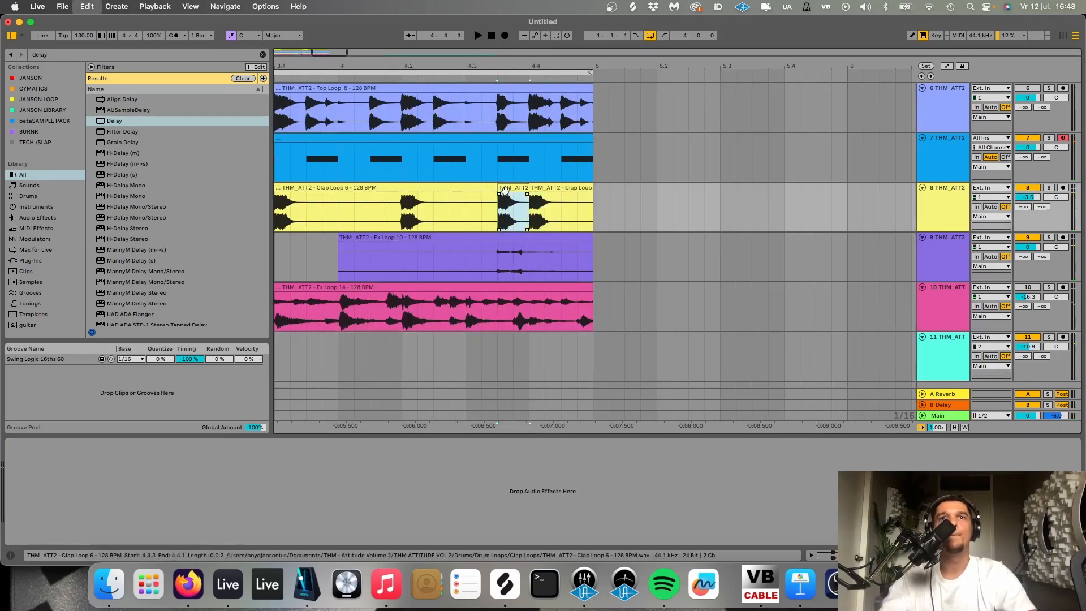
double_click(505, 189)
drag(77, 407, 78, 412)
key(shift+Tab)
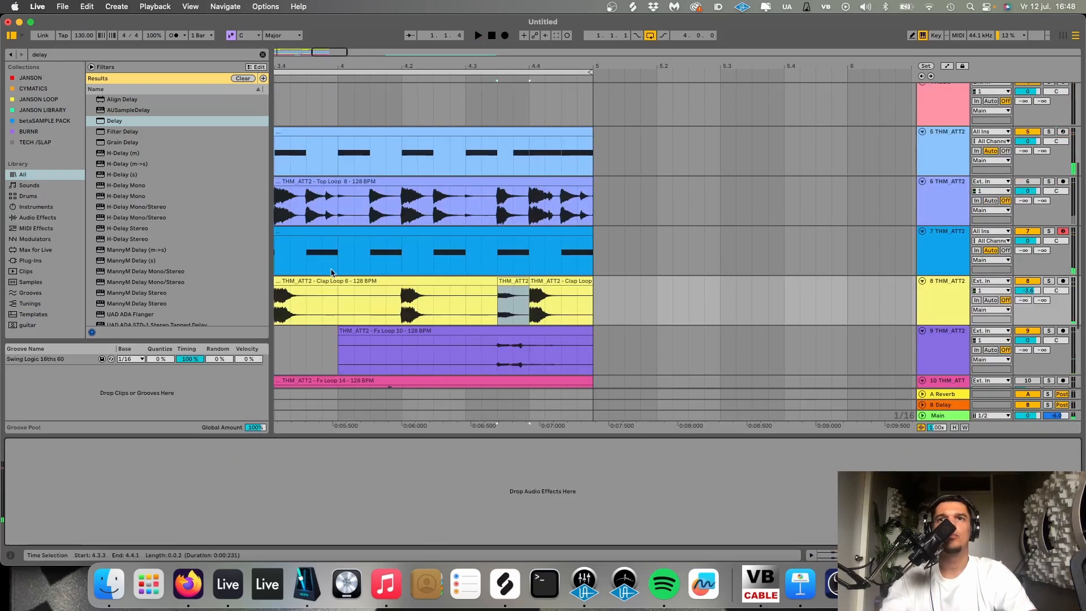
- Group the Closed Hat and Clap Loop 6 tracks, solo the group and play it
click(338, 265)
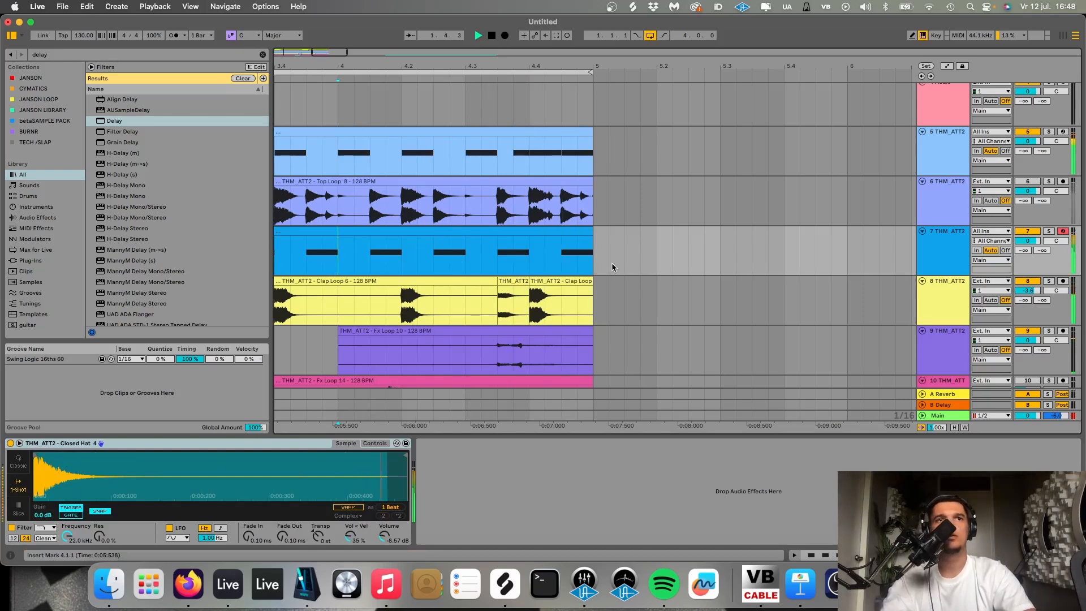
scroll(611, 262, down, 5)
click(943, 246)
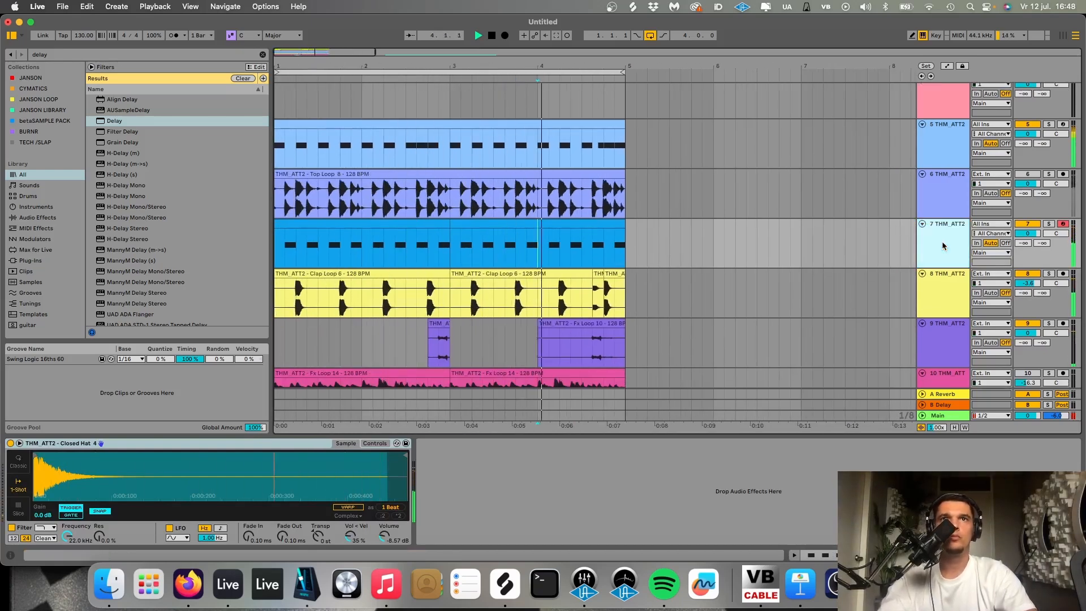
click(943, 292)
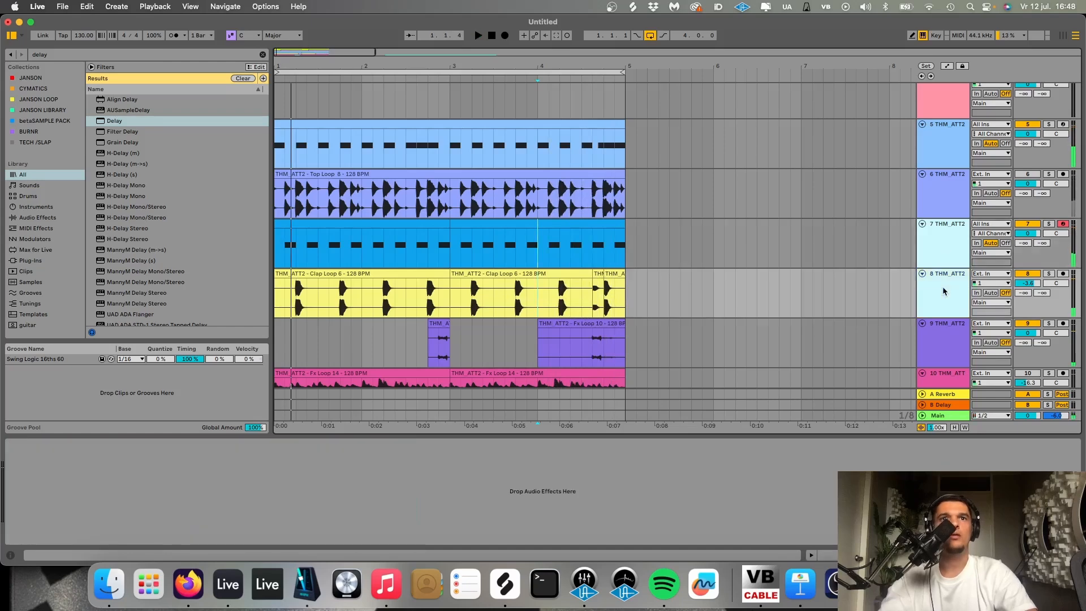
key(super+g)
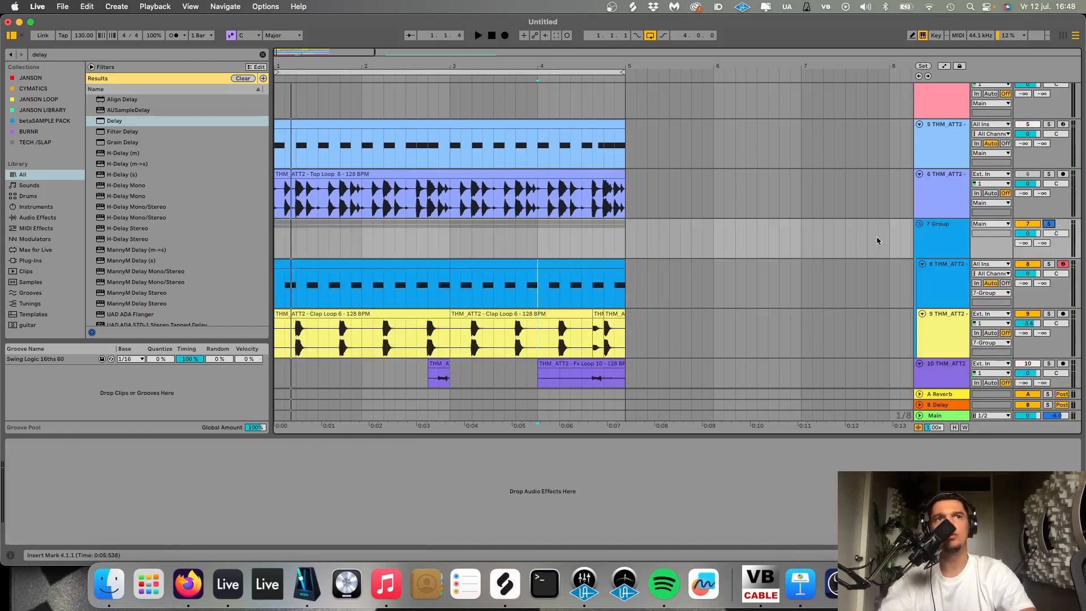
key(space)
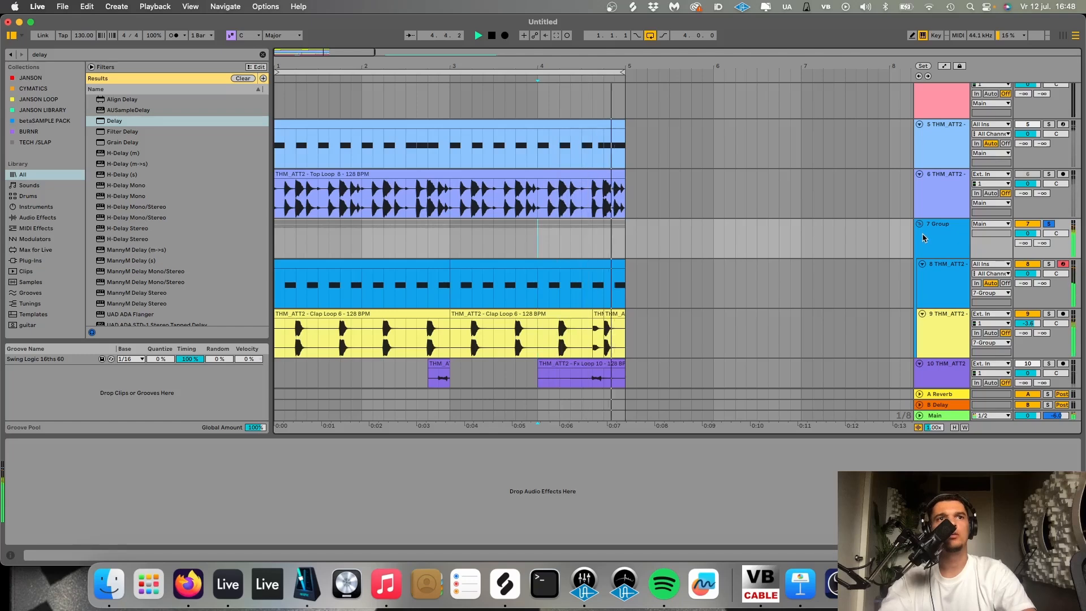
- Find the Saturator effect and add it to the hat and clap group
key(super+f)
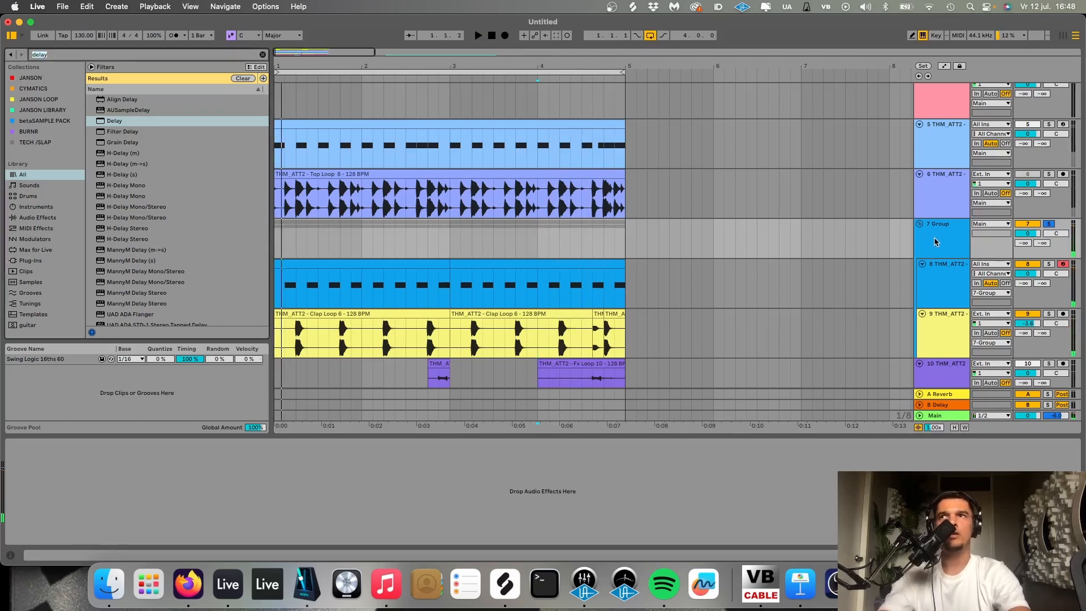
text(sa)
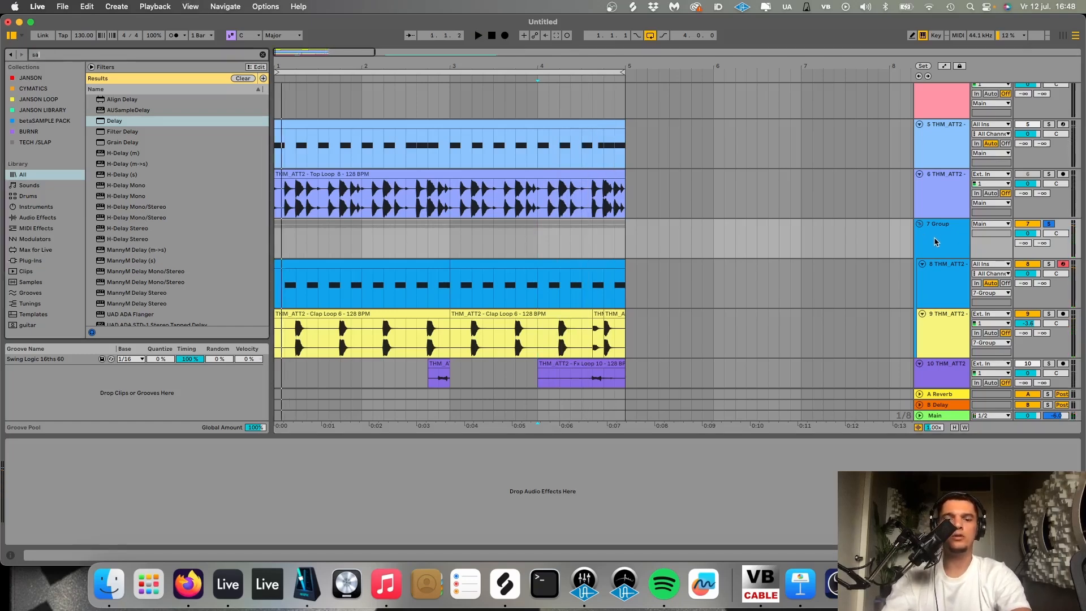
text(tur)
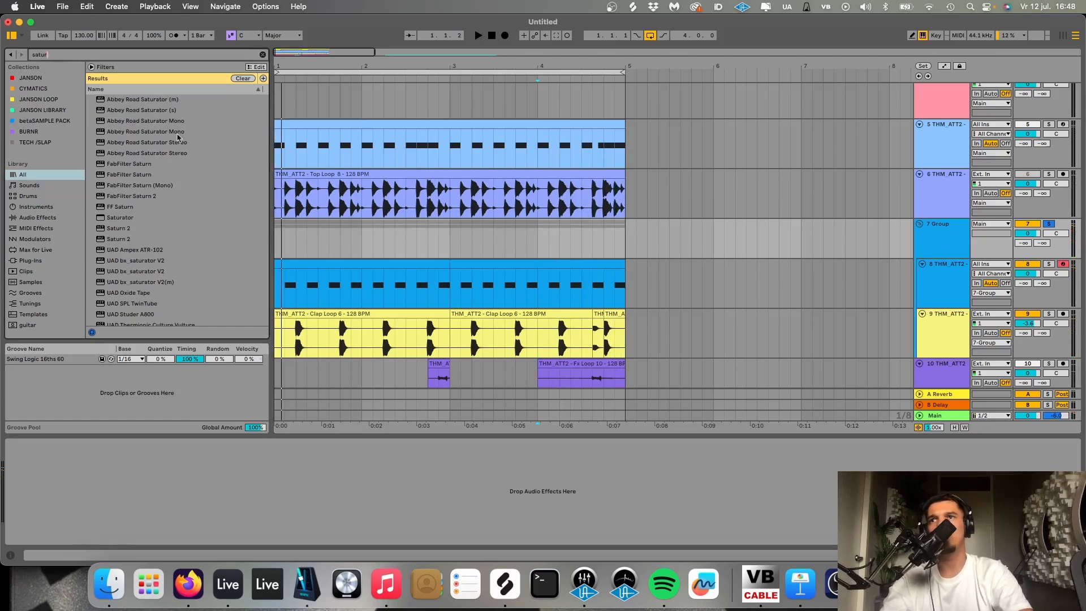
double_click(138, 219)
key(space)
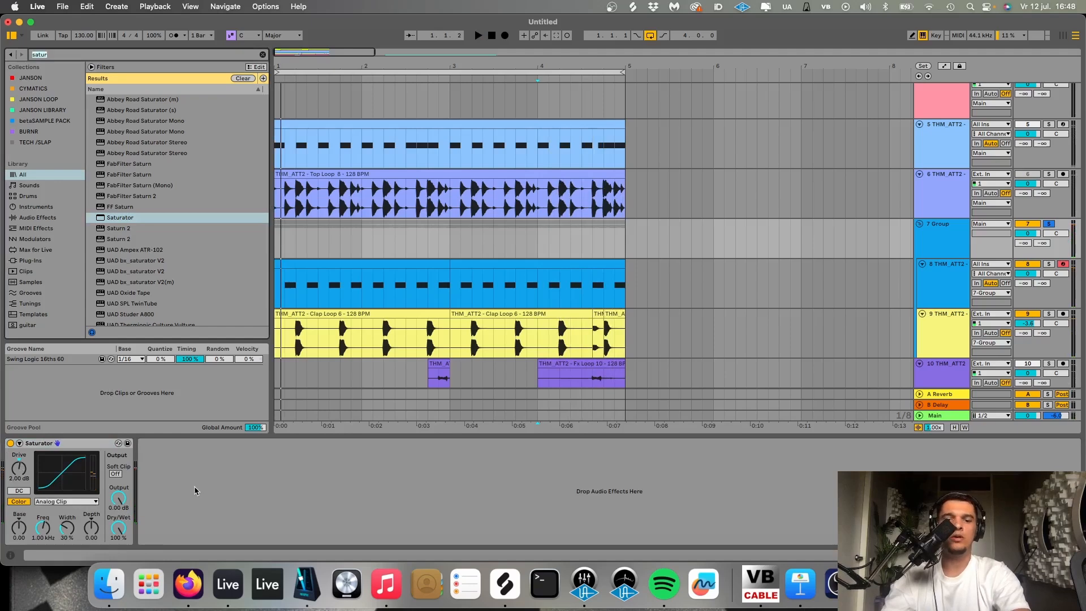
- Add a Utility after the Saturator, wrap it in an Audio Effect Rack and show the rack's chain list
text(uti)
key(Down)
key(Return)
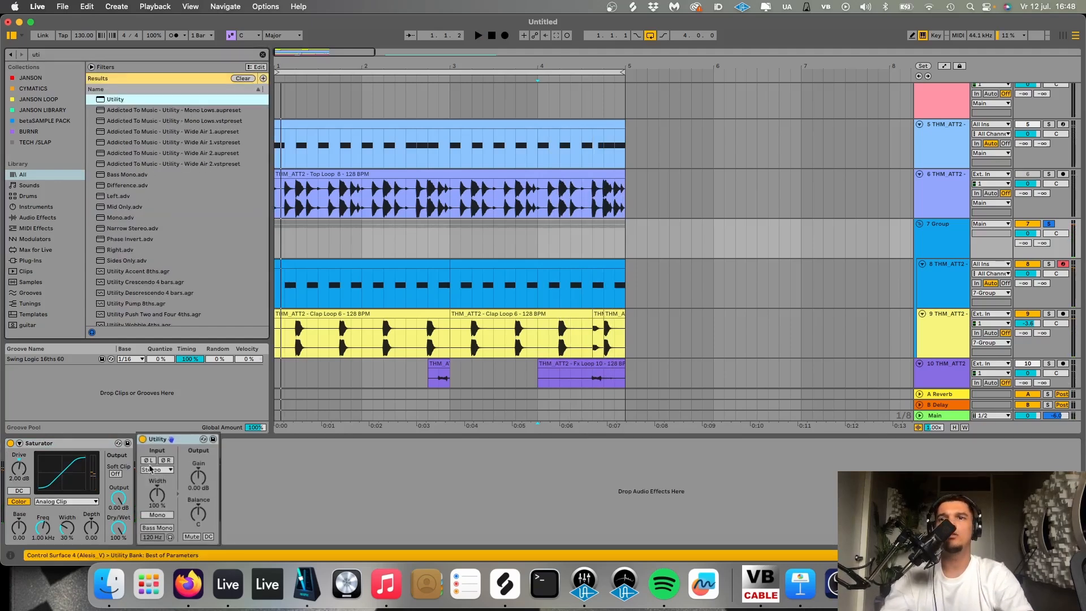
key(super+g)
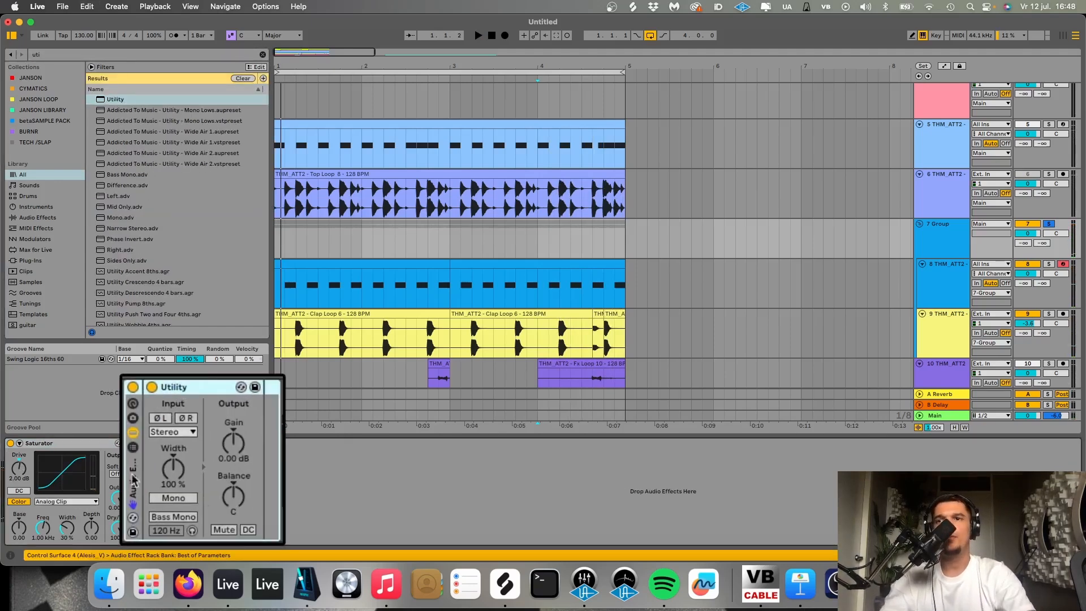
click(133, 449)
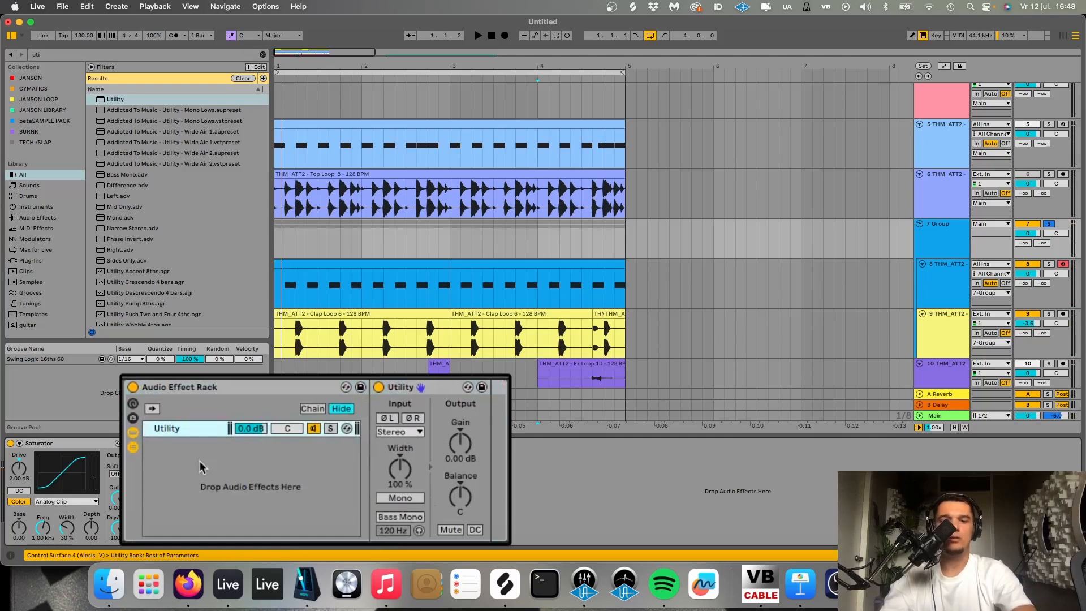
- Add Reverb as a second chain in the rack, solo that chain, set Dry/Wet to 100 % and play
drag(117, 302, 246, 514)
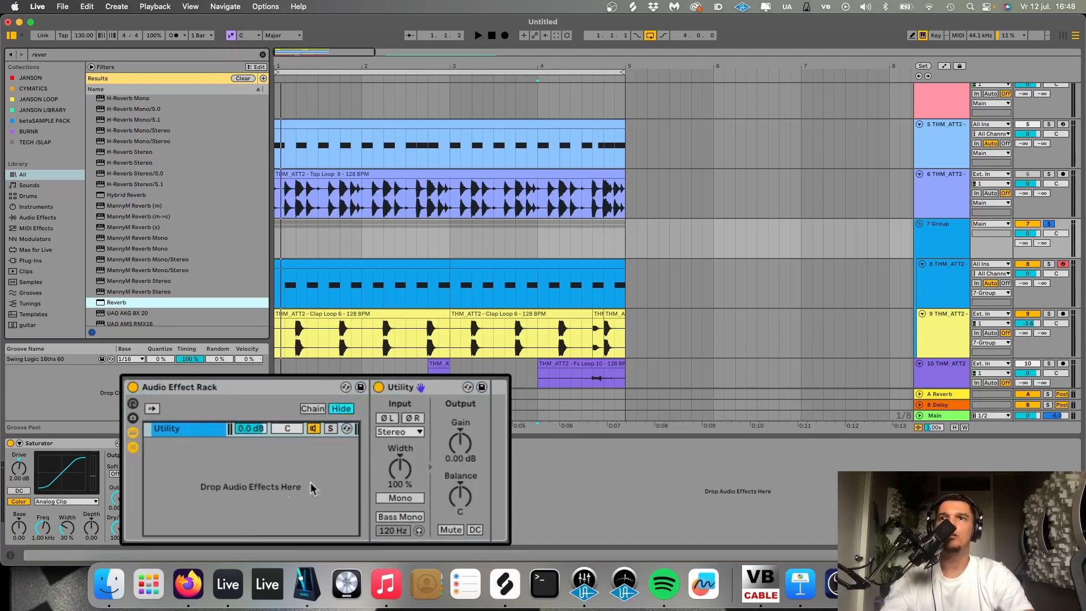
drag(313, 488, 314, 486)
click(331, 445)
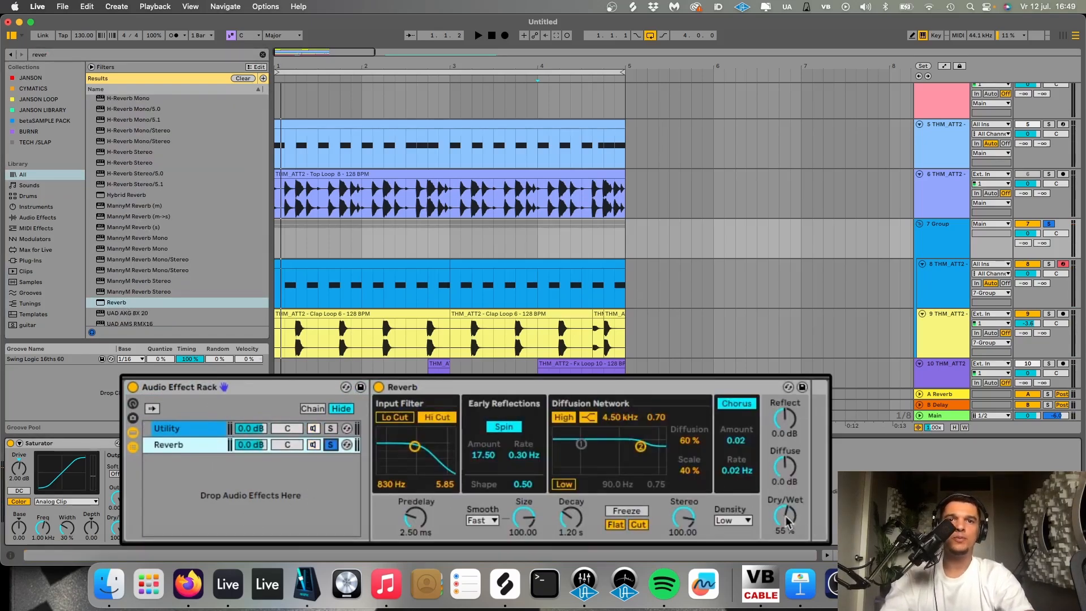
drag(785, 521, 784, 520)
key(space)
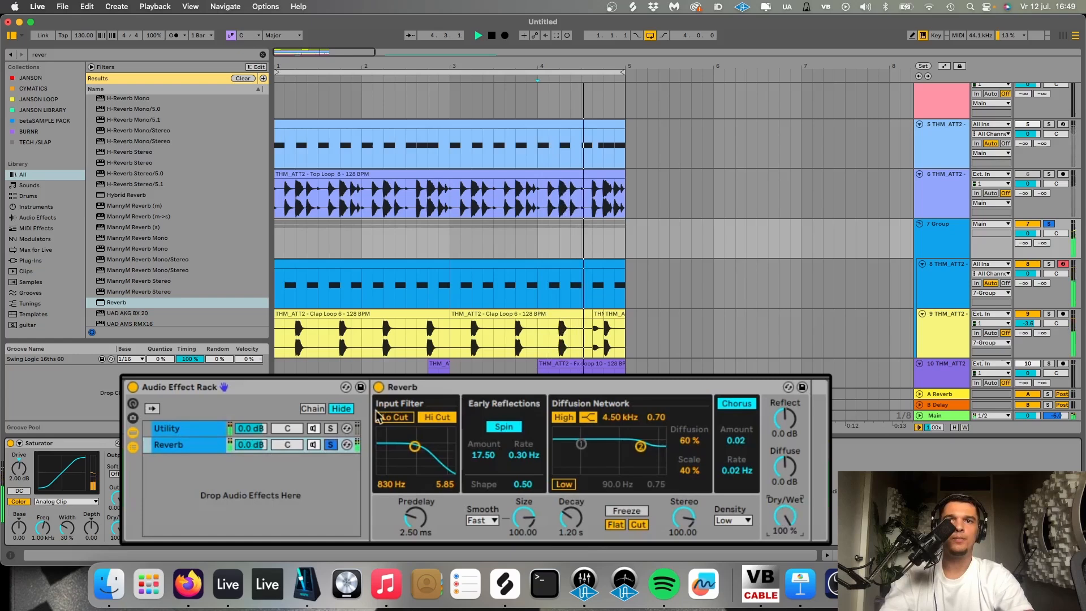
- Turn off the Reverb's Spin, Chorus and High filter, enable Lo Cut and set the input filter to 914 Hz with 0.50 width
click(493, 424)
click(748, 404)
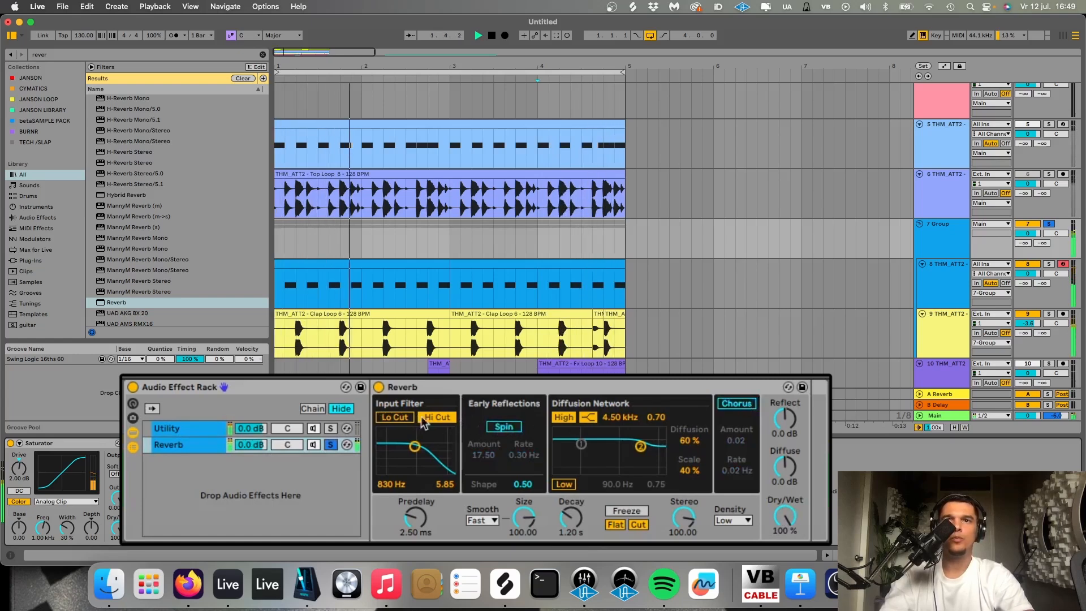
click(394, 416)
drag(414, 446, 415, 468)
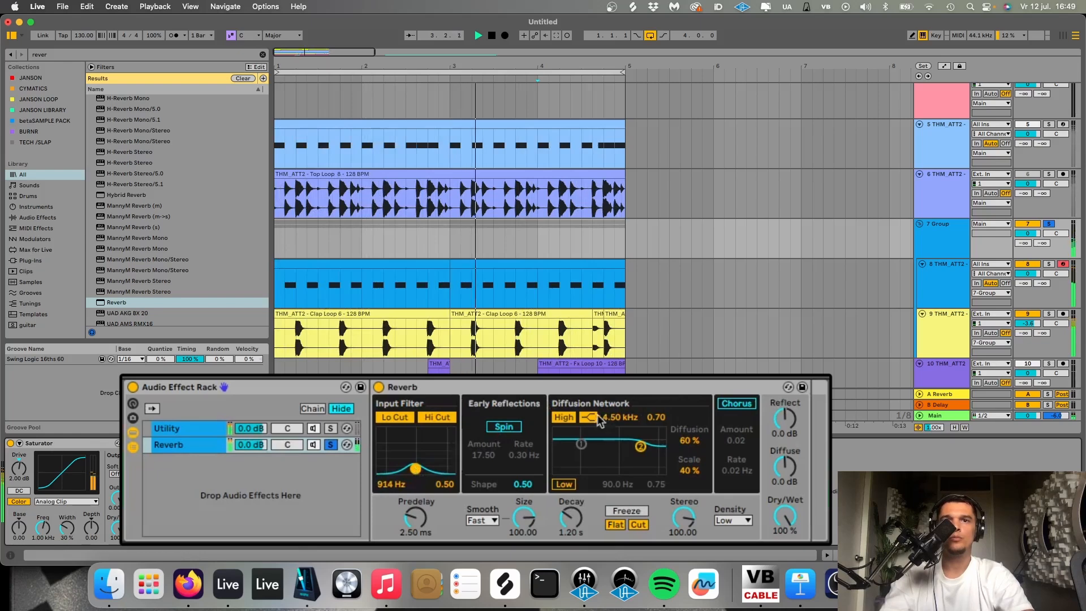
click(564, 418)
- Lower the Reverb chain to -7.7 dB, unsolo it and set the reverb Decay to 851 ms
drag(252, 445, 252, 449)
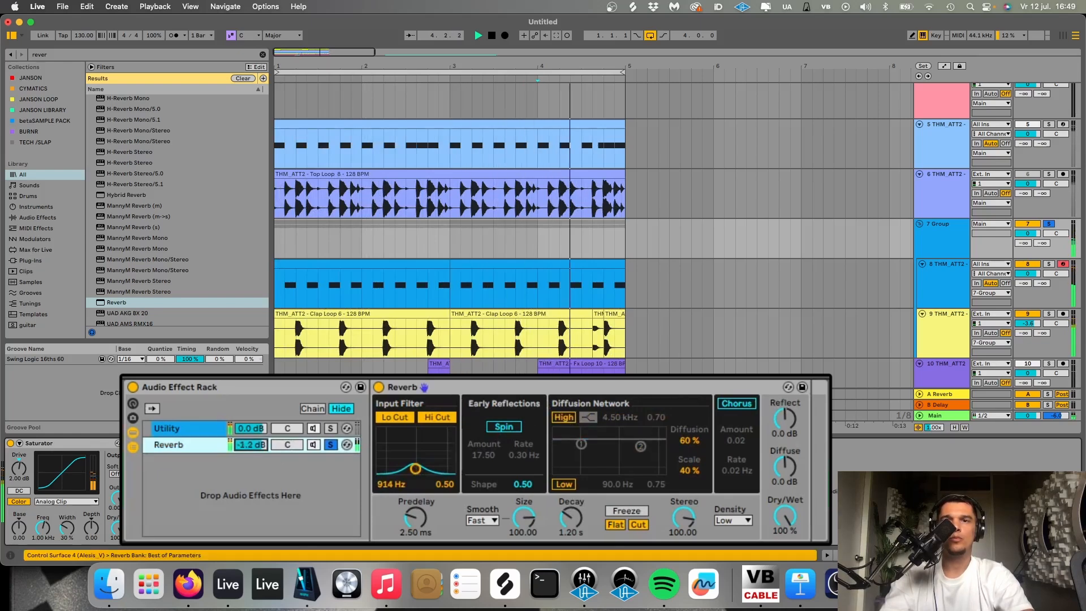
click(331, 446)
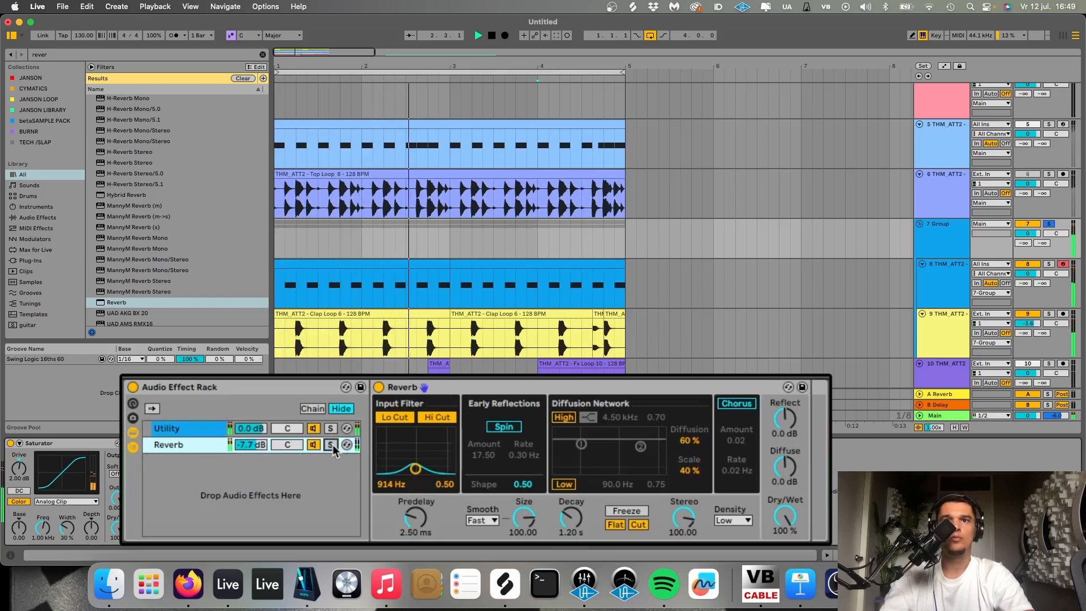
click(582, 521)
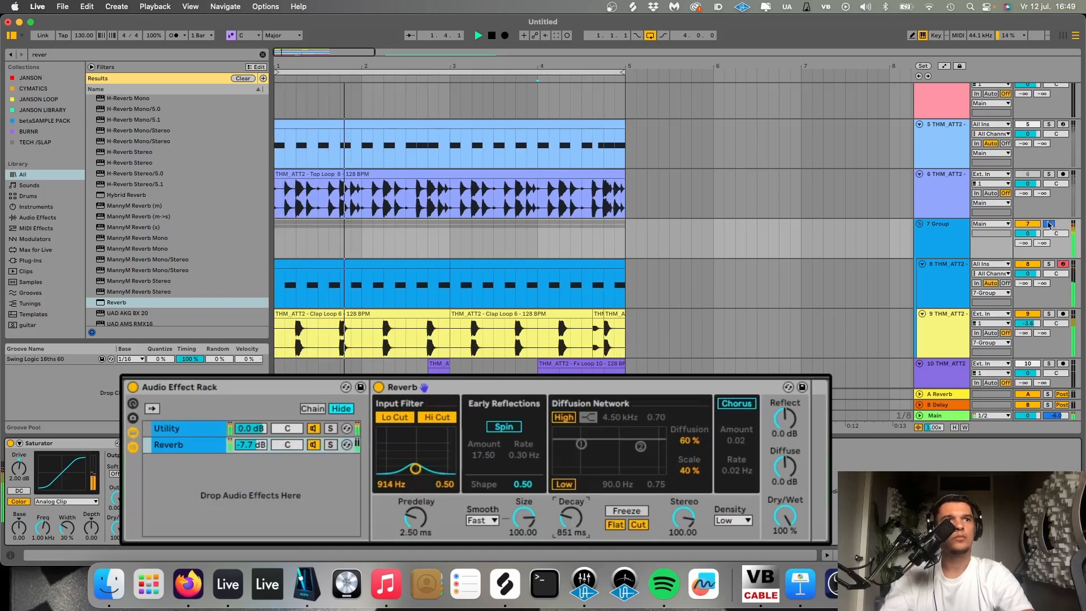
- Unsolo the hat and clap group, lower the Clap Loop 6 track's volume, fold the group and stop playback
click(1048, 224)
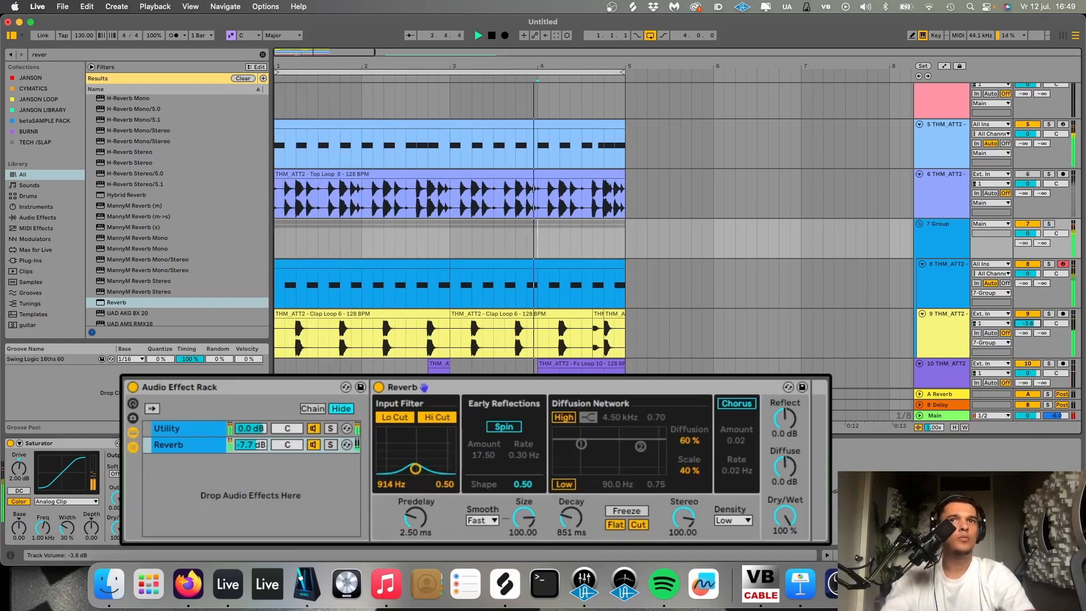
drag(1027, 324, 1027, 324)
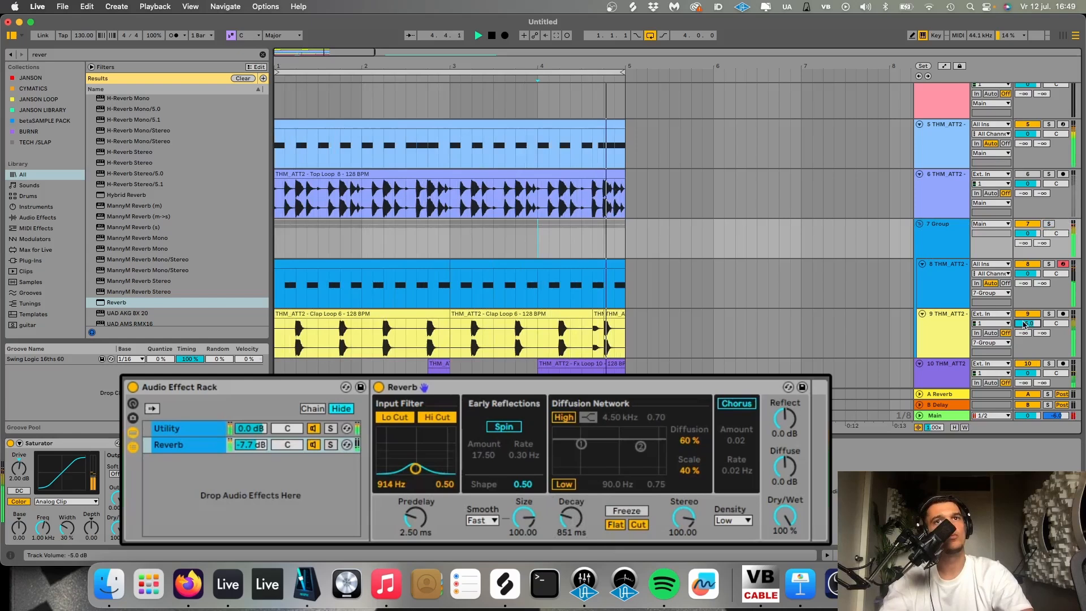
click(920, 224)
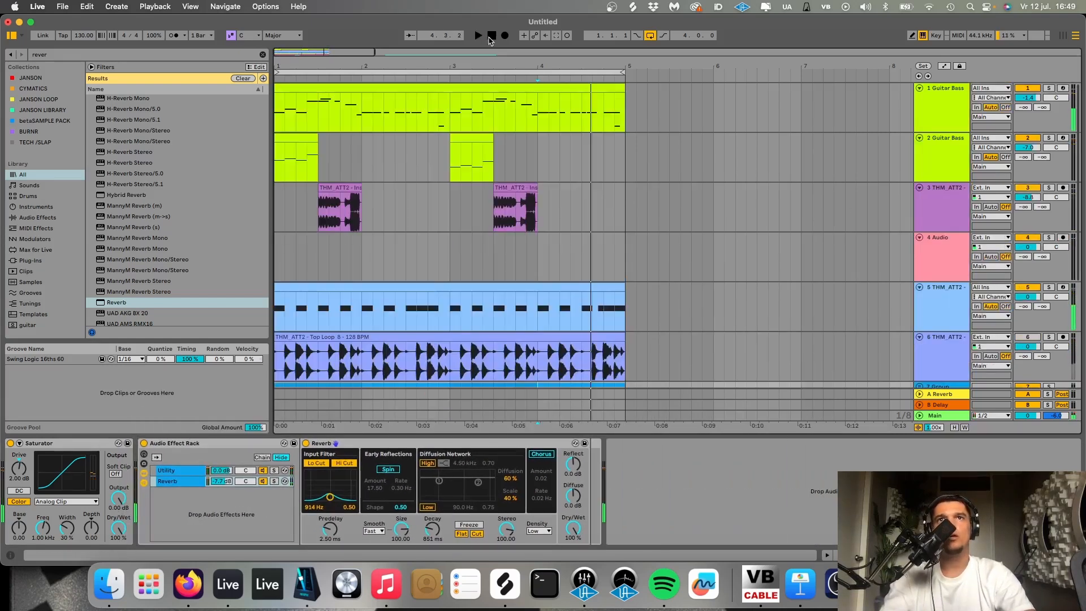
double_click(491, 35)
- Audition the full vocal hook clip at bar 9, add a new audio track and move the clip onto it
scroll(540, 291, down, 5)
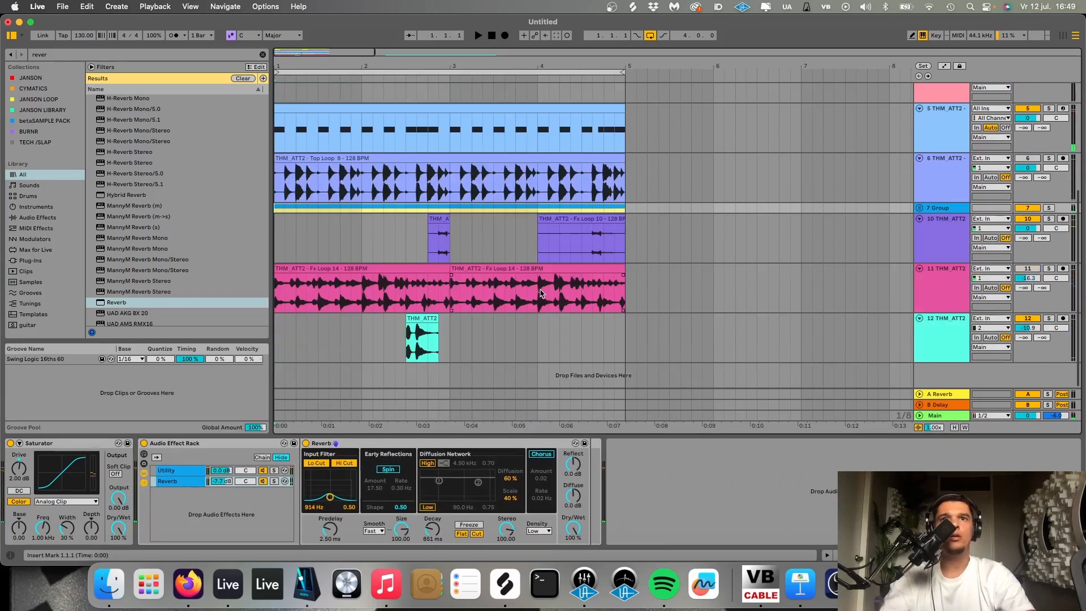
key(minus)
click(576, 318)
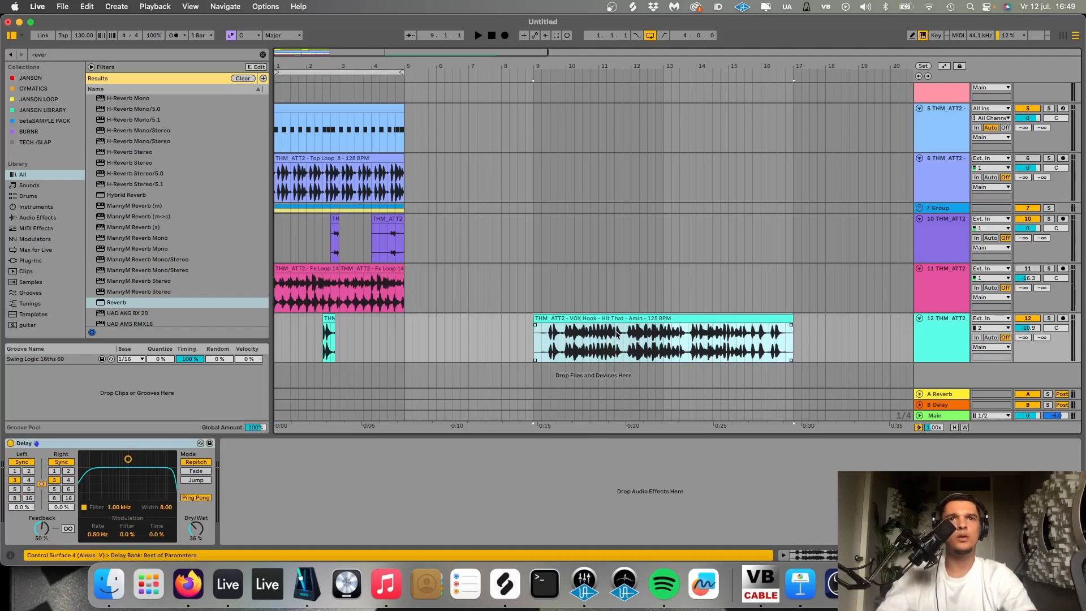
click(608, 321)
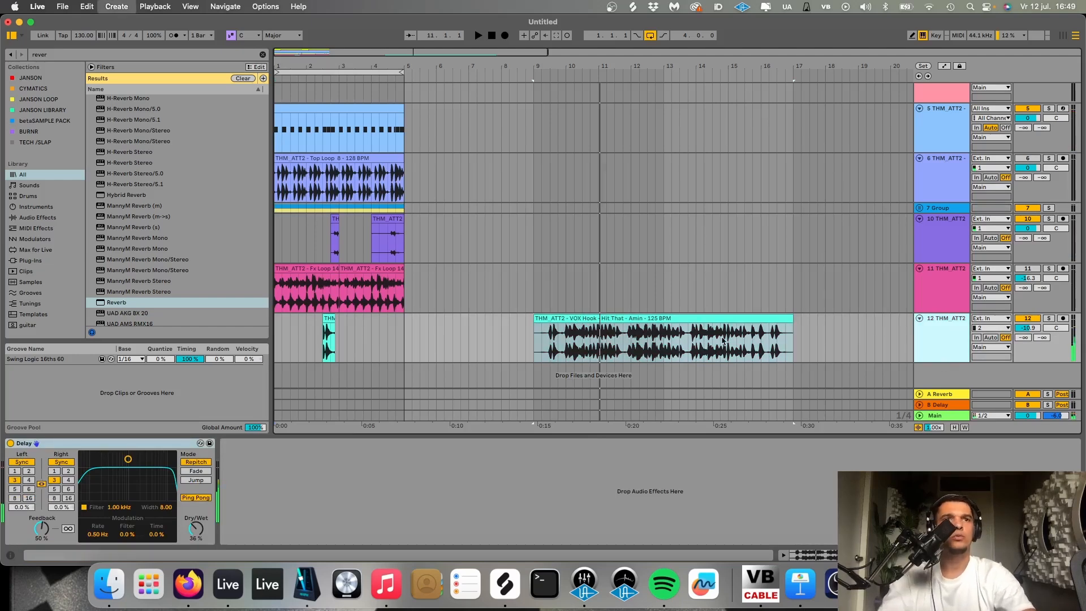
key(super+t)
drag(609, 295, 609, 347)
- Move the second Fx Loop 14 clip to bar 9 and delete the one at bar 1
drag(380, 245, 572, 247)
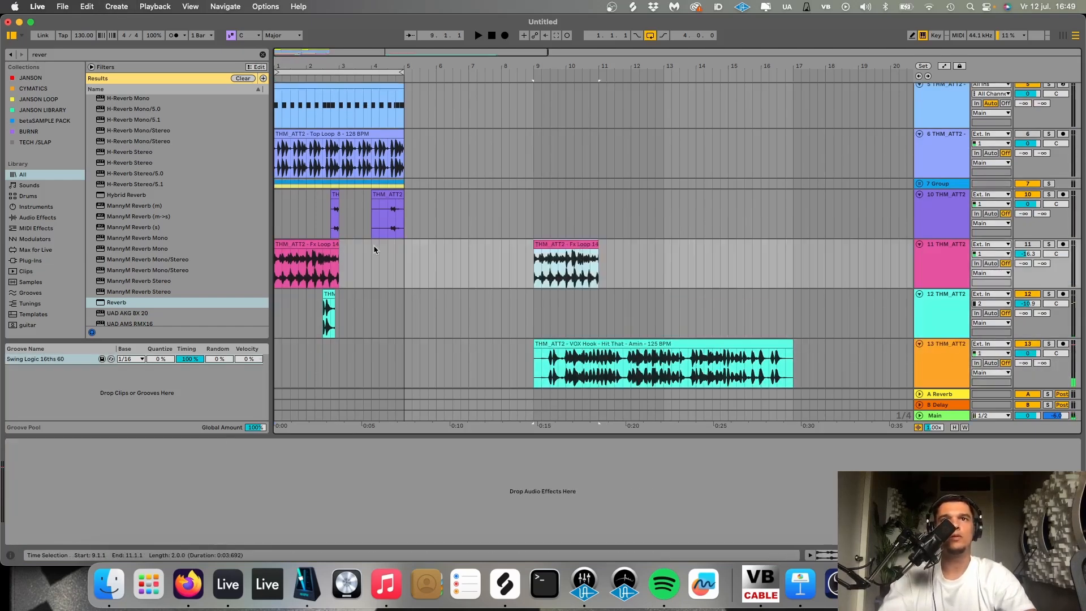
key(space)
click(315, 244)
key(Delete)
- Set the Fx Loop 14 clip's transient envelope to 61 and duplicate the clip three times to fill bars 9 to 17
double_click(553, 245)
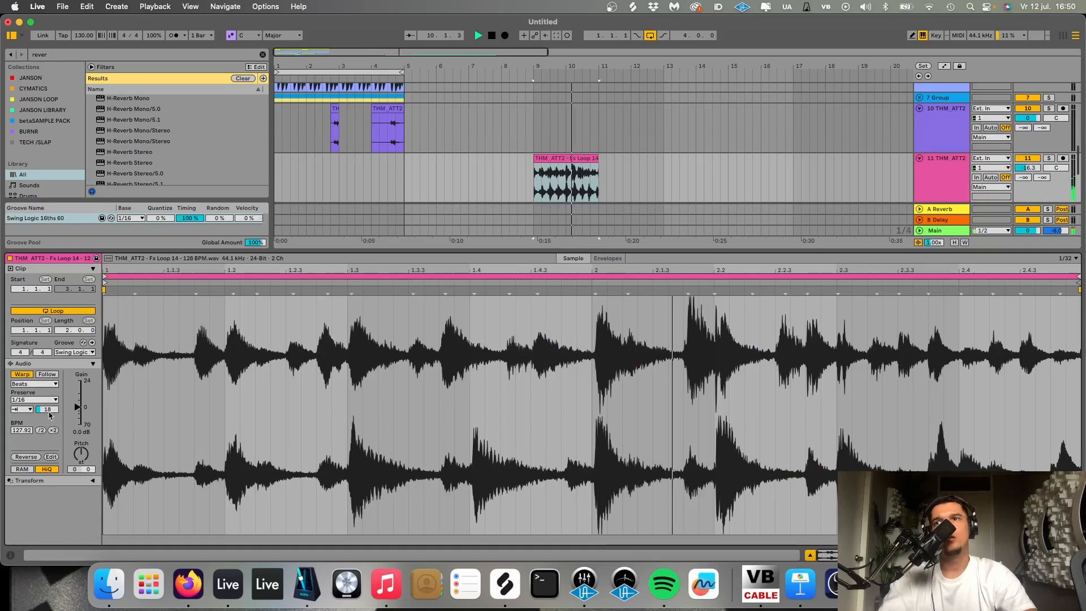
drag(50, 415, 50, 373)
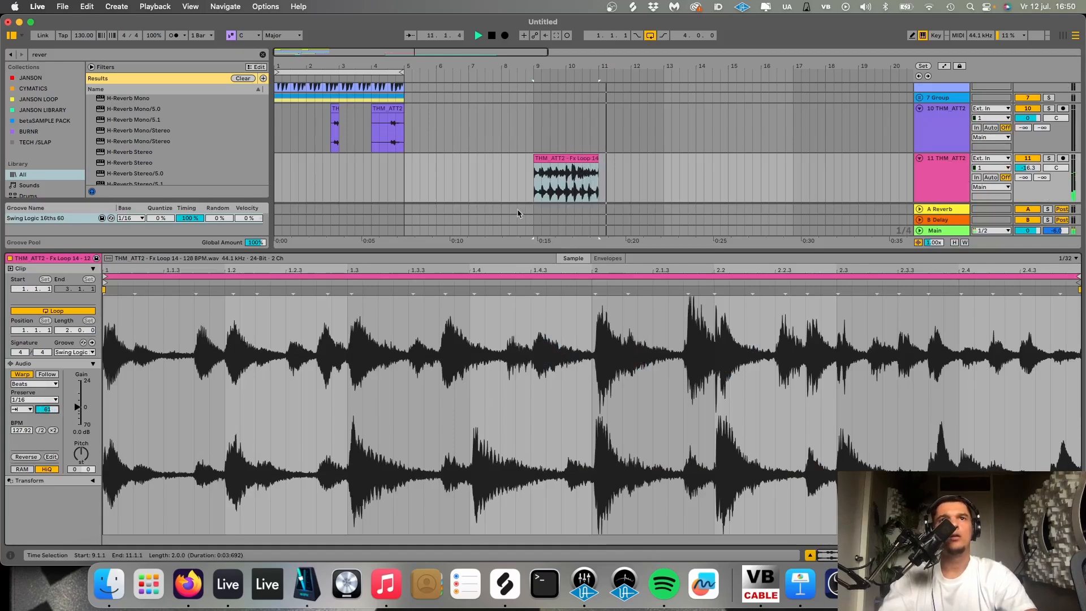
click(561, 162)
key(super+d)
key(super+d)
key(super+d)
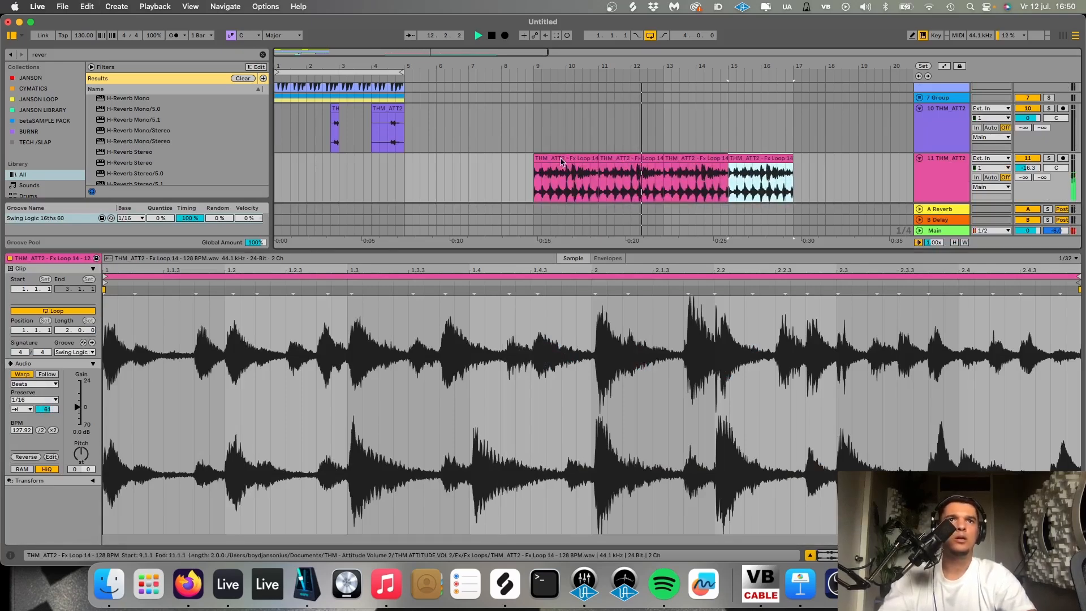
key(shift+Tab)
- Copy the hat and clap group's four bars to bar 9, duplicate them up to bar 17 and play from bar 9
scroll(573, 280, down, 4)
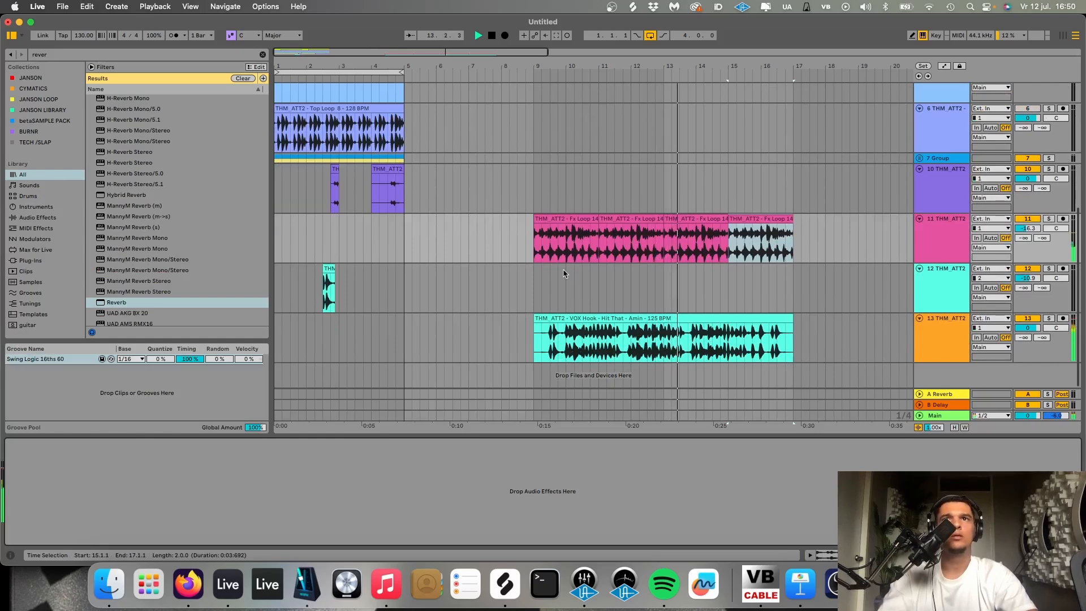
scroll(564, 272, up, 3)
drag(403, 223, 249, 229)
key(super+c)
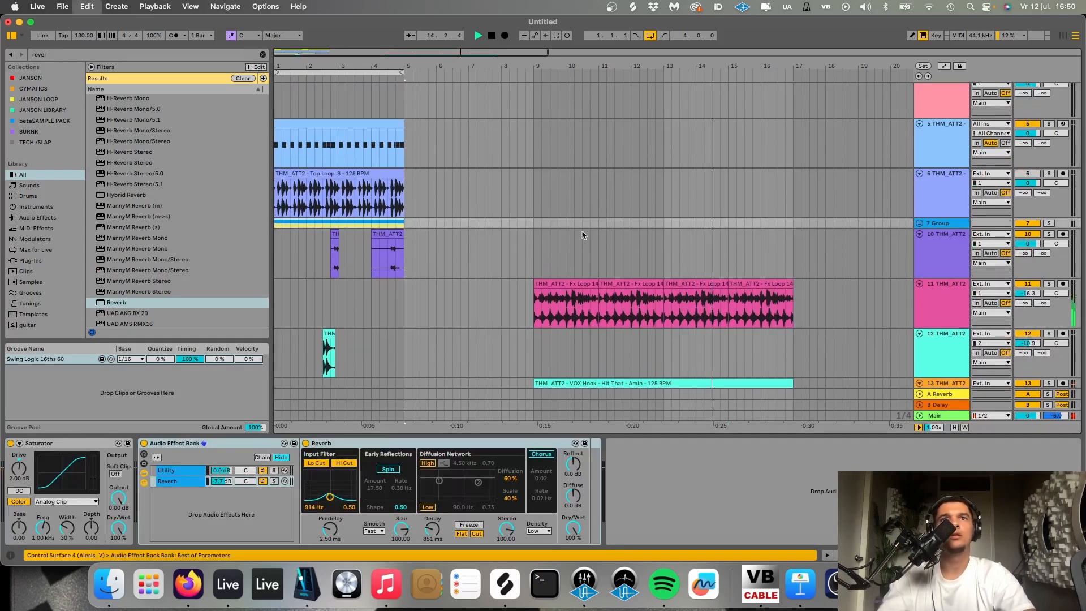
click(534, 225)
key(super+v)
key(space)
key(space)
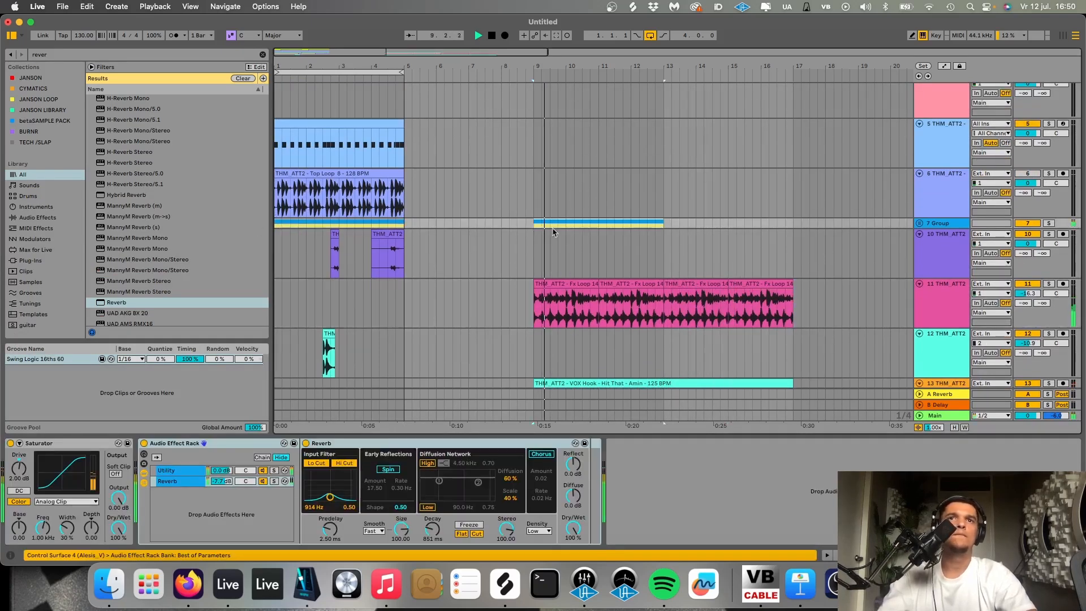
key(super+d)
- Unfold the group, delete the Closed Hat clips between bars 9 and 17 and stop playback
key(u)
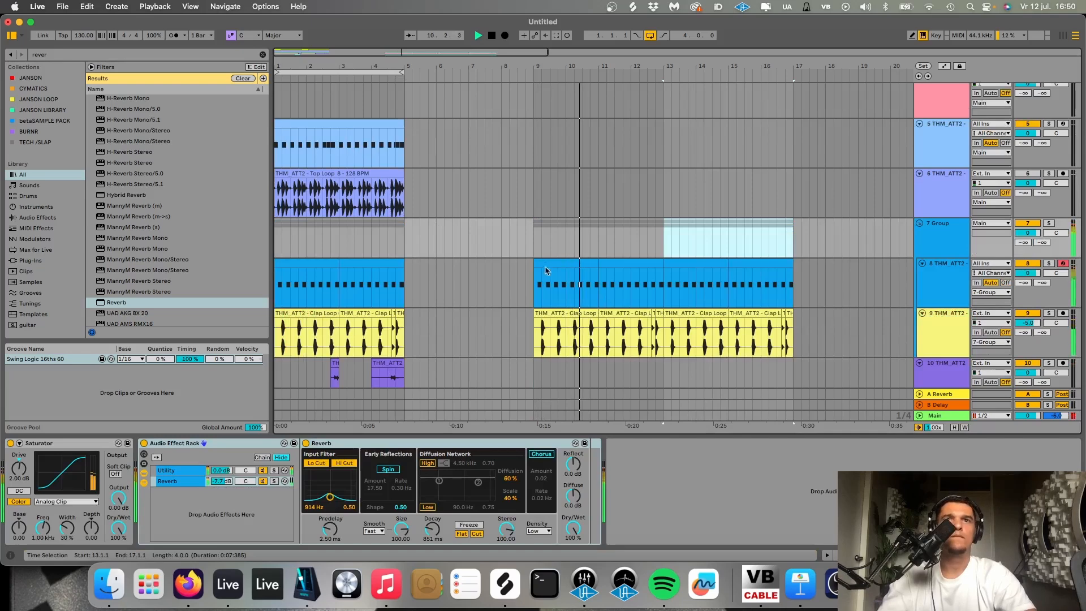
click(565, 264)
key(Delete)
click(631, 264)
key(Delete)
click(695, 264)
key(Delete)
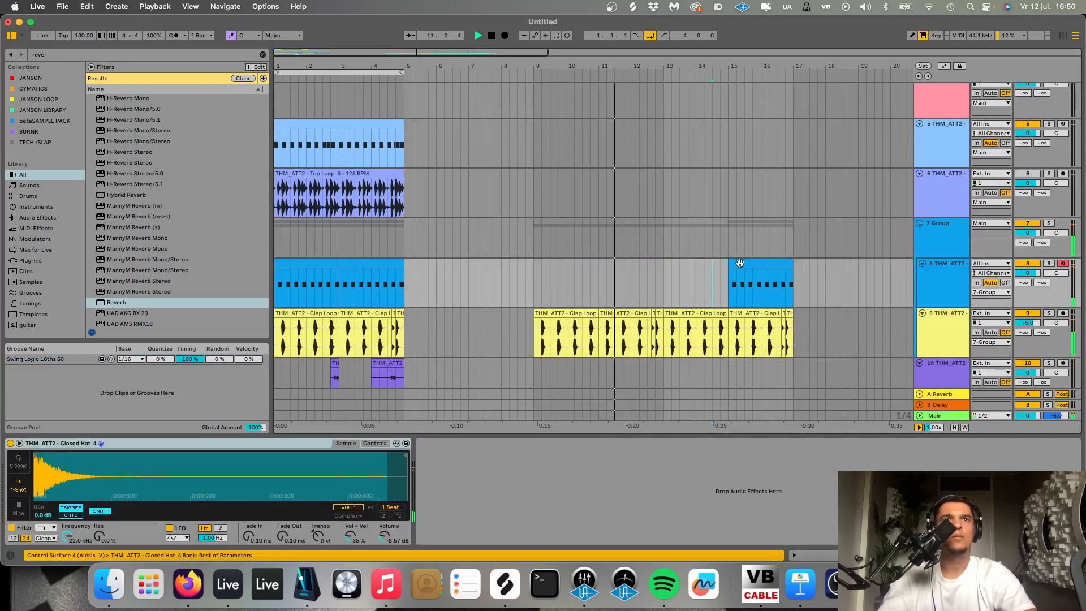
click(739, 263)
key(Delete)
key(space)
- Open the vocal hook clip at bar 9 and listen to its timing against the Clap Loop 6 and Fx Loop 14 clips
scroll(576, 317, down, 6)
scroll(573, 321, up, 5)
double_click(573, 321)
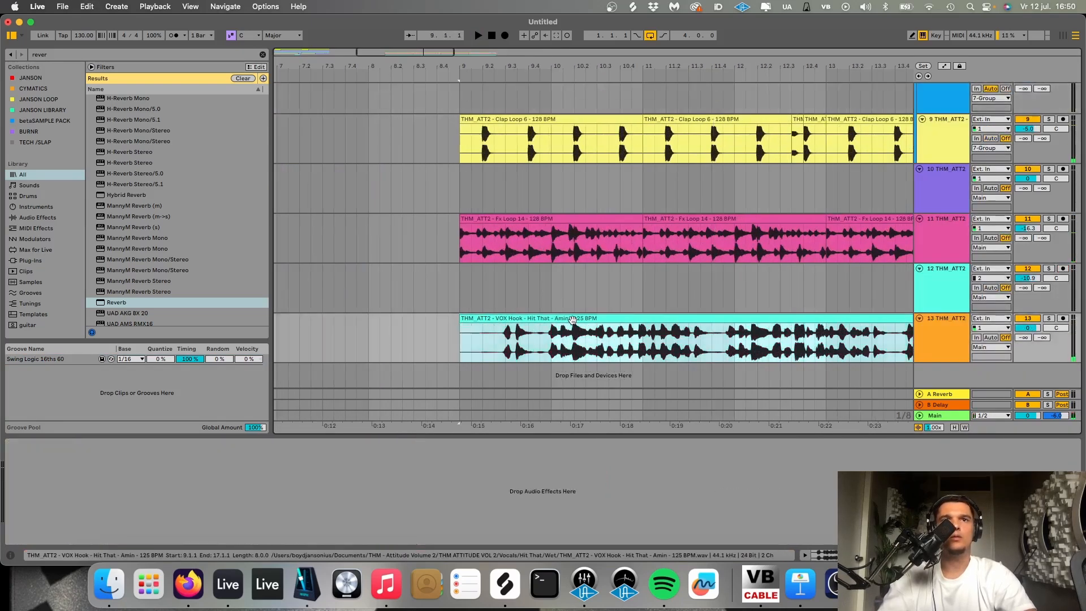
scroll(632, 162, down, 5)
key(space)
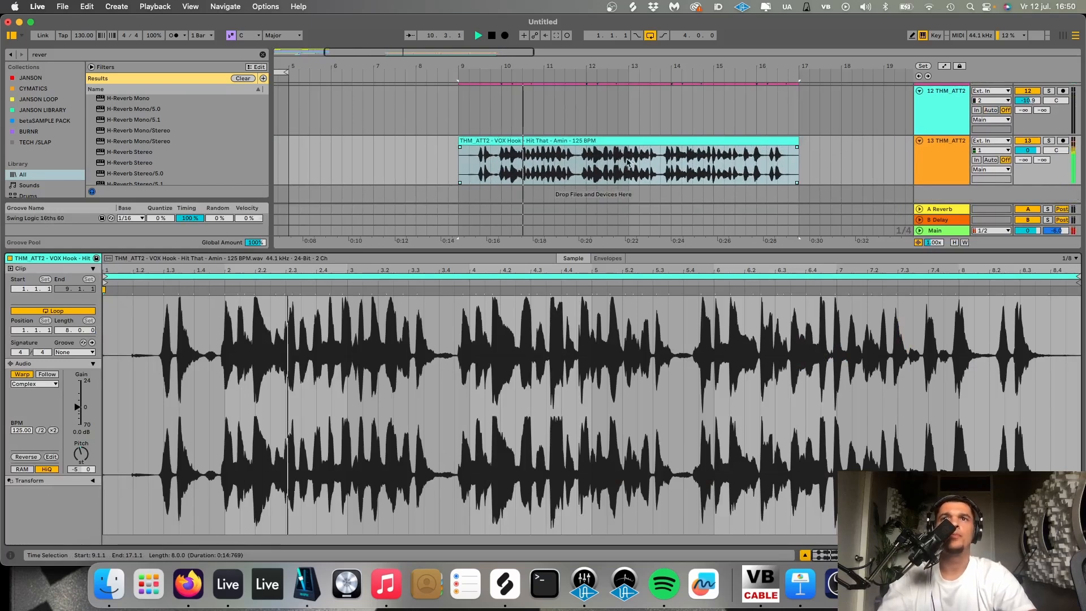
click(472, 140)
mouse_move(471, 140)
mouse_down()
mouse_move(450, 144)
mouse_move(470, 144)
mouse_up()
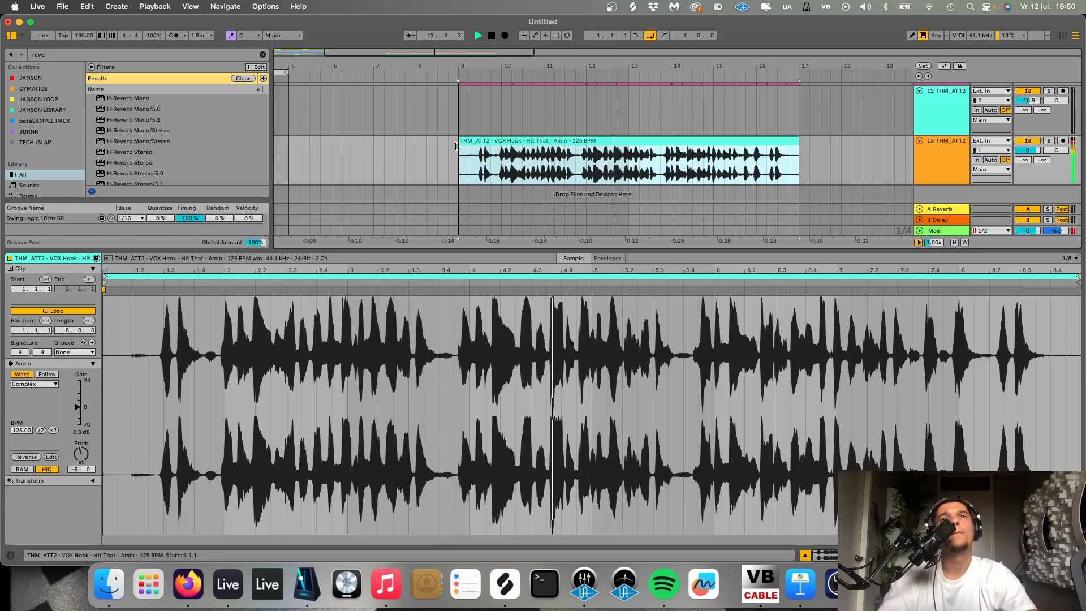
key(space)
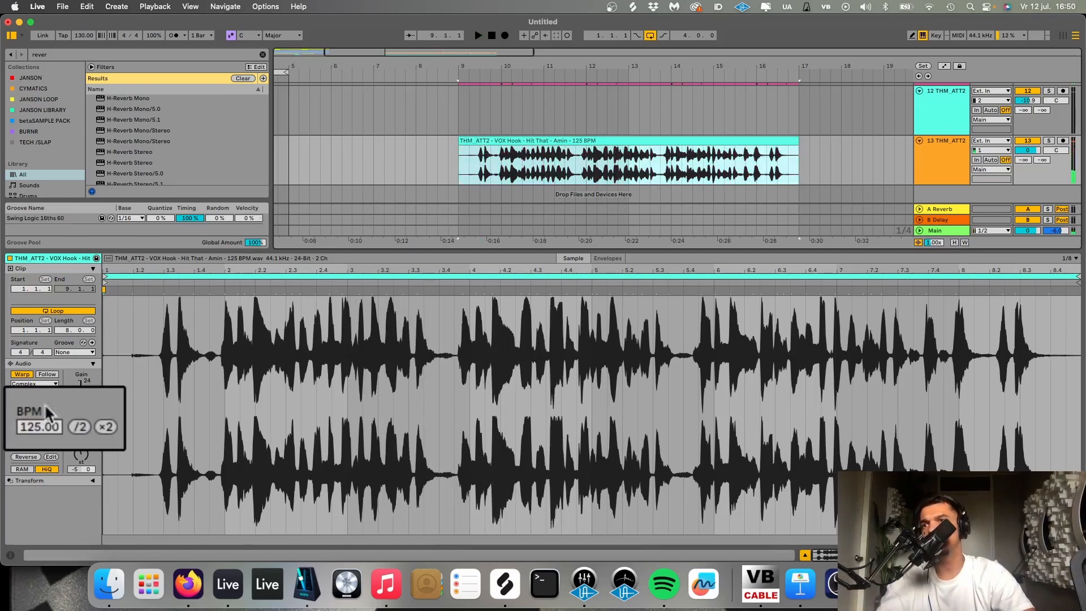
- Raise the vocal hook clip's BPM to 127
key(Up)
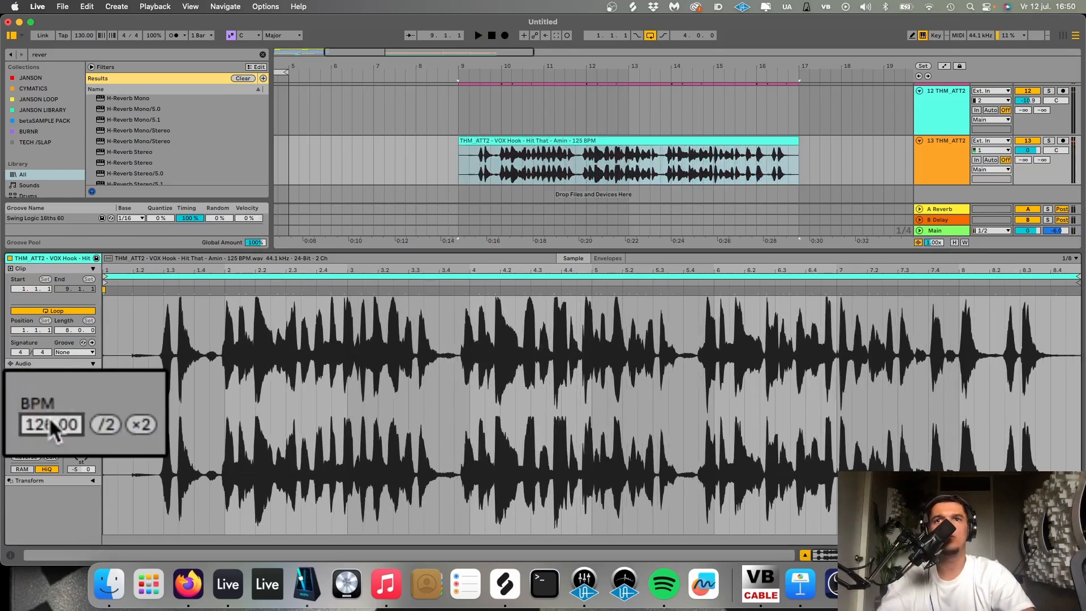
key(Up)
key(Up)
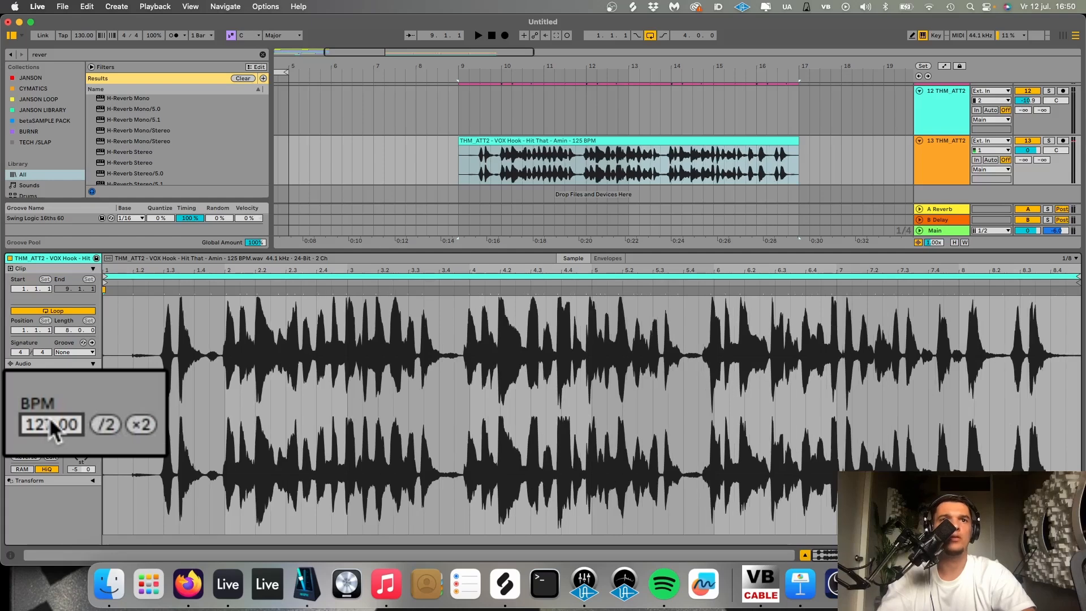
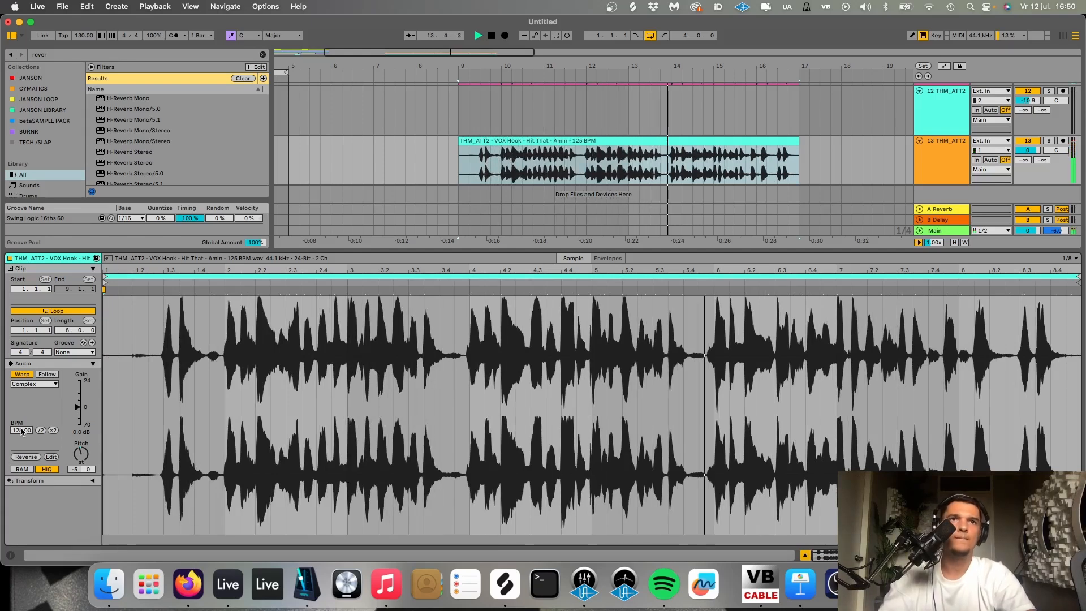
- Lower the vocal hook track's volume to -1.5 dB and stop playback
key(shift+Tab)
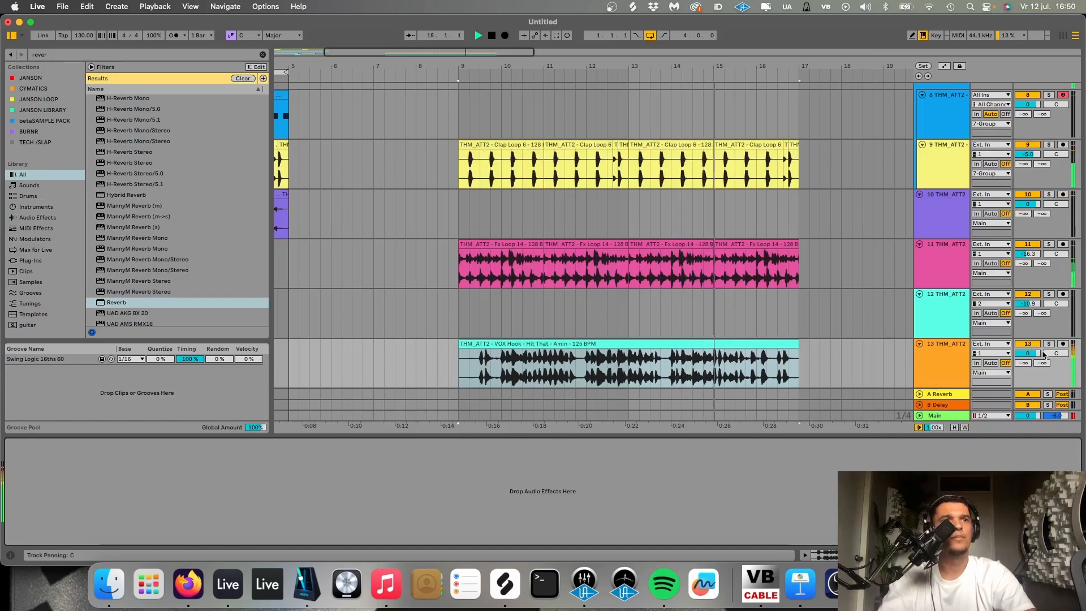
drag(1027, 353, 1027, 358)
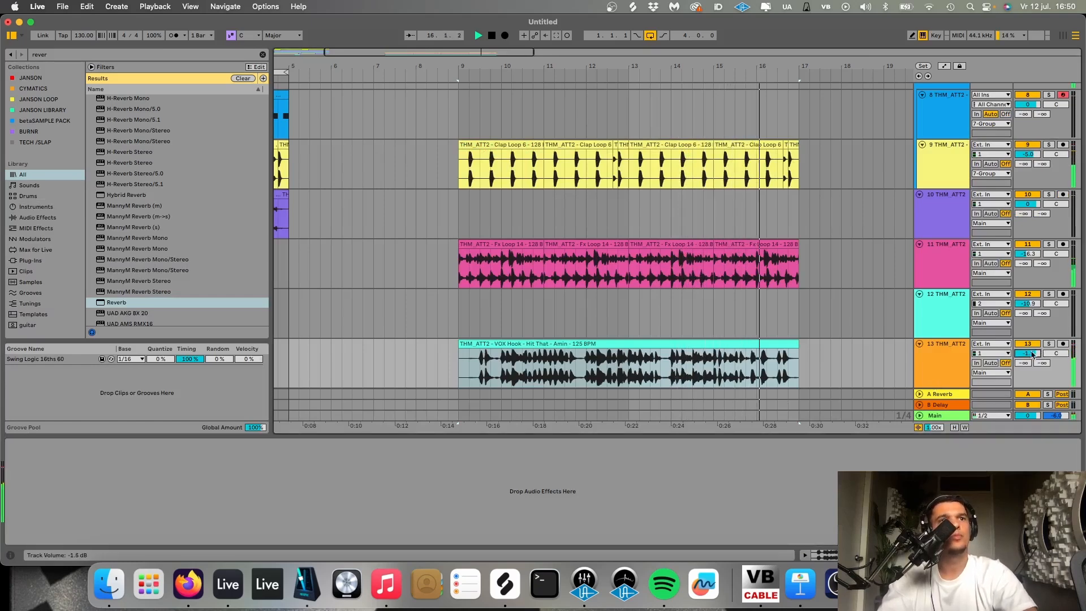
scroll(693, 272, down, 10)
key(space)
- Loop bars 1 to 17, play from bar 13 and lower the vocal hook track's volume to -1.9 dB
drag(449, 213, 194, 213)
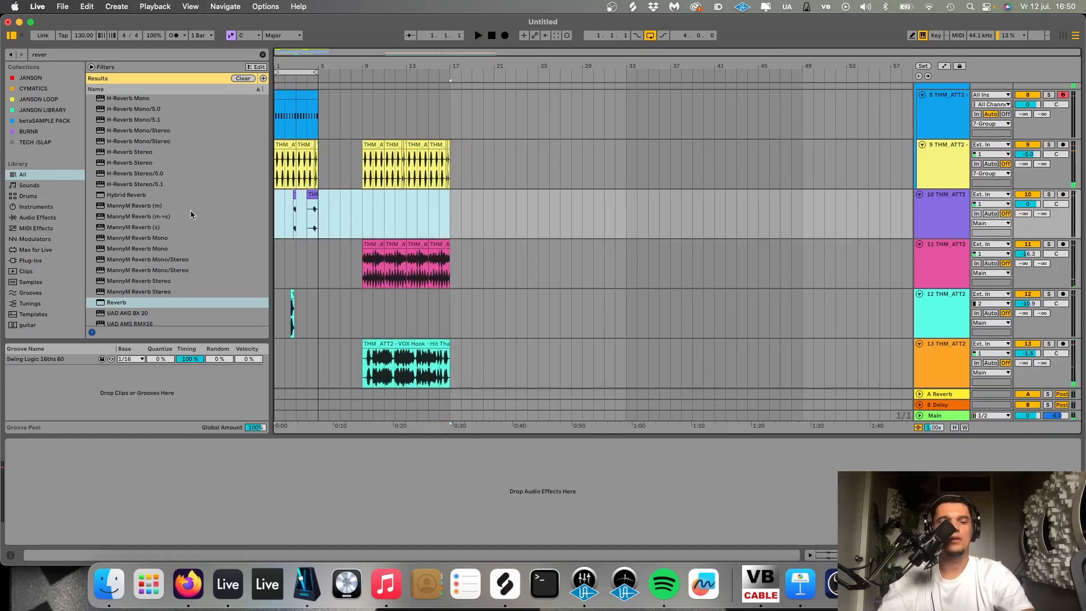
key(super+l)
click(406, 205)
key(space)
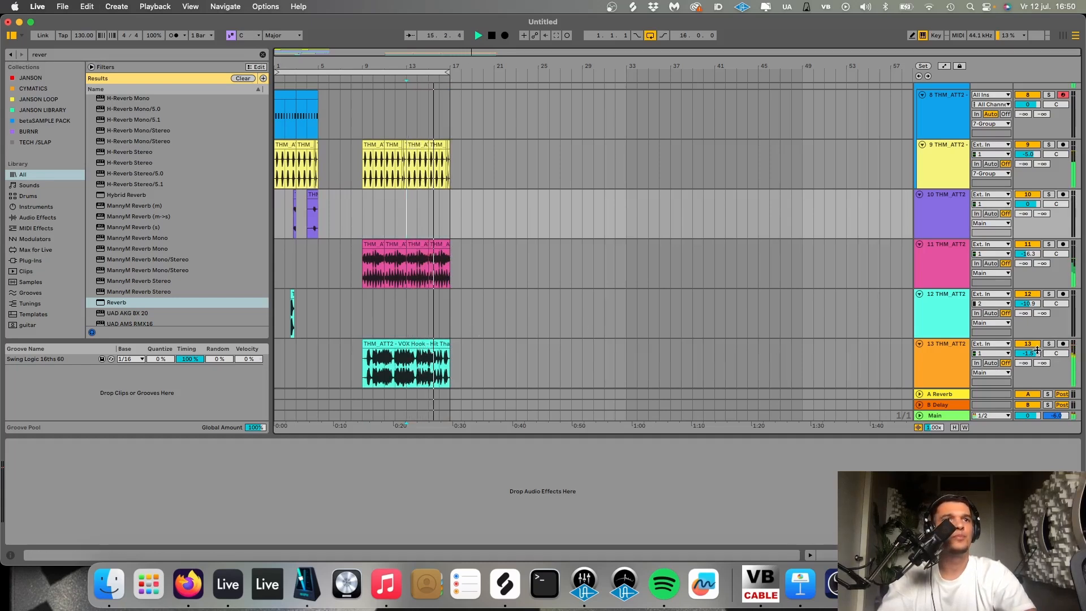
click(1036, 351)
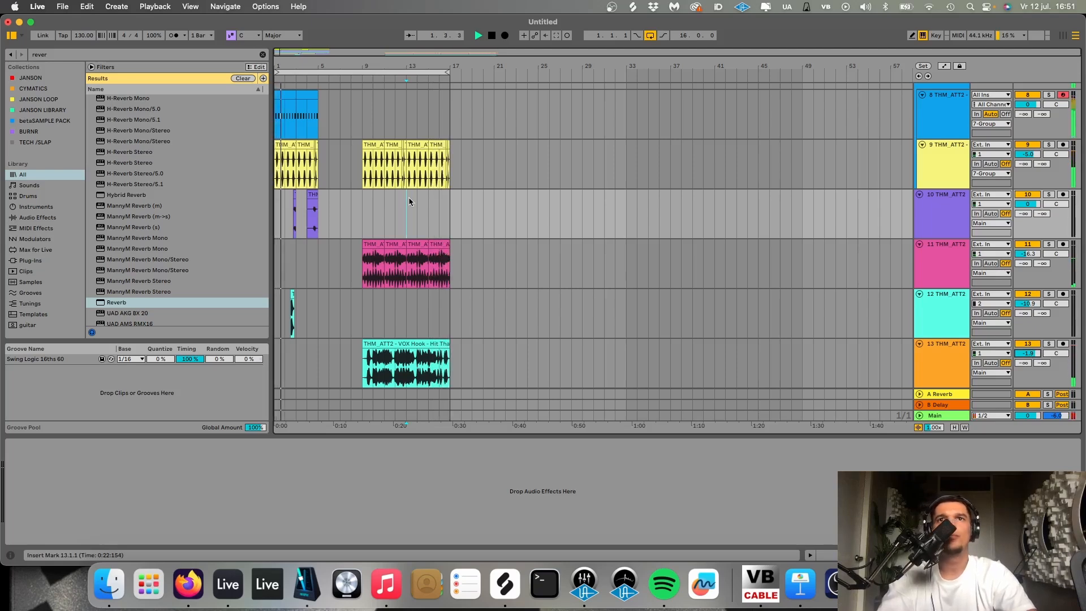
- Copy the first Guitar Bass track's four-bar clip from bar 1 to bar 9
scroll(408, 197, up, 5)
scroll(408, 197, up, 10)
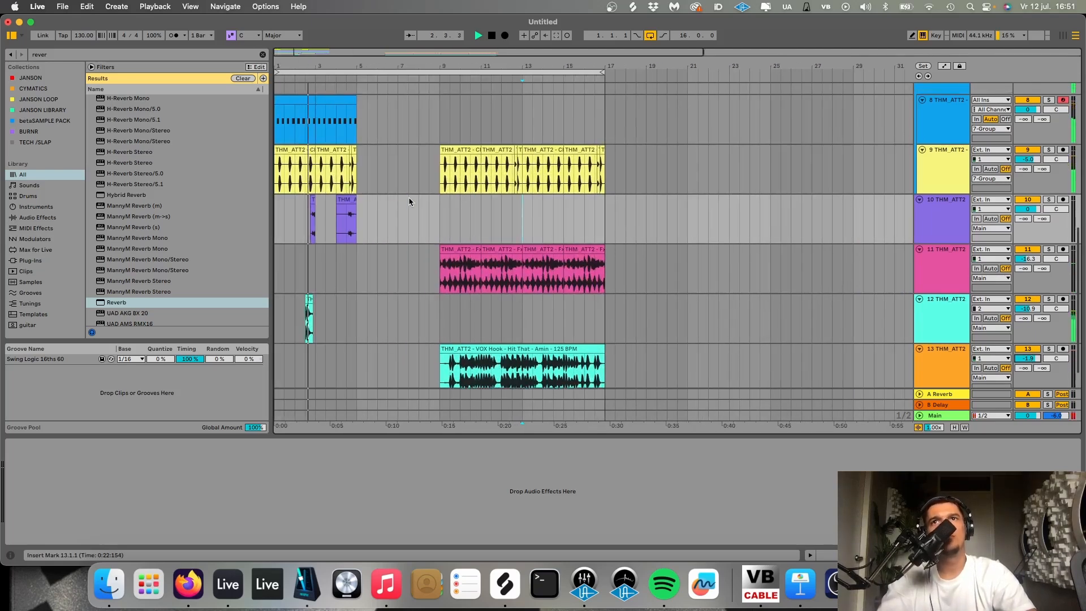
click(333, 96)
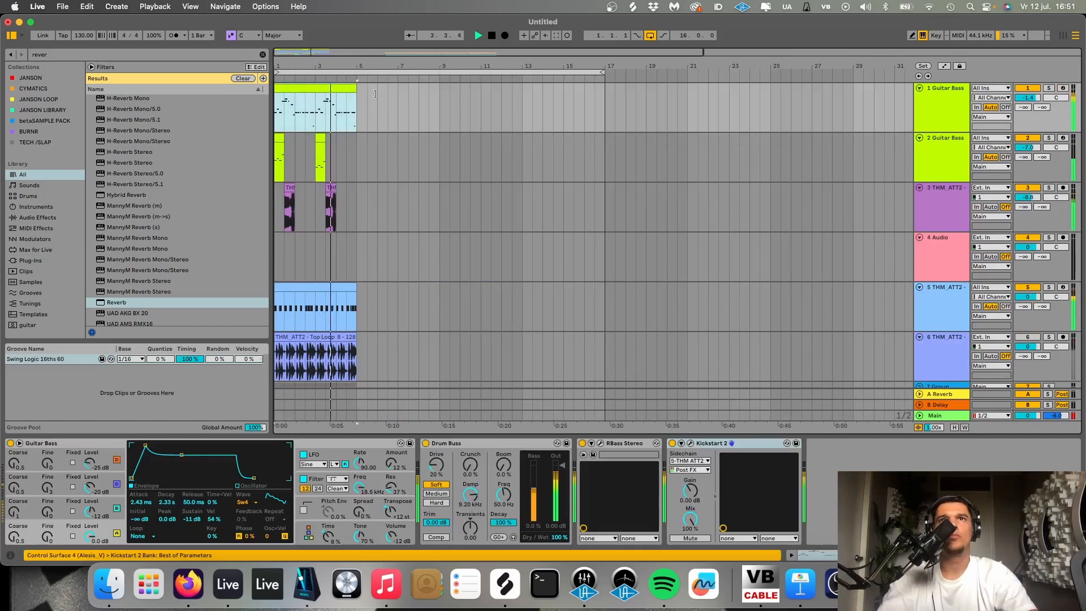
key(super+v)
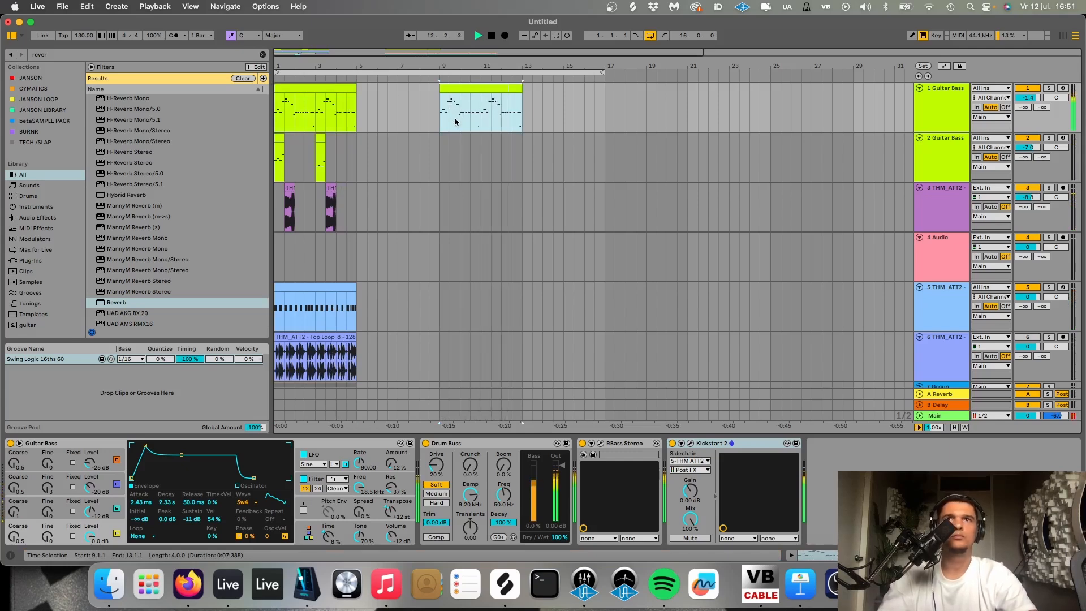
- Move the vocal hook clip half a bar earlier to start at 8.3.1, and stop playback
scroll(455, 147, down, 10)
scroll(491, 344, up, 5)
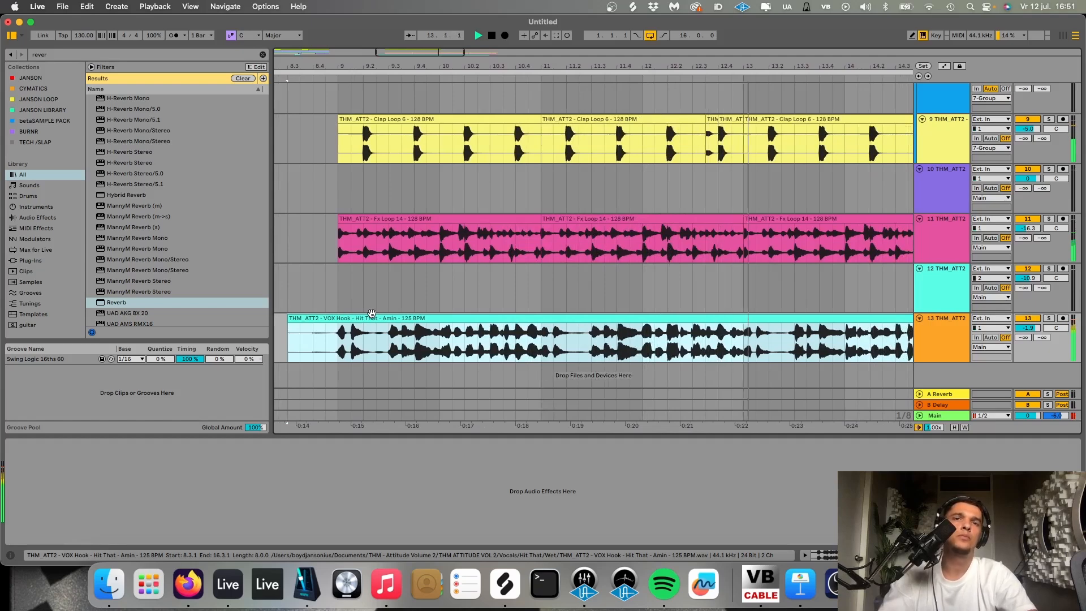
scroll(372, 313, down, 5)
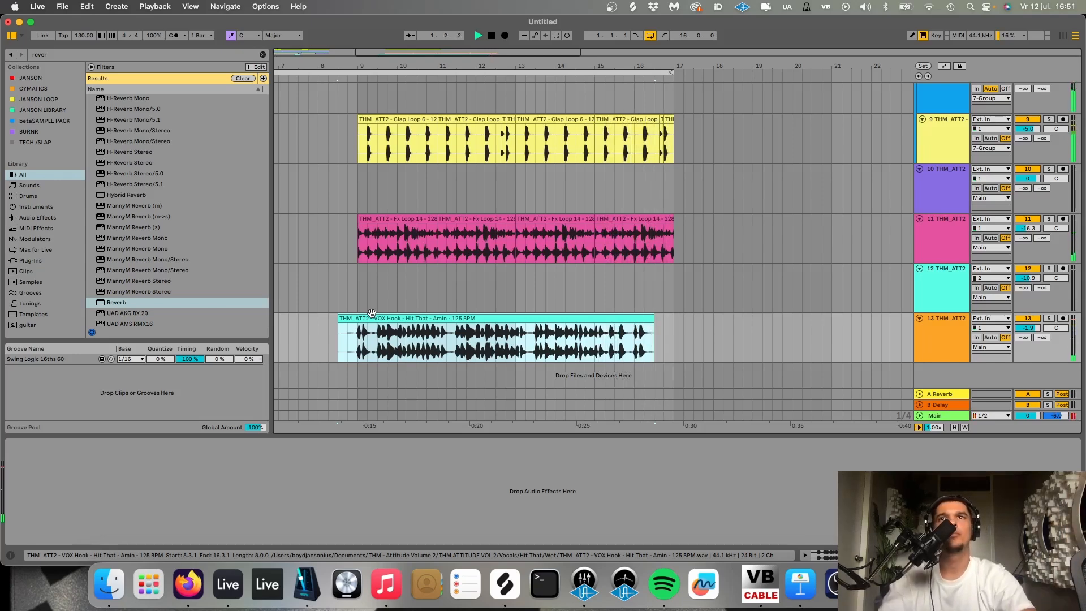
scroll(442, 256, up, 10)
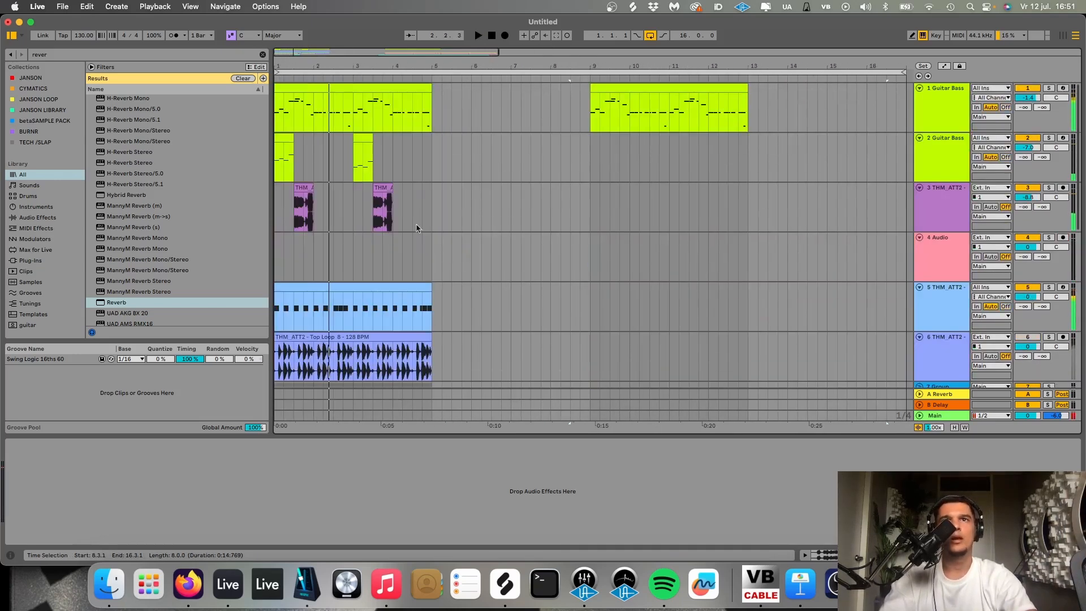
key(space)
- Copy the second Guitar Bass track's clips from bars 1 and 3 to bars 9 and 13, playing from bar 9
click(286, 140)
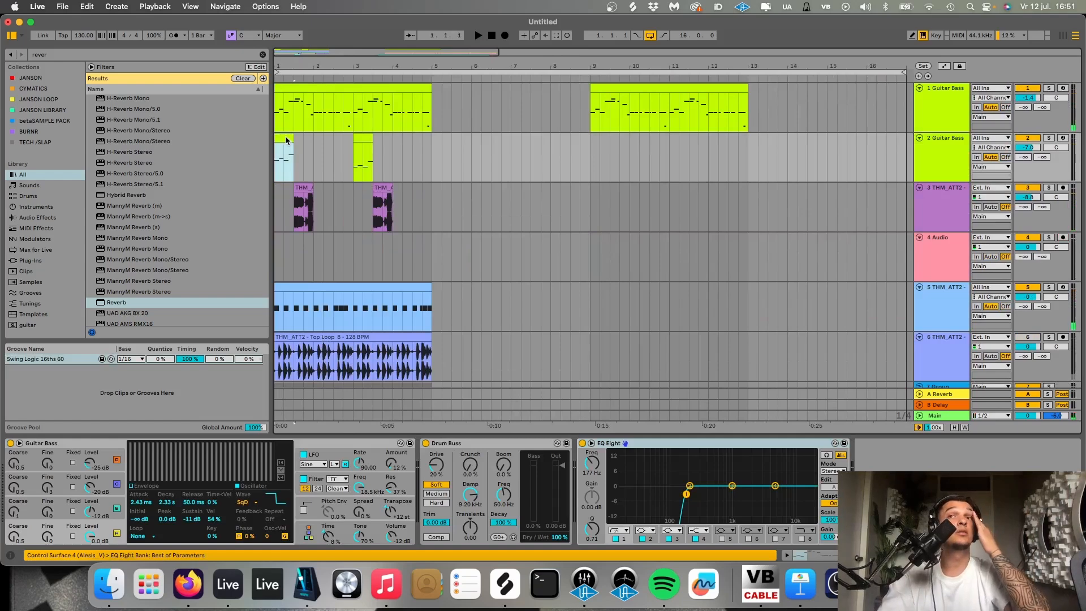
click(591, 142)
key(super+v)
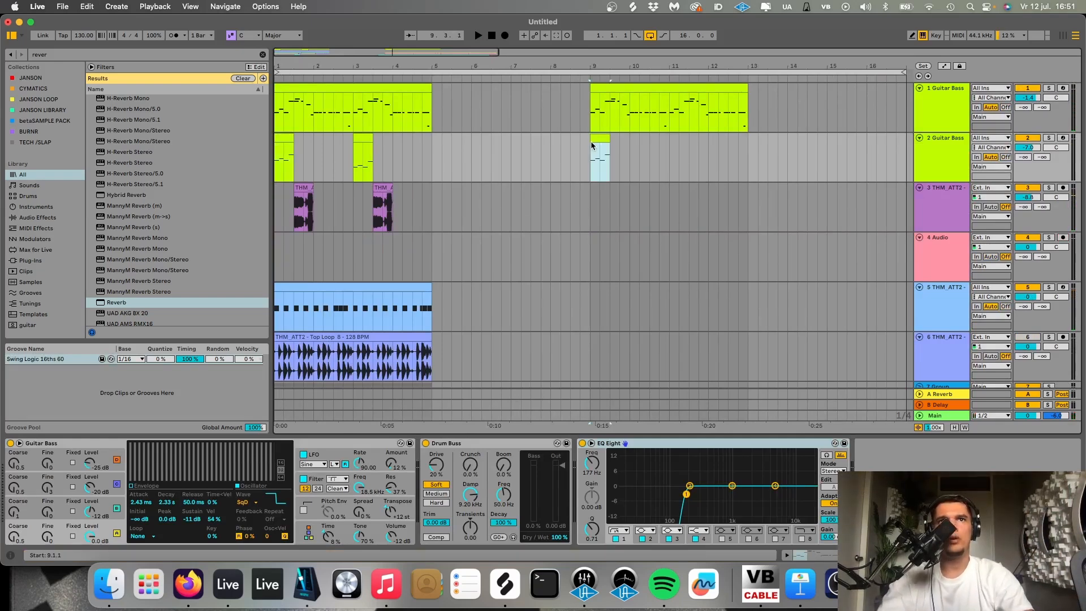
key(space)
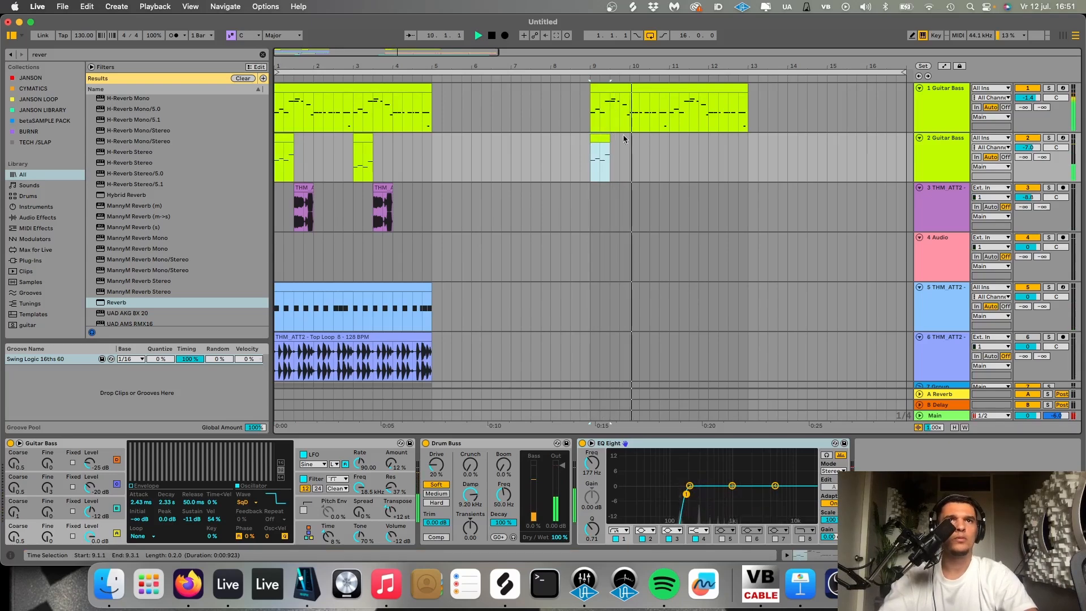
click(743, 146)
key(super+v)
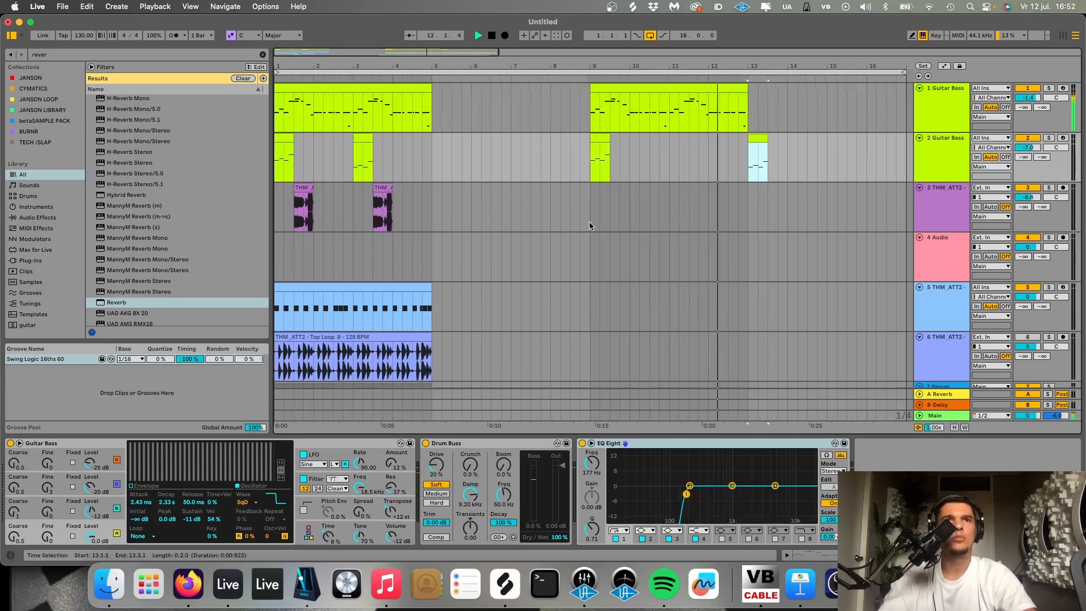
- Search the browser for "dada", add Endless Smile to the vocal hook track and close its plug-in window
scroll(589, 223, down, 10)
scroll(589, 224, right, 2)
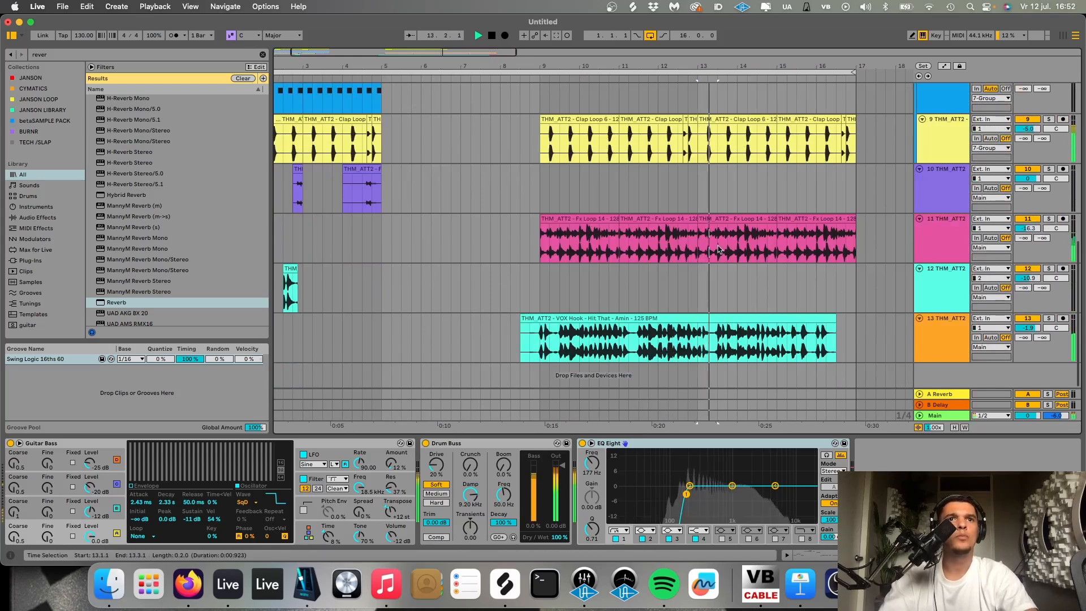
click(954, 345)
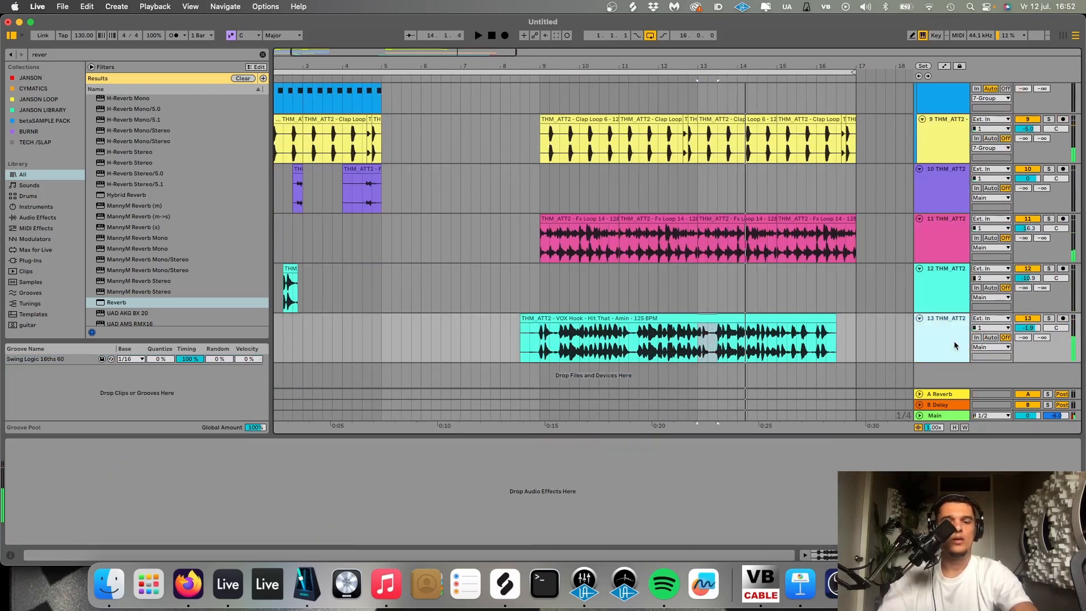
key(super+f)
text(dada)
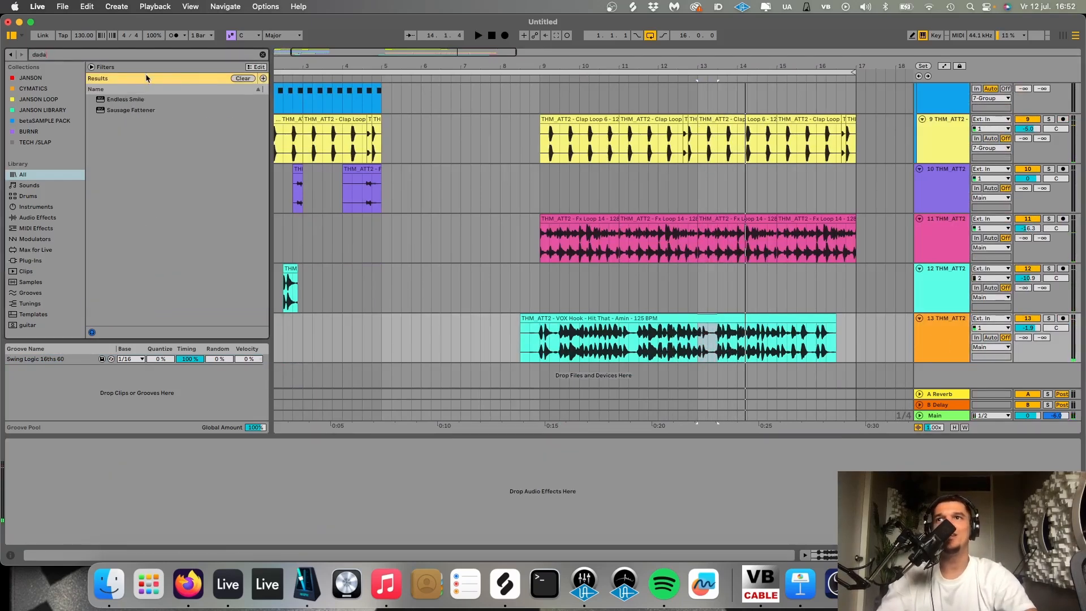
click(138, 101)
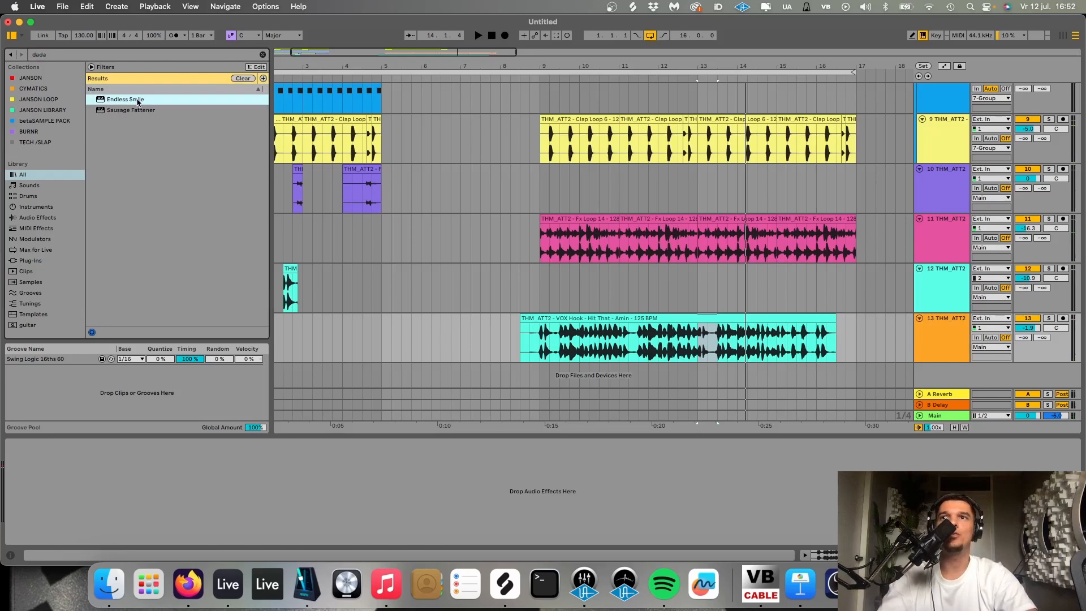
double_click(137, 101)
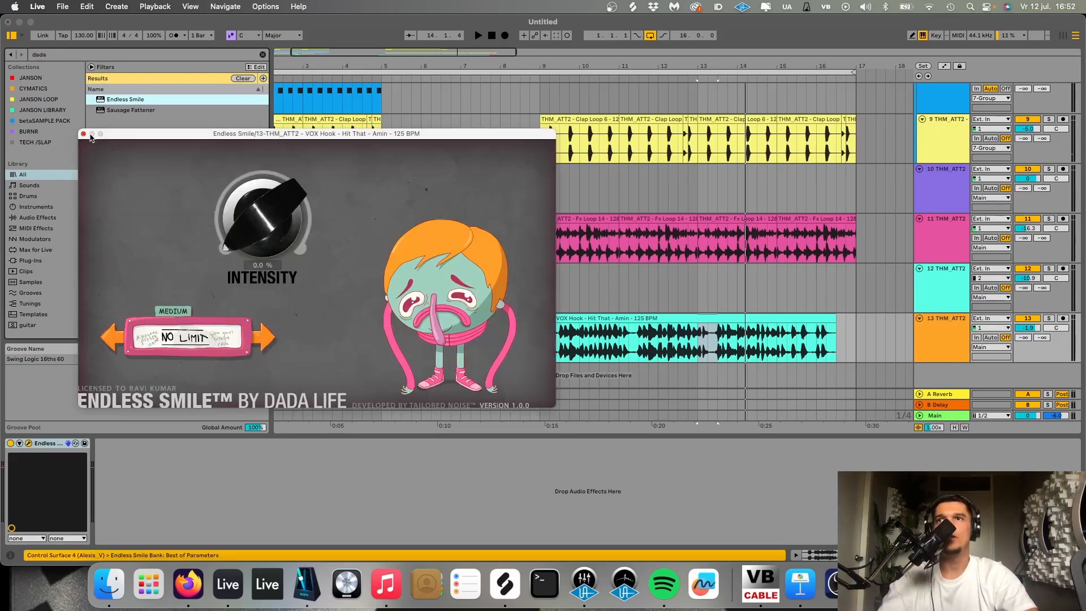
click(83, 134)
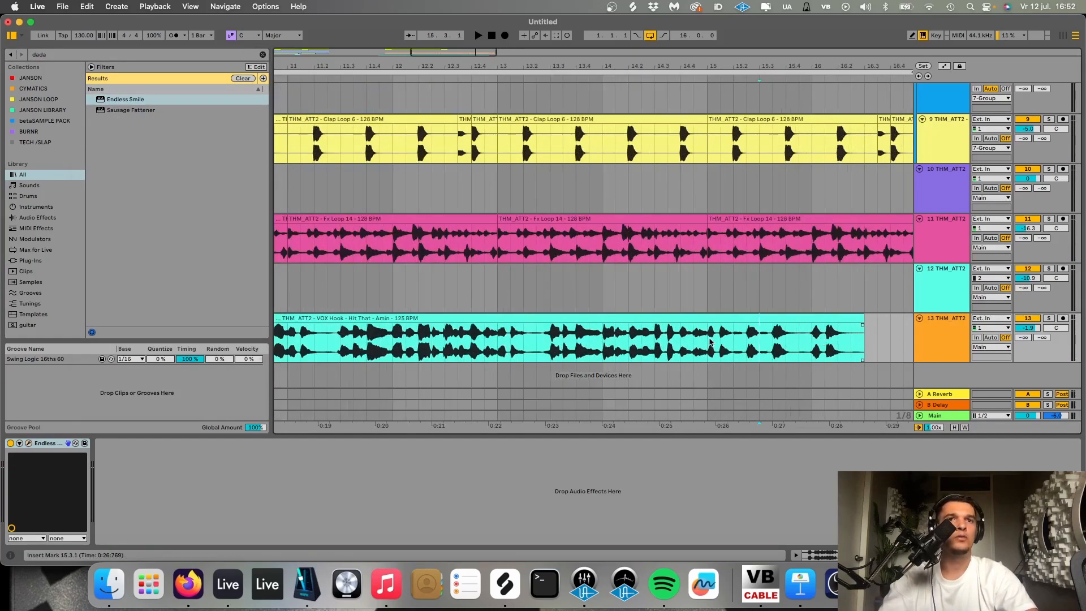
- Fill the end of the vocal hook up to bar 17 with a copied slice of the hook and play it back
drag(517, 342, 616, 345)
key(super+c)
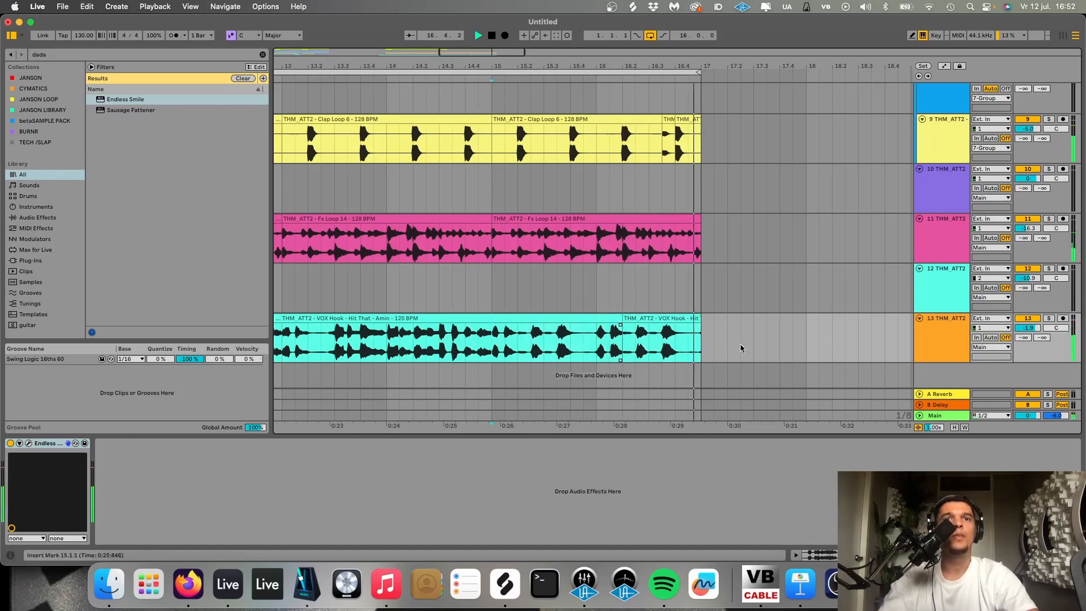
key(space)
- Automate Endless Smile's Intensity on the vocal hook track to rise from bar 11 to bar 17 and drop back to zero, and play it
click(956, 330)
click(943, 66)
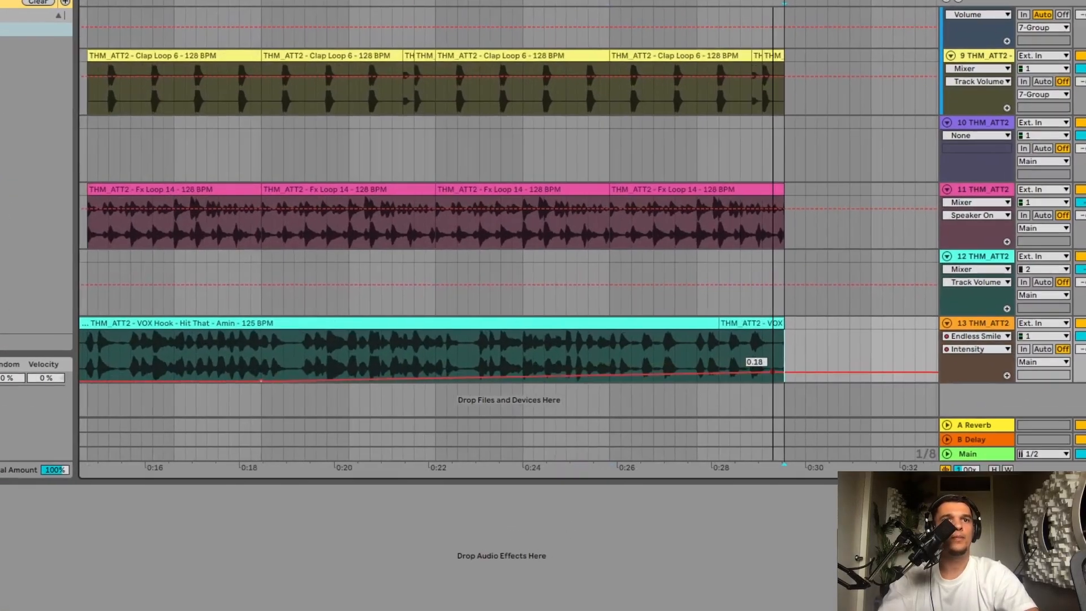
drag(782, 356, 792, 383)
key(super+z)
click(482, 347)
key(space)
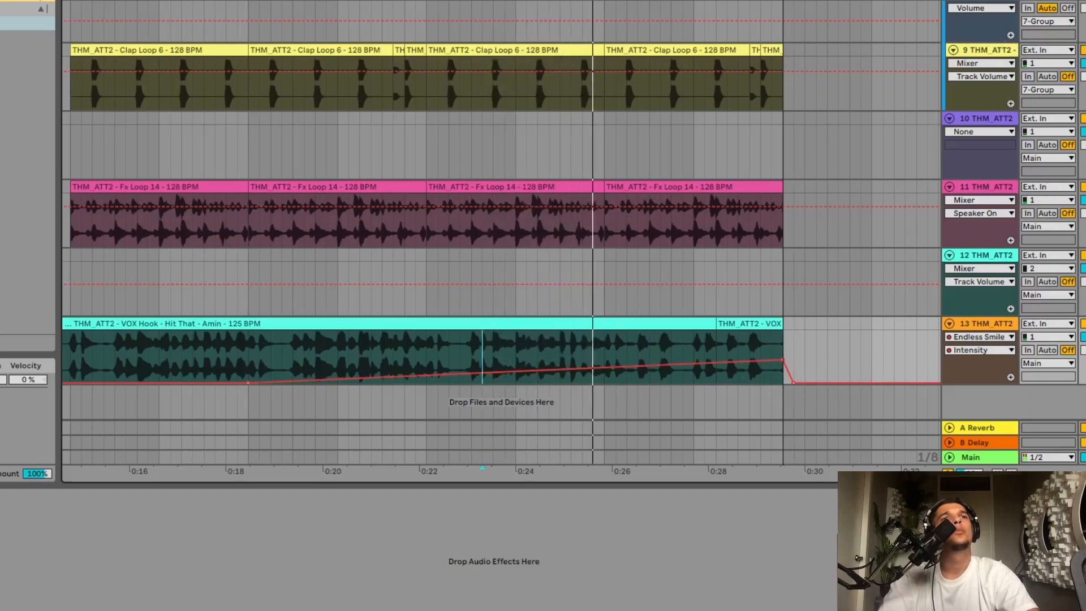
- Hide automation, delete the last two short Clap Loop 6 clips and Fx Loop 14 from 16.3.1 to 17.1.1, and play from bar 15
key(a)
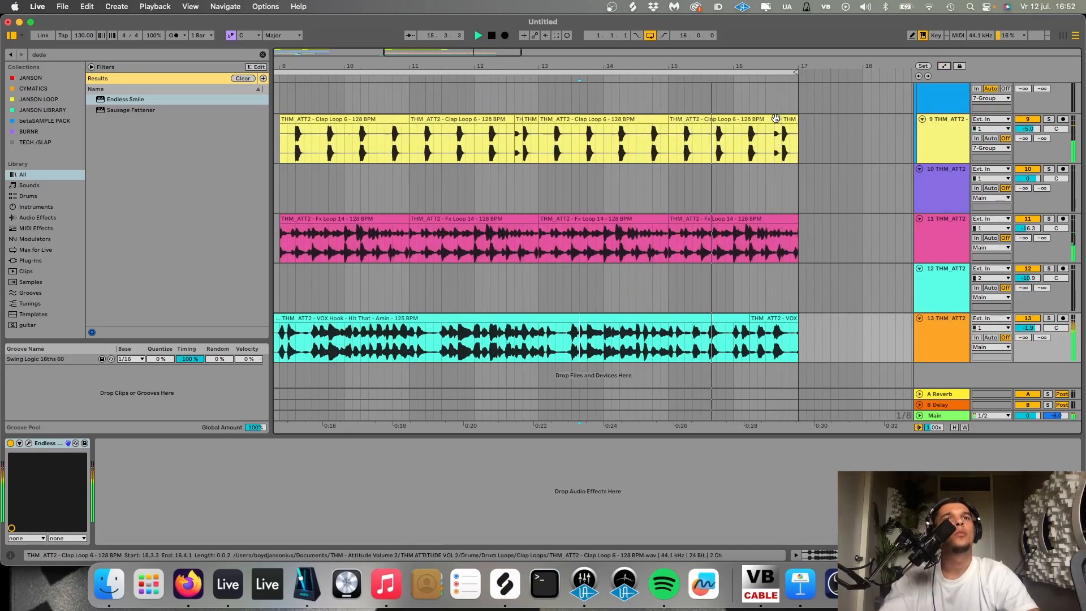
click(775, 118)
key(Delete)
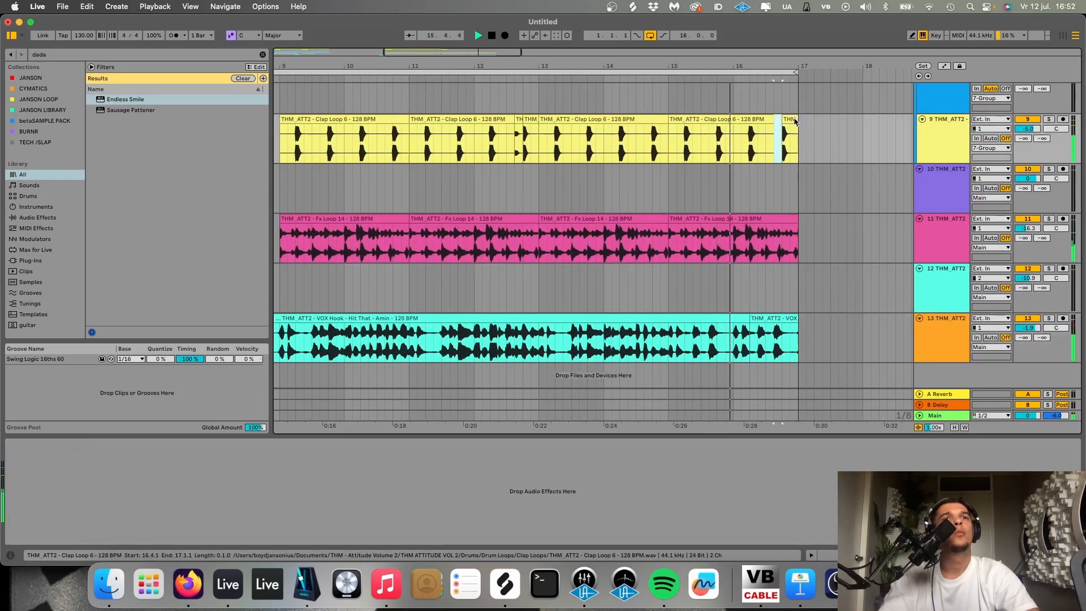
click(793, 120)
key(Delete)
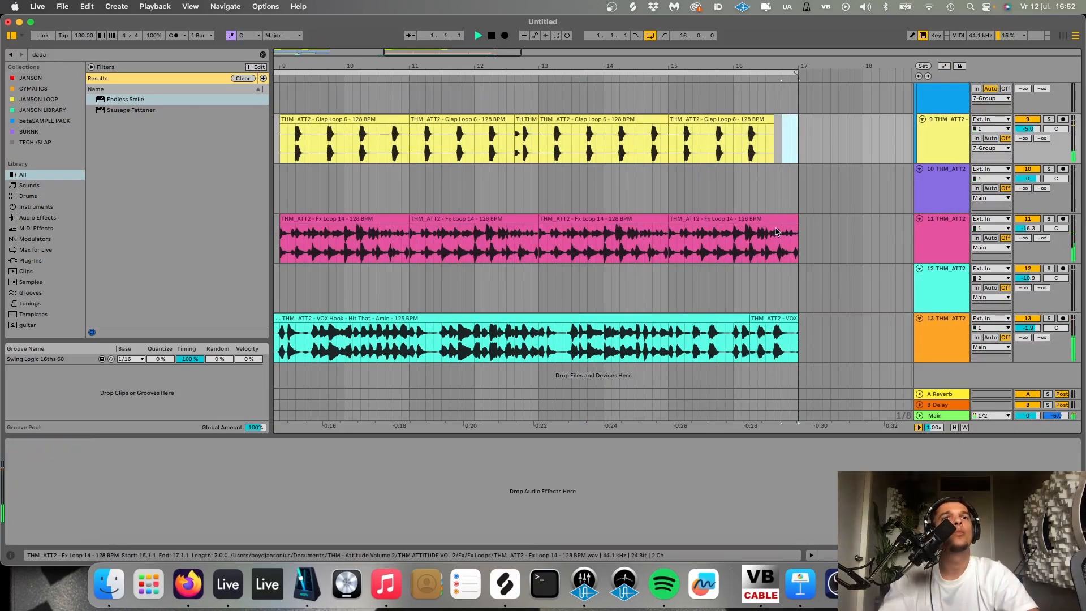
drag(767, 243, 797, 245)
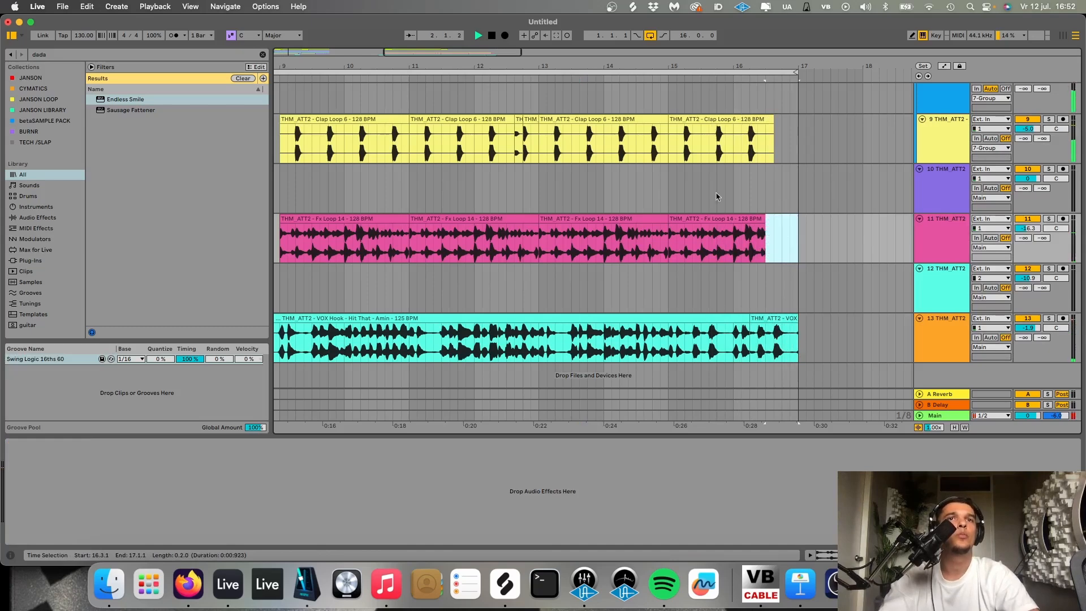
key(Delete)
click(667, 181)
- Copy the last bar of the Kick 12 pattern from the opening section to bar 16 and play from there
scroll(667, 181, up, 10)
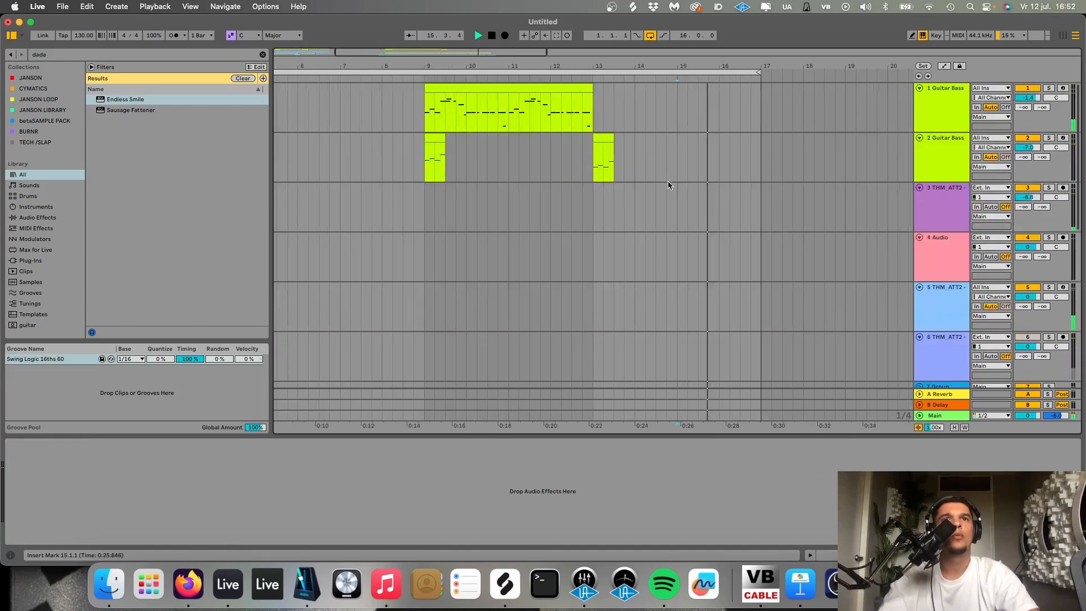
scroll(668, 185, up, 3)
scroll(668, 185, down, 3)
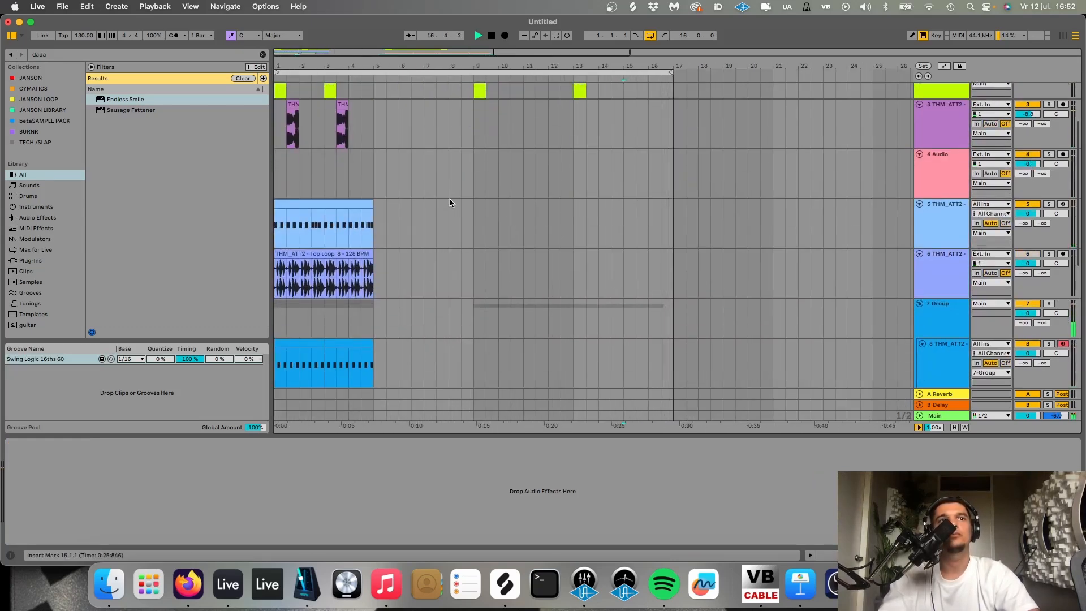
click(350, 231)
click(643, 219)
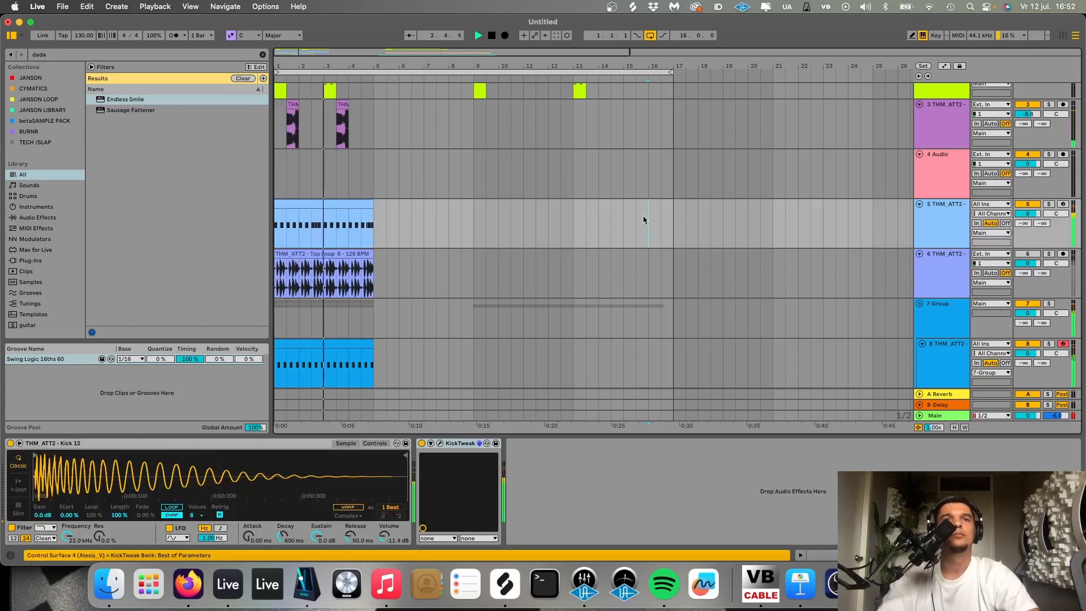
key(super+v)
key(space)
key(space)
scroll(642, 219, up, 5)
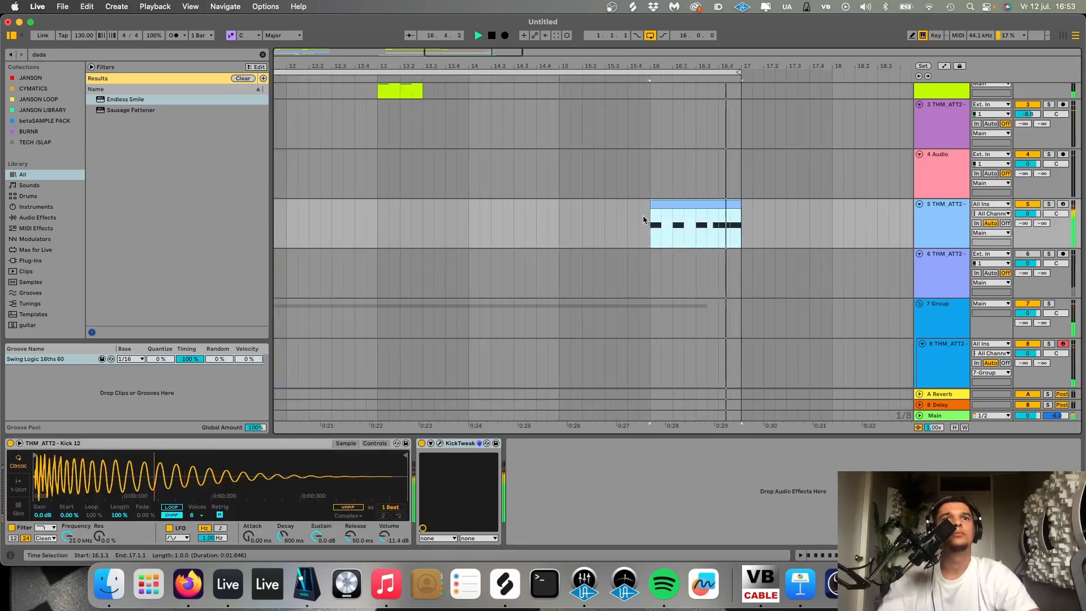
- Stop playback and delete Clap Loop 6 from 16.1.1 to 16.4.1
scroll(650, 234, down, 8)
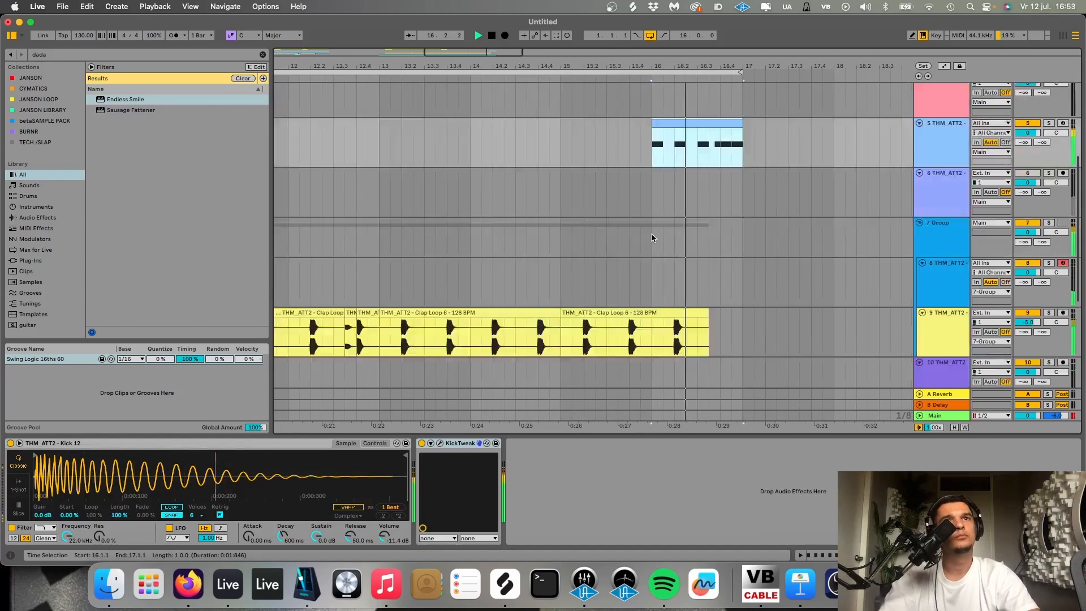
key(space)
drag(652, 182, 718, 183)
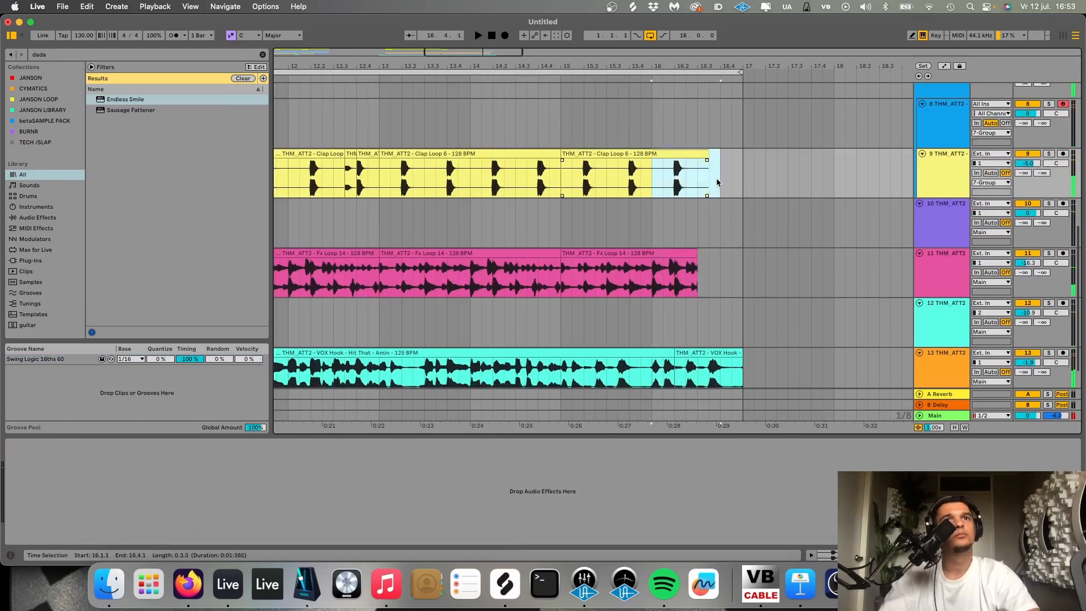
key(Delete)
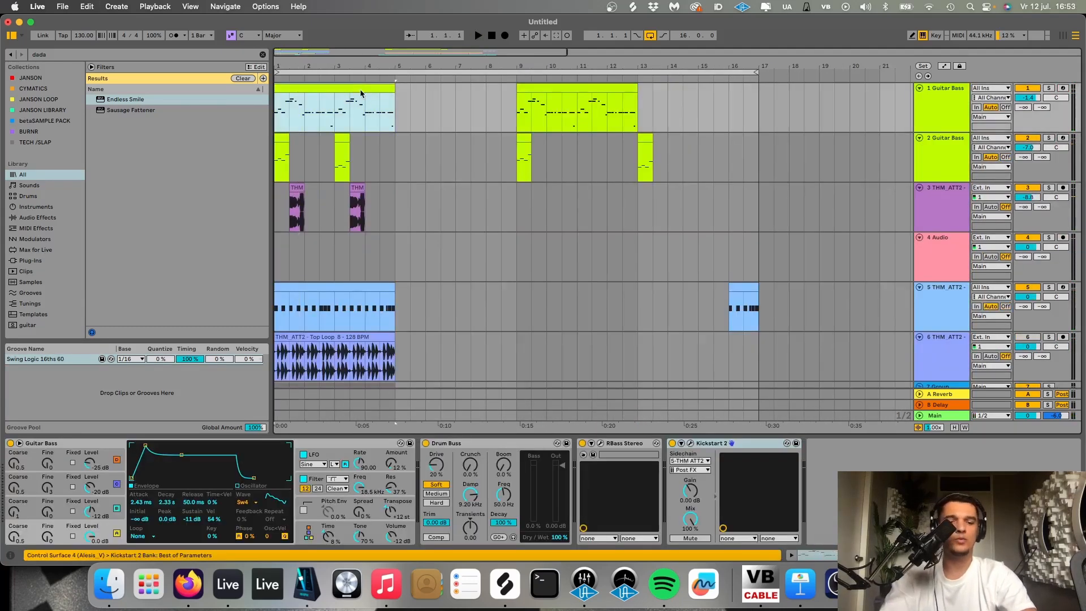
- Loop the first four bars around the opening Guitar Bass clip and select all tracks' contents within that loop
key(super+l)
key(z)
click(351, 72)
scroll(376, 225, down, 3)
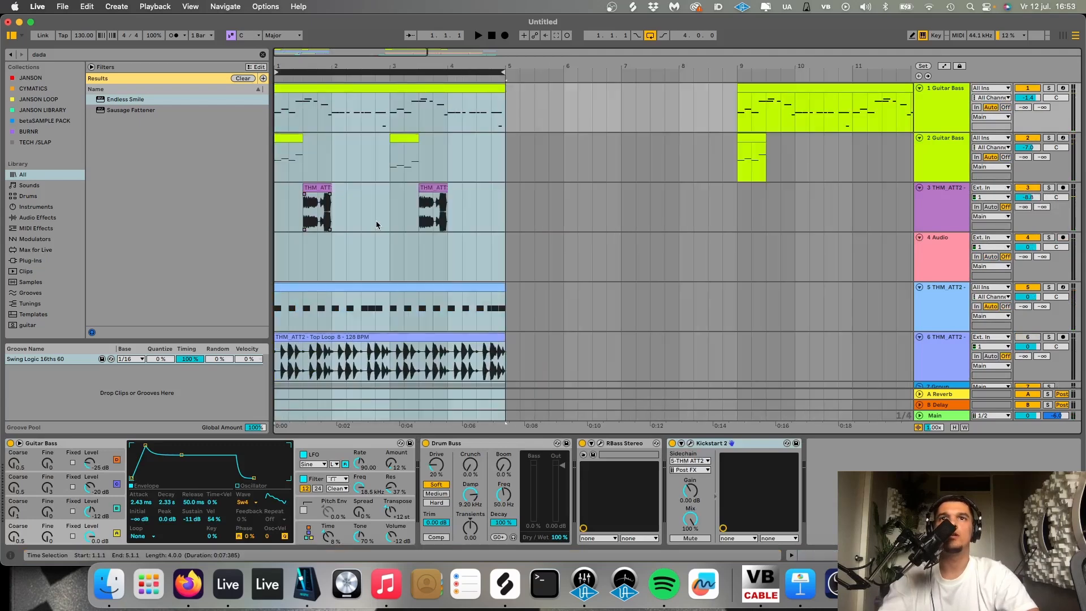
- Duplicate the first four bars across all tracks and delete the second Guitar Bass track's clips at 1.1.1 and 3.1.1
key(super+d)
click(301, 145)
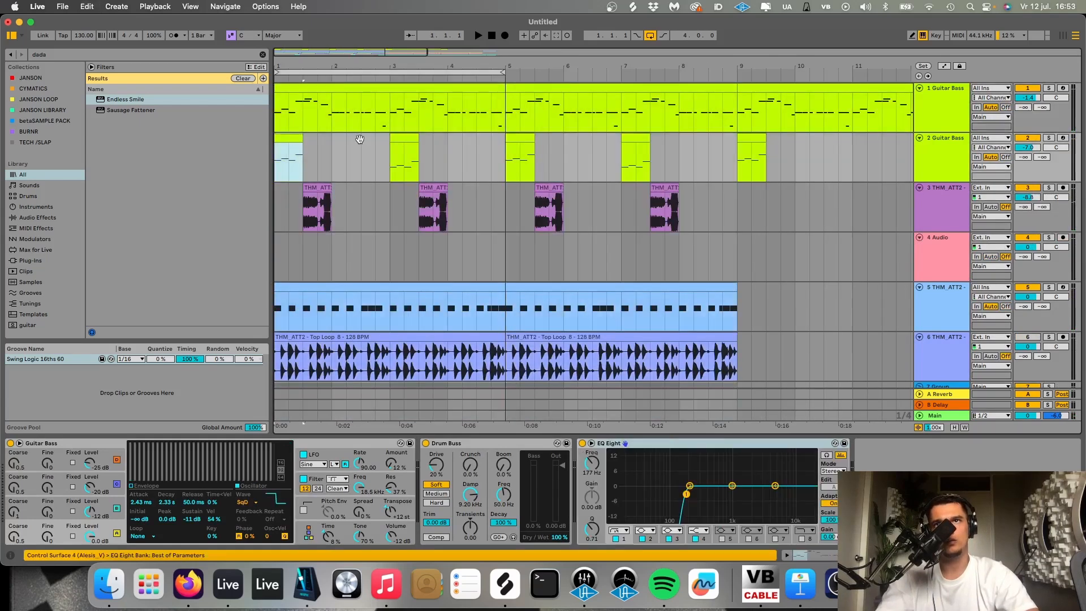
click(406, 138)
key(Delete)
- Loop the first 16 bars, set the tempo to 133 BPM and play through the arrangement
scroll(406, 138, down, 5)
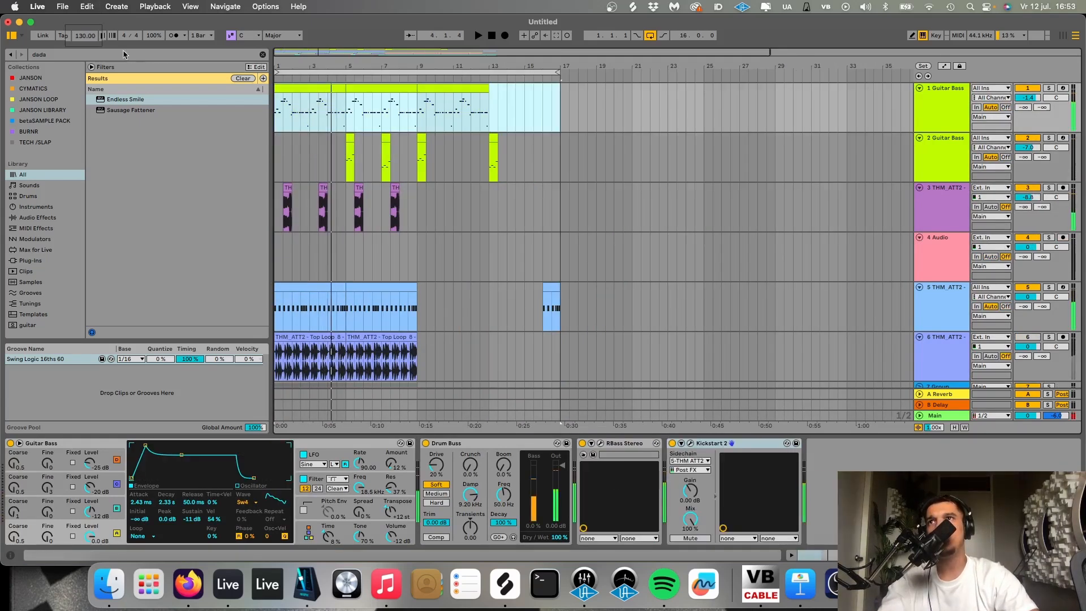
click(110, 55)
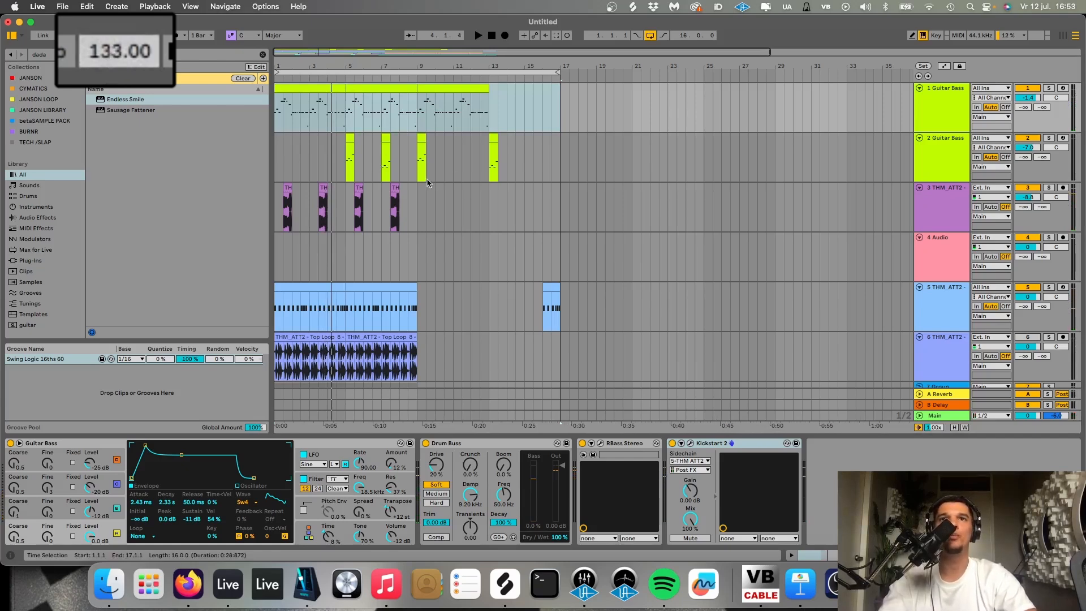
click(419, 198)
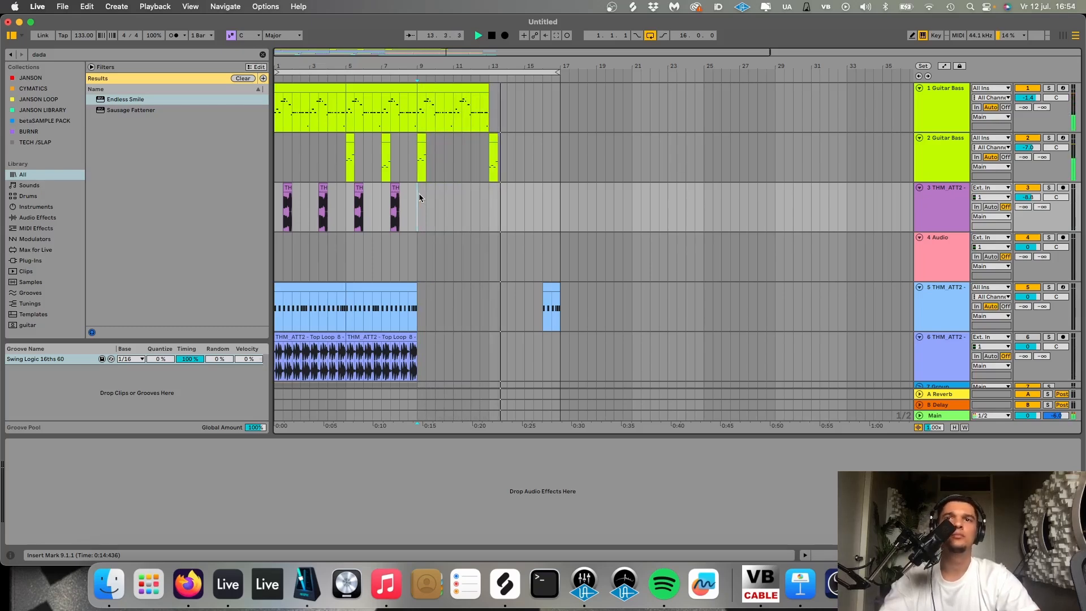
scroll(419, 195, down, 2)
scroll(419, 197, down, 6)
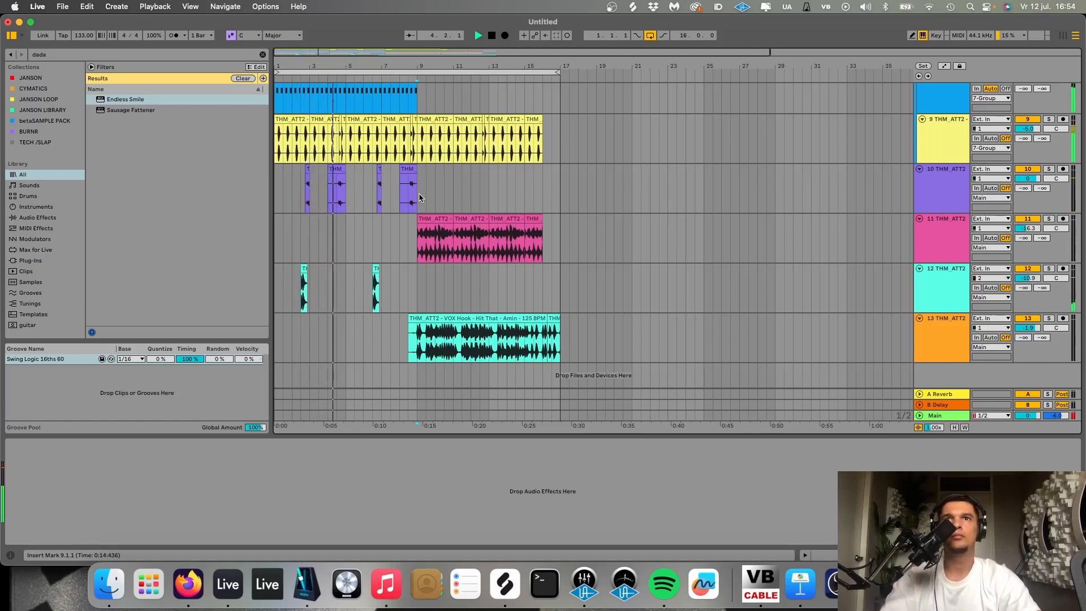
- Open the second Kick 12 clip and add a kick fill of C3 notes at the end of its bar 2
scroll(420, 198, up, 6)
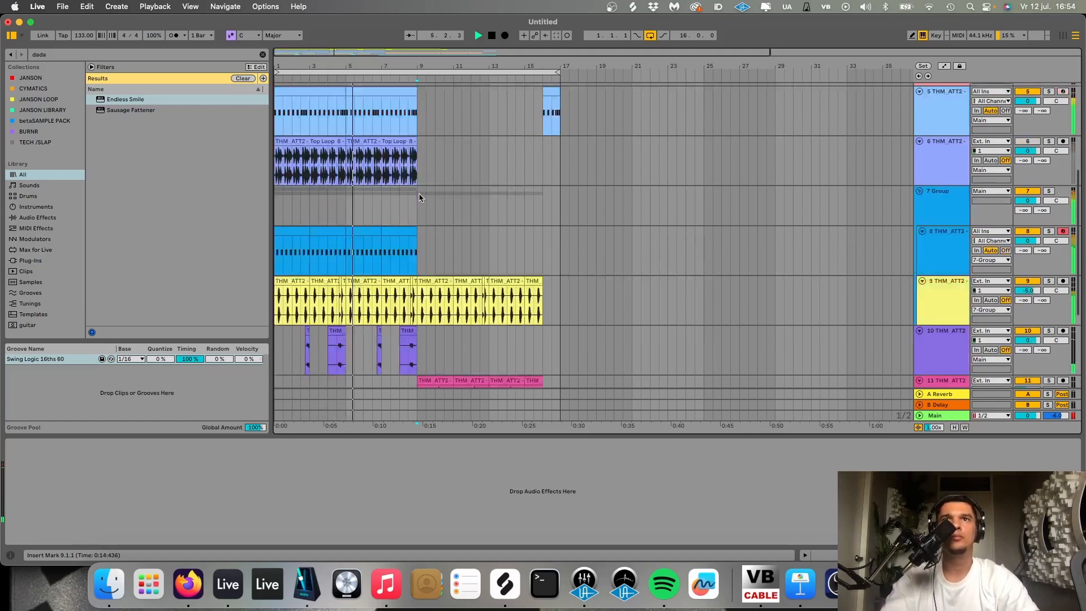
double_click(375, 133)
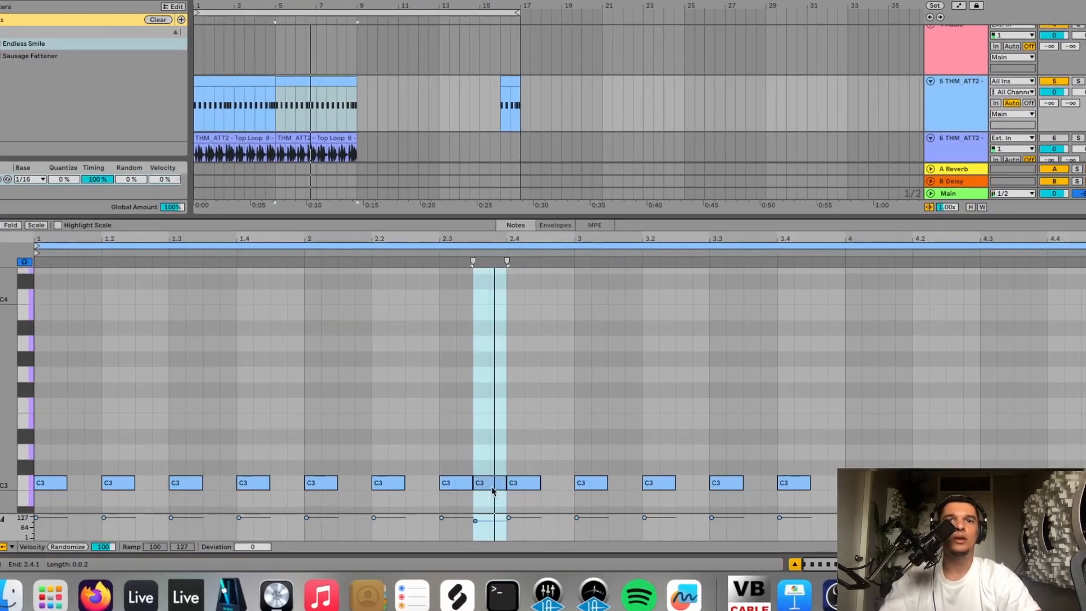
drag(547, 485, 534, 487)
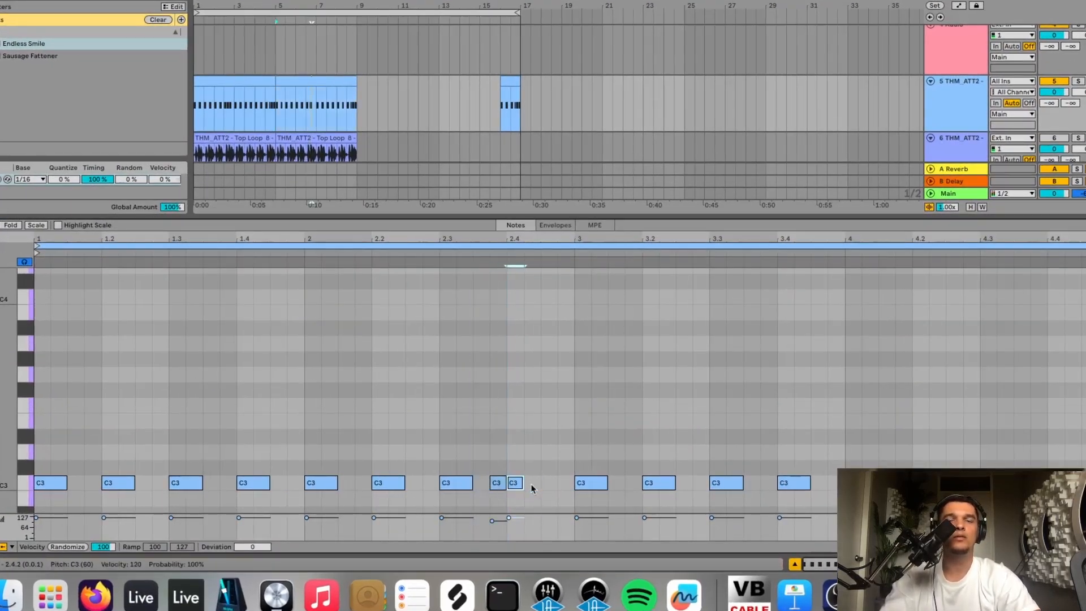
click(527, 516)
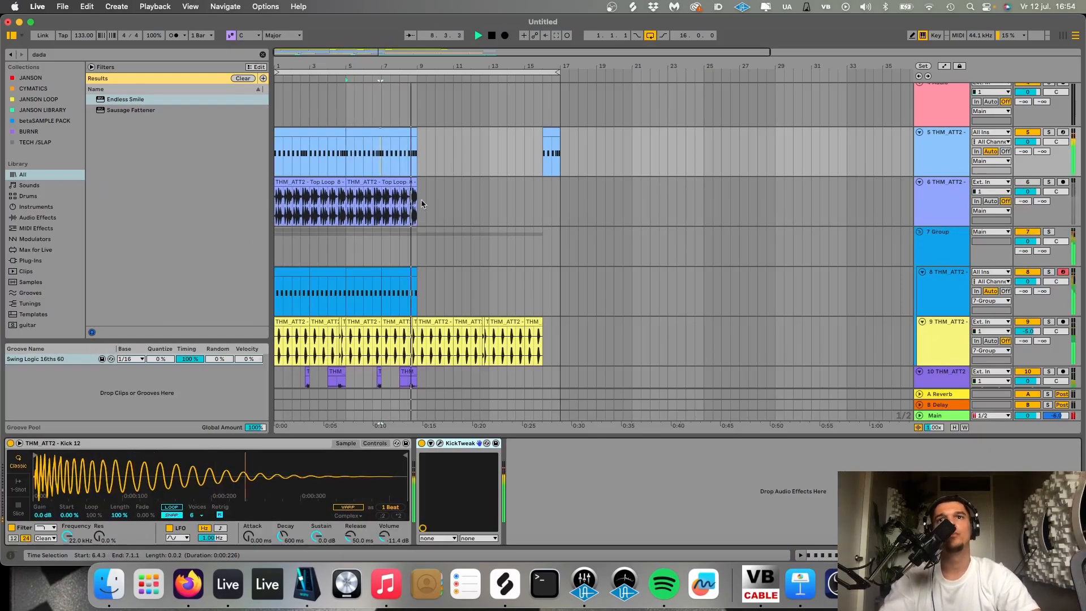
- Move all tracks' contents from bars 1–9 to bars 17–25, loop from bar 9 to 25 and play from bar 9
drag(362, 320, 514, 208)
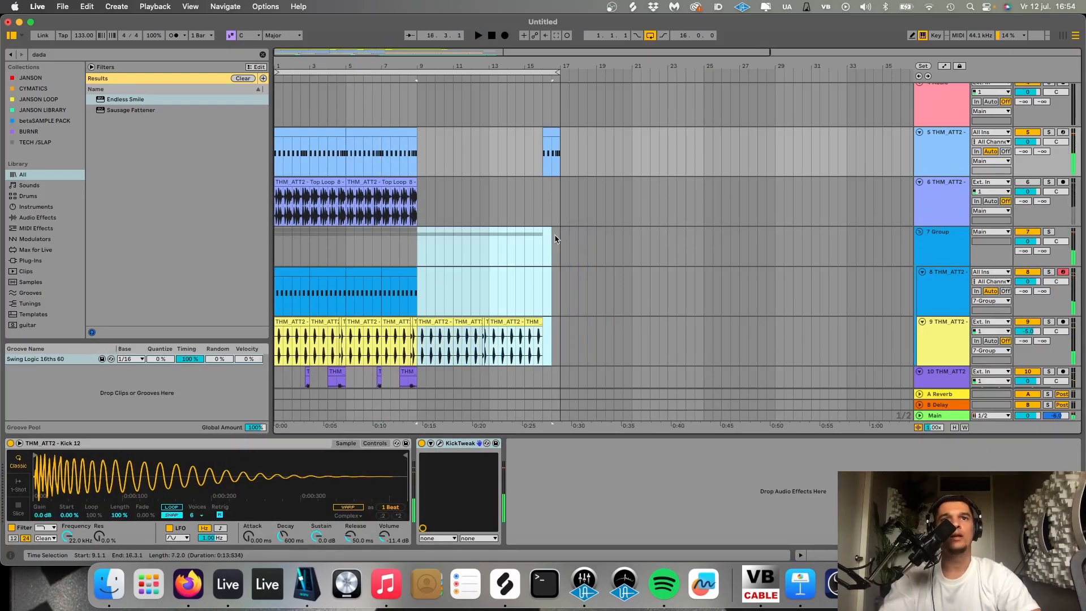
drag(565, 240, 417, 236)
key(super+l)
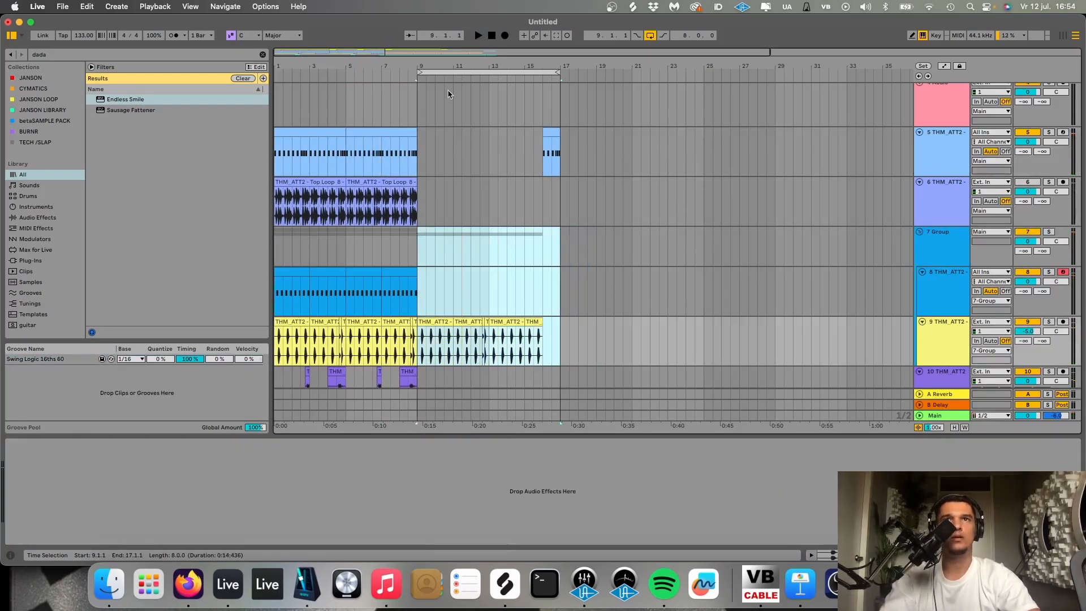
drag(459, 79, 575, 85)
key(Delete)
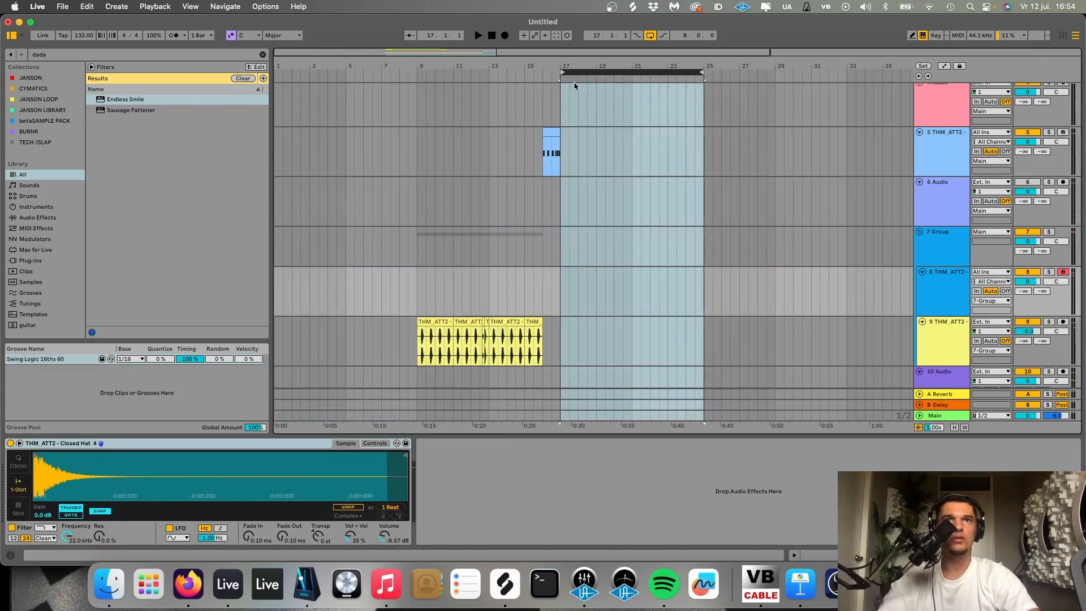
key(super+v)
key(space)
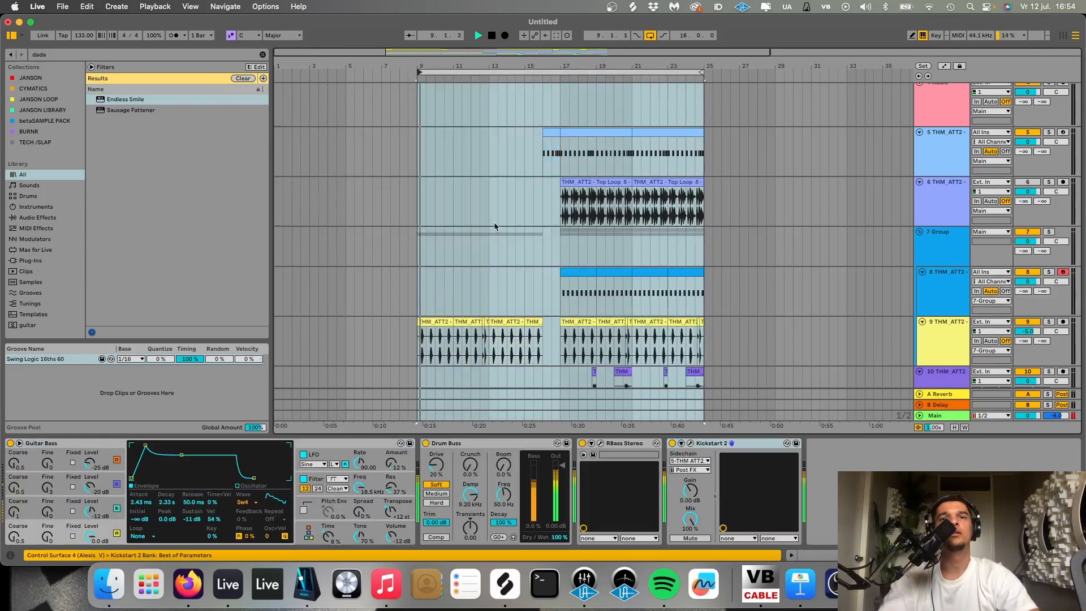
- Delete the first two audio clips on track 3 in the moved section, at 17.3.1 and 19.3.1
scroll(494, 222, down, 5)
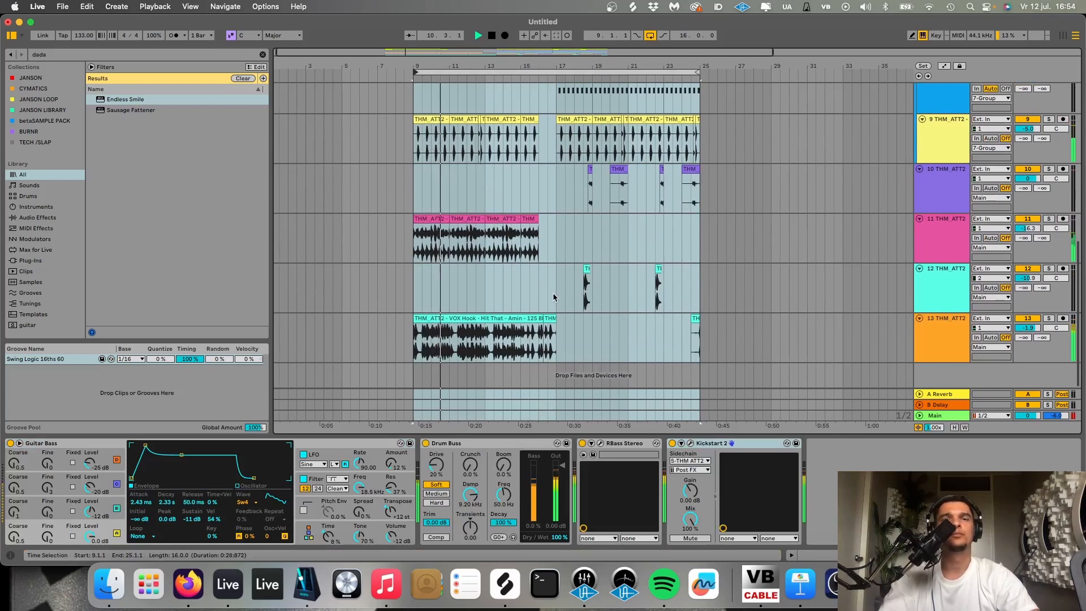
scroll(554, 293, up, 10)
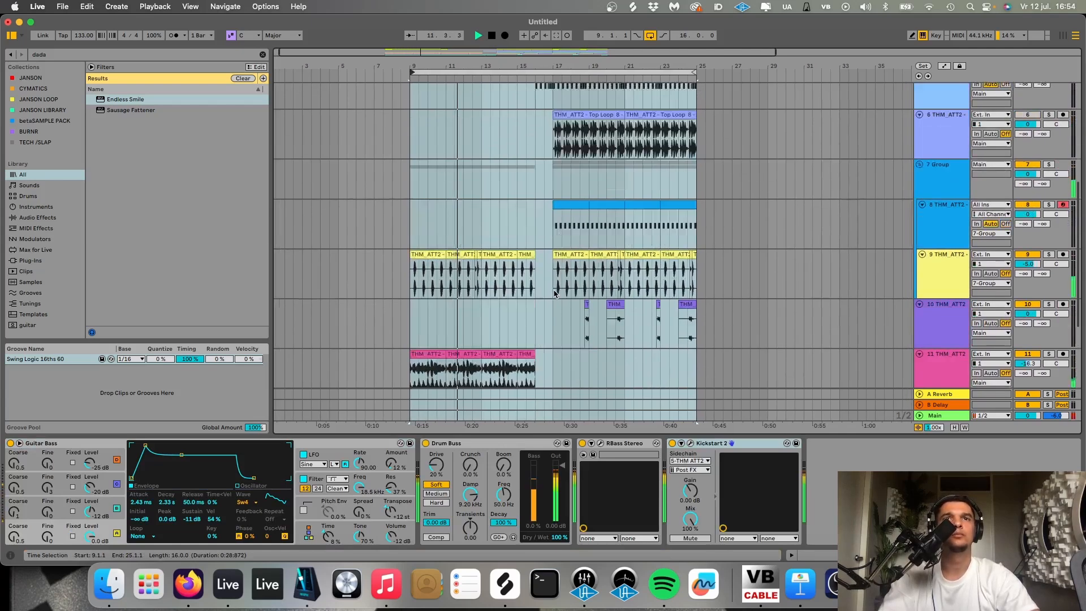
click(566, 203)
key(Delete)
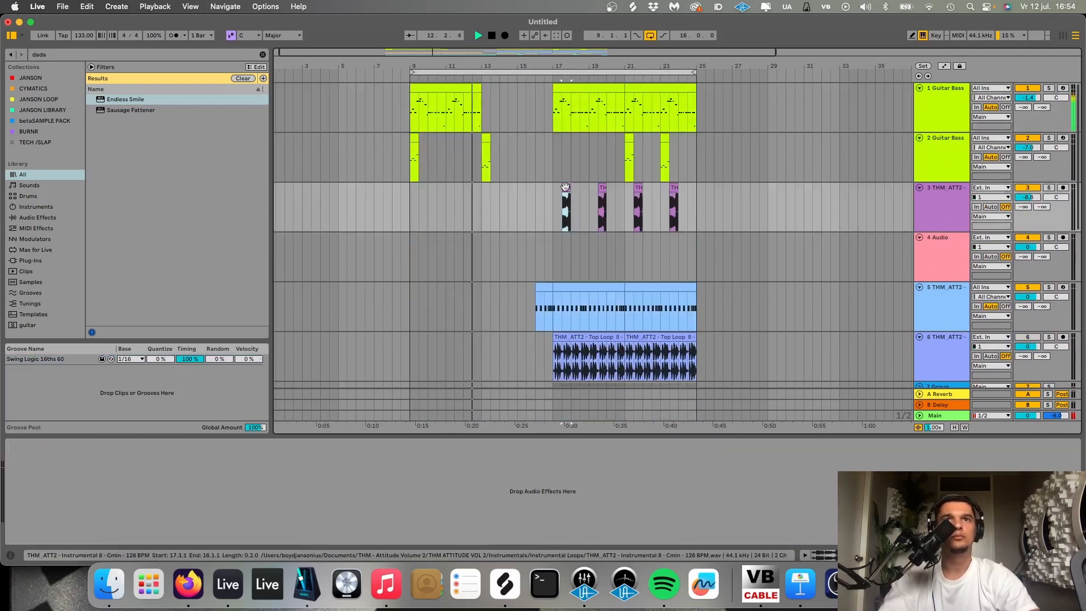
click(601, 187)
key(Delete)
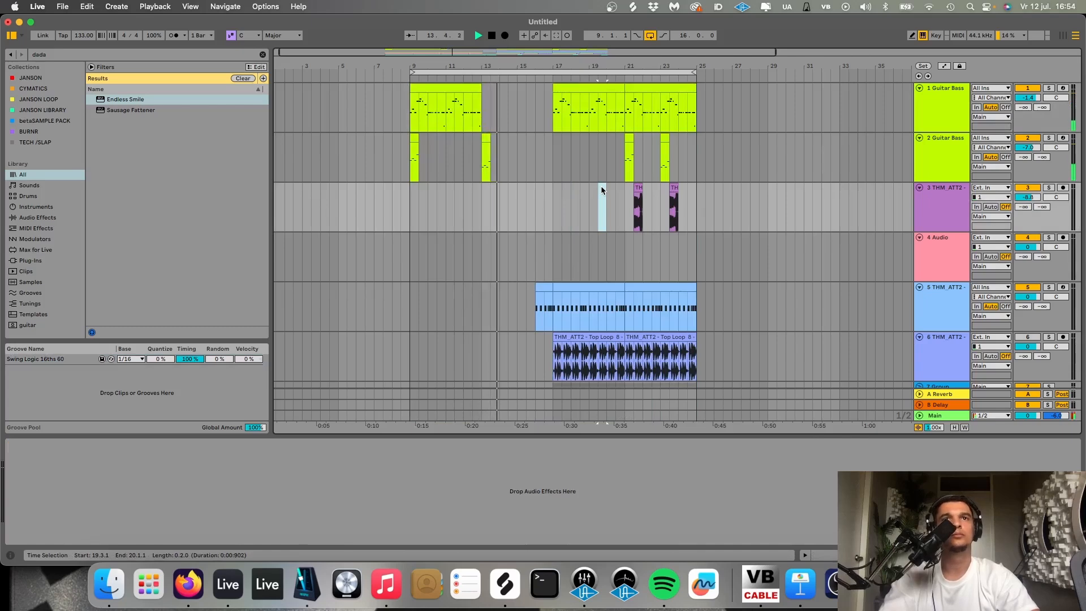
- Insert an audio track below the vocal hook track, copy the hook's last clip at 16.2.1 onto it and solo the new track
scroll(601, 190, down, 1)
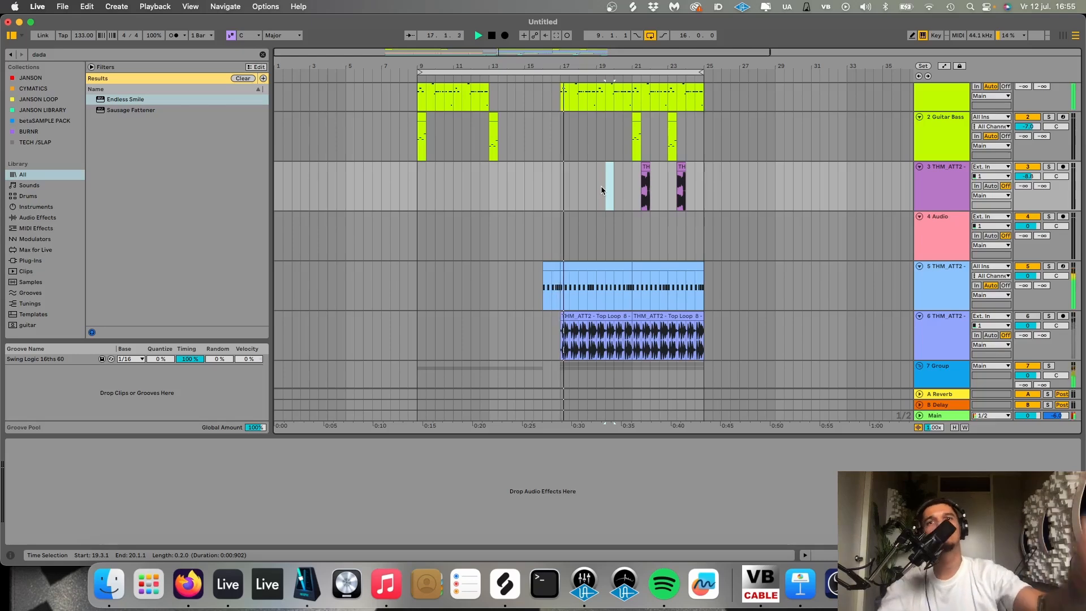
scroll(600, 186, down, 10)
scroll(532, 360, up, 5)
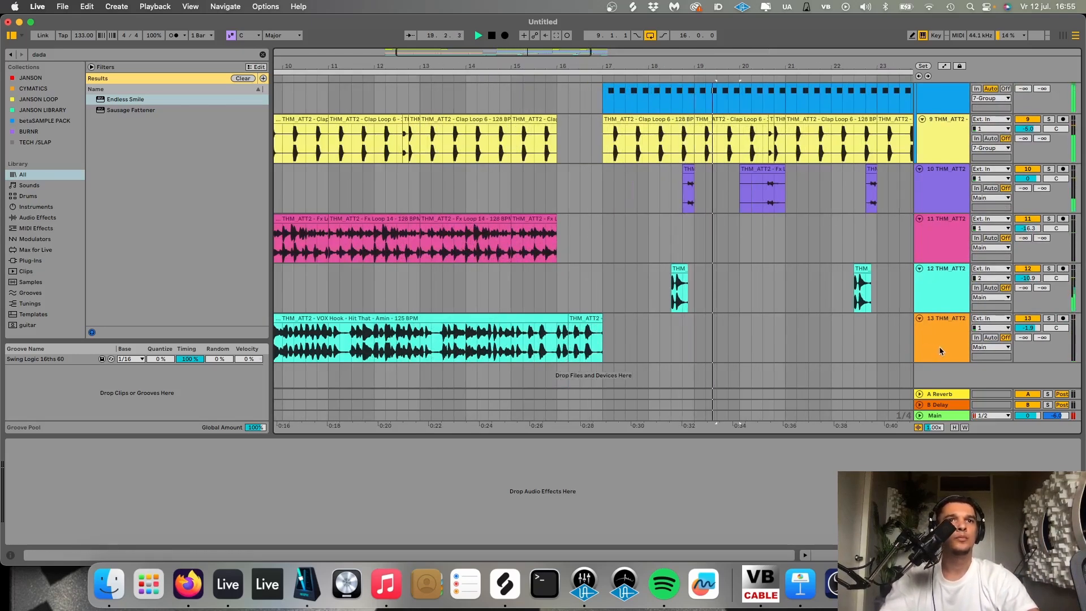
click(939, 349)
key(super+t)
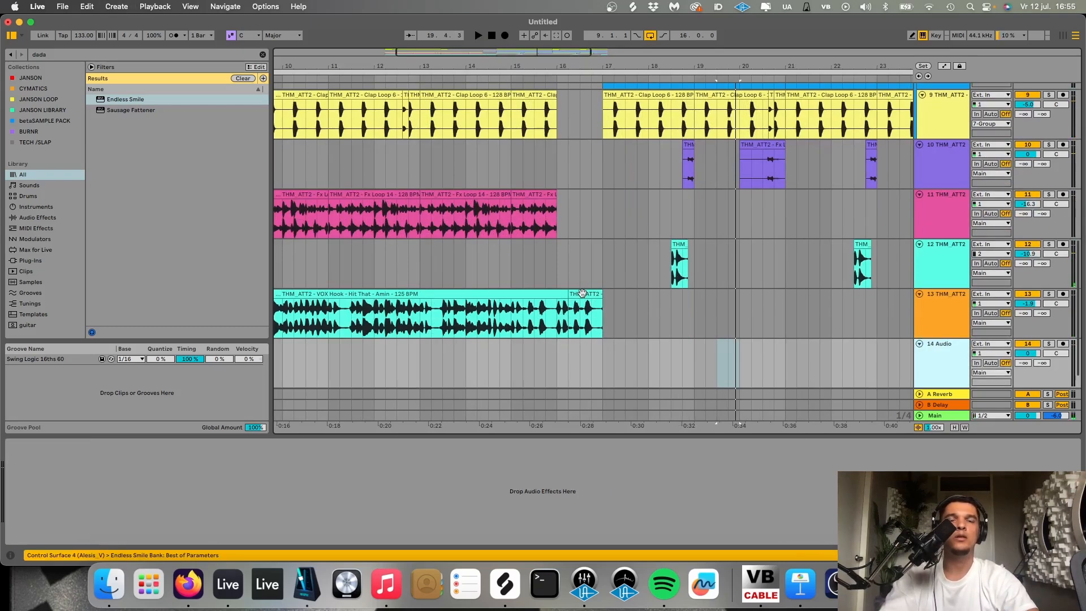
drag(582, 292, 583, 361)
click(1047, 344)
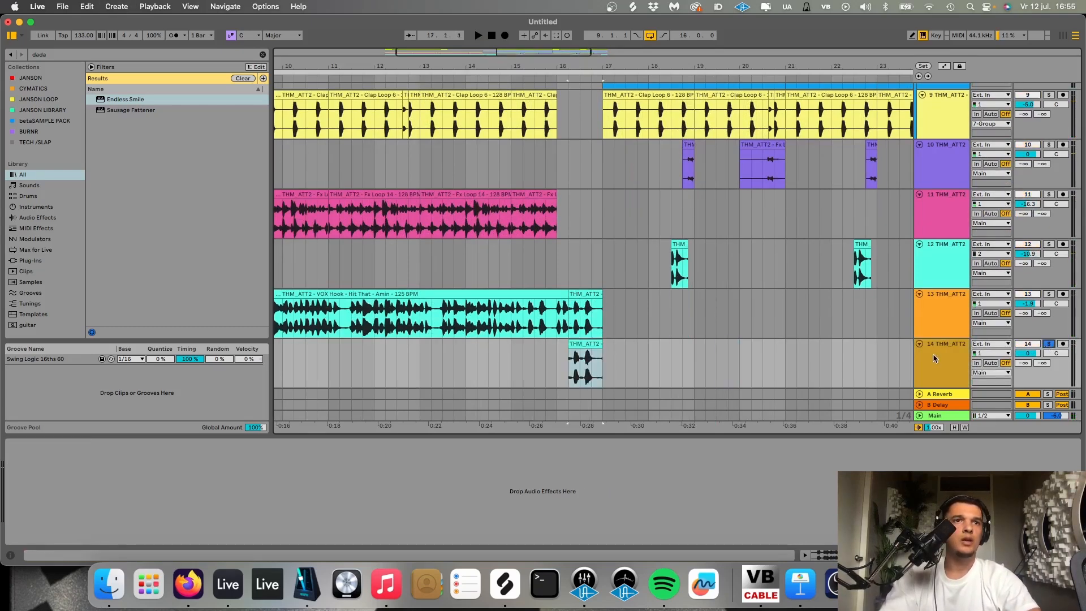
- Search the browser for reverb and add the Reverb effect to the soloed vocal copy track
key(super+f)
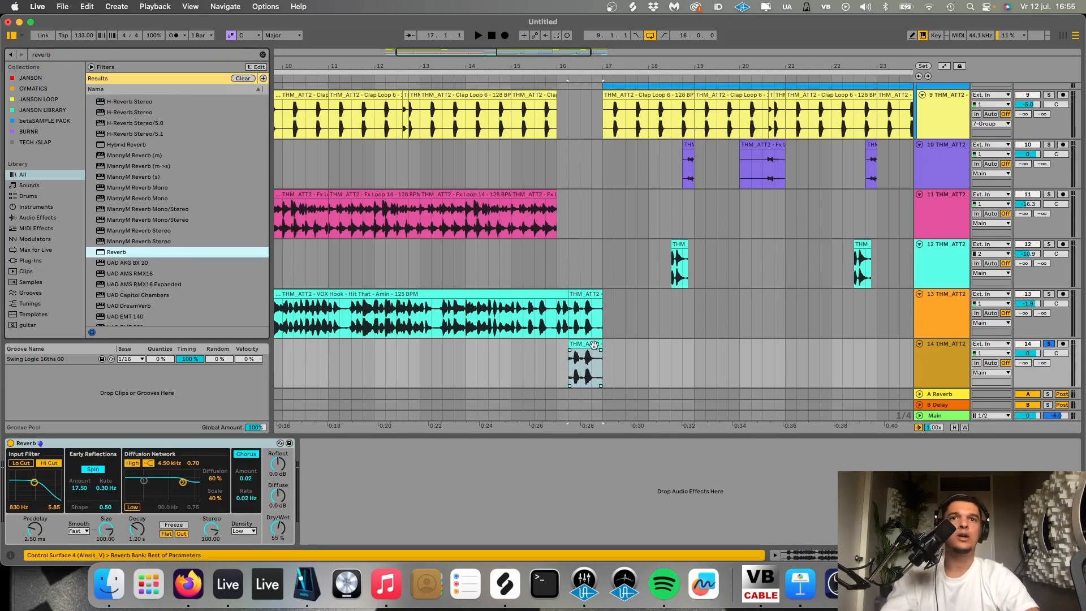
click(594, 345)
scroll(594, 345, up, 5)
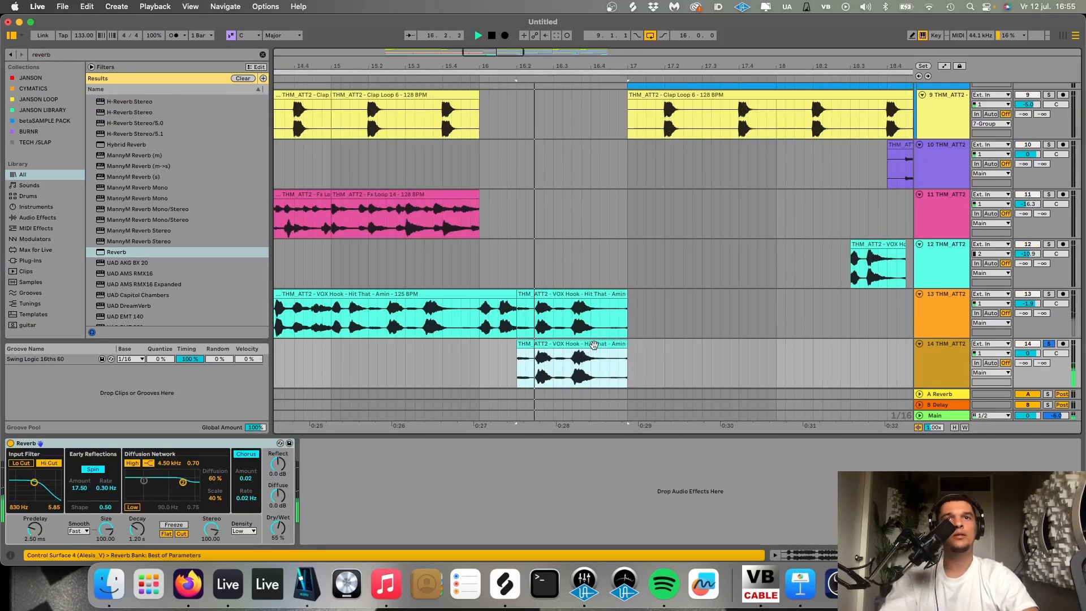
- Set the Reverb decay to 6.53 s while auditioning the copied vocal clip
key(space)
click(134, 528)
key(space)
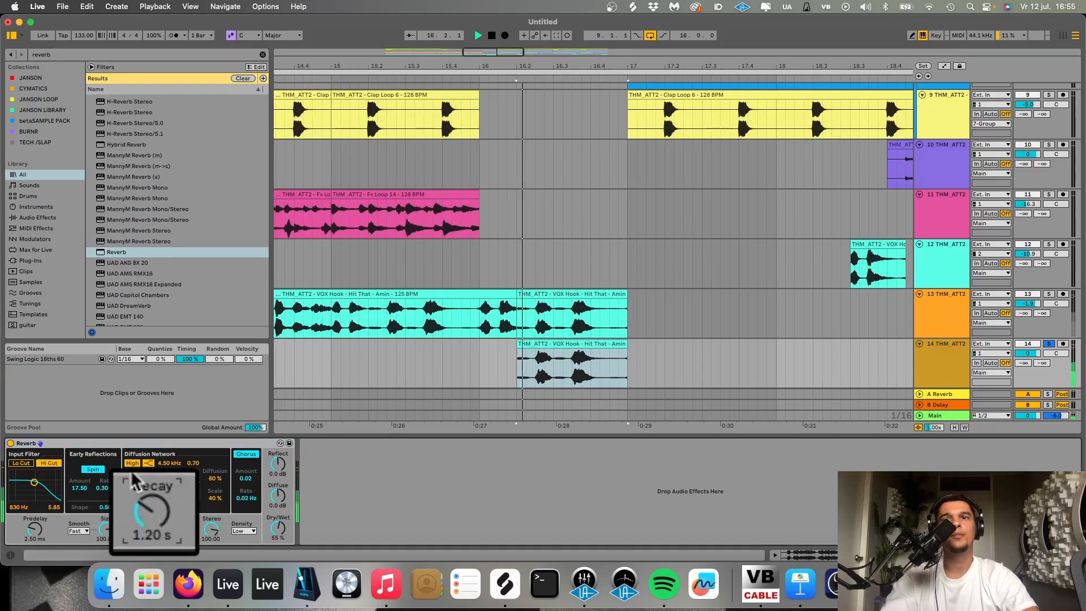
drag(134, 481, 135, 435)
key(space)
- Set the loop from 16.2.1 to 18.1.1 around the copied vocal clip and its reverb tail
click(570, 344)
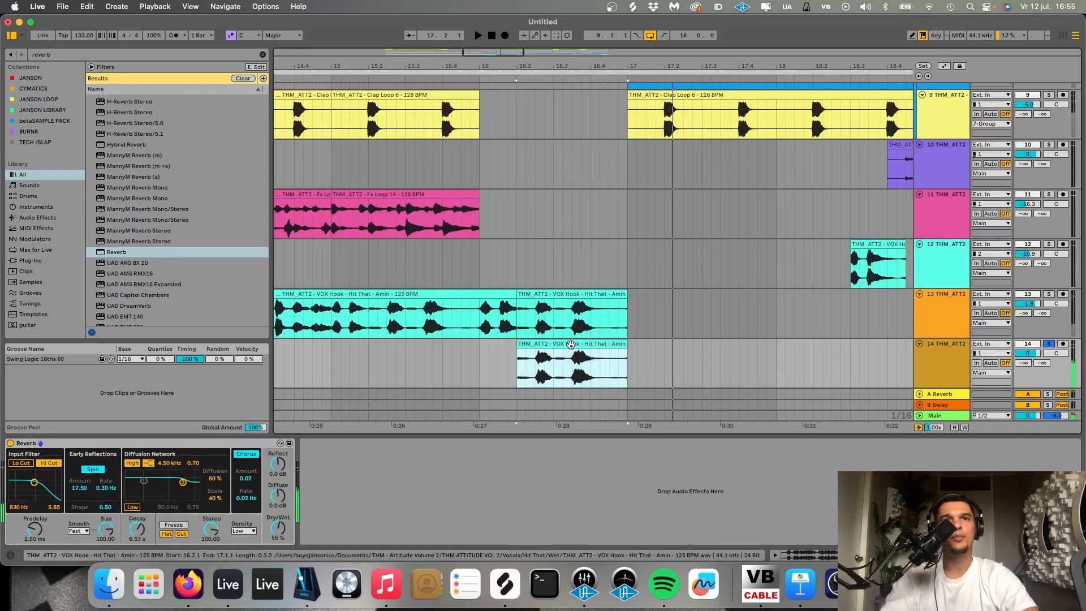
right_click(570, 344)
click(546, 353)
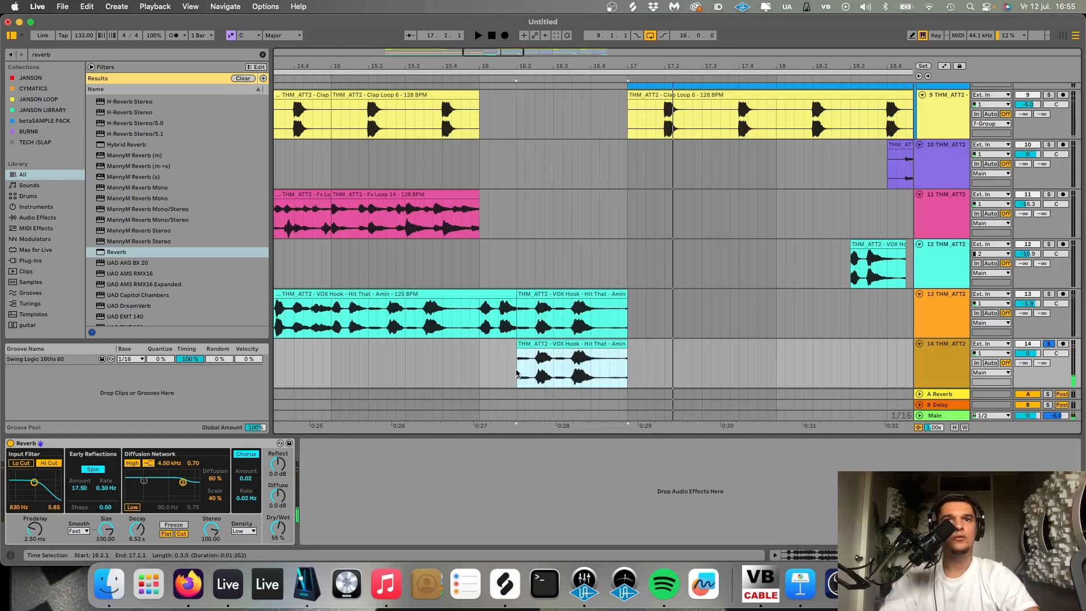
drag(518, 373, 789, 359)
key(super+l)
- Insert another audio track below, set its input to Main, solo it and arm it for recording
click(955, 365)
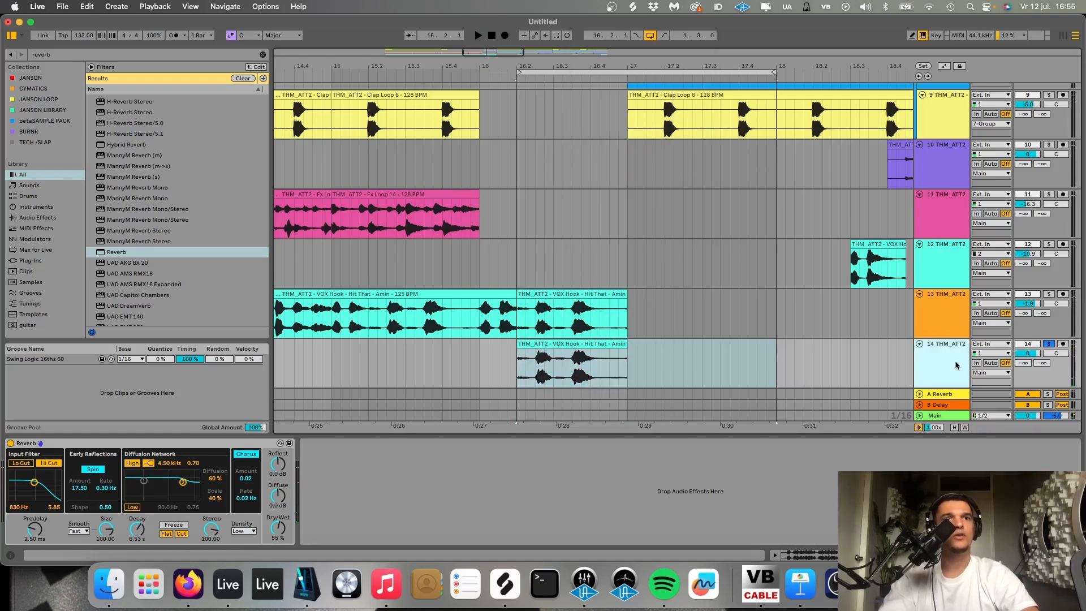
key(super+t)
click(991, 319)
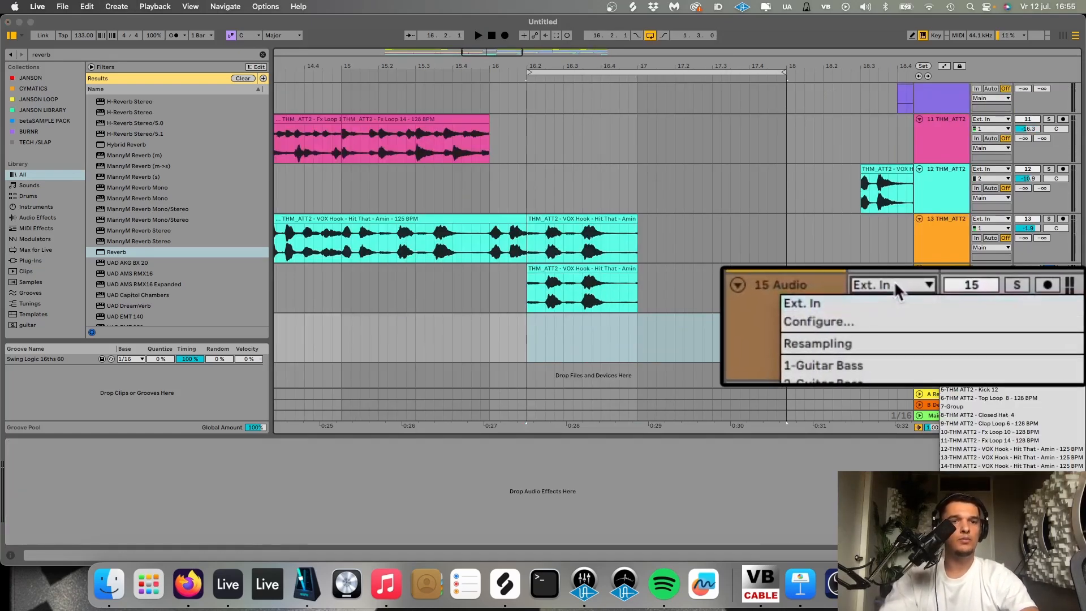
click(956, 491)
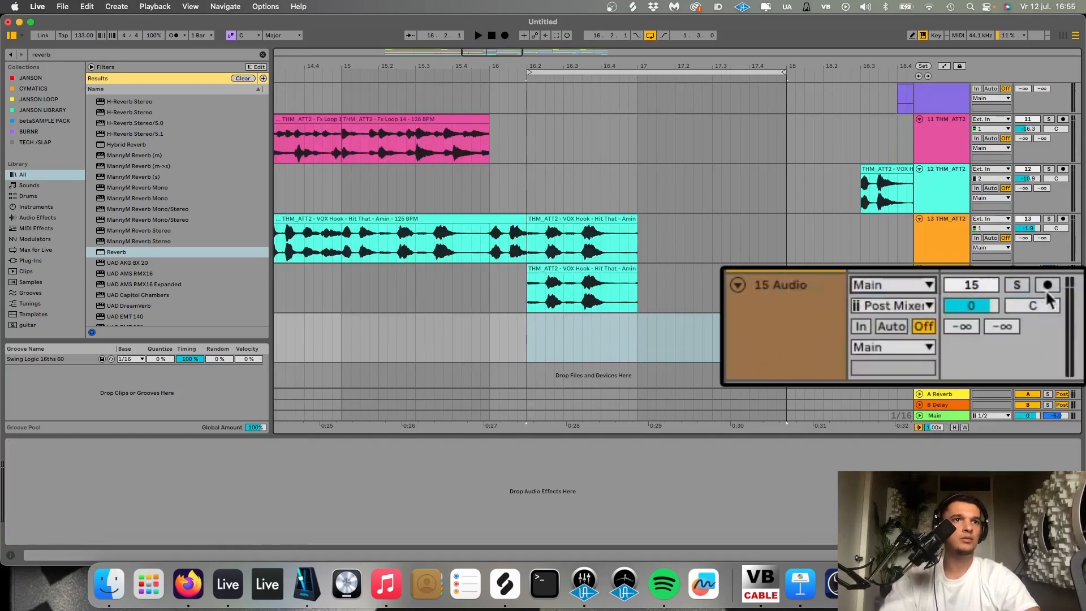
click(1048, 318)
click(1063, 318)
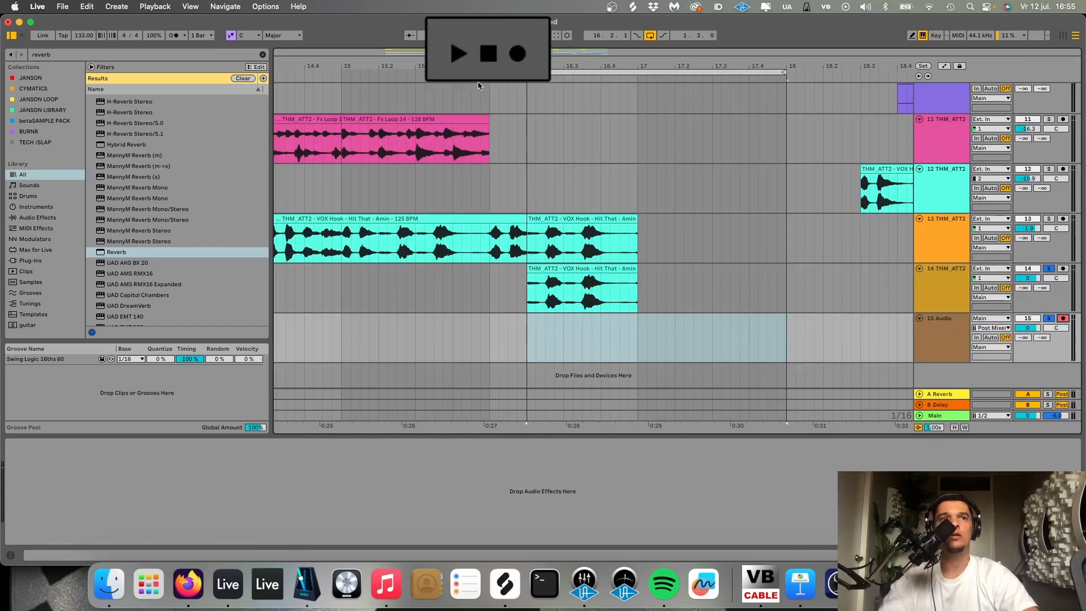
- Record the looped reverb vocal onto the new audio track and delete the source track with the Reverb
click(505, 35)
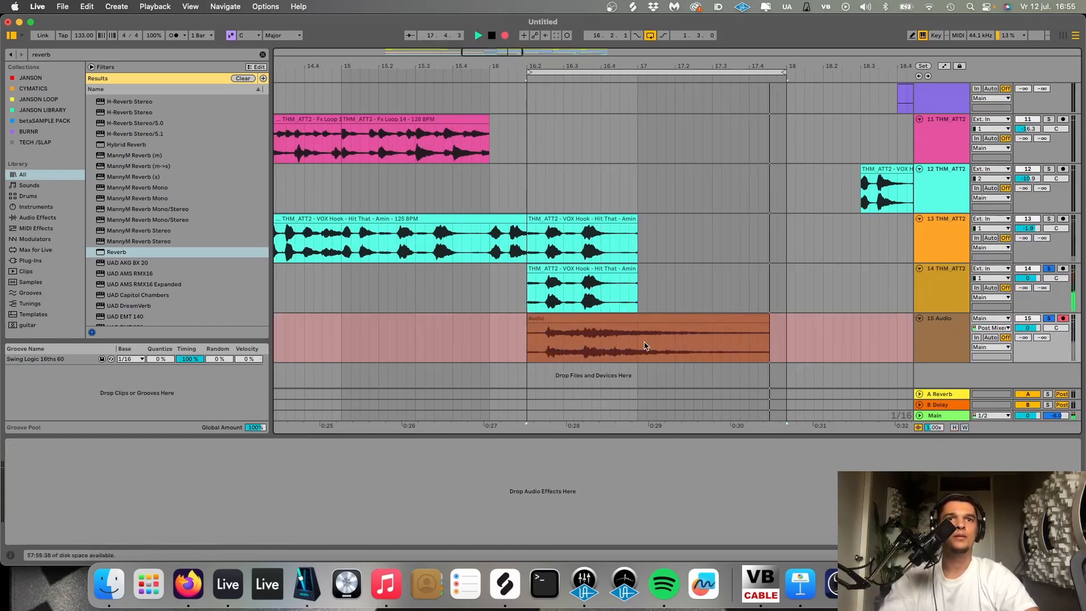
key(space)
click(956, 288)
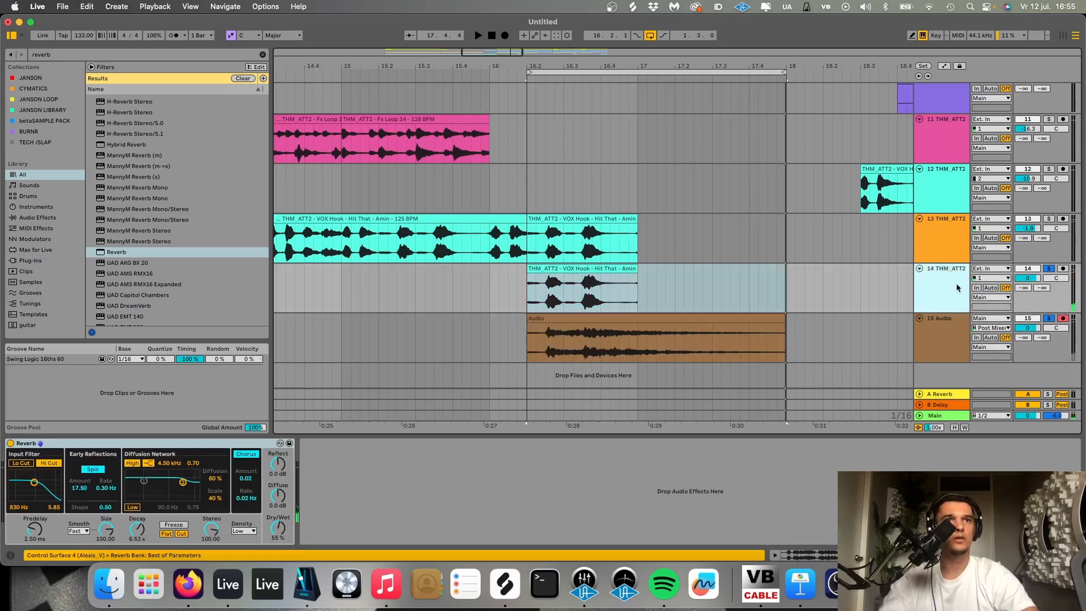
key(Delete)
click(1048, 268)
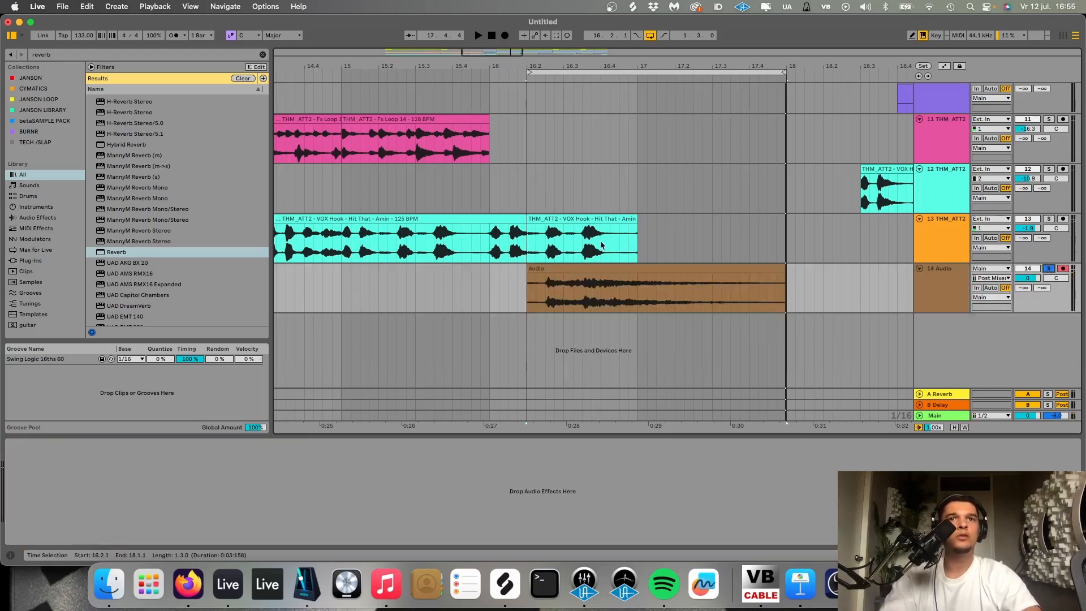
- Open the recorded reverb clip's settings and close them again
double_click(600, 268)
click(21, 376)
key(shift+Tab)
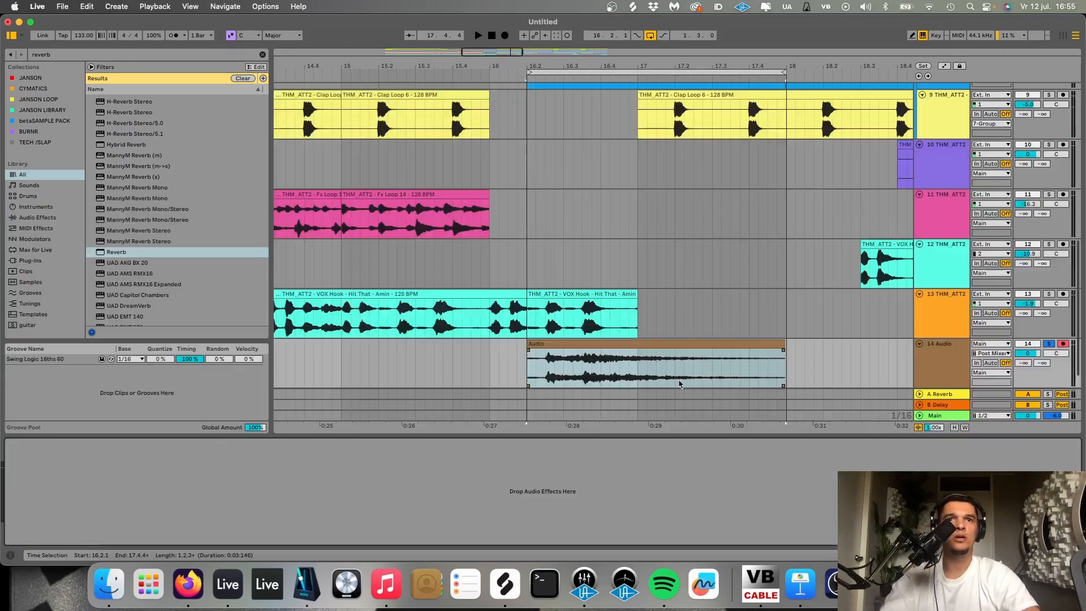
- Cut up the recorded reverb clip, keeping only one short, even tail section starting at bar 17
drag(677, 374, 726, 356)
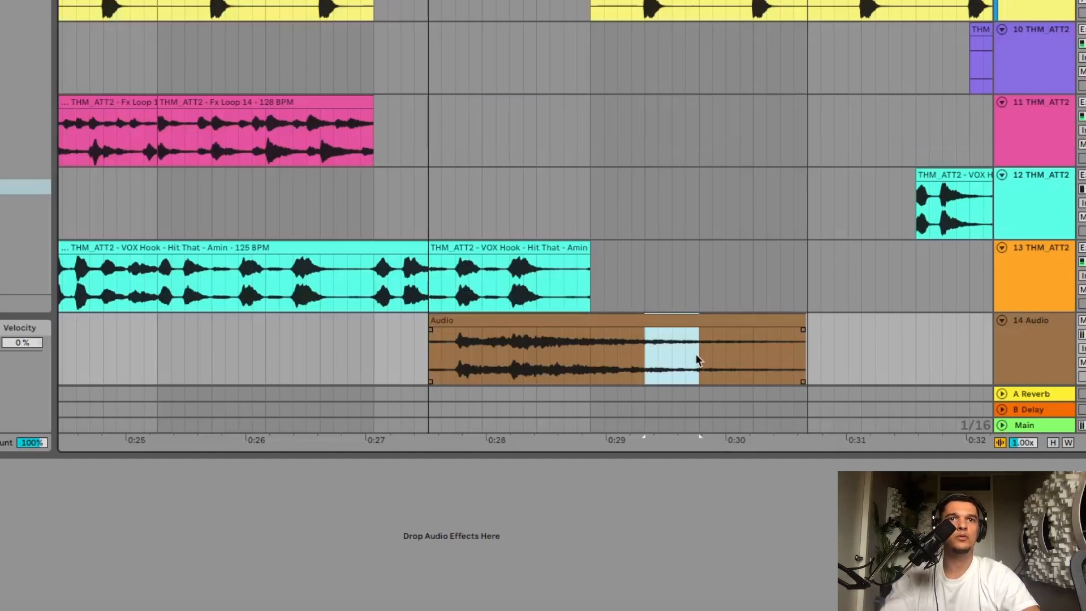
key(space)
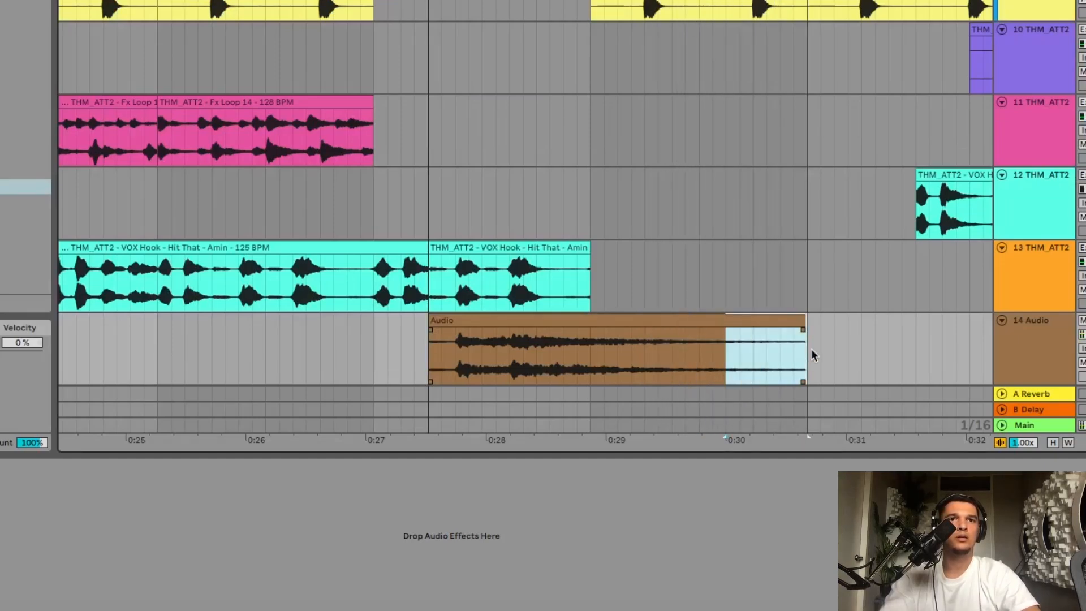
drag(811, 349, 796, 343)
key(super+x)
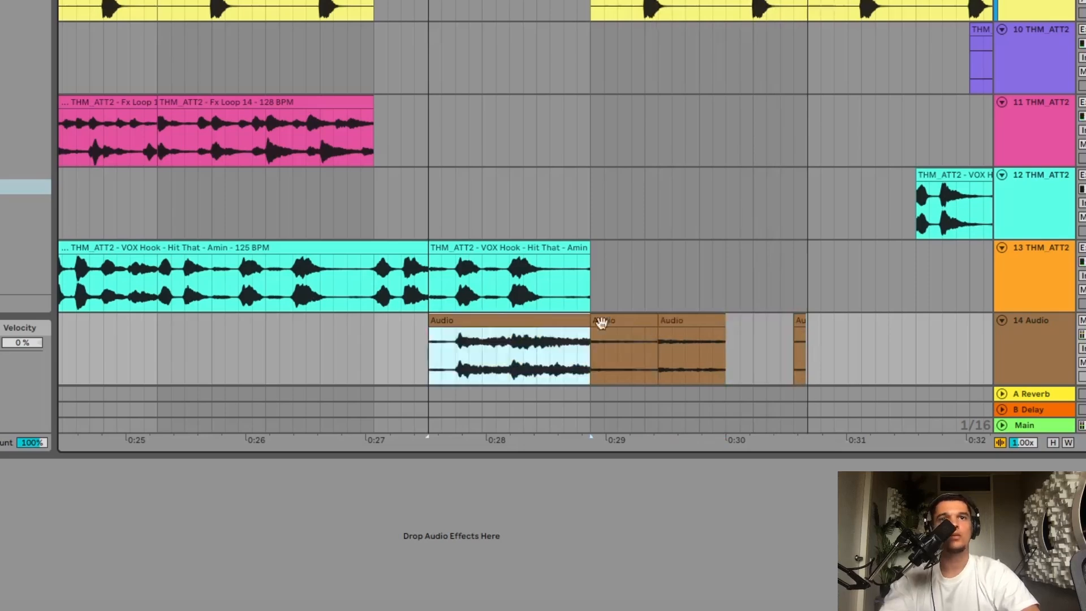
key(Delete)
click(670, 321)
key(Delete)
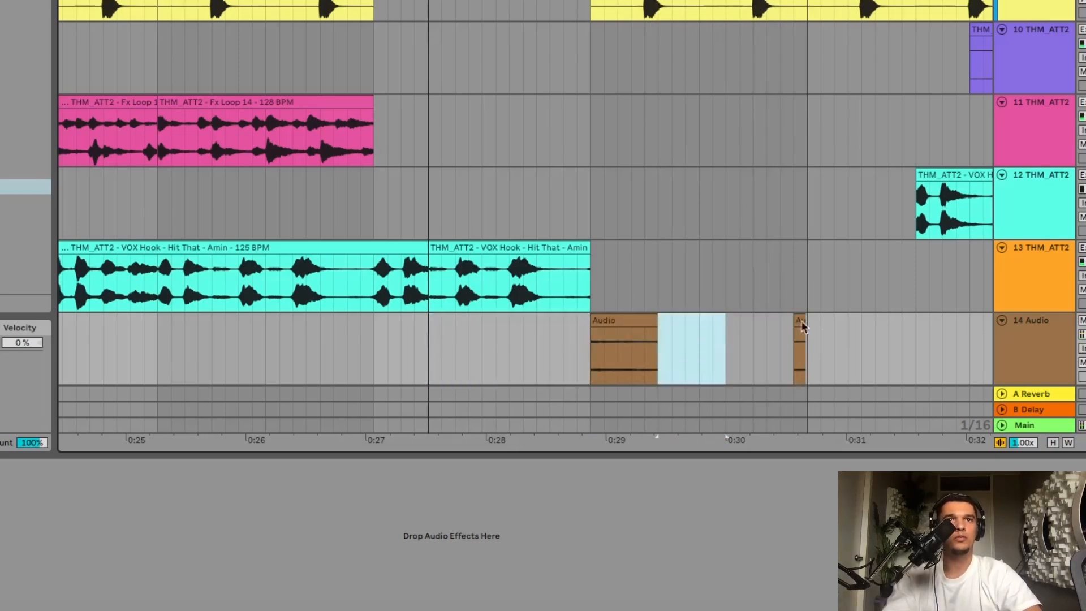
click(799, 319)
key(Delete)
- Duplicate the short reverb tail section three times to fill bar 17 and consolidate the pieces into one clip
click(619, 315)
key(ctrl+d)
key(ctrl+d)
key(ctrl+d)
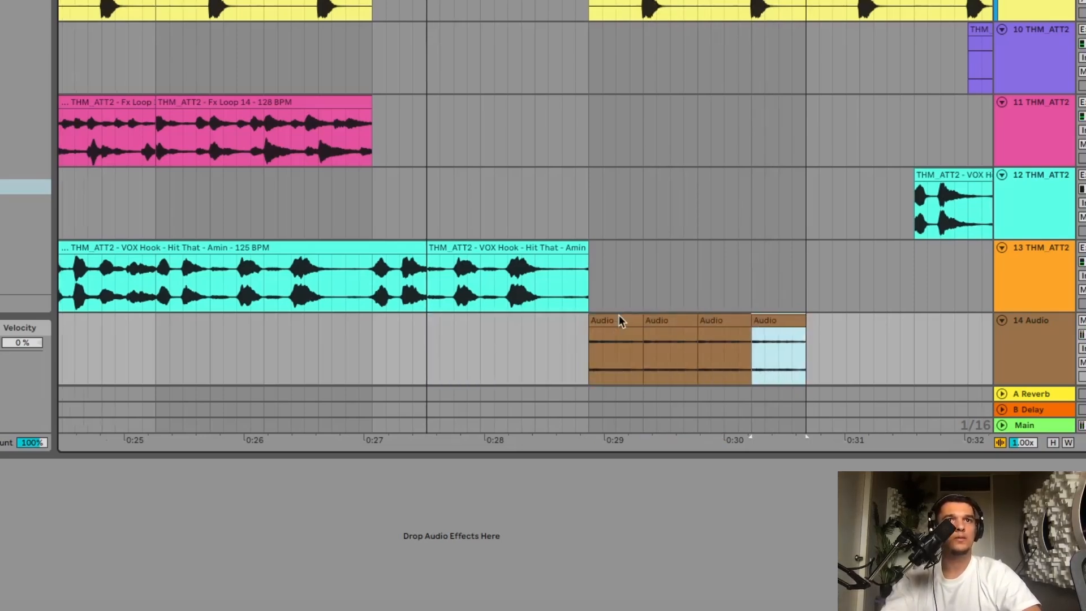
shift+click(619, 315)
key(ctrl+j)
- Repeat the one-bar reverb clip along its track until it fills the drop up to bar 25
scroll(708, 332, down, 5)
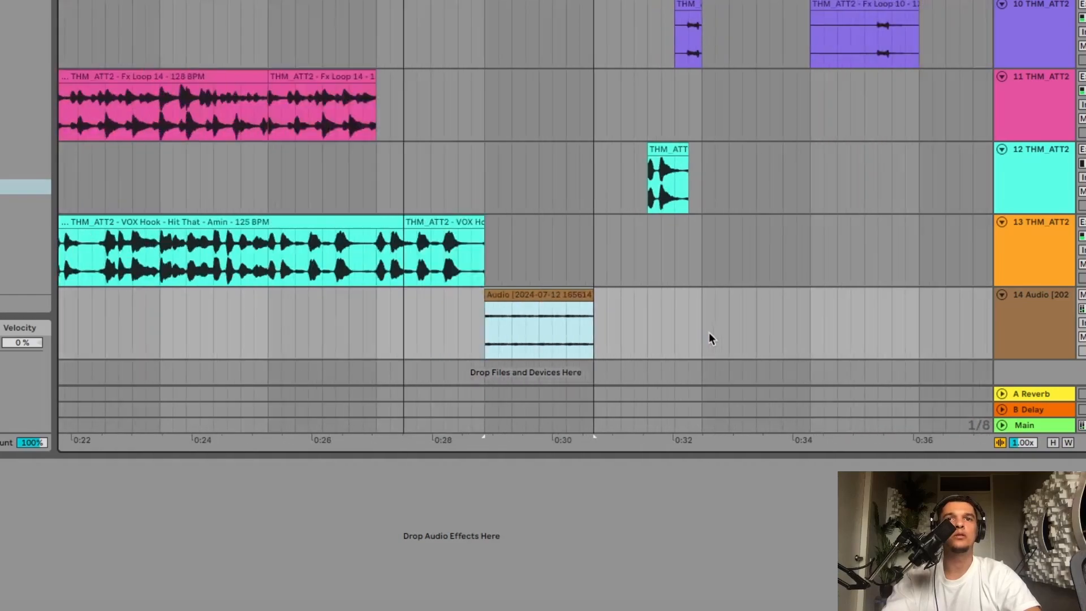
key(super+d)
key(super+d)
scroll(668, 297, right, 3)
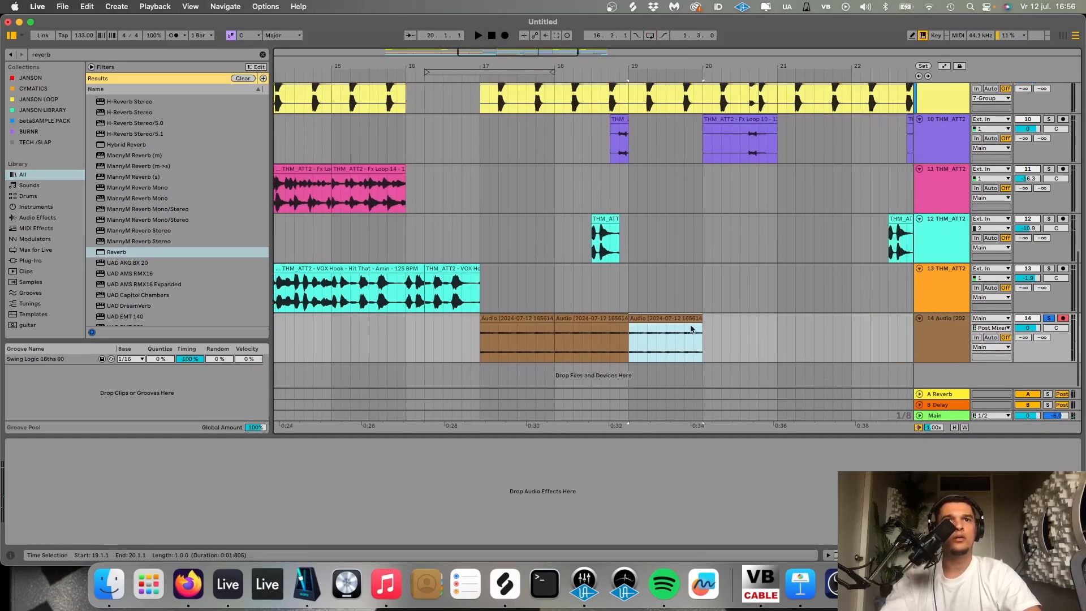
scroll(635, 286, down, 5)
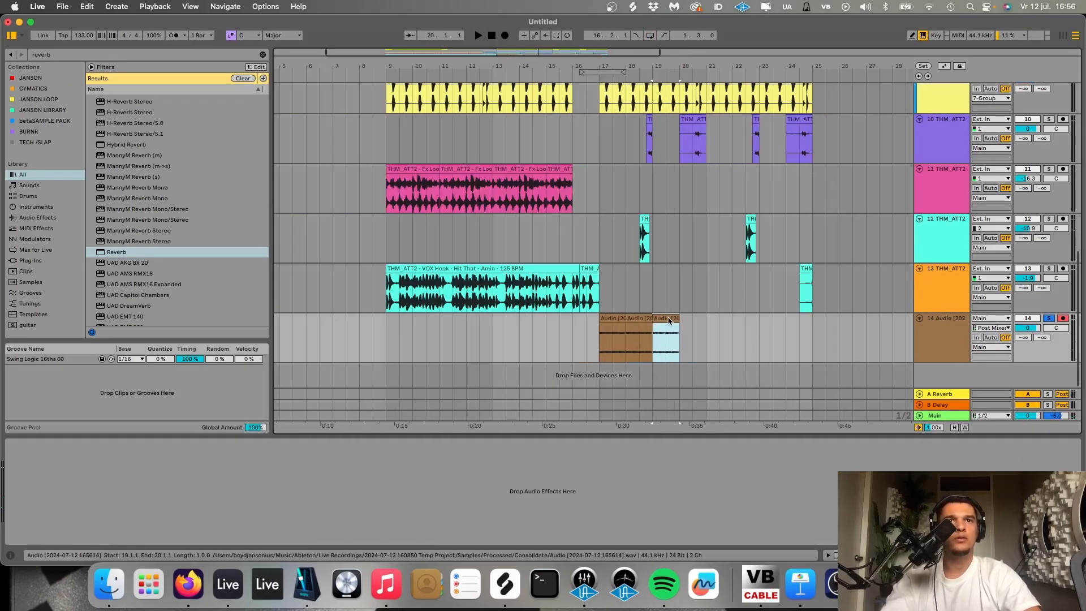
key(super+d)
key(super+d)
key(super+d)
key(super+d)
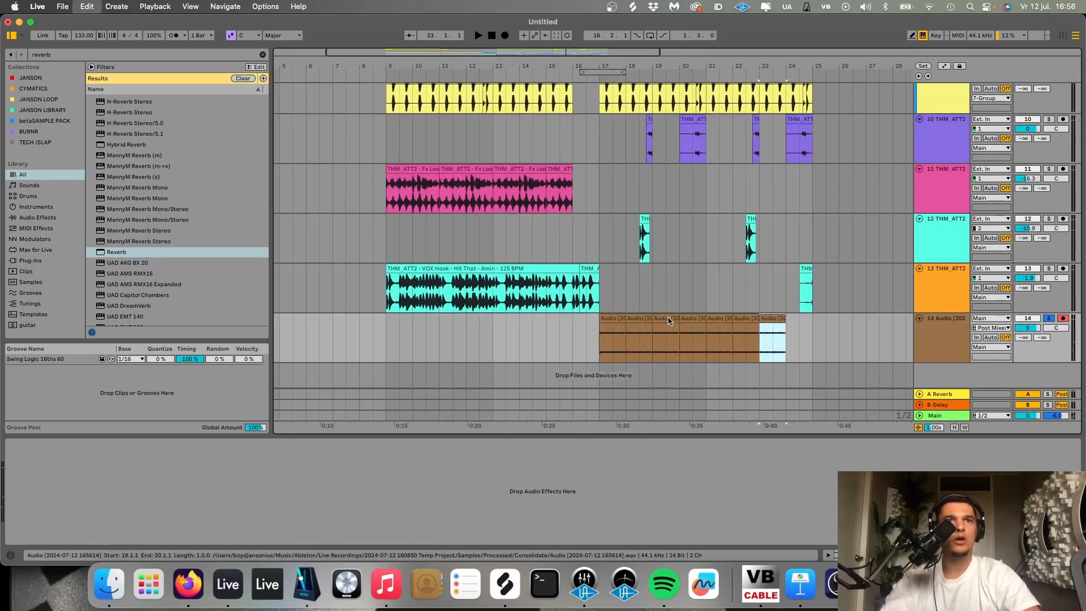
key(super+d)
- Play from bar 17 and add the Kickstart 2 plug-in to the recorded reverb track
click(597, 349)
key(space)
key(super+f)
text(kickst)
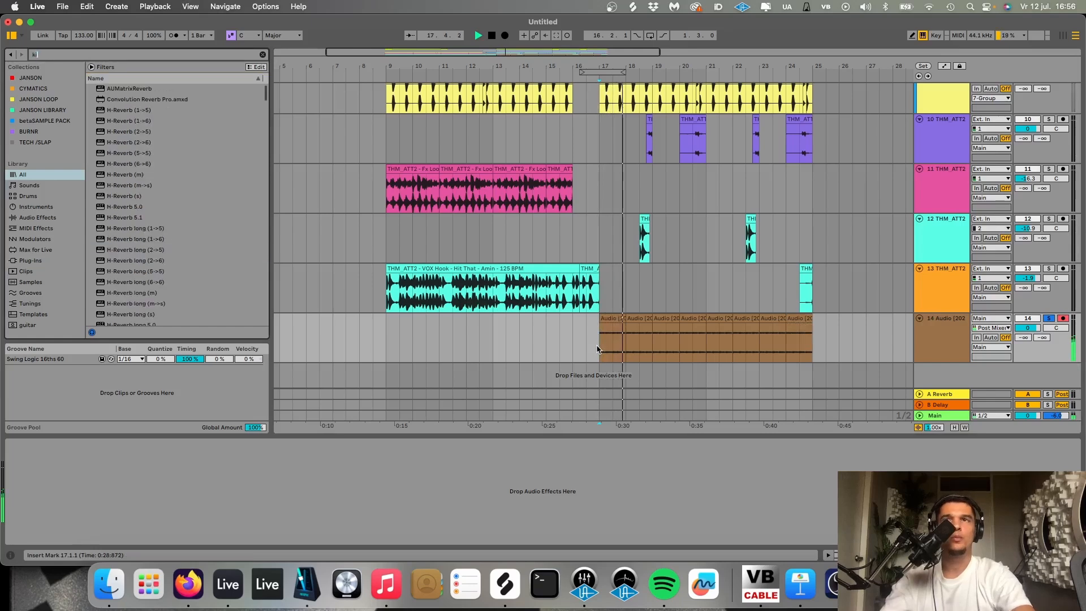
text(art)
key(Down)
key(Down)
key(Down)
key(Return)
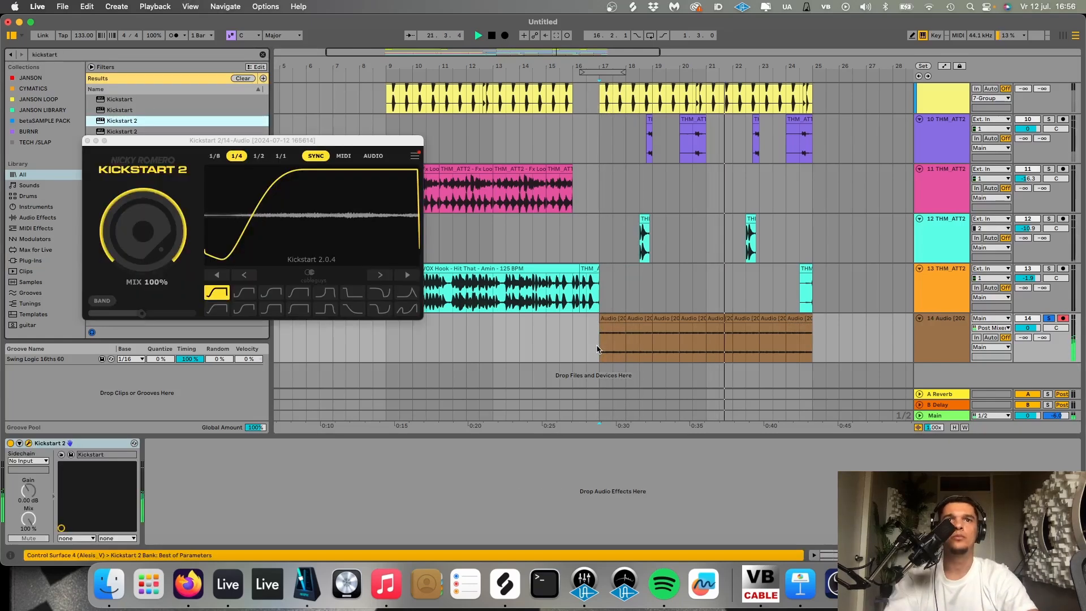
- Stop playback, close the Kickstart 2 window and add an EQ Eight to the recorded reverb track
key(space)
key(super+f)
text(eq)
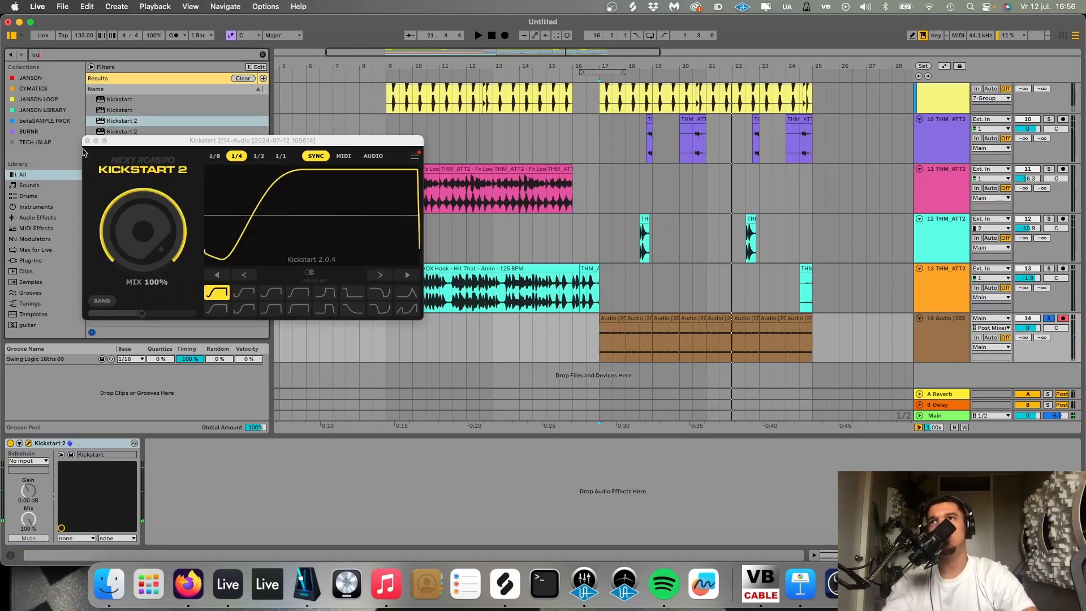
click(87, 140)
click(126, 143)
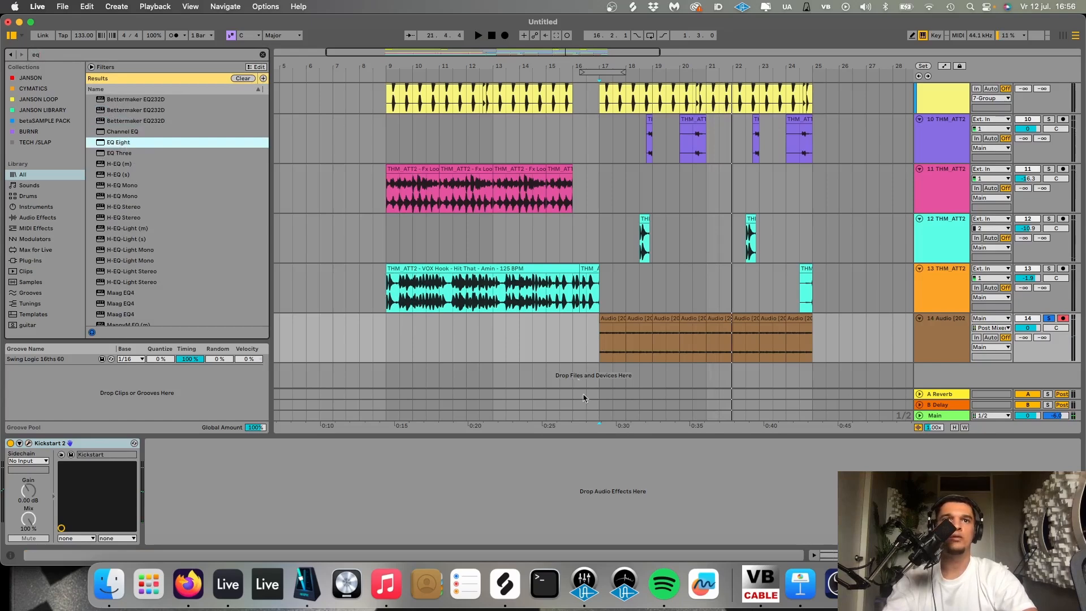
key(Return)
- Band-limit the reverb in EQ Eight with band 8's high cut at 1.94 kHz and a low cut on band 1 at 415 Hz
key(space)
click(490, 486)
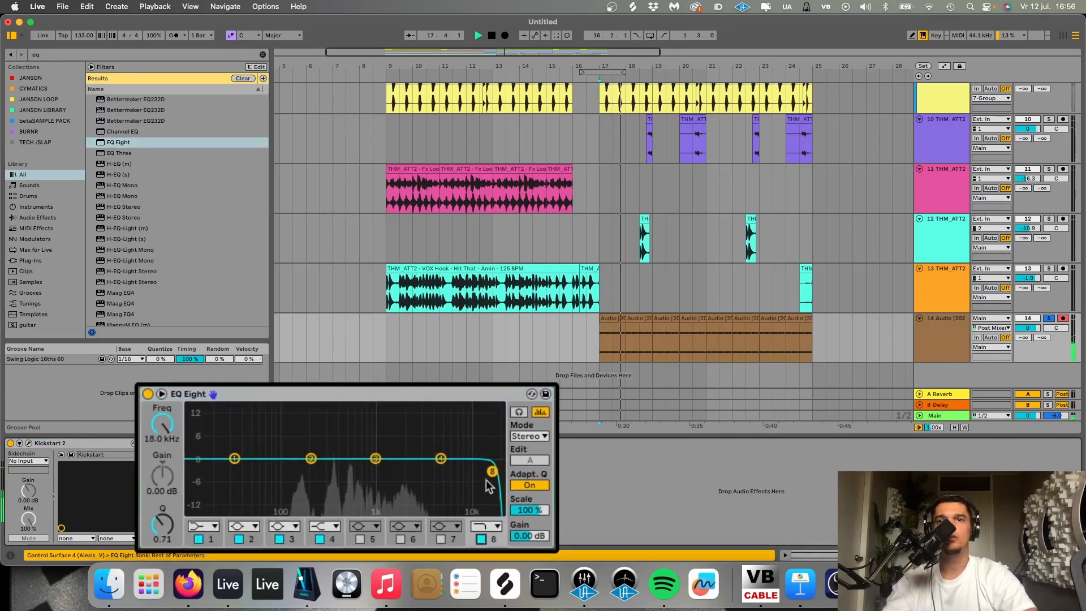
drag(491, 472, 402, 472)
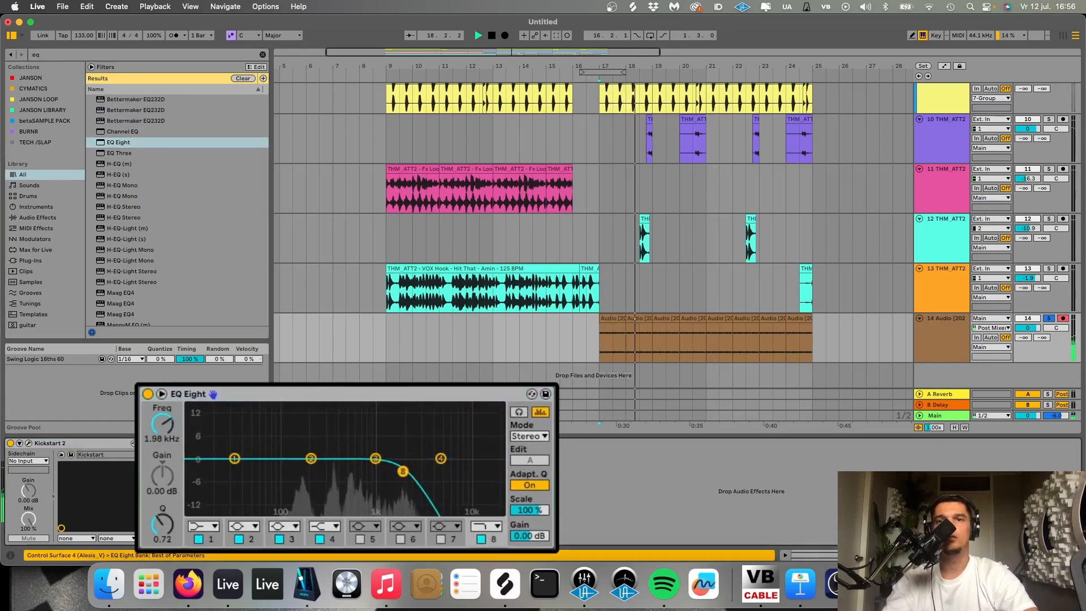
click(216, 529)
click(194, 424)
drag(161, 435, 160, 424)
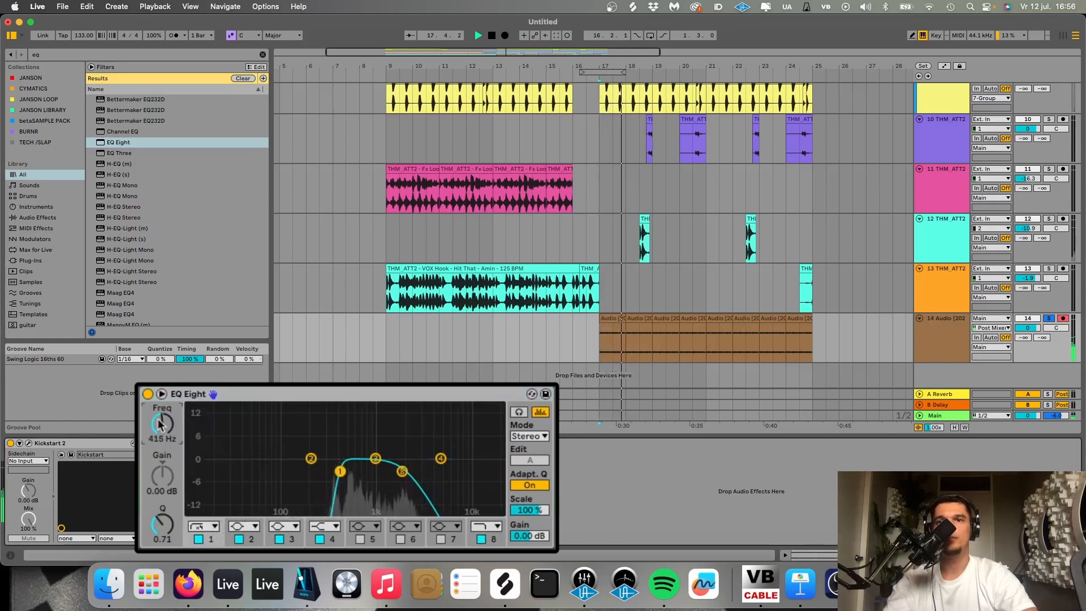
- Unsolo the recorded reverb track and lower its volume to -11.5 dB
click(1047, 319)
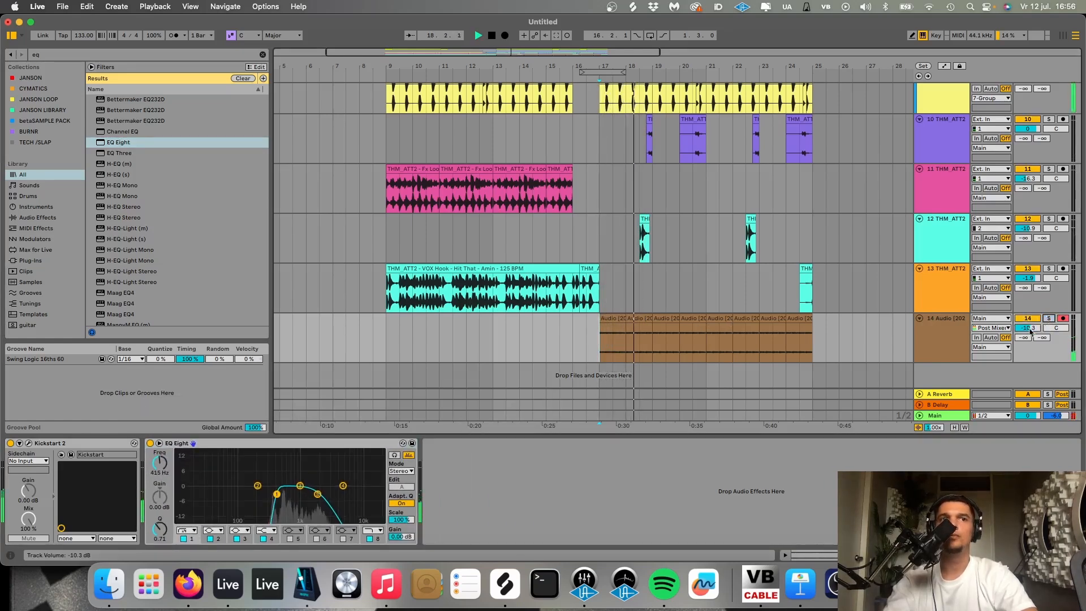
drag(1027, 328, 1027, 332)
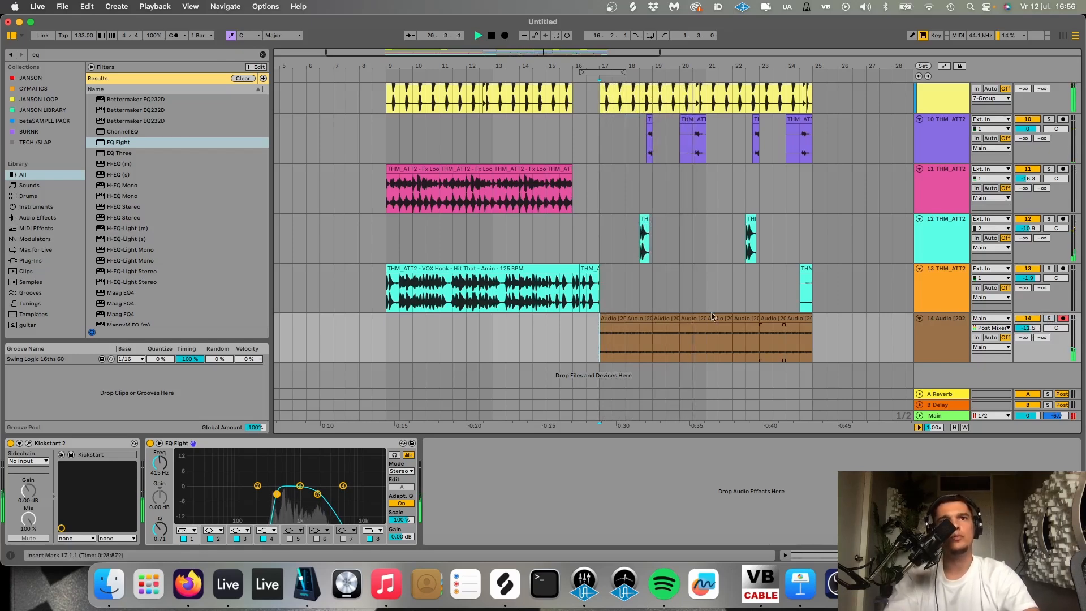
- Play the arrangement from bar 13 to hear the reverb layer in the transition into the drop
click(494, 298)
key(space)
key(space)
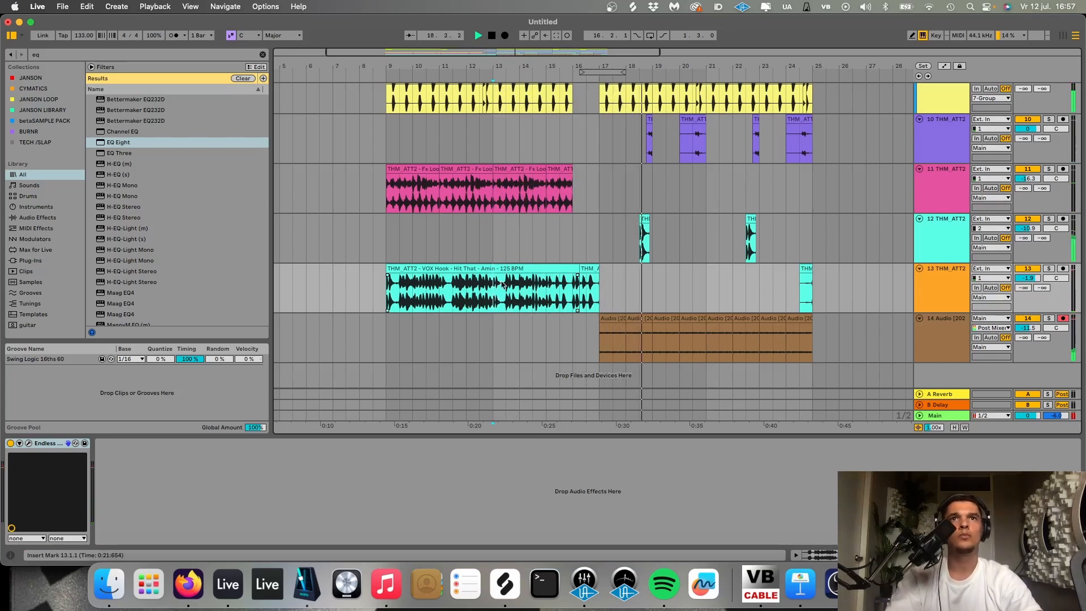
- Compare the transition into the drop with the closed hat clip at bar 17 deactivated and reactivated
scroll(564, 217, up, 3)
scroll(564, 216, up, 3)
drag(565, 216, 574, 179)
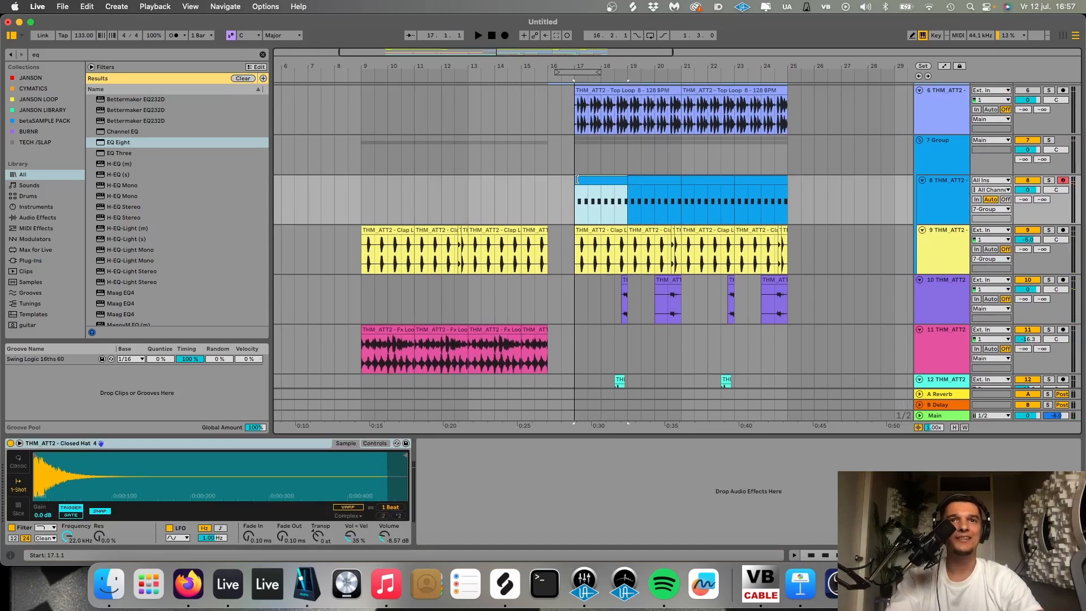
click(533, 154)
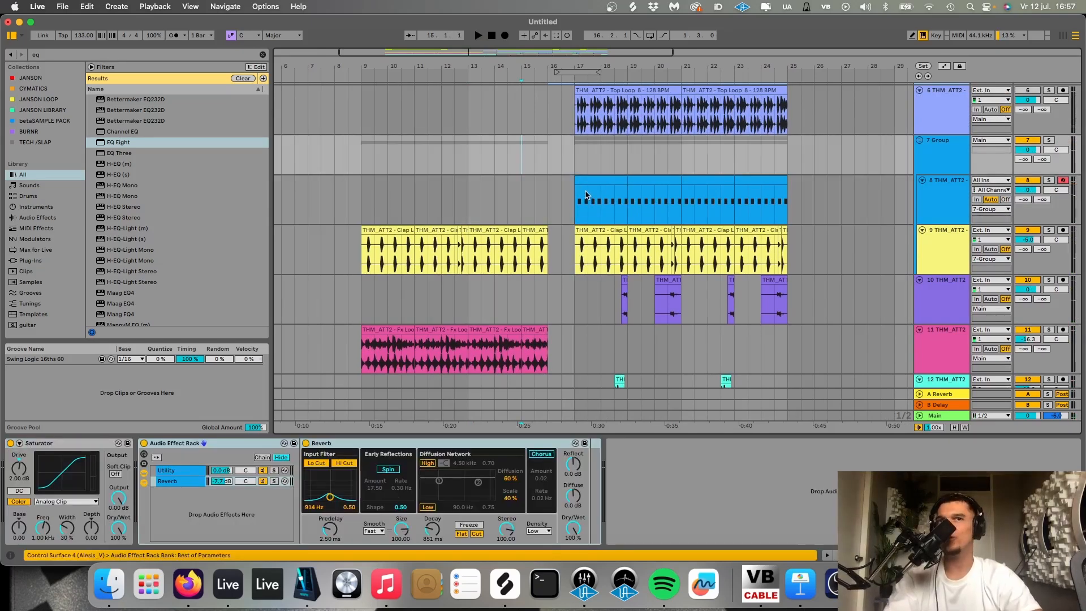
click(590, 182)
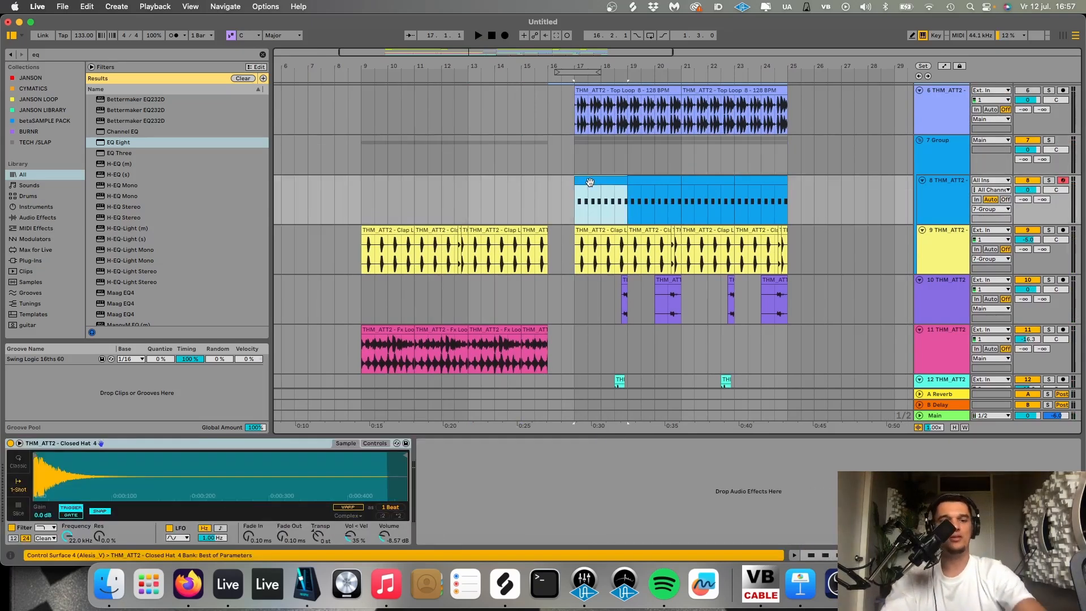
click(471, 201)
key(space)
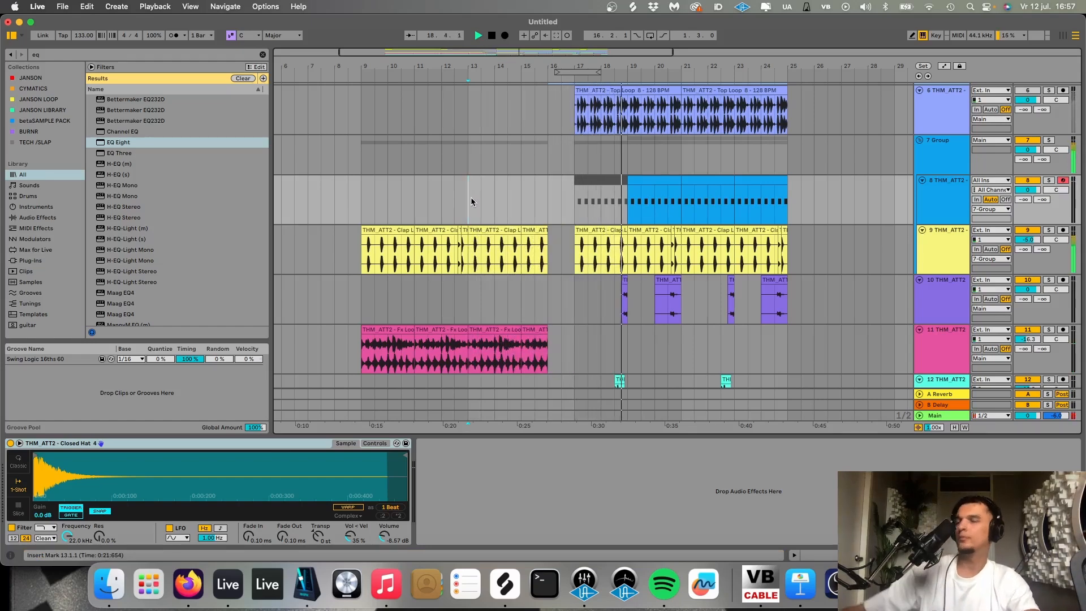
click(581, 182)
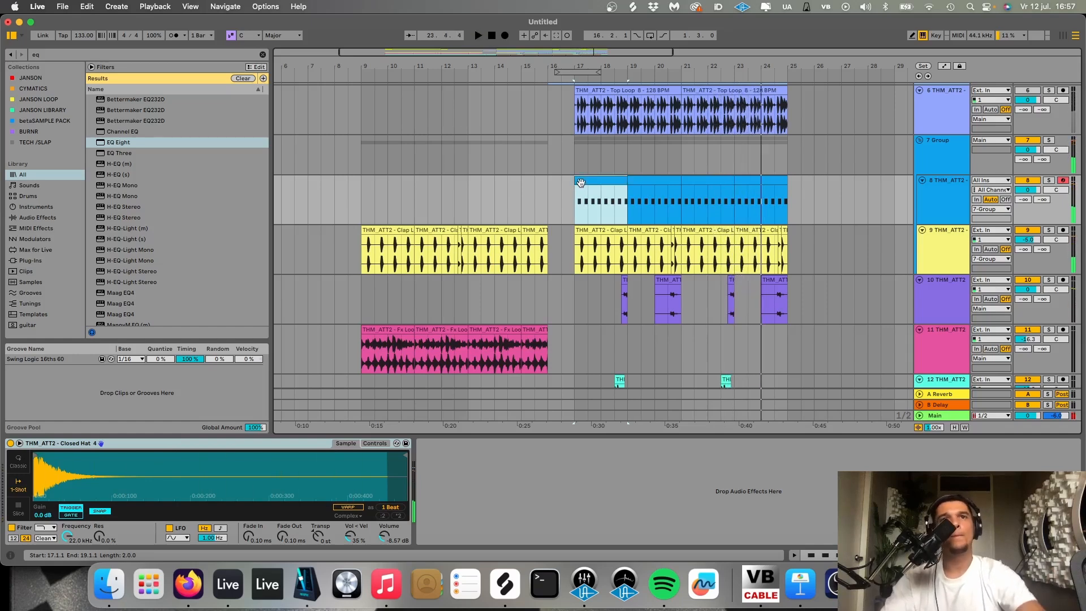
click(521, 192)
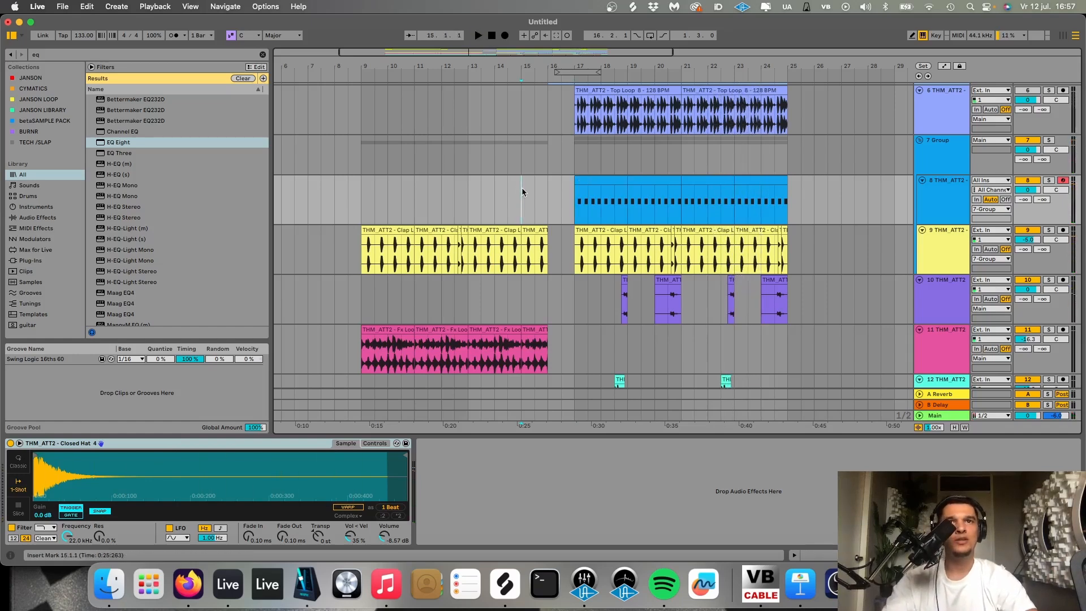
key(space)
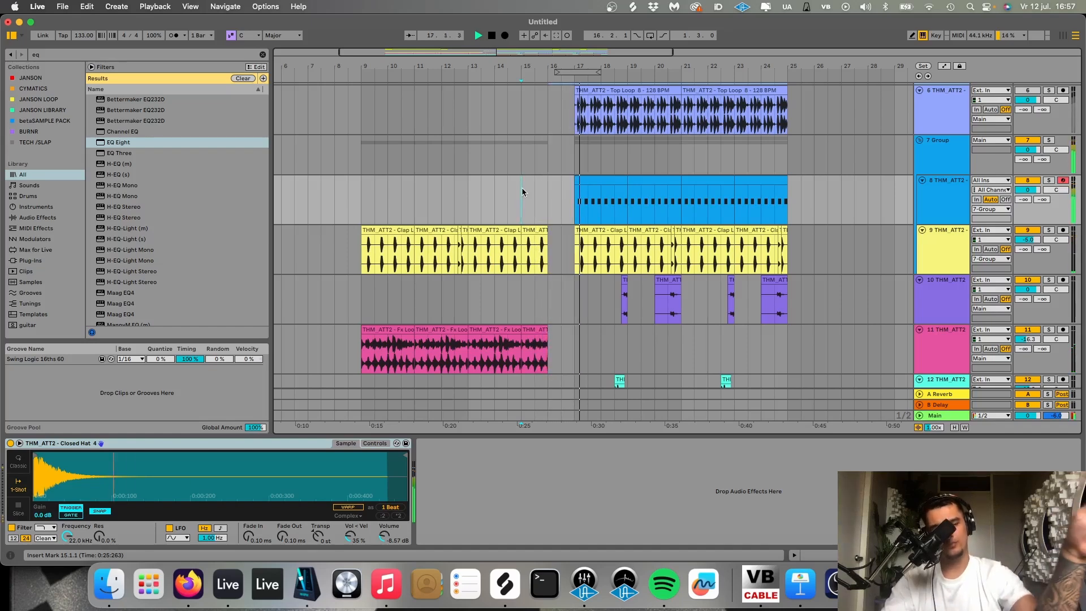
- Fold the drum group and insert a new audio track below the FX loop track
click(919, 140)
click(930, 223)
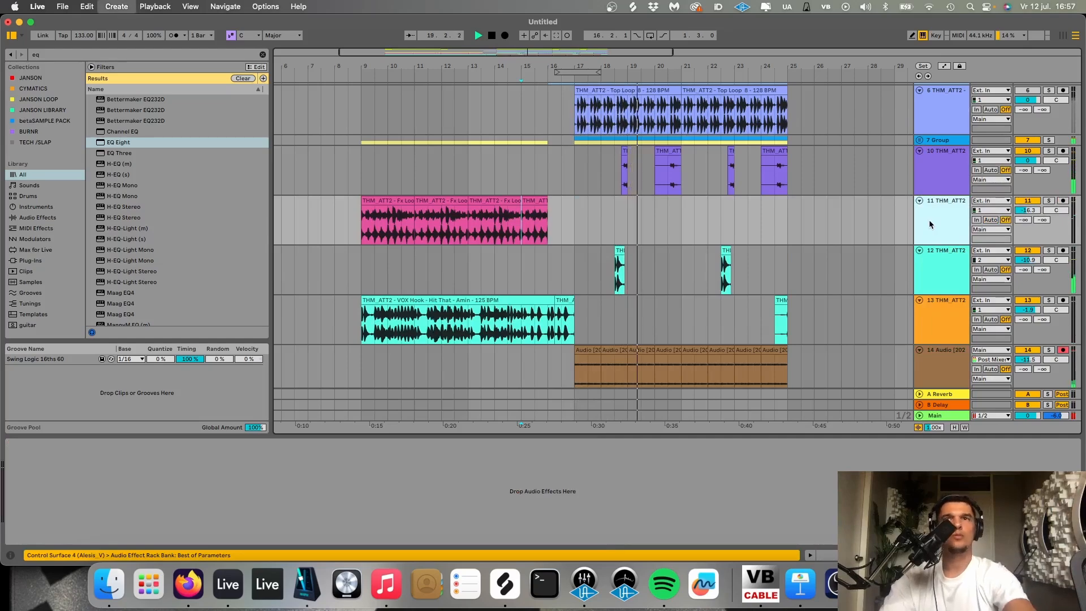
key(super+t)
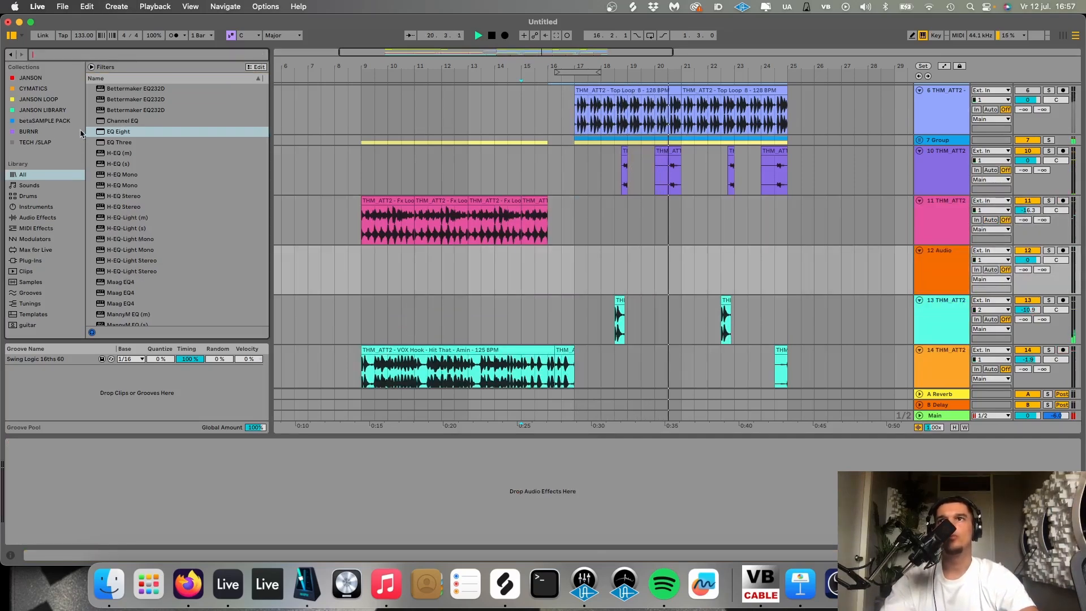
- Audition the Fx Shots of THM ATTITUDE VOL 2 in the BURNR collection and place Fx Shot 32 at bar 17 on the new track
click(38, 133)
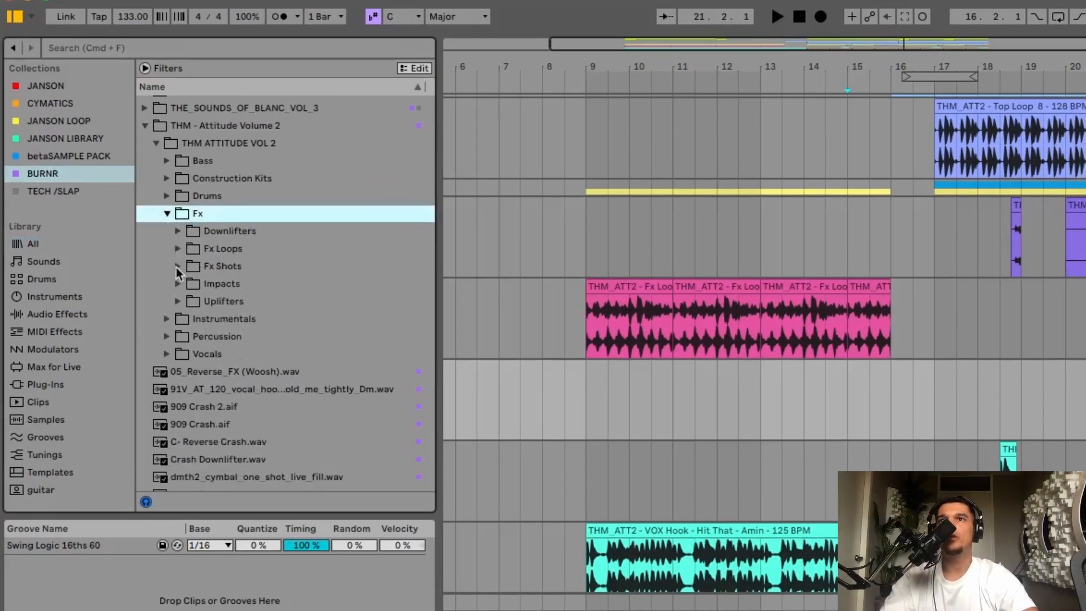
click(178, 268)
click(220, 304)
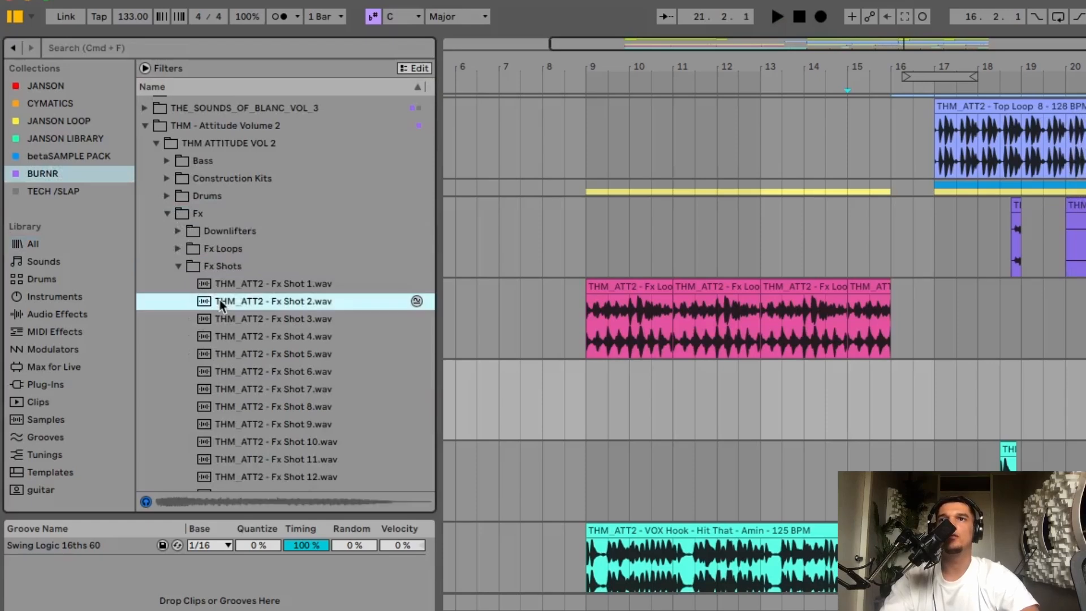
key(Down)
key(Down)
key(Down)
key(Down)
key(Down)
key(Down)
key(Down)
key(Down)
key(Down)
key(Down)
key(Down)
key(Down)
key(Down)
key(Down)
key(Down)
key(Down)
key(Down)
key(Down)
key(Down)
key(Down)
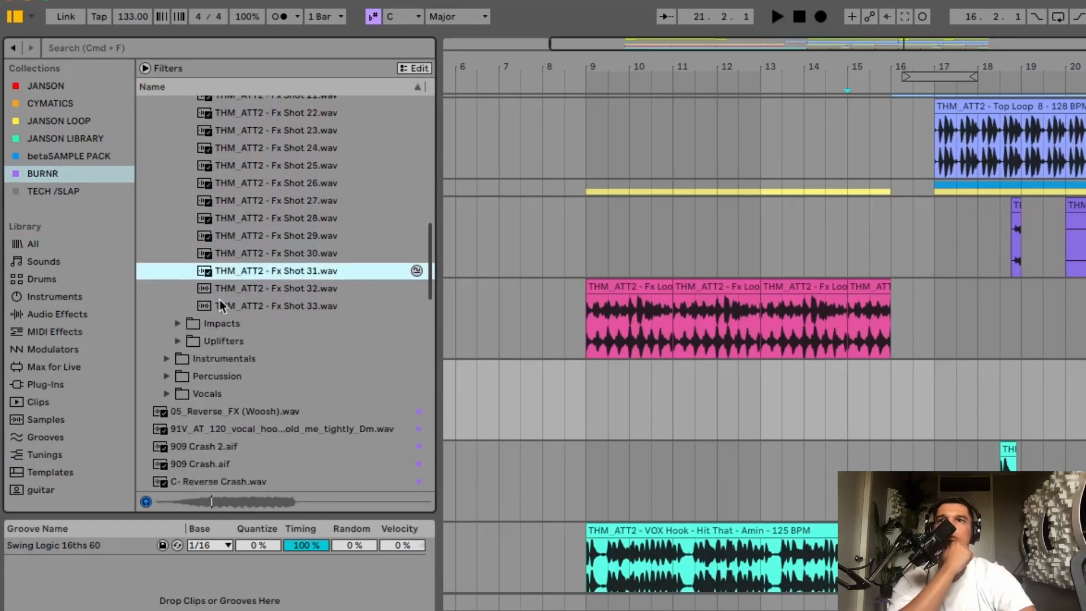
key(Down)
key(Down)
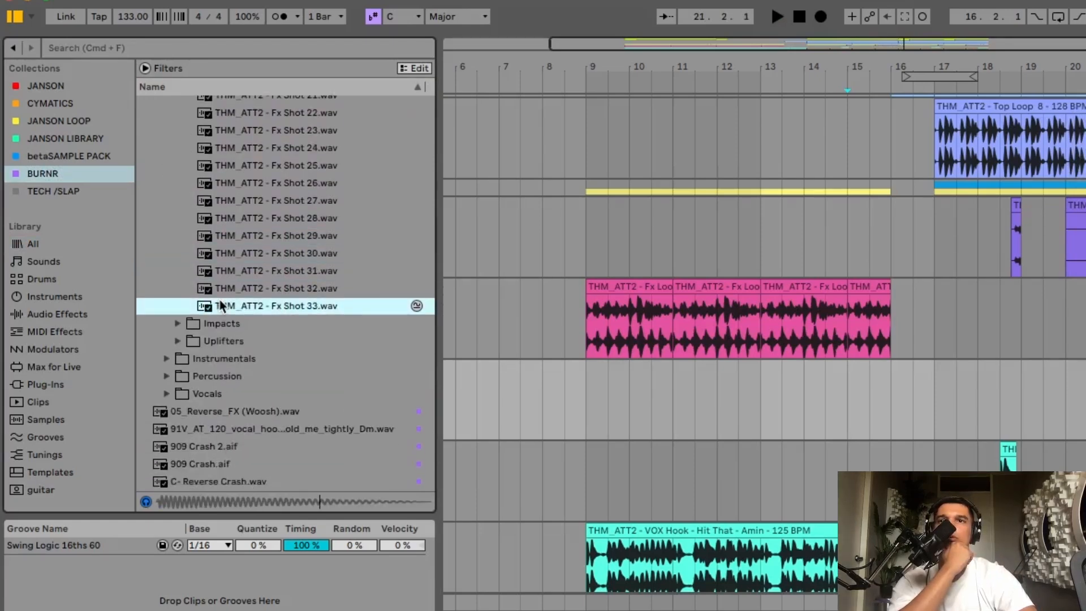
key(Up)
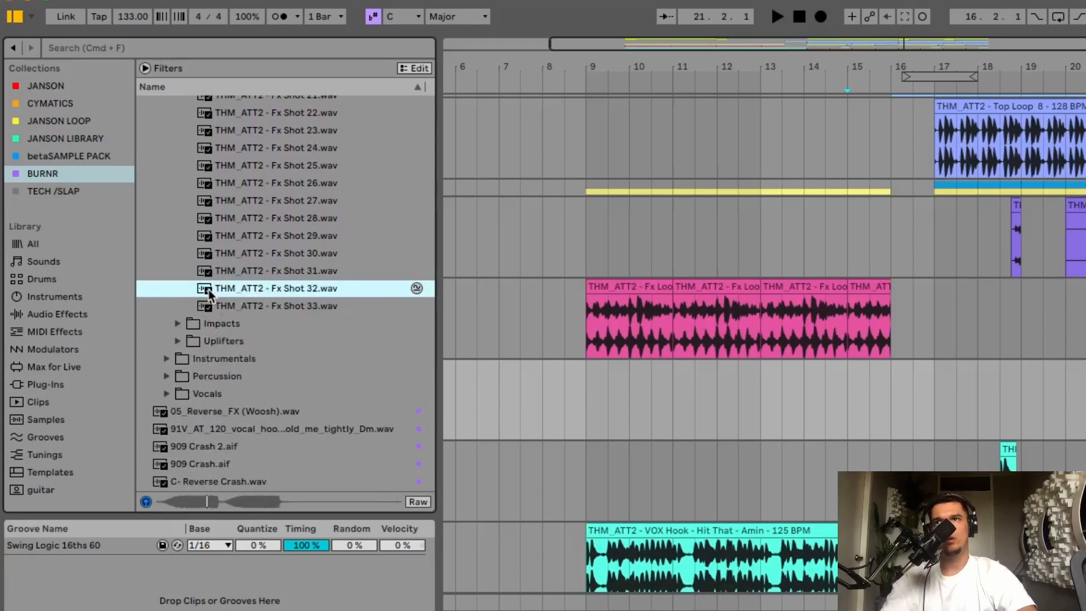
drag(209, 293, 933, 363)
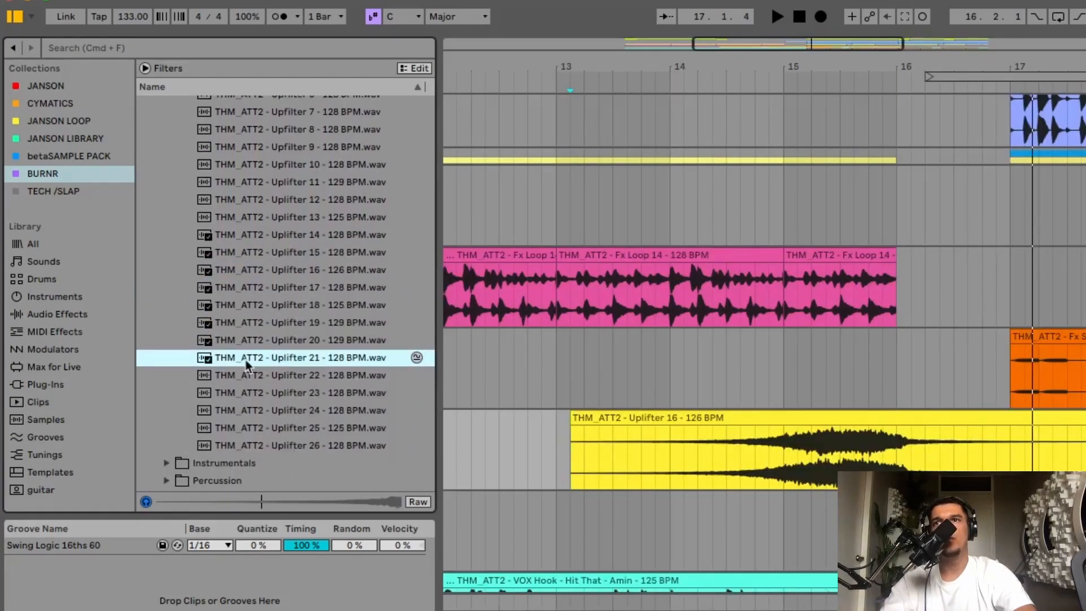
- Replace Uplifter 16 with Uplifter 21 on the uplifter track and align the end of the clip with bar 16
drag(246, 362, 576, 461)
click(935, 416)
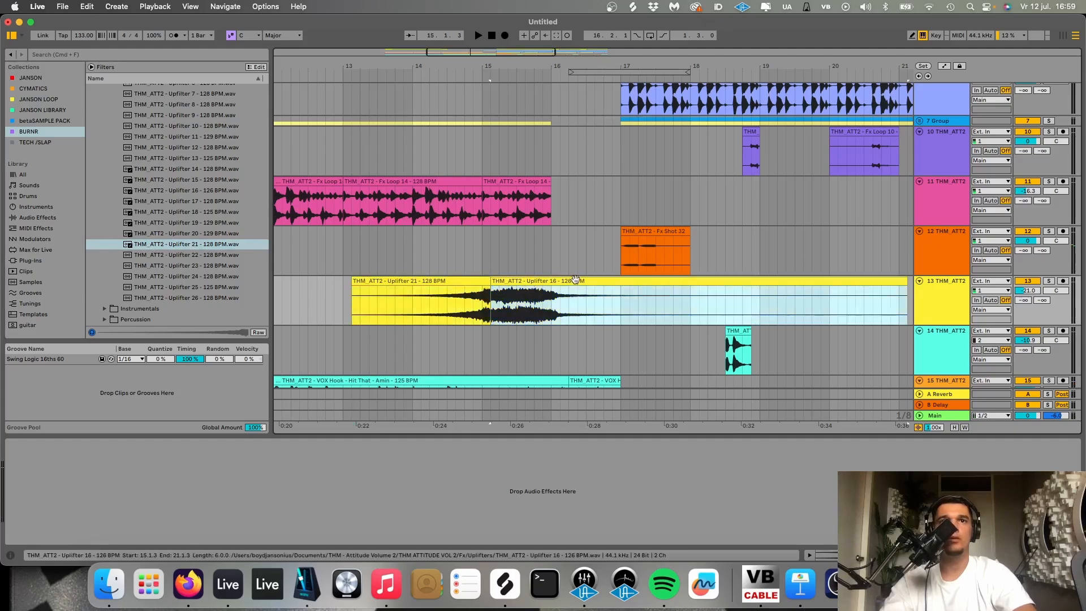
scroll(545, 158, up, 5)
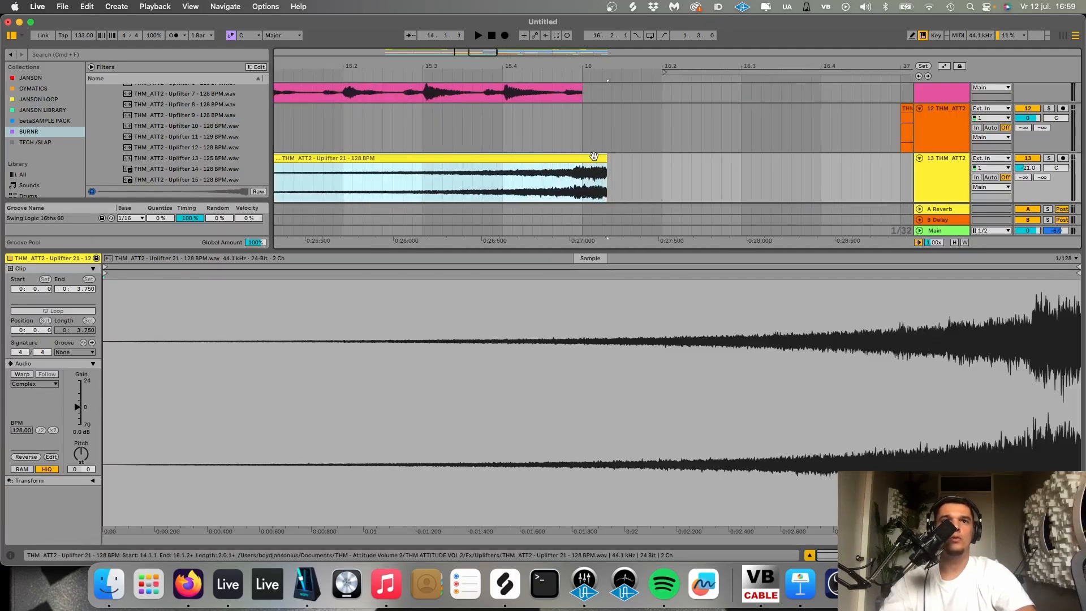
drag(593, 157, 568, 158)
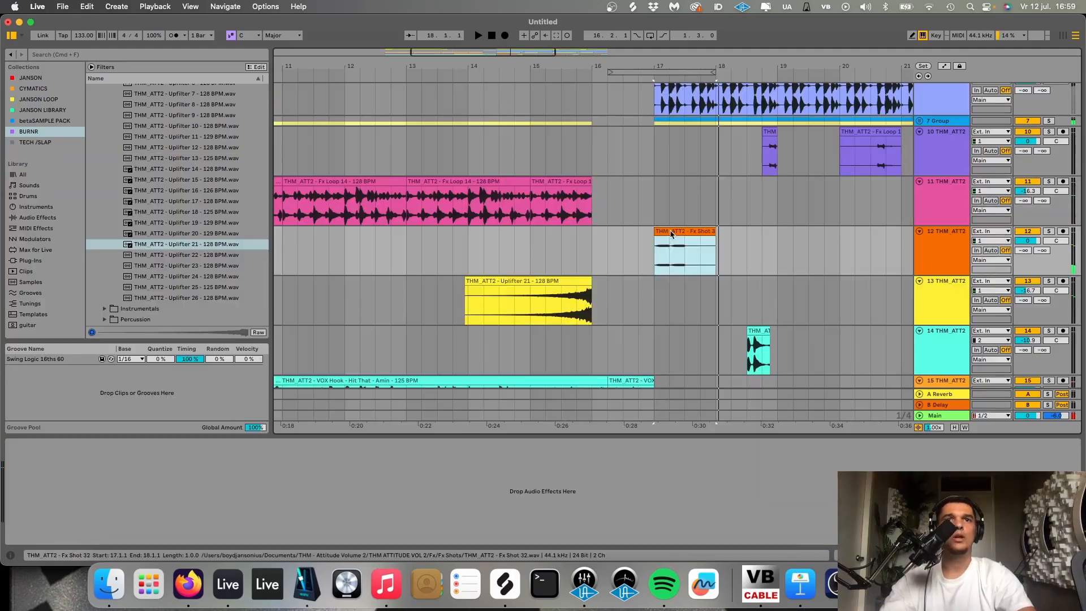
click(671, 234)
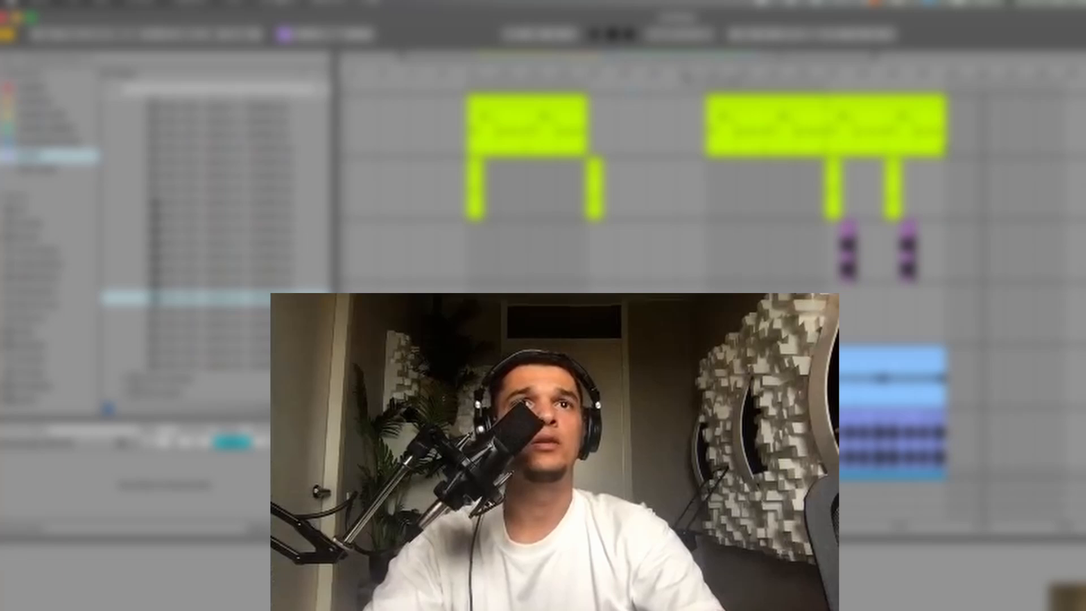
- Set the loop around the full length of the arranged clips
drag(945, 141, 508, 148)
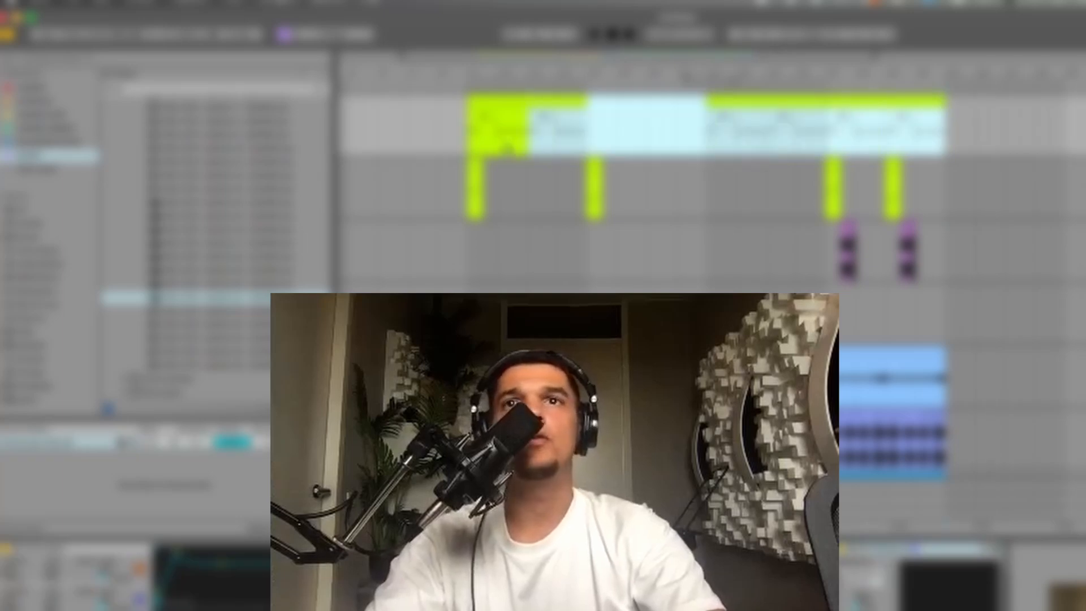
key(super+l)
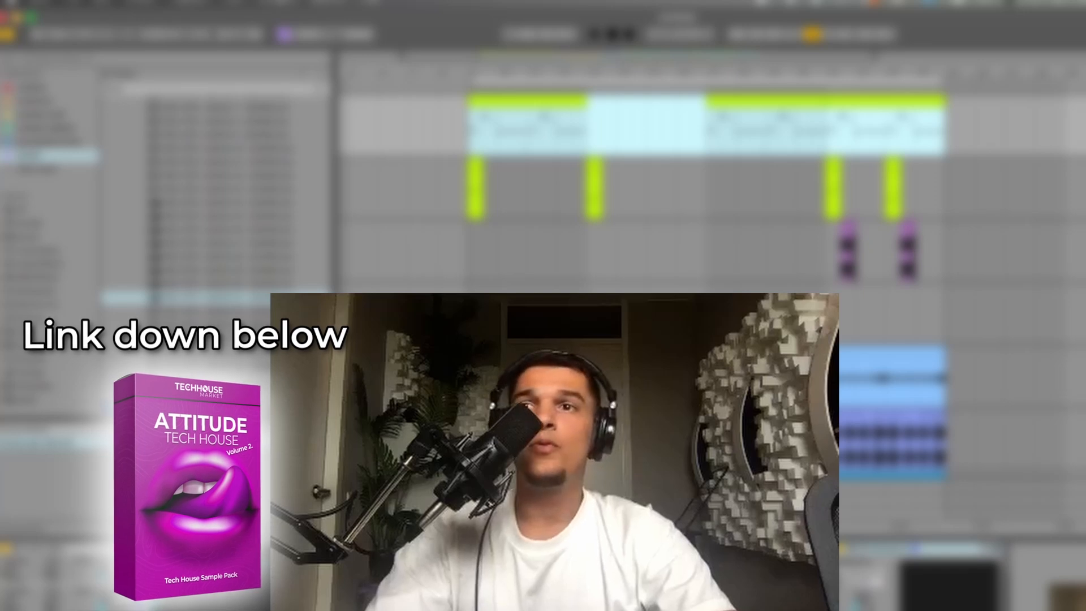
scroll(852, 250, down, 5)
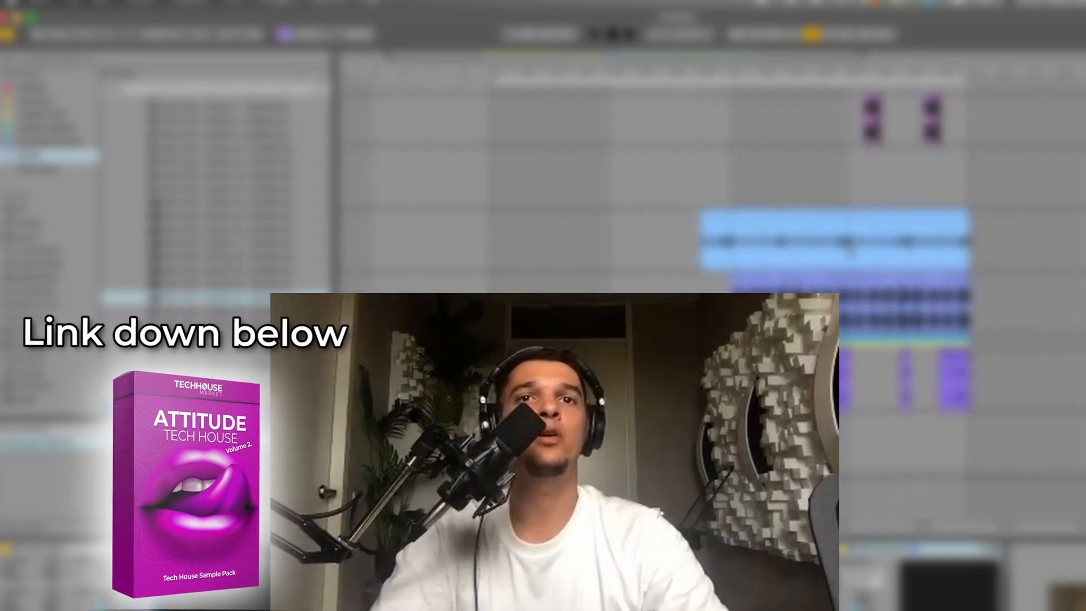
scroll(852, 251, up, 5)
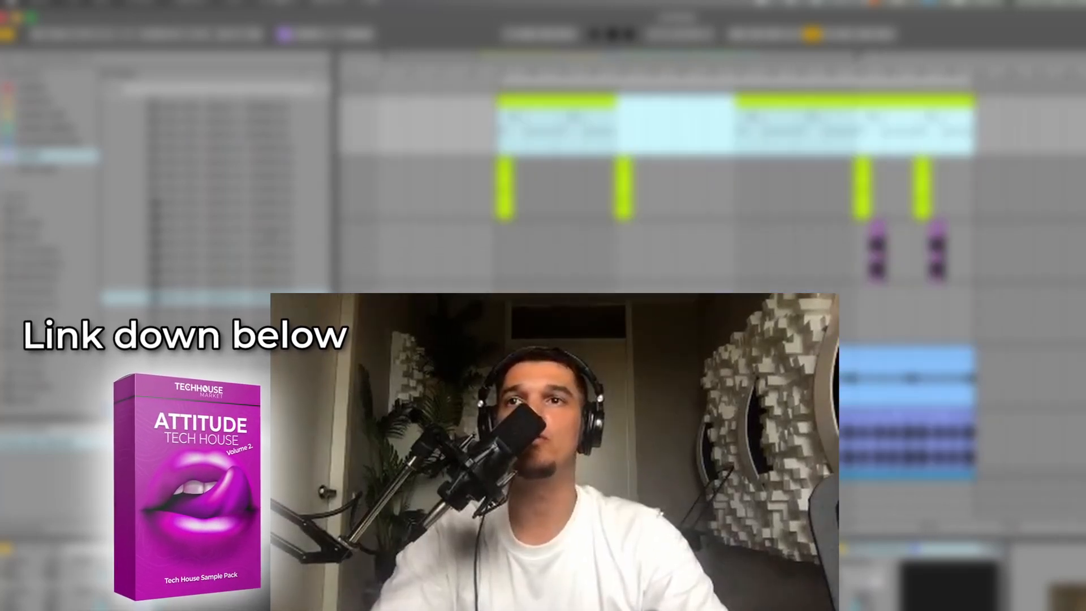
scroll(218, 198, up, 10)
scroll(218, 226, down, 2)
click(145, 280)
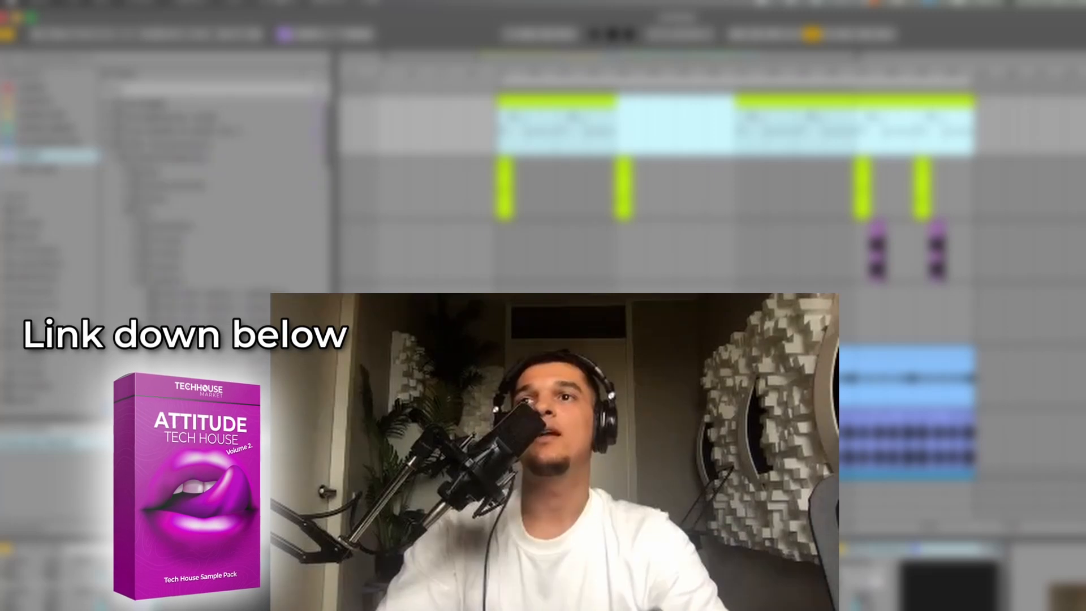